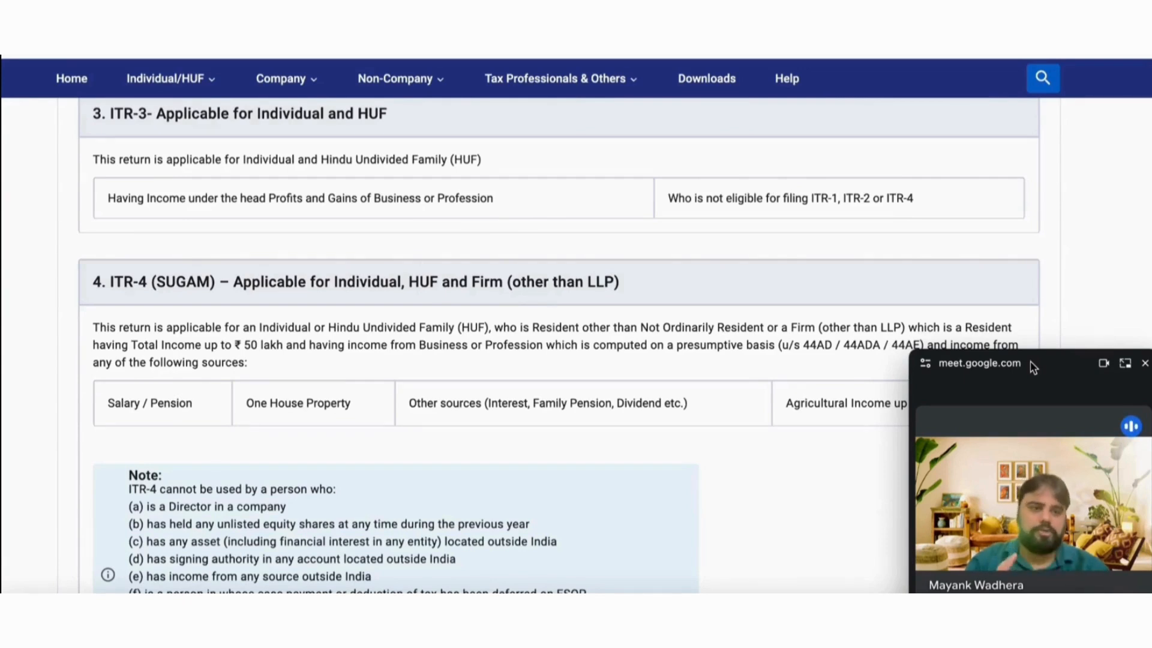
# Review the eligibility conditions and exclusions for ITR-1, ITR-2, ITR-3 and ITR-4 on the returns information page.
pyautogui.scroll(9, 689, 331)
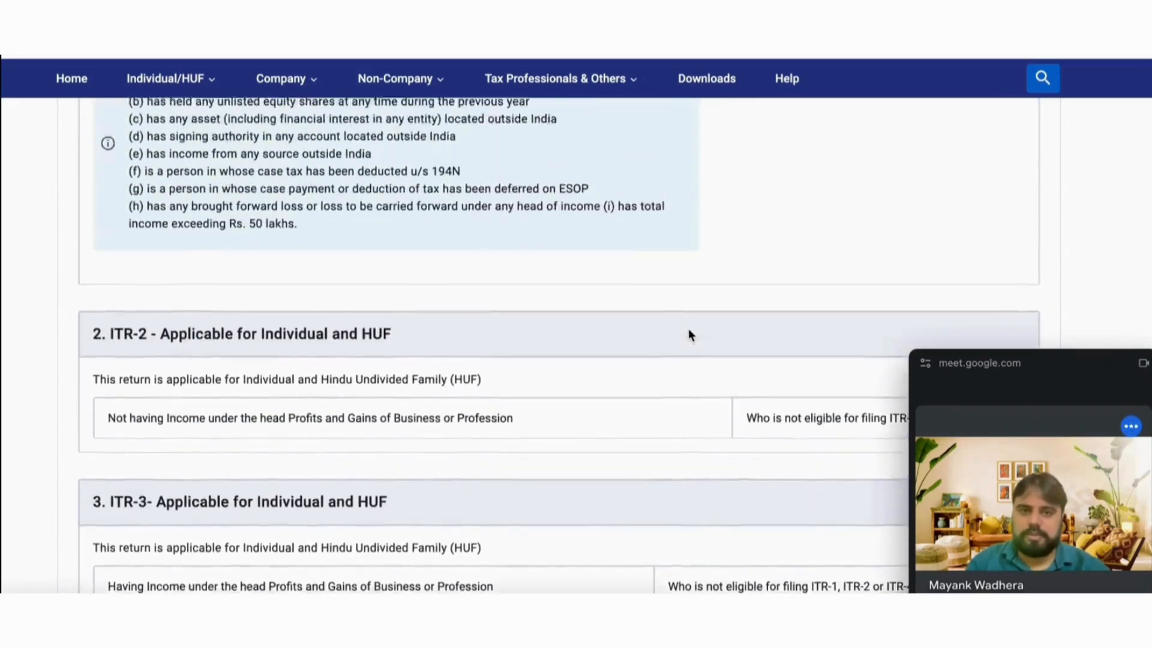
pyautogui.scroll(5, 689, 334)
pyautogui.scroll(-6, 690, 334)
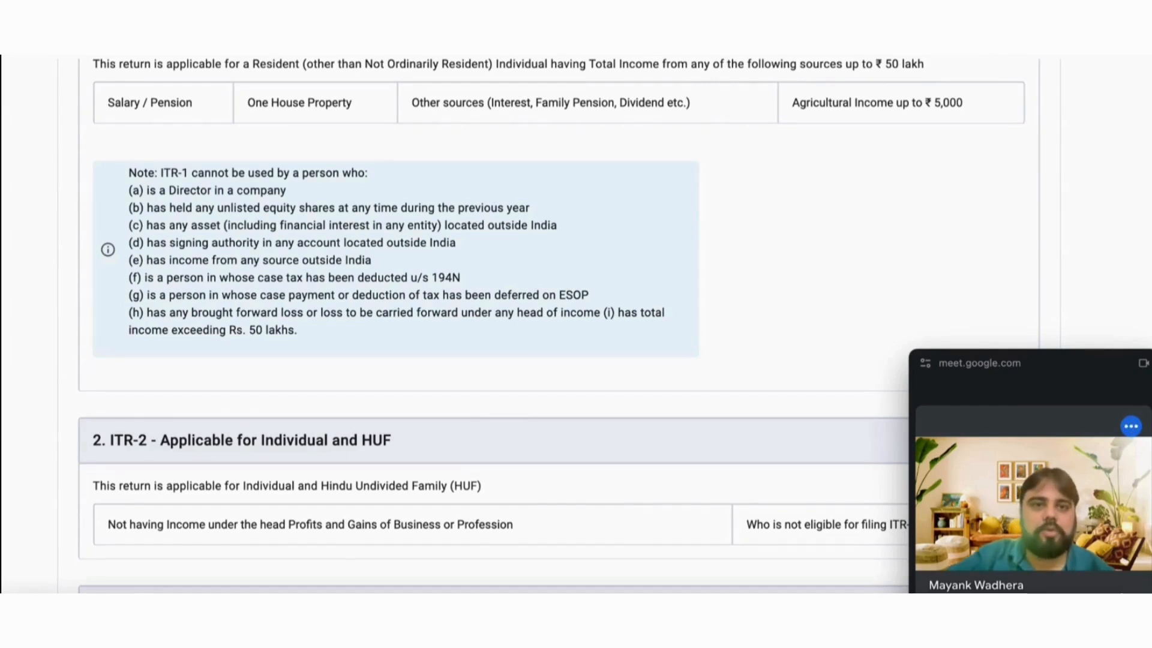
pyautogui.hotkey('ctrl', 'Tab')
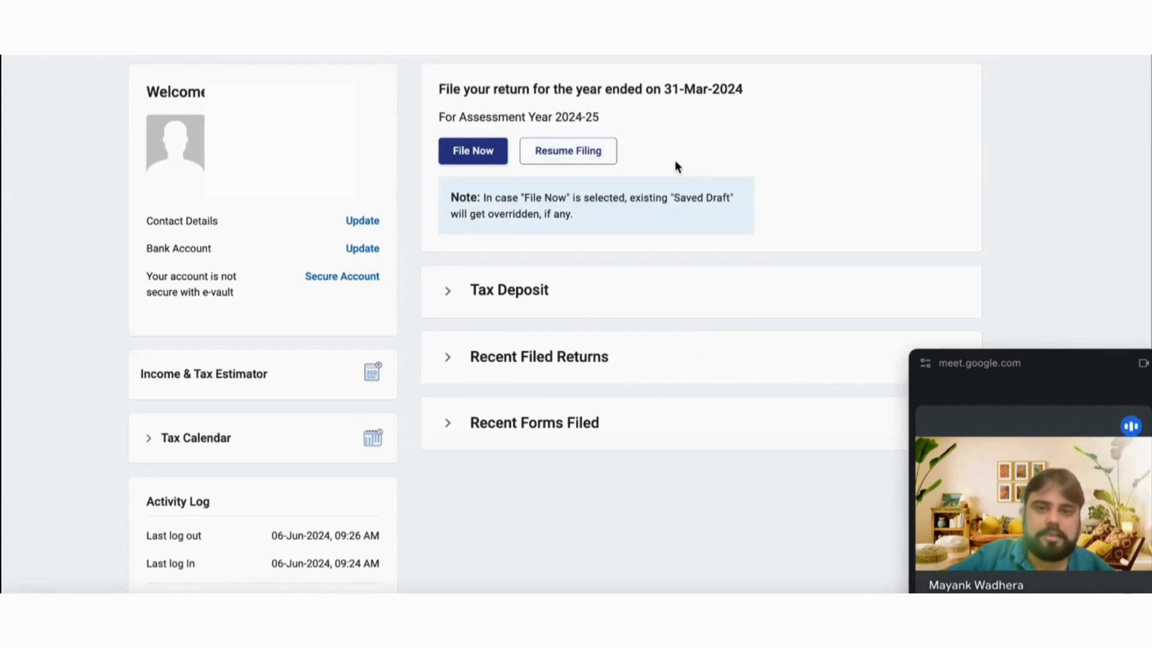
pyautogui.scroll(-3, 674, 160)
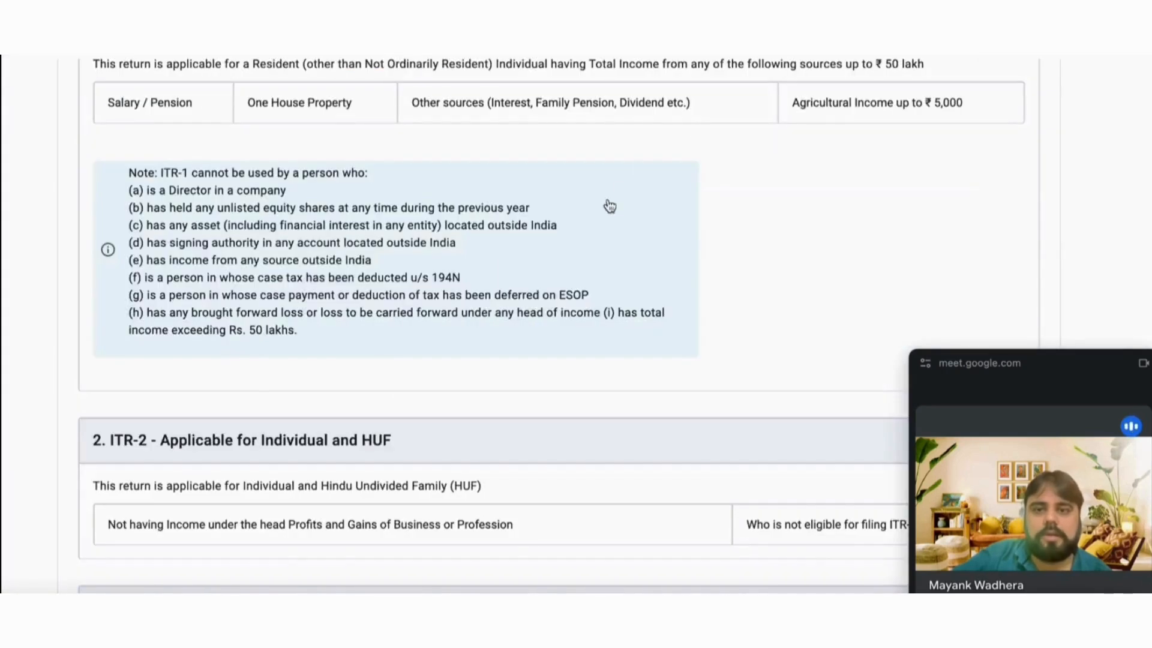
pyautogui.scroll(2, 606, 204)
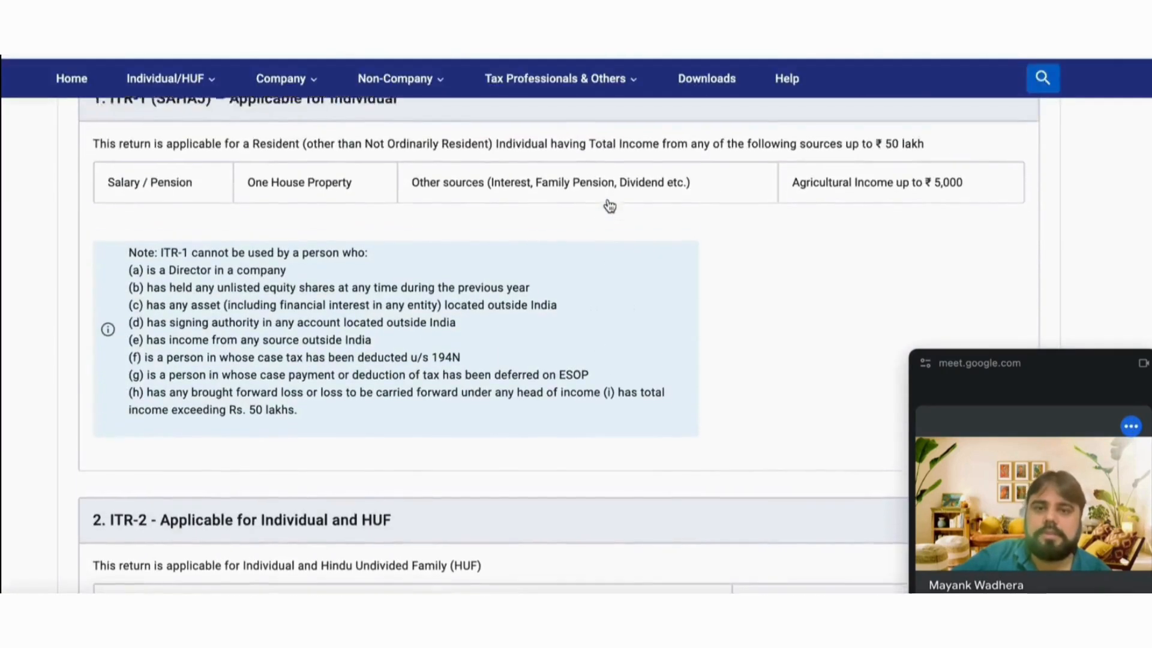
pyautogui.hotkey('ctrl', '+')
pyautogui.scroll(-9, 610, 206)
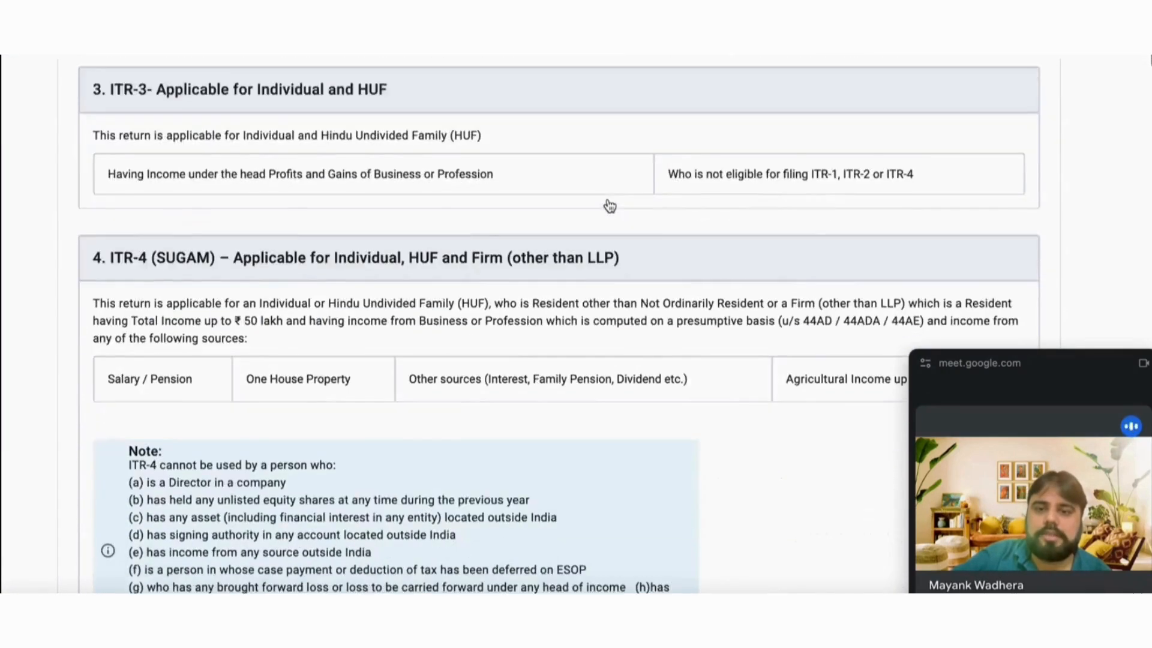
pyautogui.scroll(-1, 610, 206)
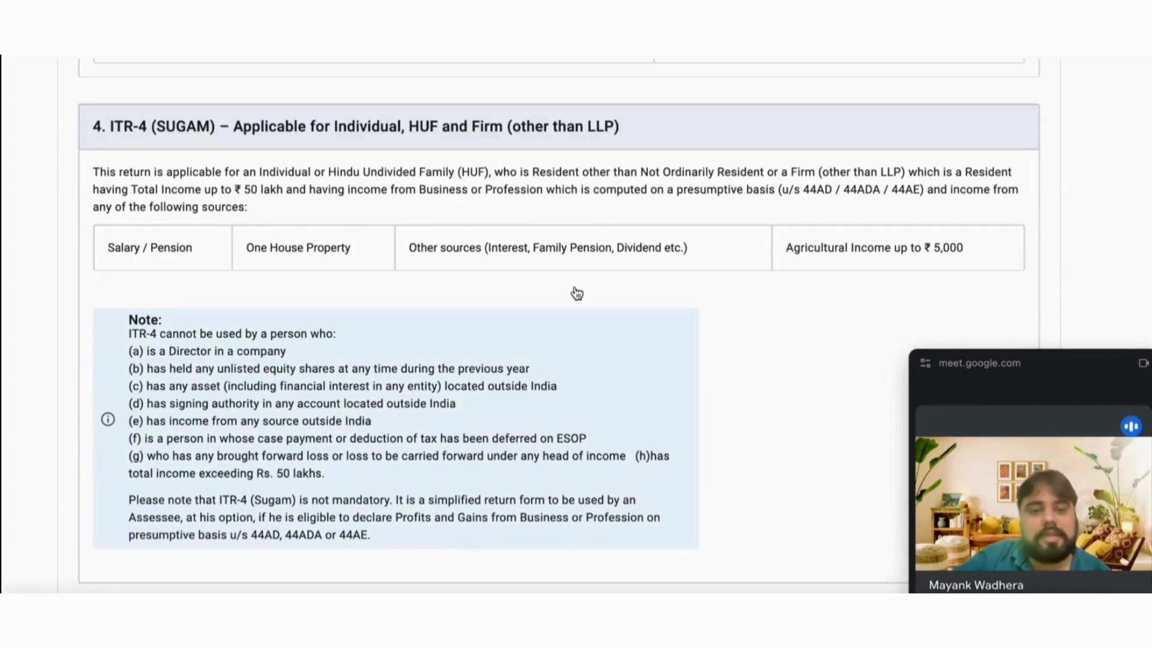
pyautogui.scroll(3, 577, 293)
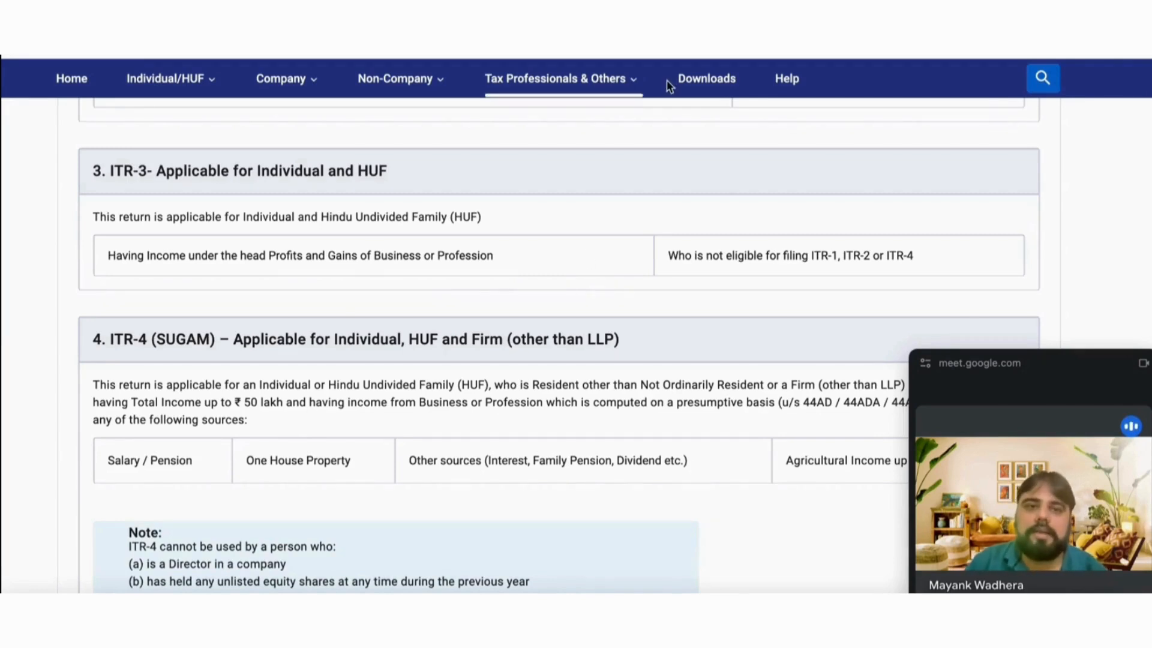
# Switch to the taxpayer dashboard and start filing the return for the year ended 31-Mar-2024.
pyautogui.click(631, 78)
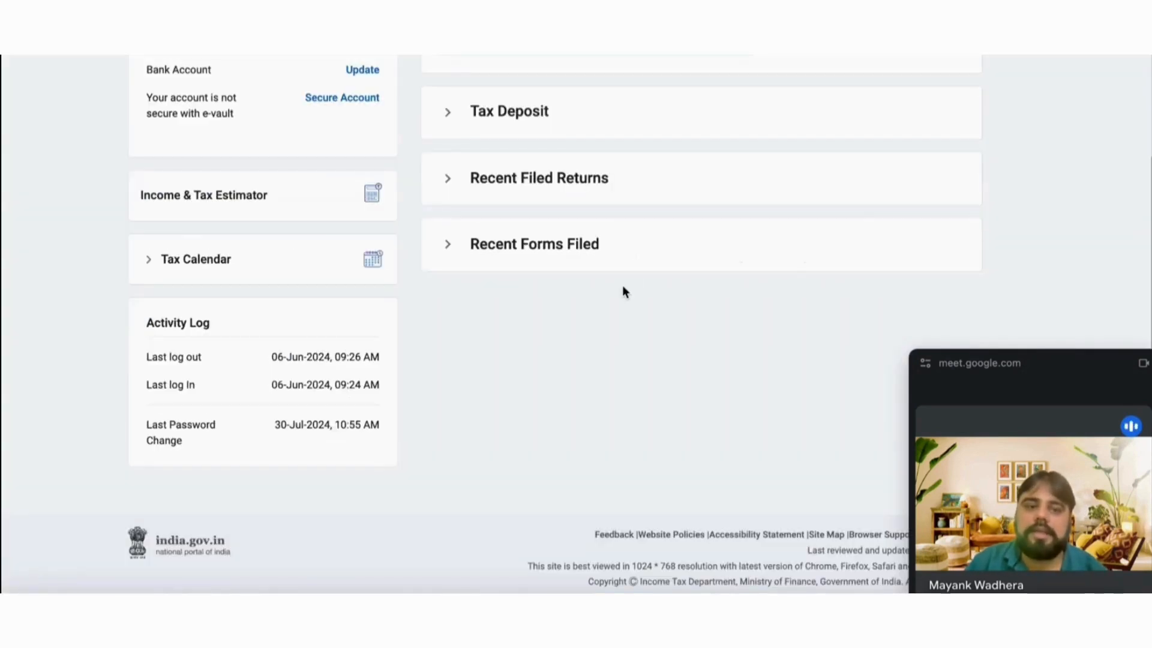
pyautogui.scroll(3, 621, 286)
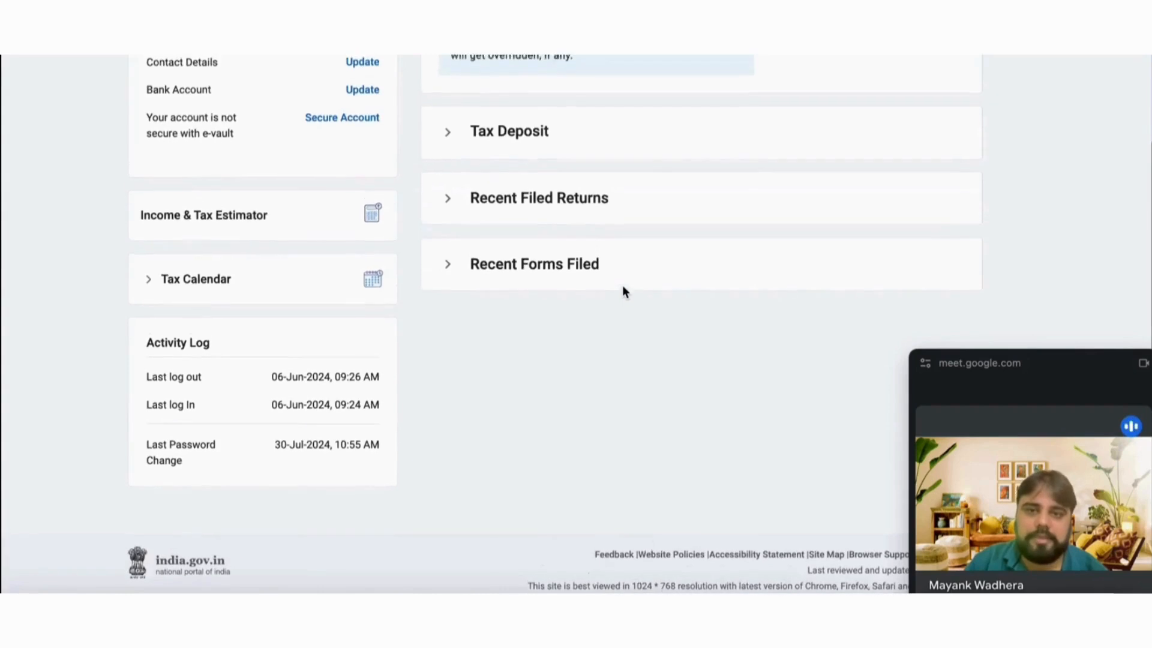
pyautogui.click(458, 164)
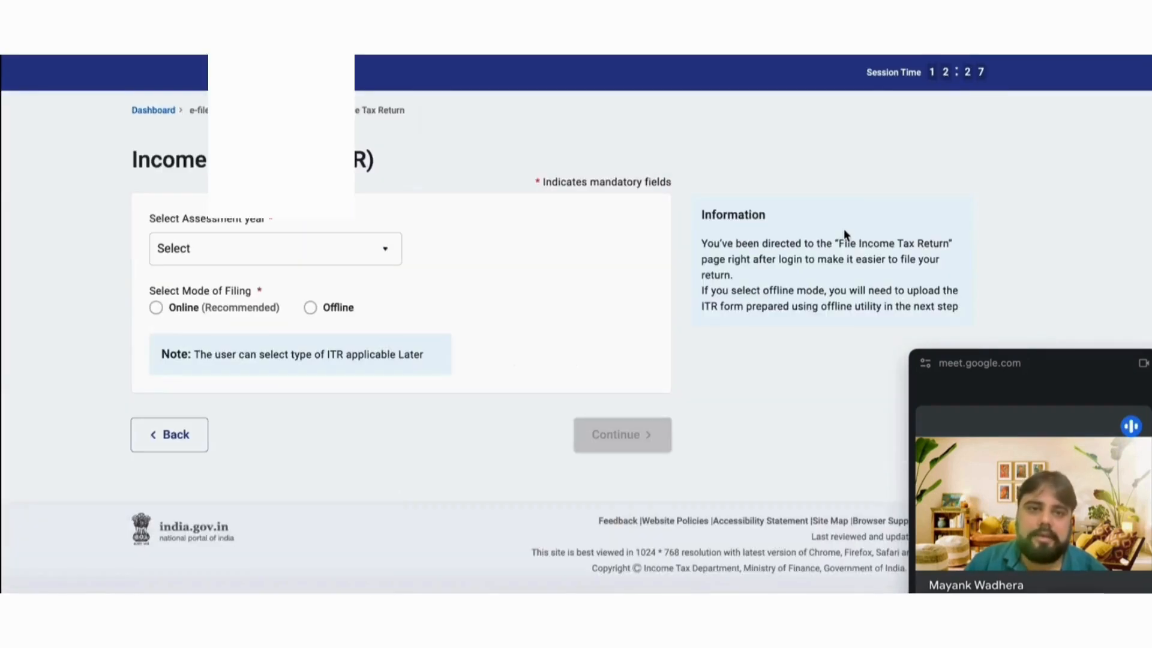
# Set the assessment year to 2024-25 (Current A.Y.) with the Online mode of filing, and continue.
pyautogui.click(383, 250)
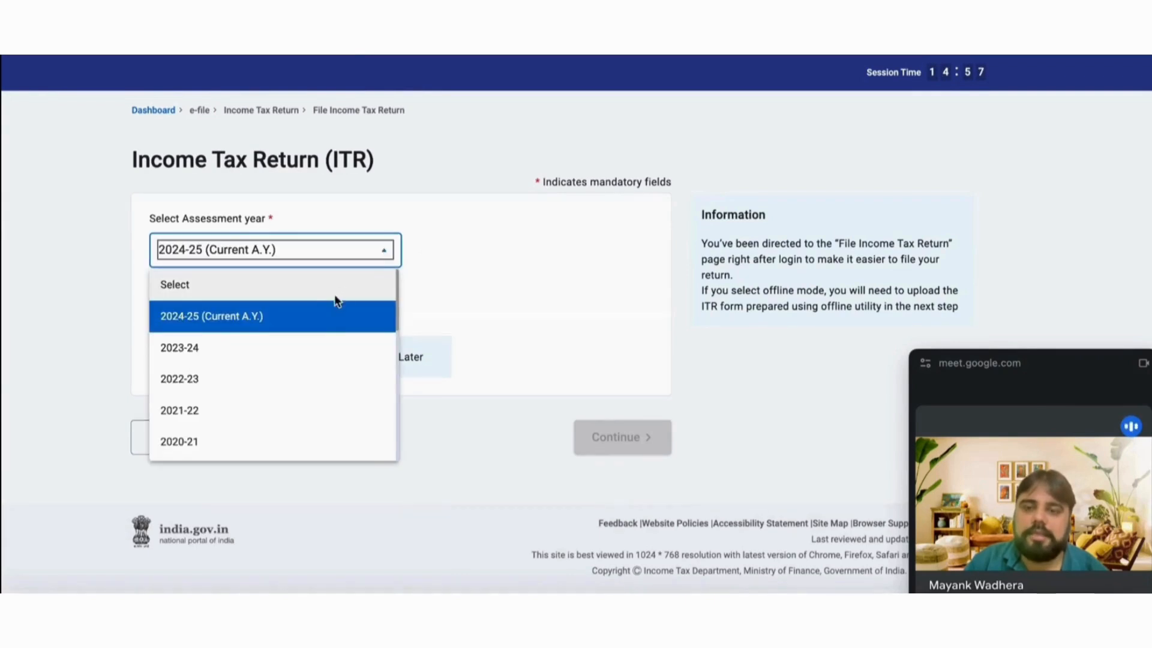
pyautogui.click(327, 316)
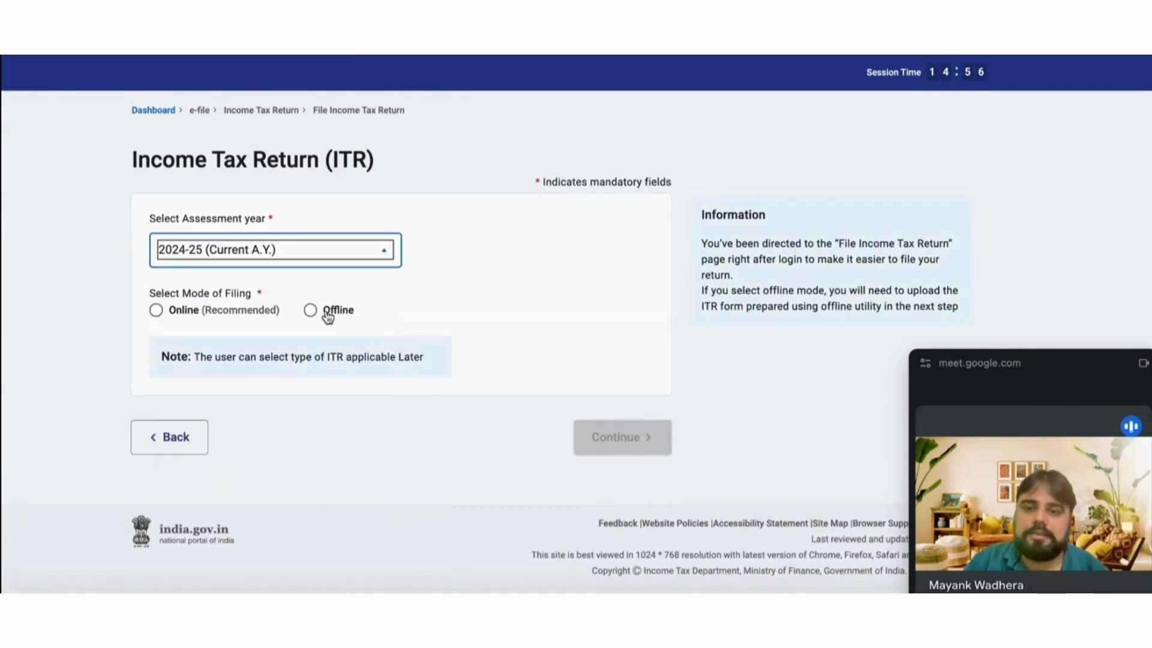
pyautogui.click(157, 309)
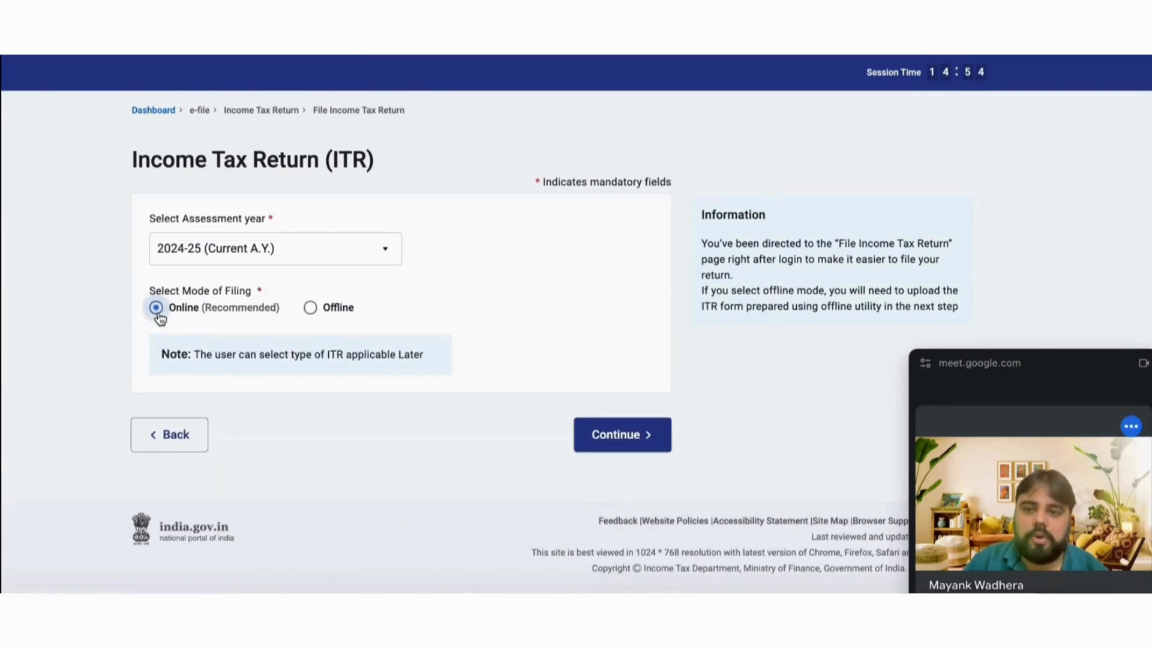
pyautogui.click(625, 433)
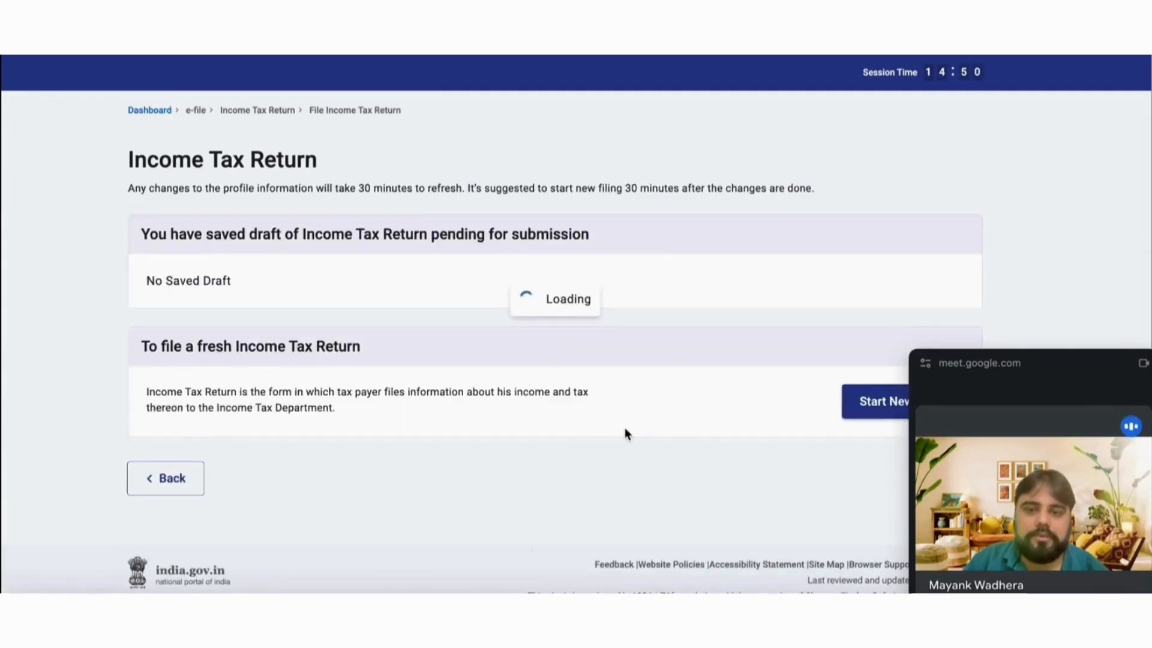
# Start a new filing instead of resuming the saved draft, and continue with Individual as the applicable status.
pyautogui.scroll(-2, 624, 430)
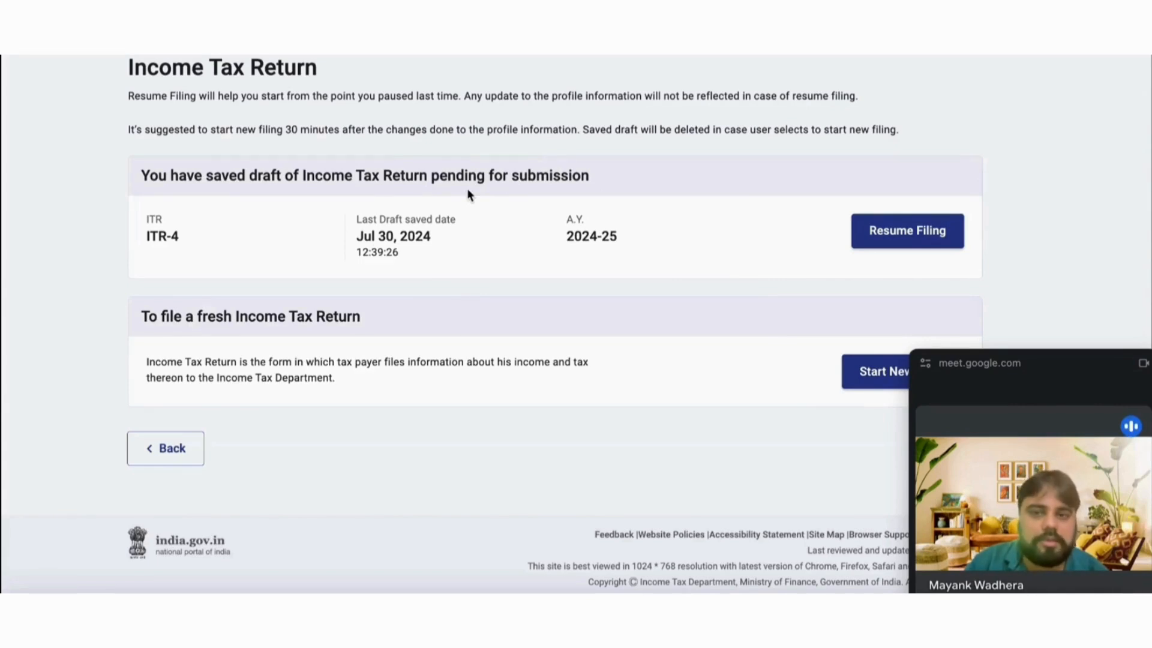
pyautogui.click(865, 384)
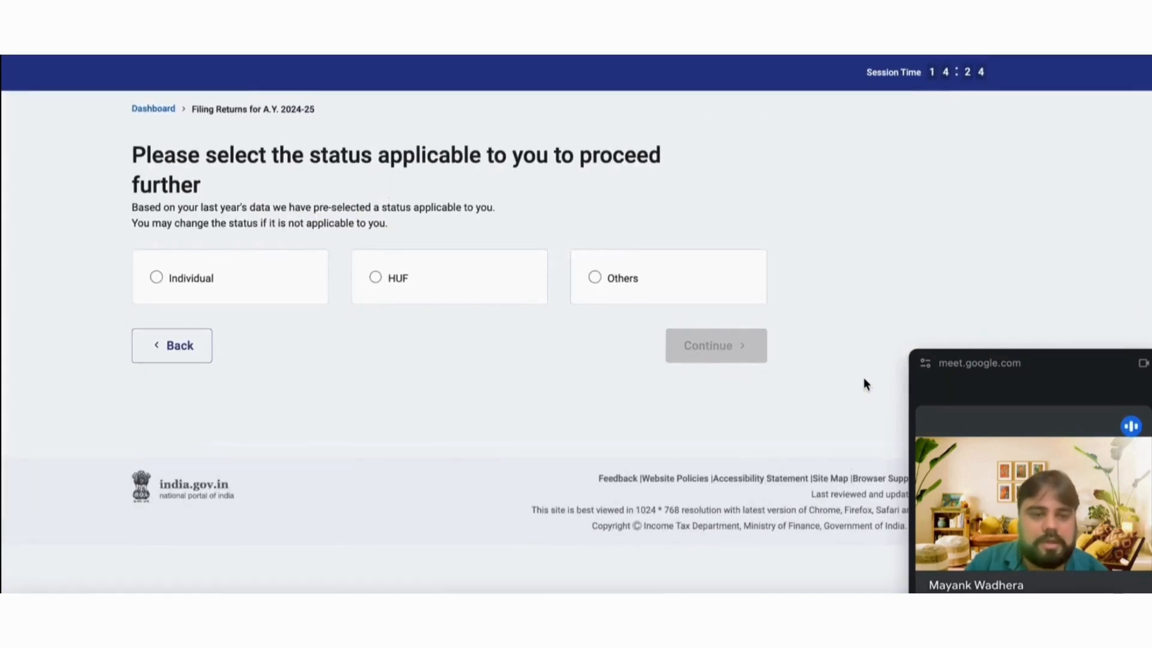
pyautogui.click(156, 279)
pyautogui.click(732, 351)
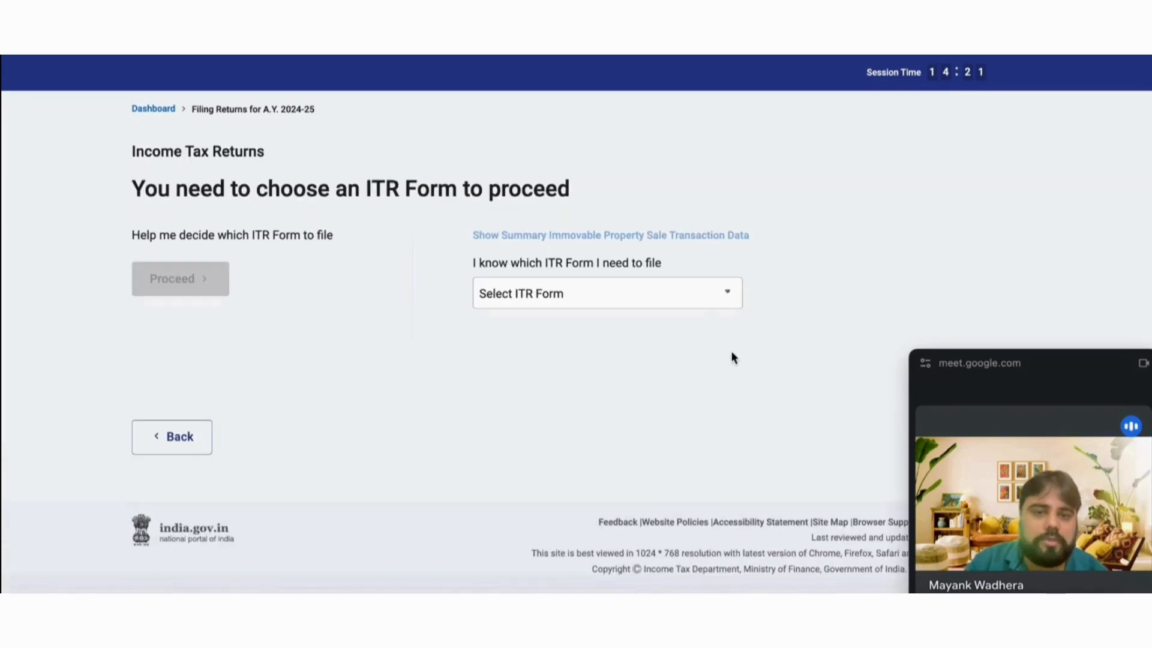
# Choose ITR-3 as the return form, proceed with it and acknowledge the new tax regime notice.
pyautogui.click(695, 291)
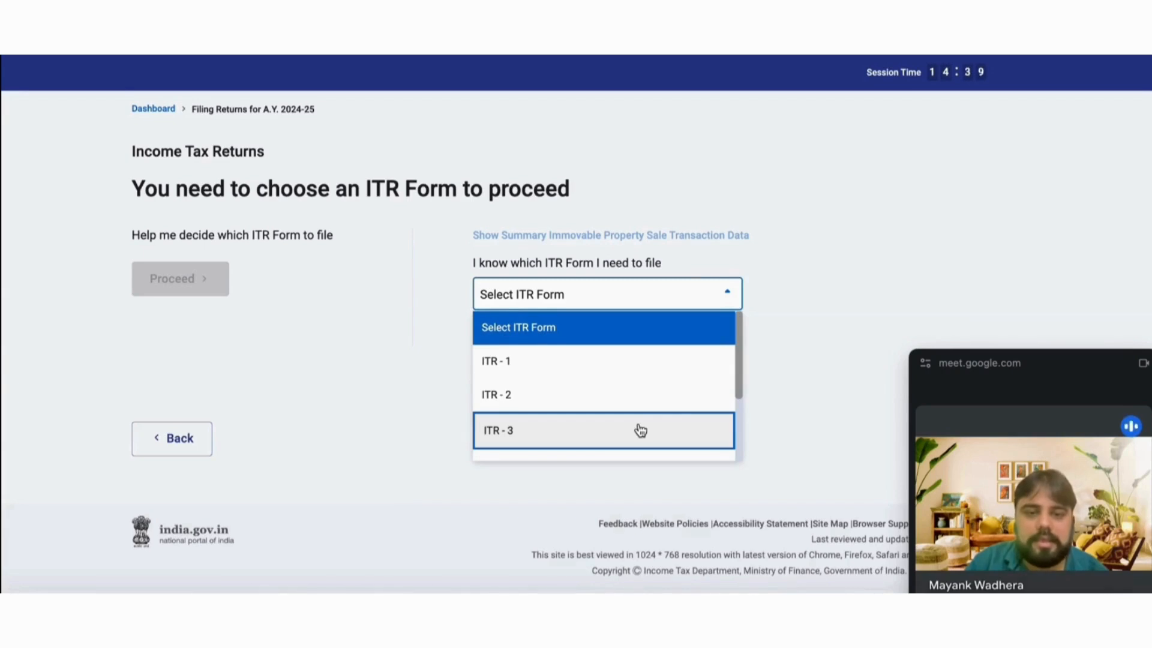
pyautogui.click(640, 430)
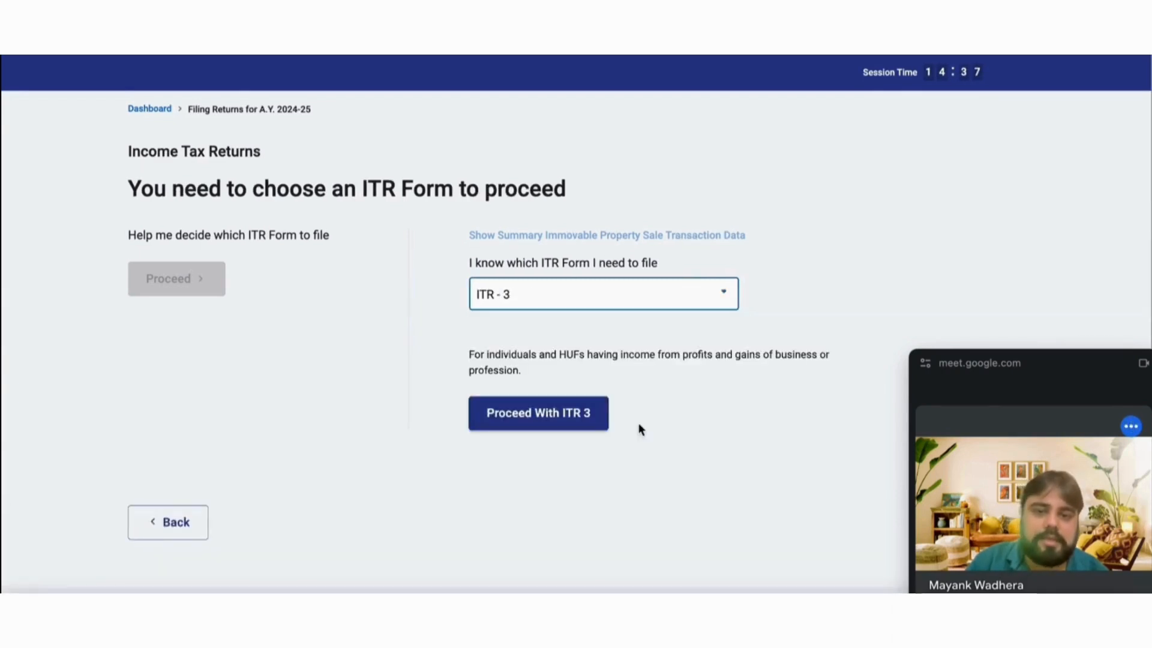
pyautogui.click(598, 421)
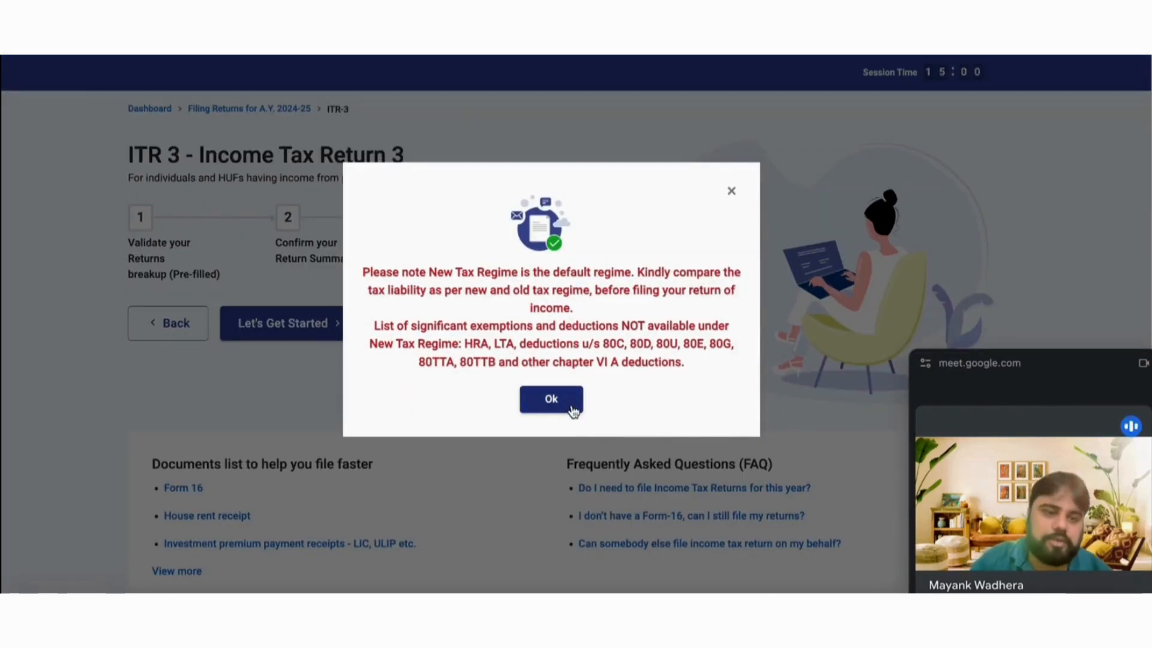
pyautogui.click(570, 401)
# Get started with the return and continue with clause (iv) of the Seventh Proviso to section 139(1) as the filing reason.
pyautogui.click(308, 325)
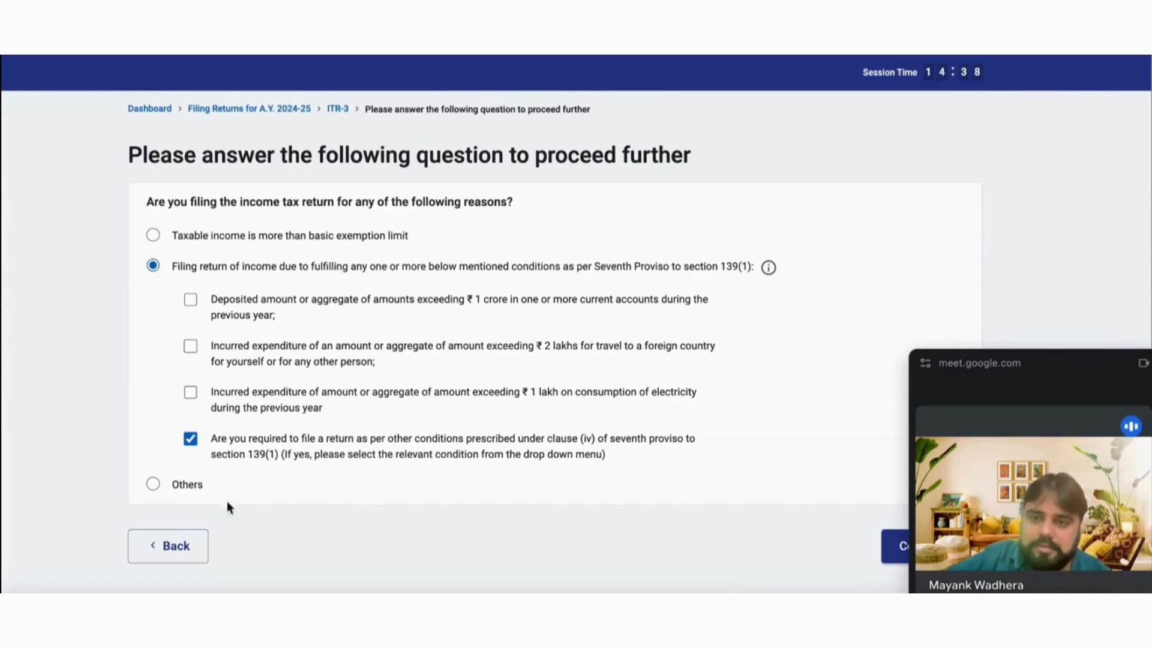
pyautogui.tripleClick(342, 453)
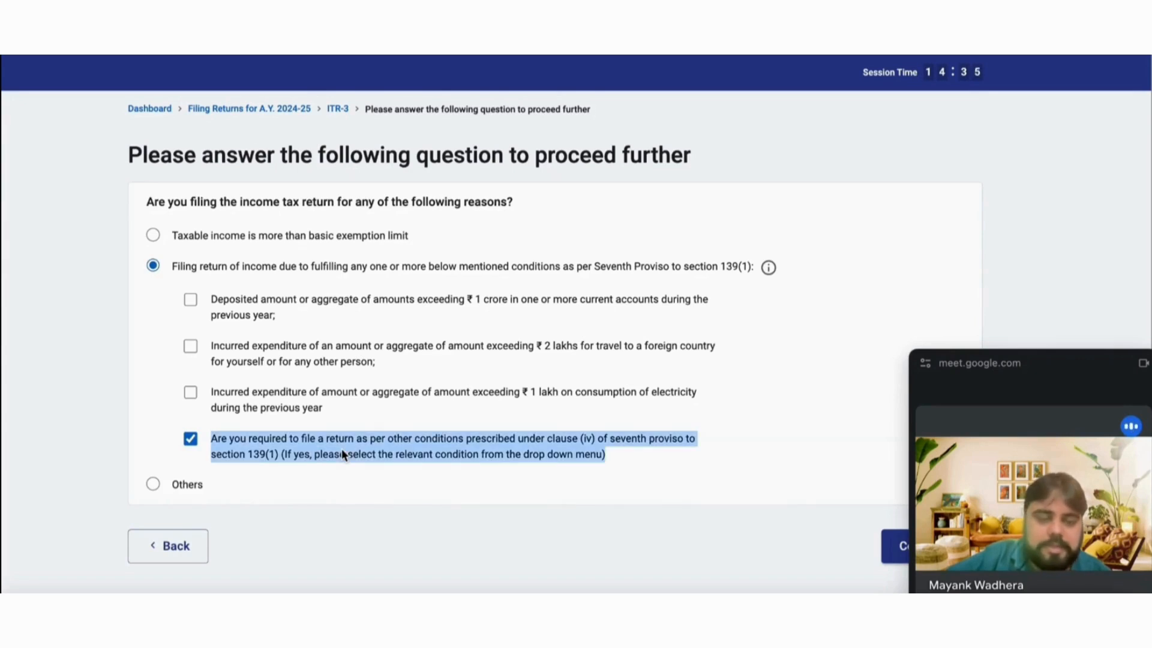
pyautogui.tripleClick(340, 448)
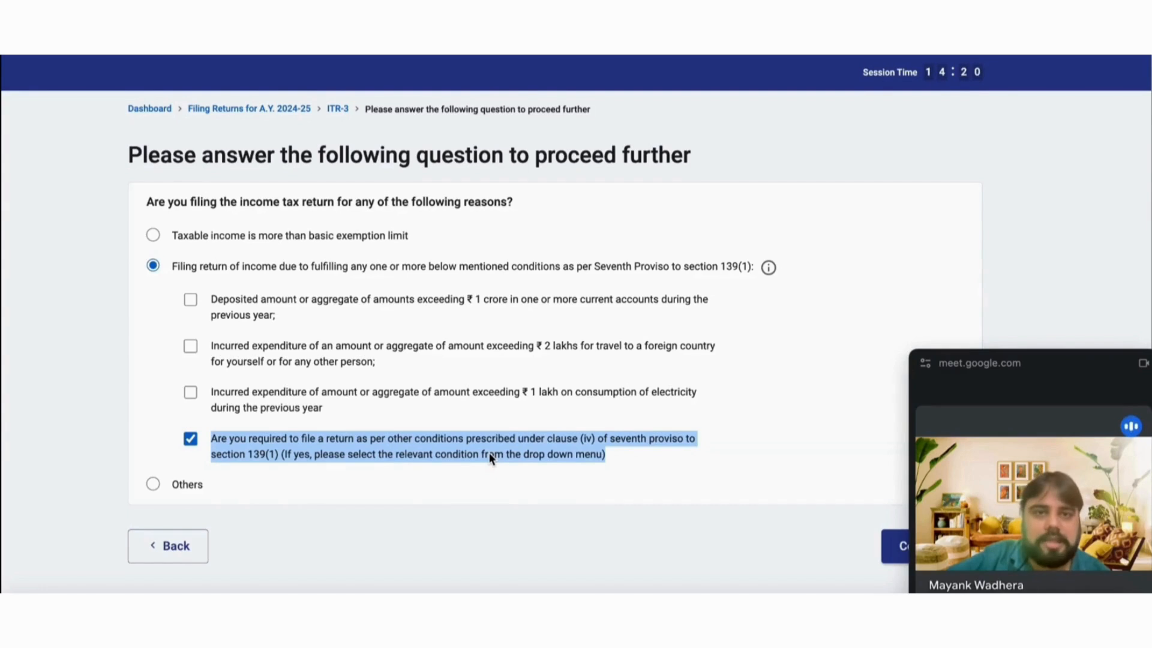
pyautogui.click(898, 560)
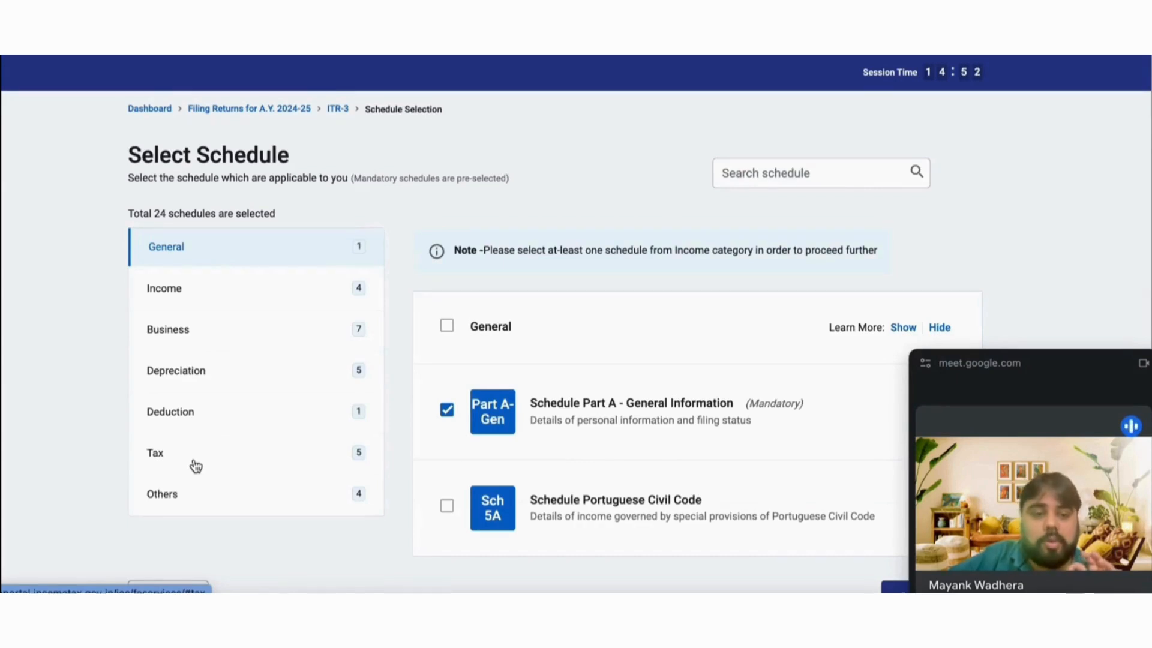
# Add Schedule House Property to the selected schedules in the Income category.
pyautogui.scroll(-1, 578, 438)
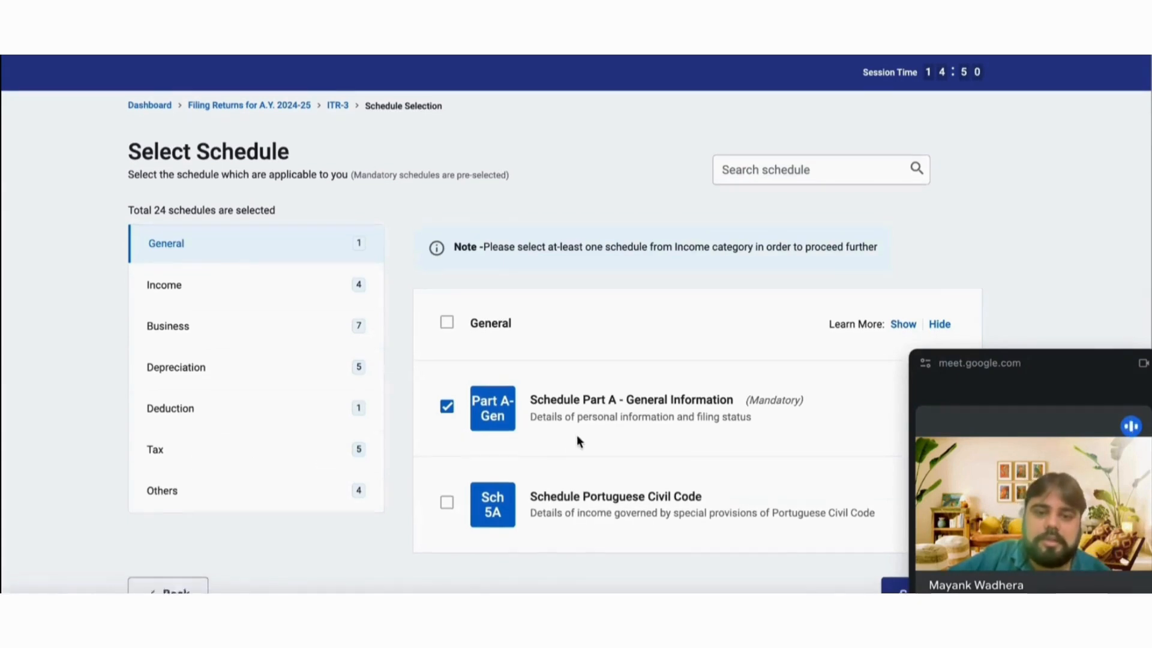
pyautogui.scroll(-3, 577, 442)
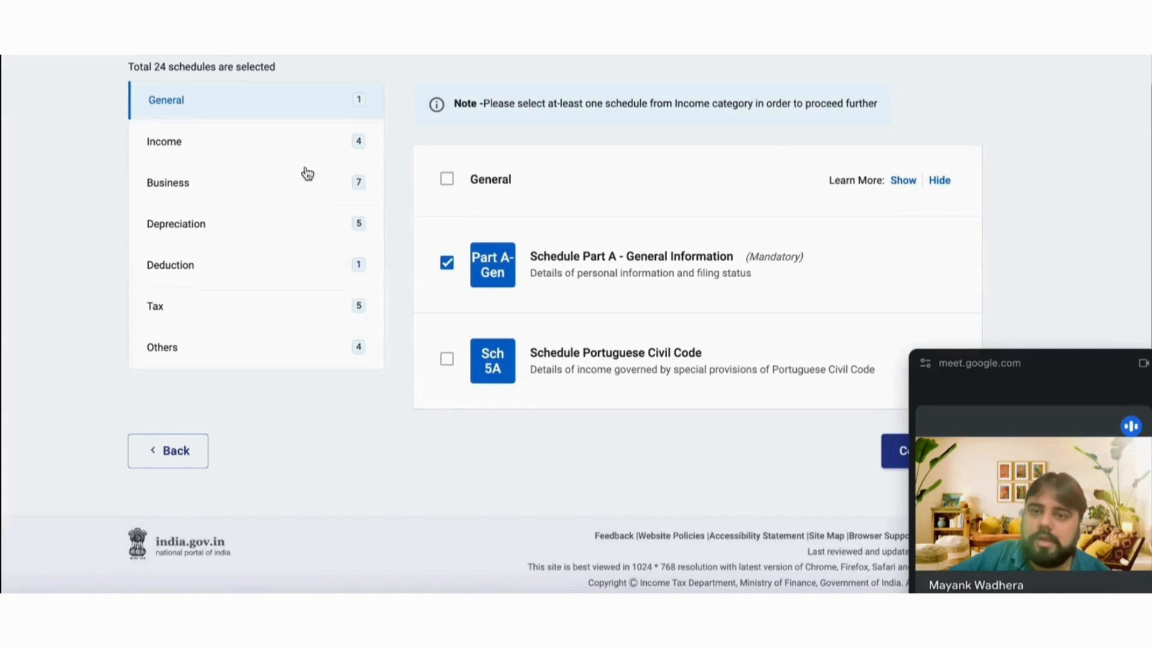
pyautogui.click(246, 142)
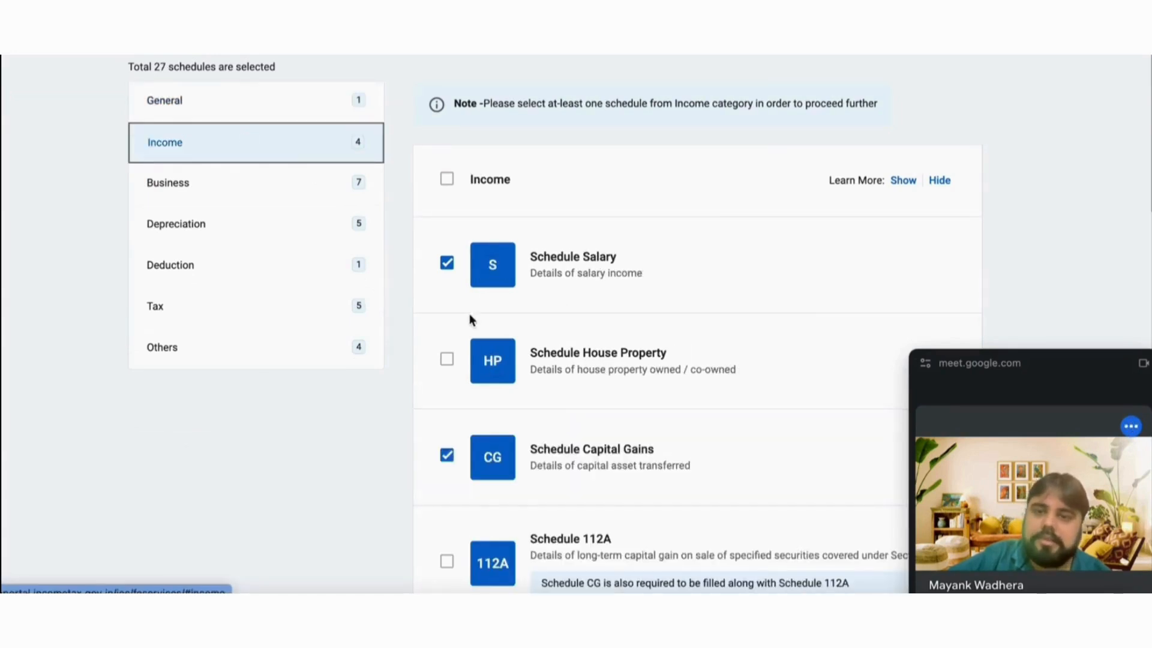
pyautogui.scroll(-1, 463, 321)
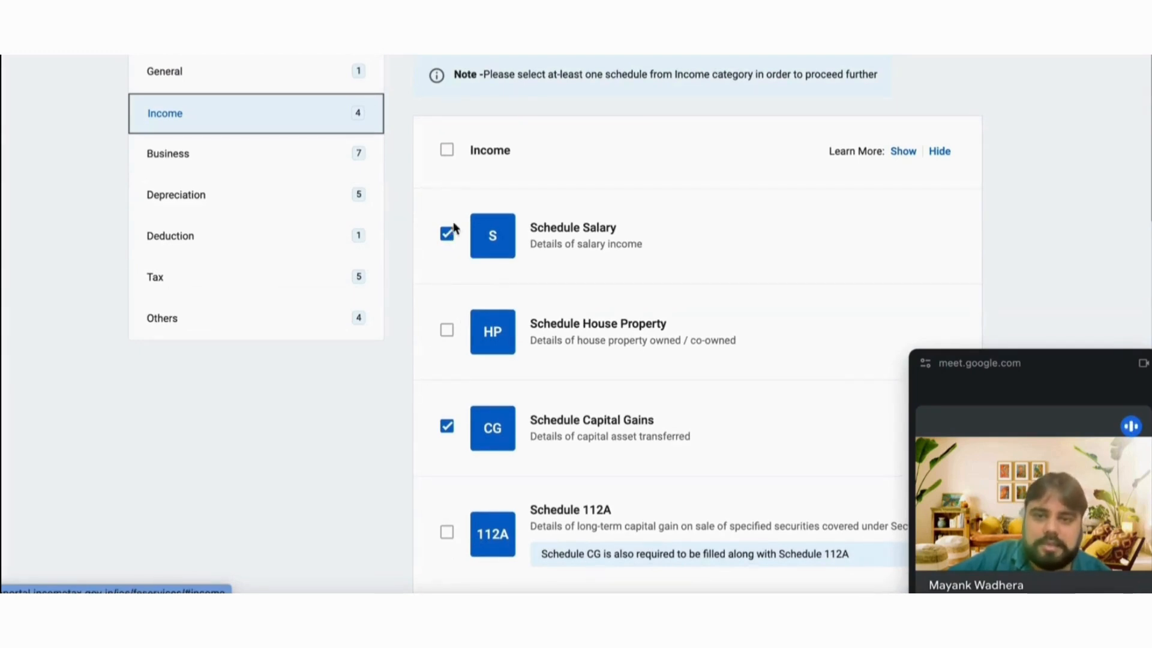
pyautogui.click(447, 332)
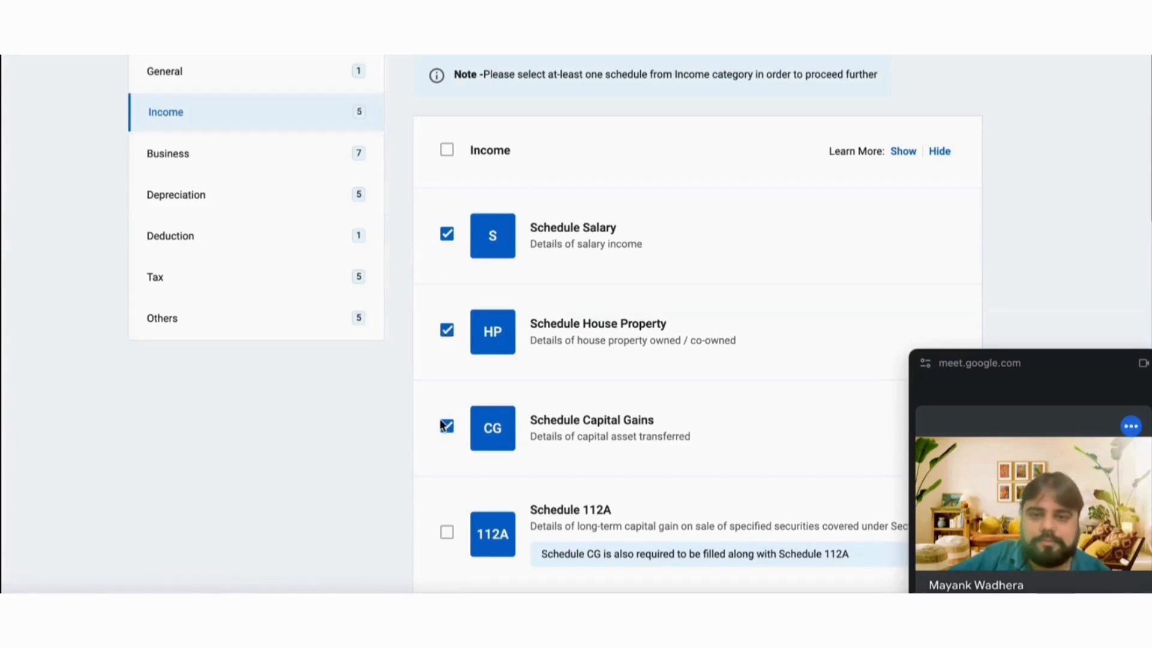
# Add Schedule 112A and Schedule VDA to the selected income schedules.
pyautogui.scroll(-4, 298, 400)
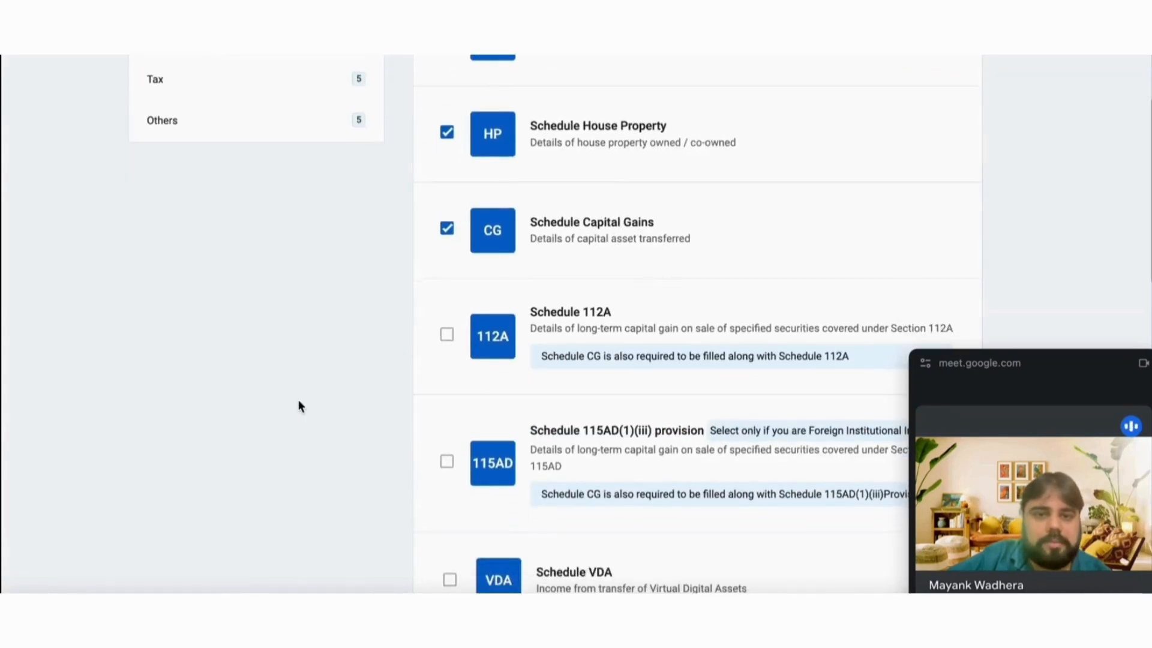
pyautogui.click(447, 339)
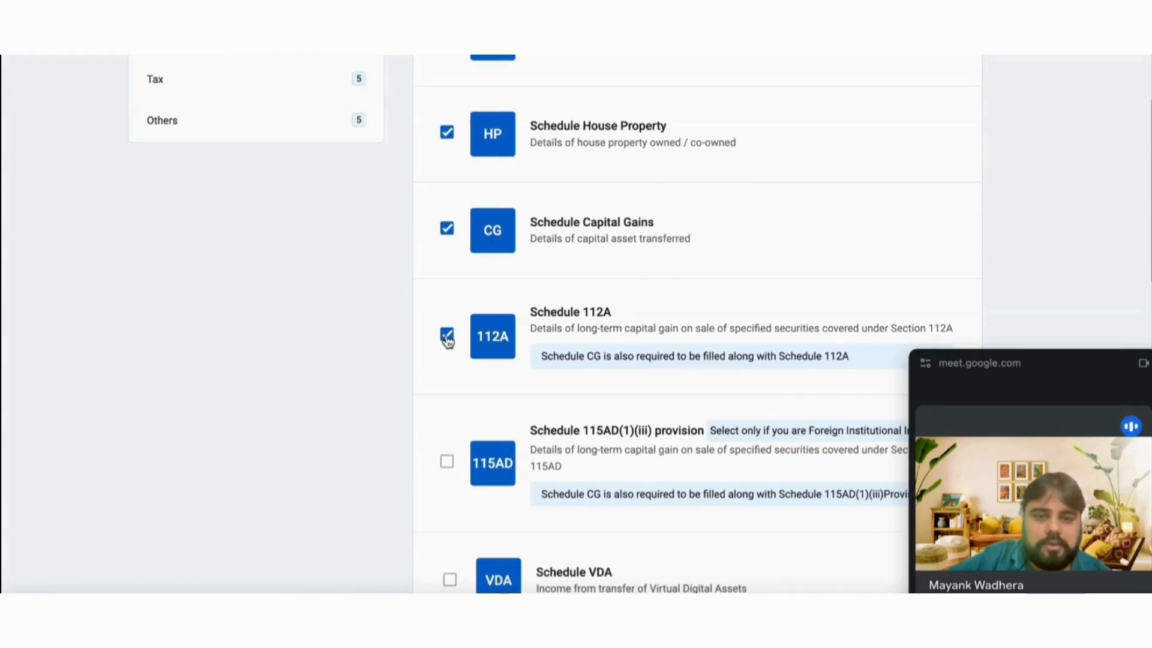
pyautogui.scroll(-3, 446, 340)
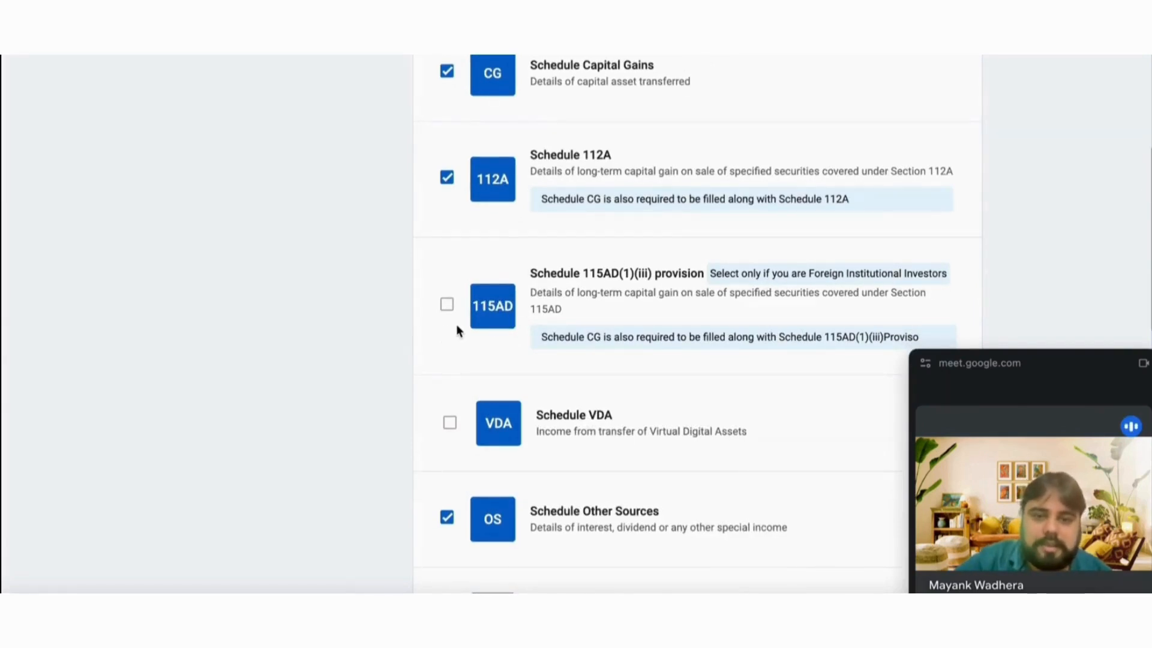
pyautogui.scroll(-2, 457, 327)
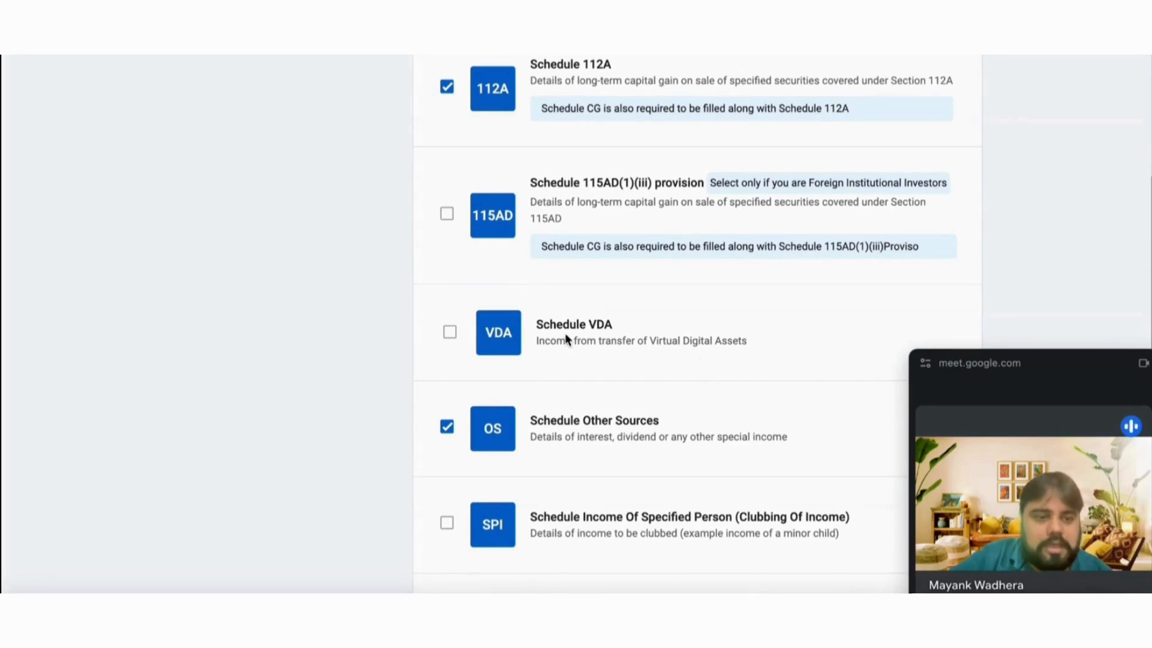
pyautogui.click(450, 334)
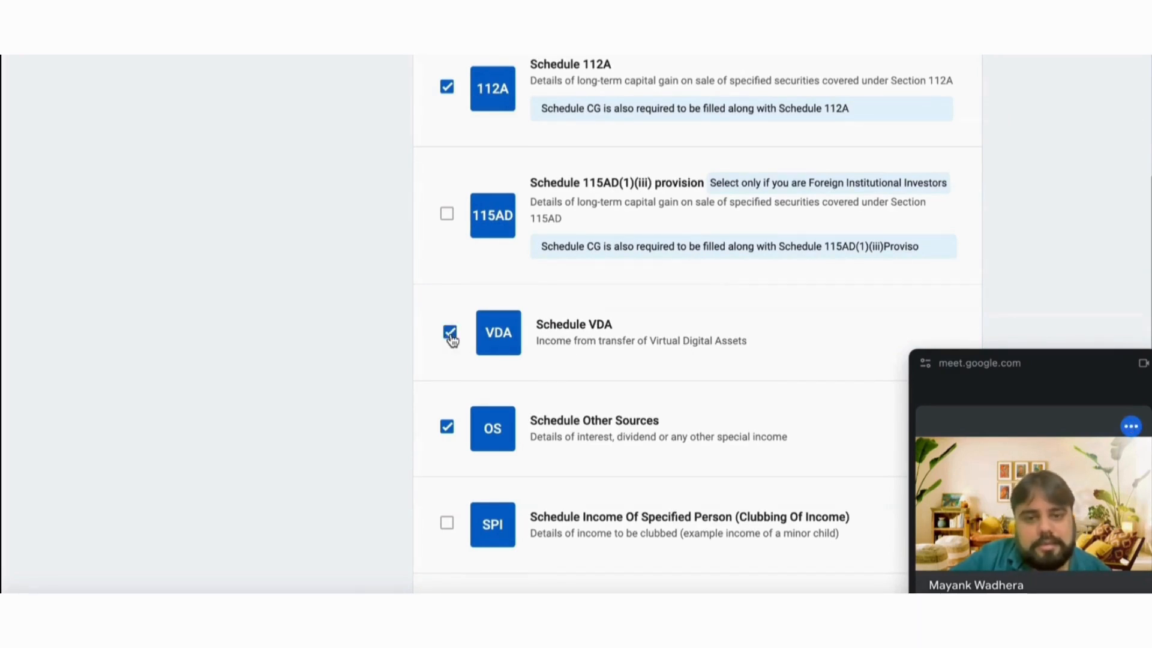
# Deselect Schedule VDA and review the remaining income schedules down to Schedule Summary Of Tax Relief.
pyautogui.click(450, 333)
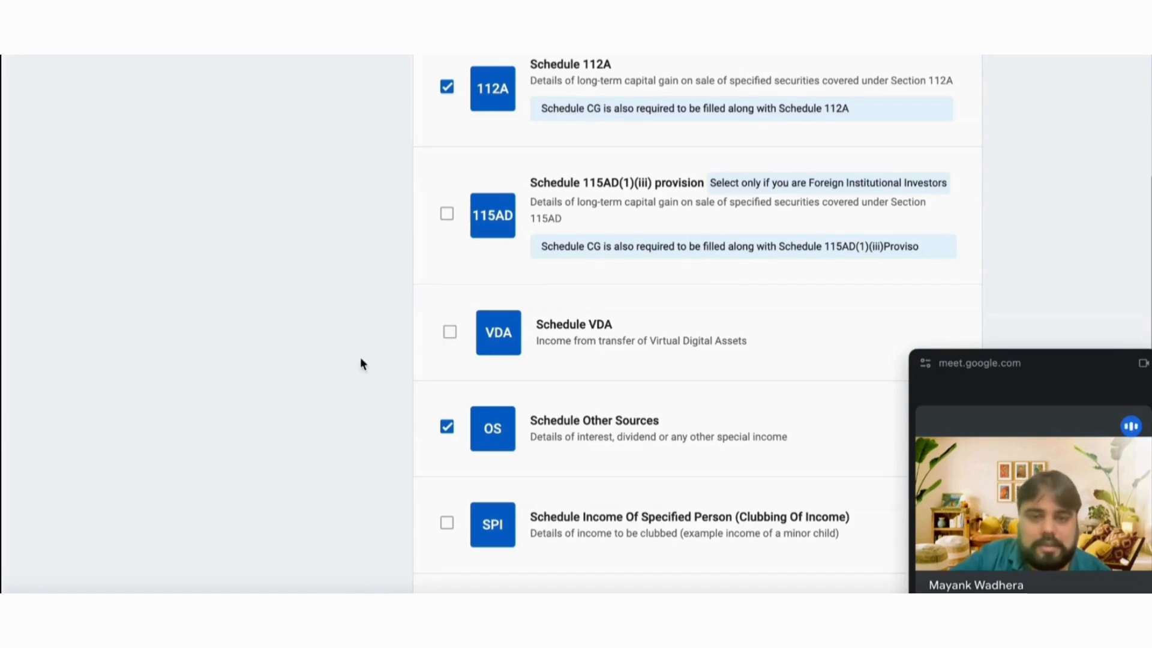
pyautogui.scroll(-1, 360, 359)
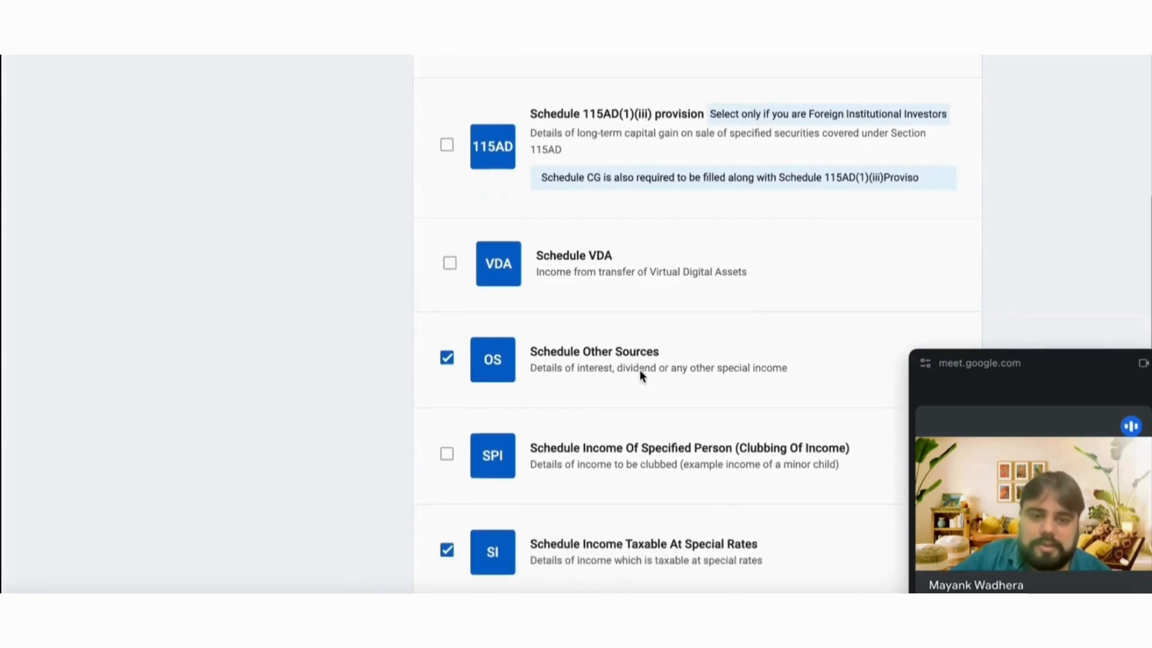
pyautogui.scroll(-1, 630, 372)
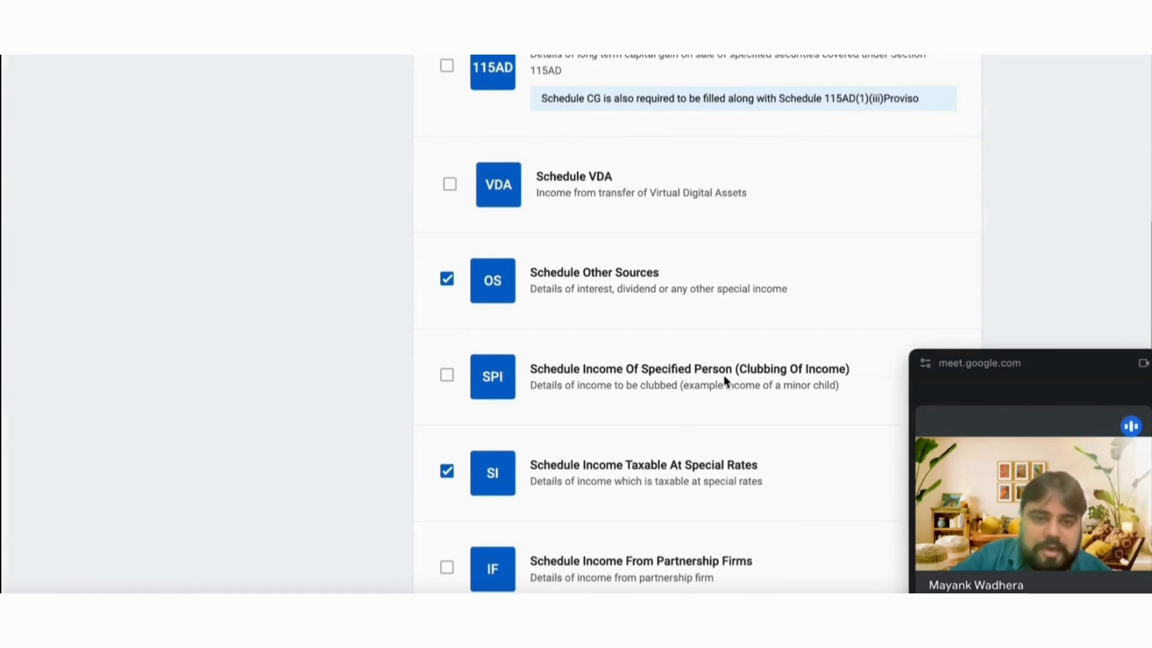
pyautogui.scroll(-2, 724, 376)
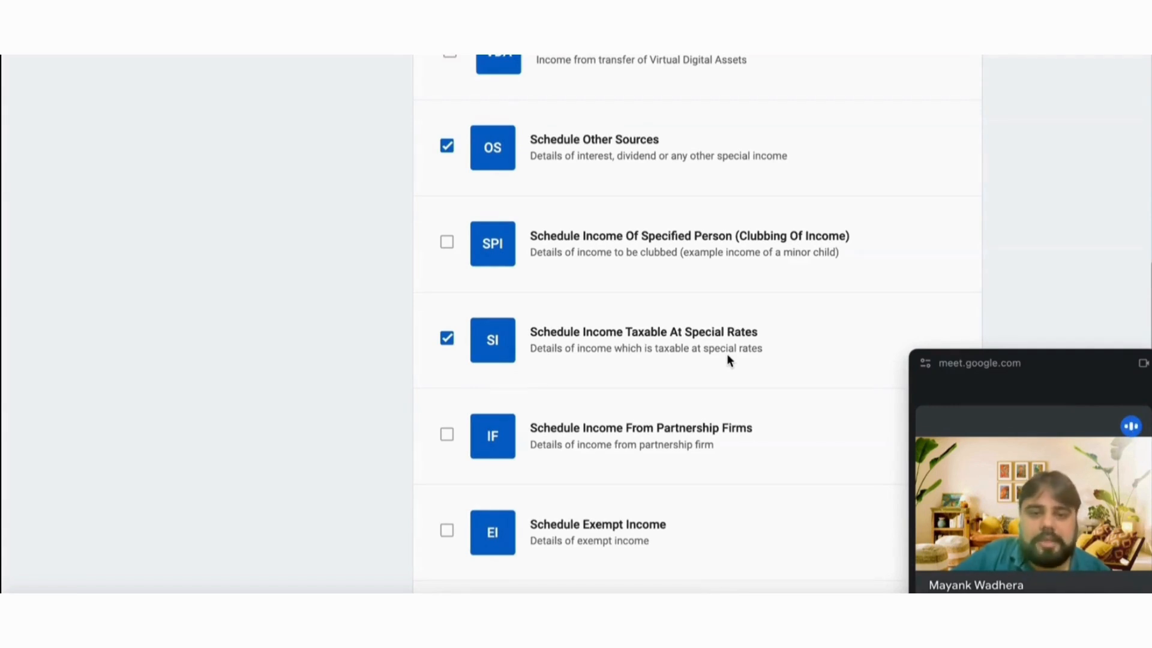
pyautogui.scroll(-2, 728, 358)
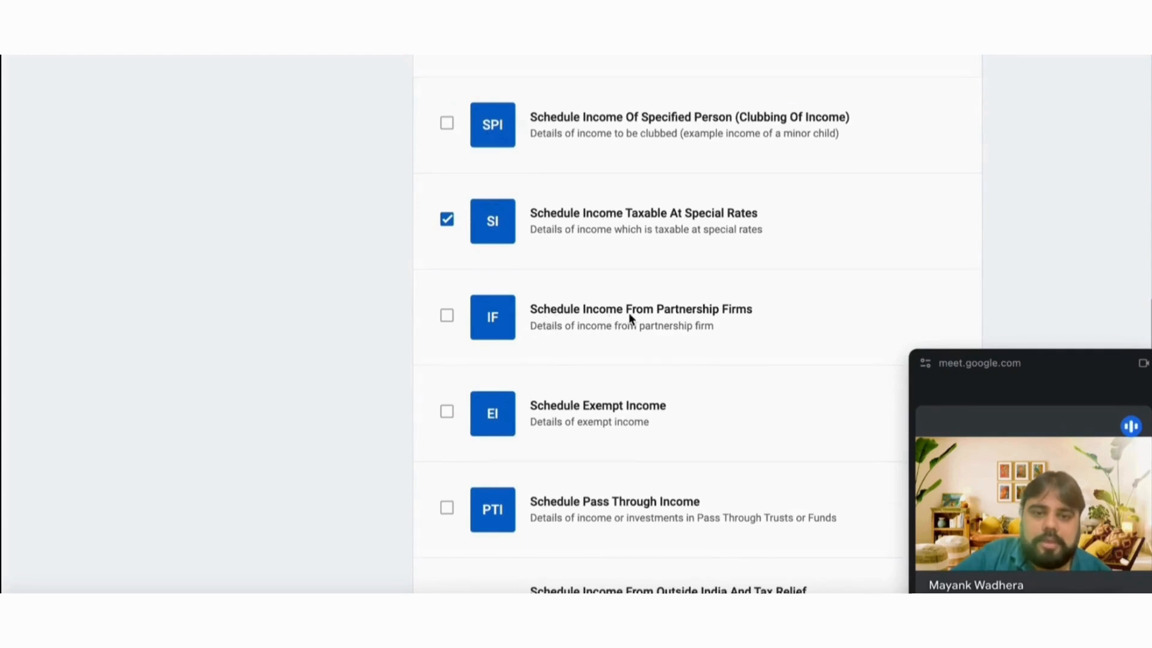
pyautogui.scroll(-1, 766, 314)
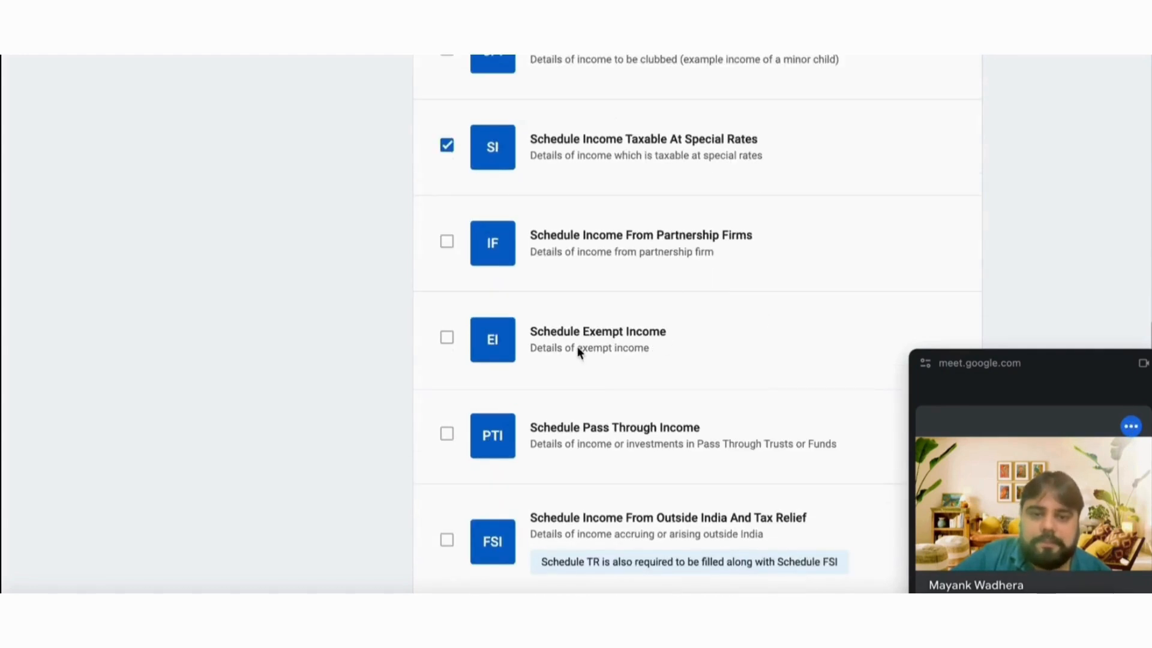
pyautogui.scroll(-1, 671, 340)
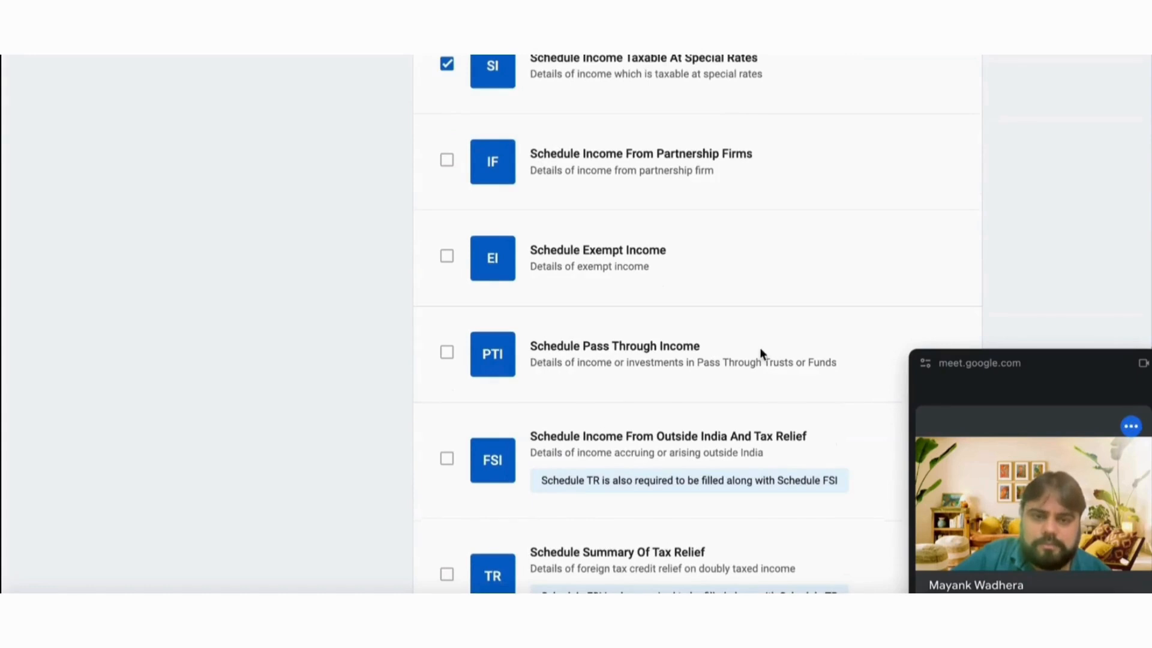
pyautogui.scroll(-2, 759, 353)
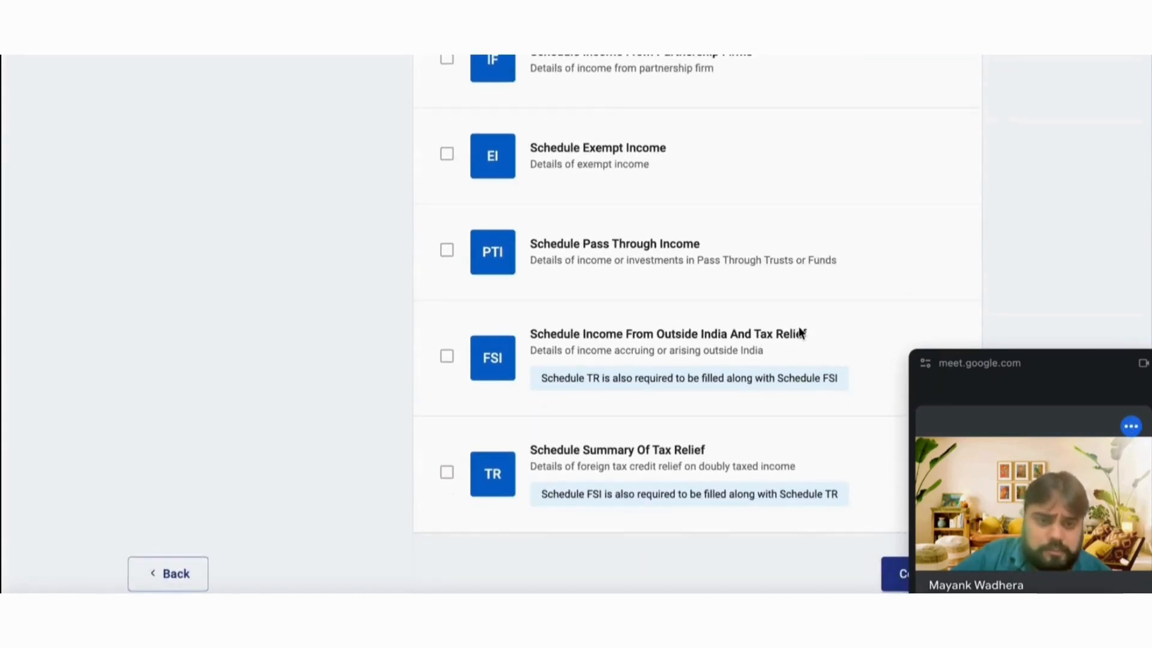
pyautogui.scroll(-1, 800, 331)
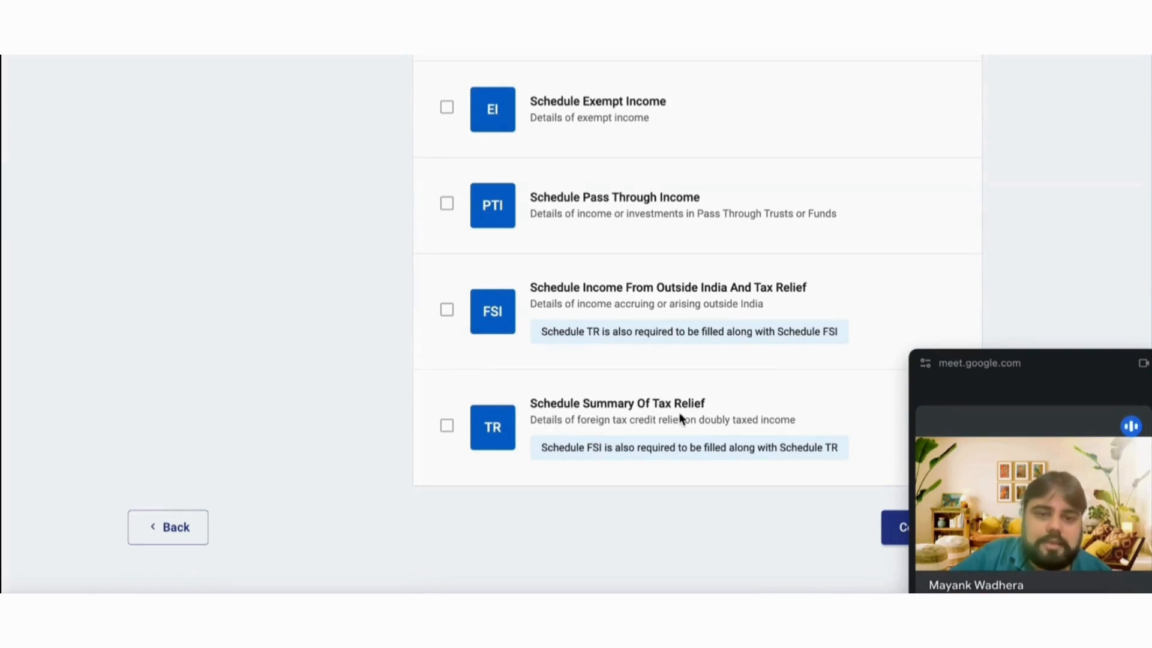
pyautogui.scroll(15, 680, 418)
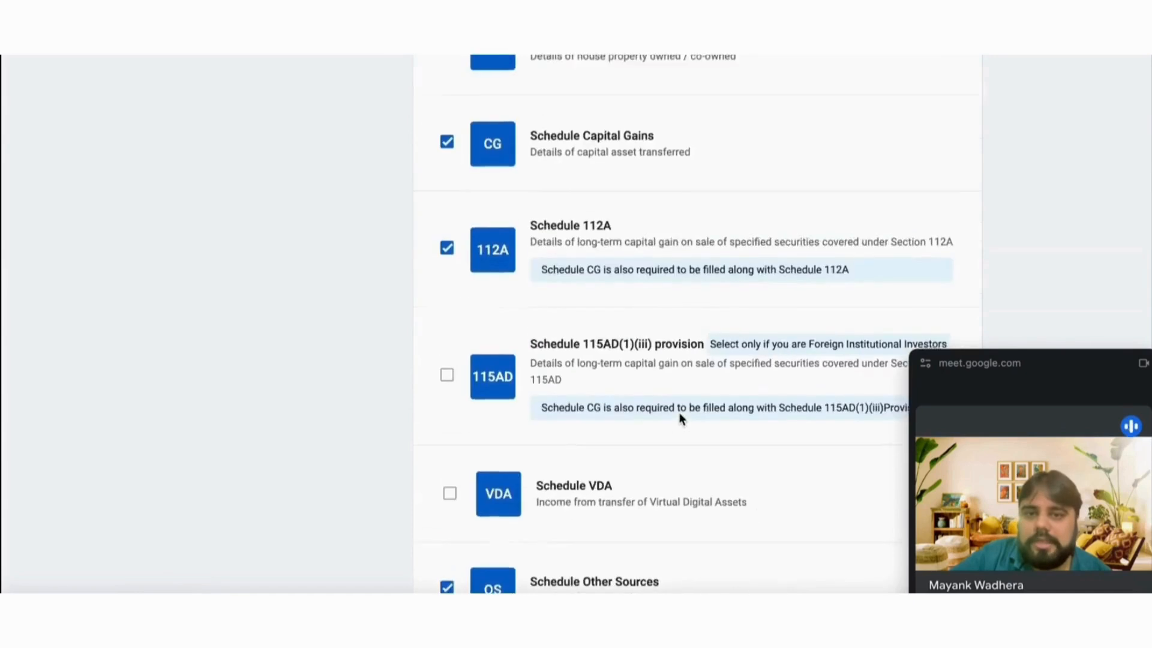
pyautogui.scroll(1, 680, 416)
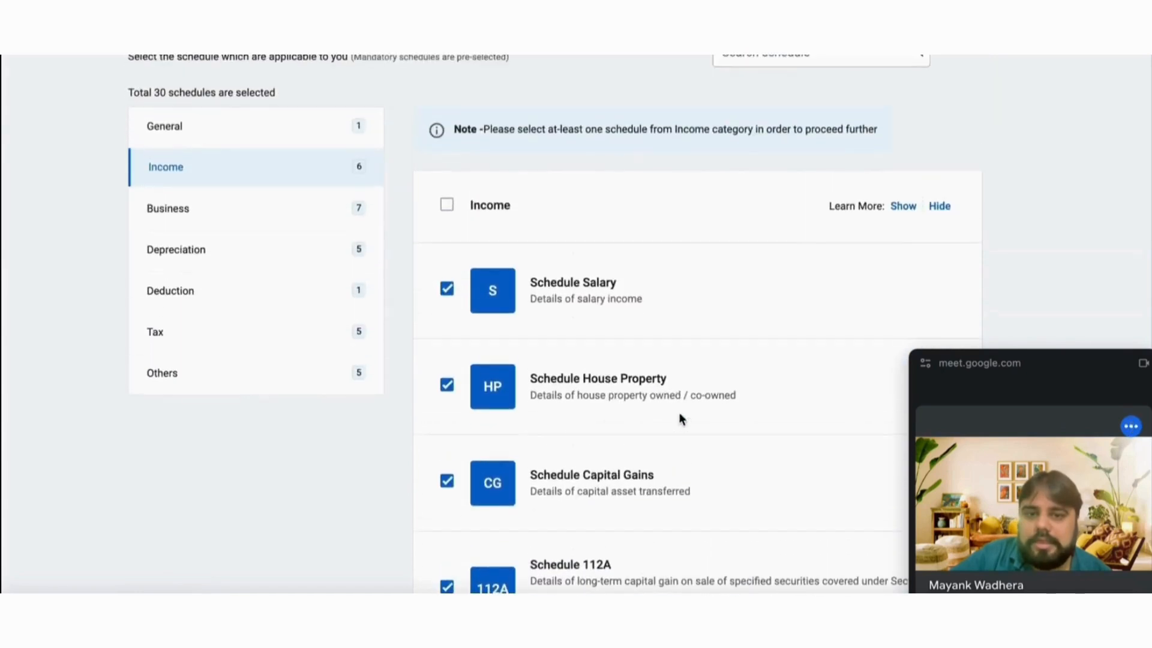
# Deselect Schedule Salary, continue with the chosen schedules and accept the disclaimer.
pyautogui.click(447, 290)
pyautogui.scroll(-10, 333, 478)
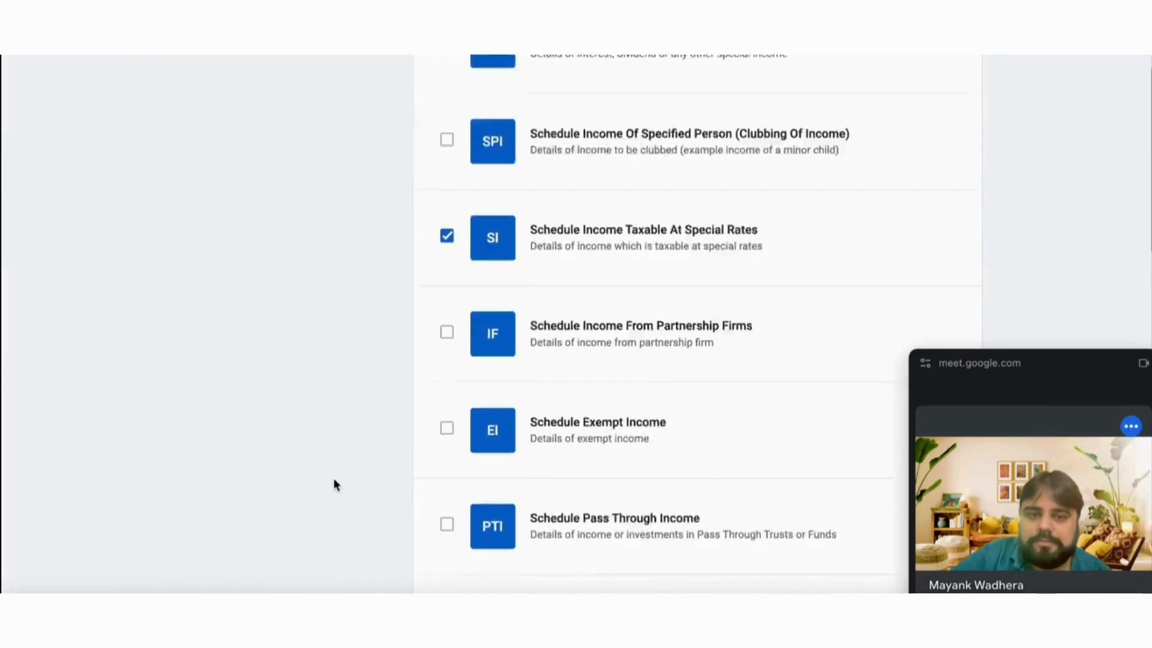
pyautogui.scroll(-6, 333, 478)
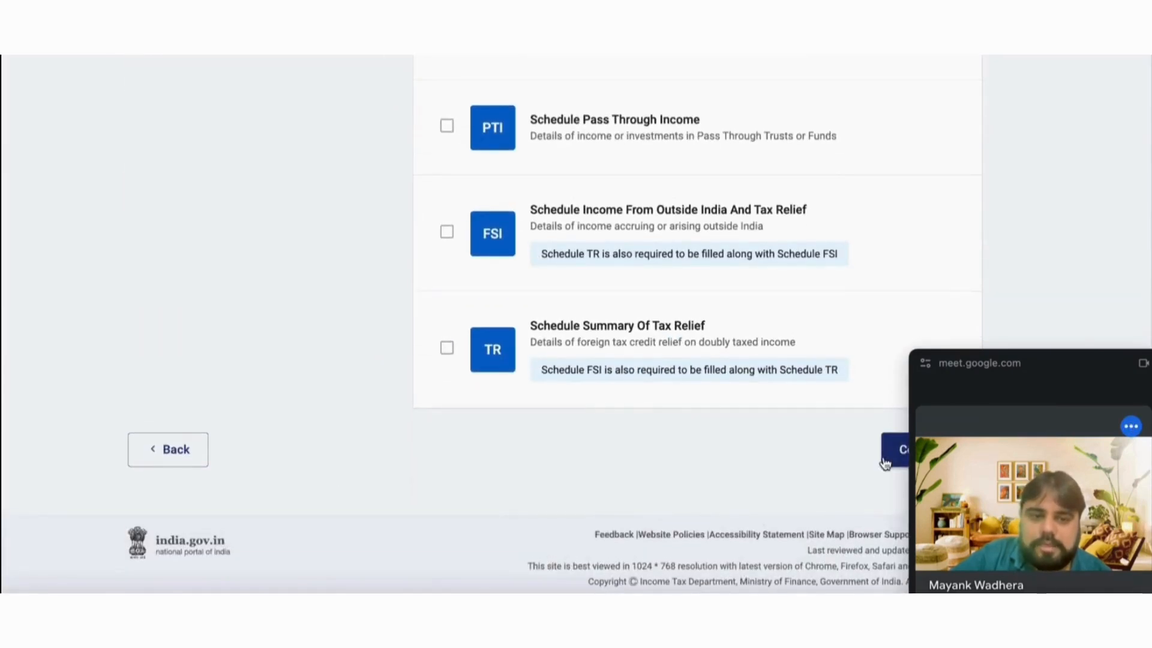
pyautogui.moveTo(1036, 365); pyautogui.dragTo(1097, 372)
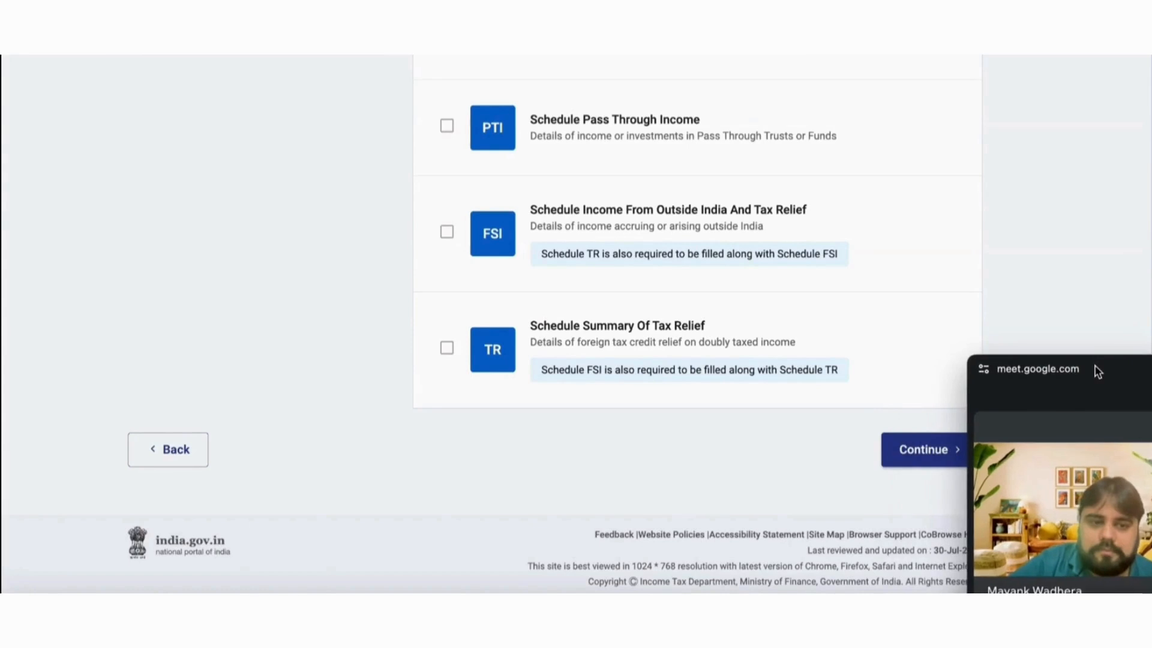
pyautogui.click(940, 452)
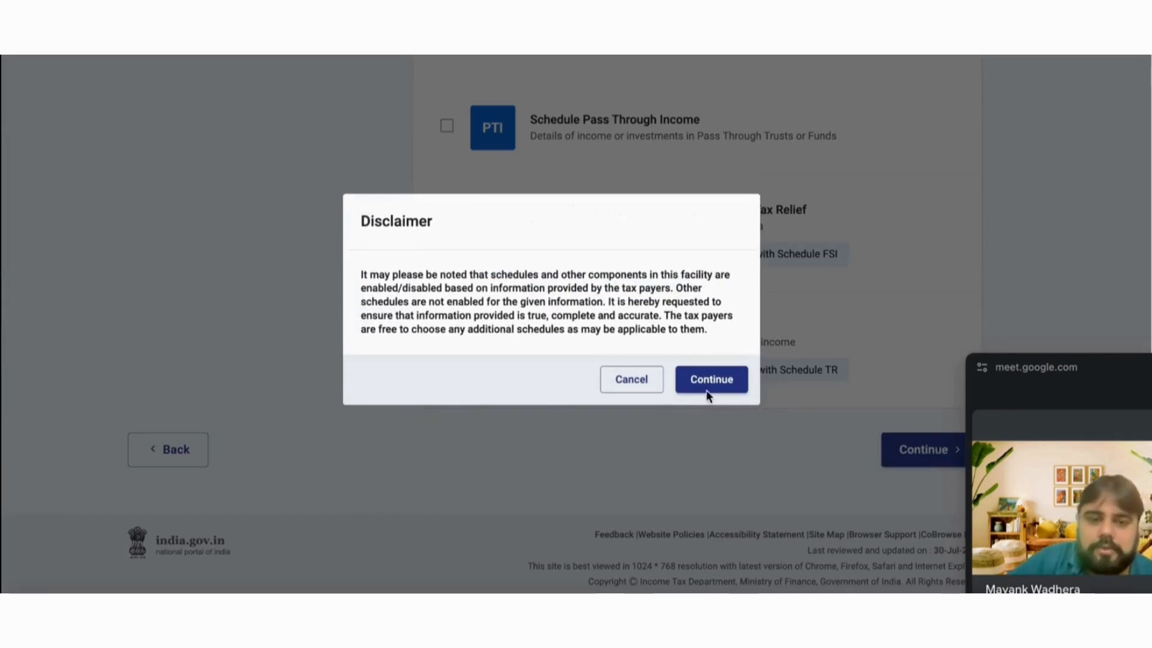
pyautogui.click(682, 389)
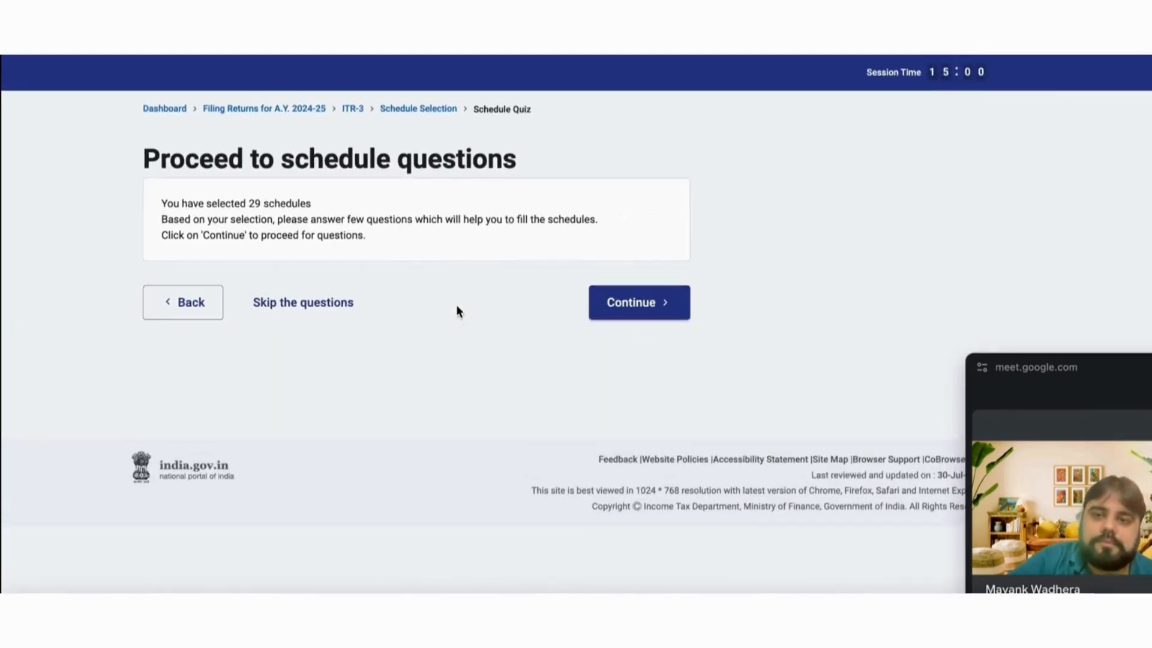
# Skip the schedule questions and acknowledge the notice about verifying pre-filled return data.
pyautogui.click(296, 313)
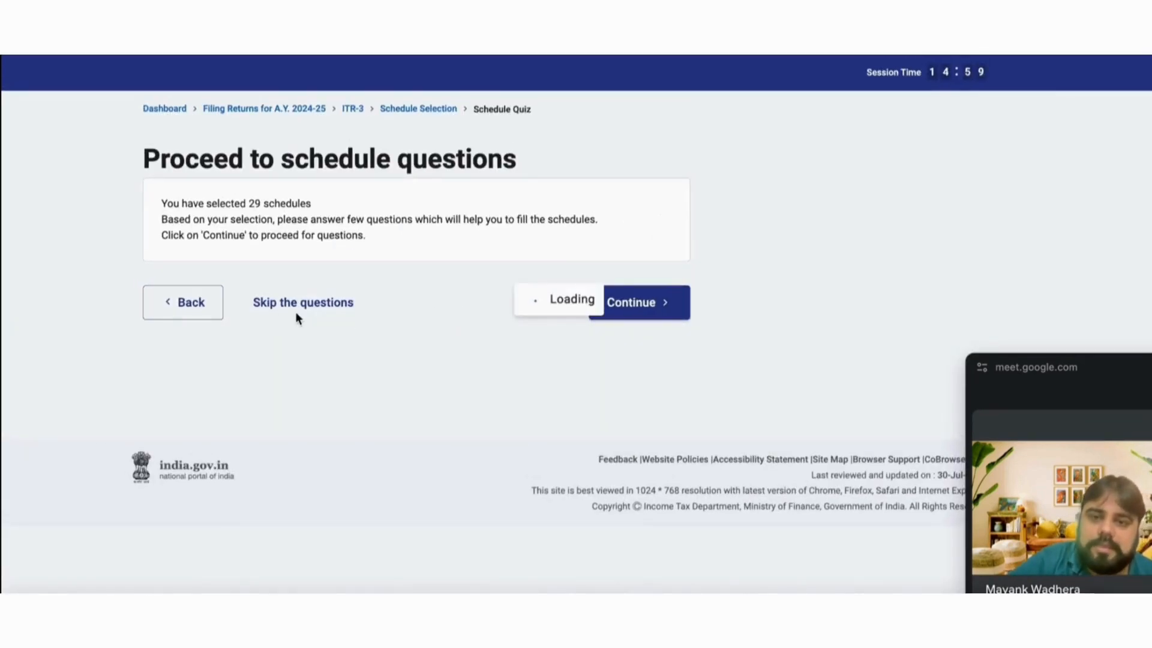
pyautogui.scroll(-2, 523, 322)
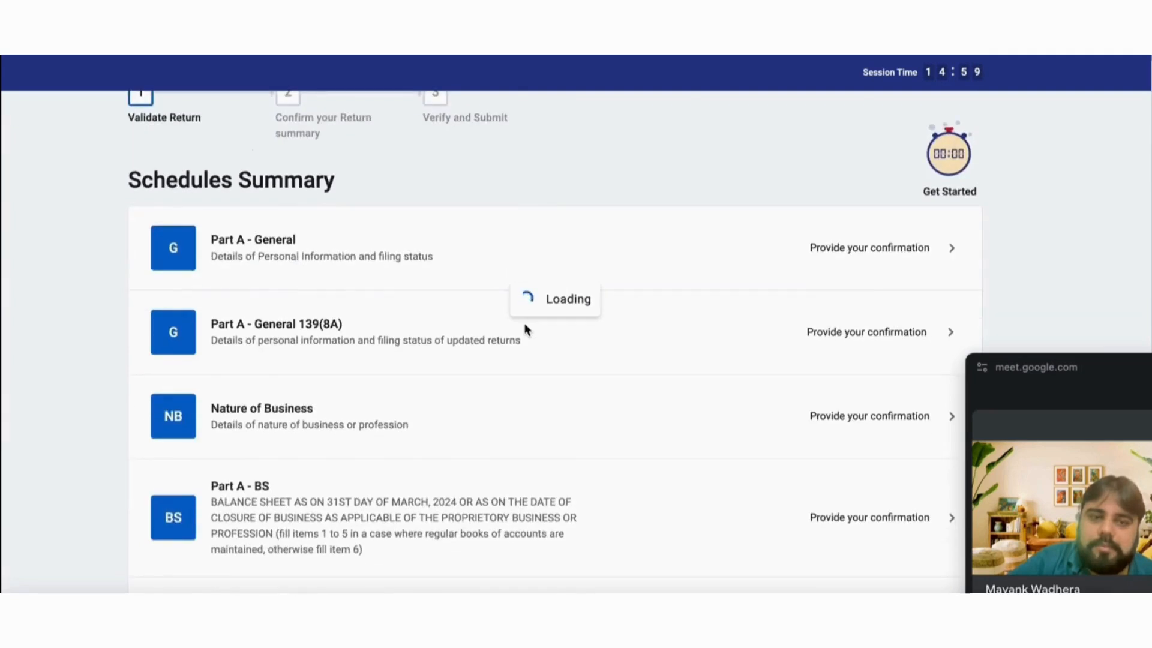
pyautogui.scroll(-1, 523, 323)
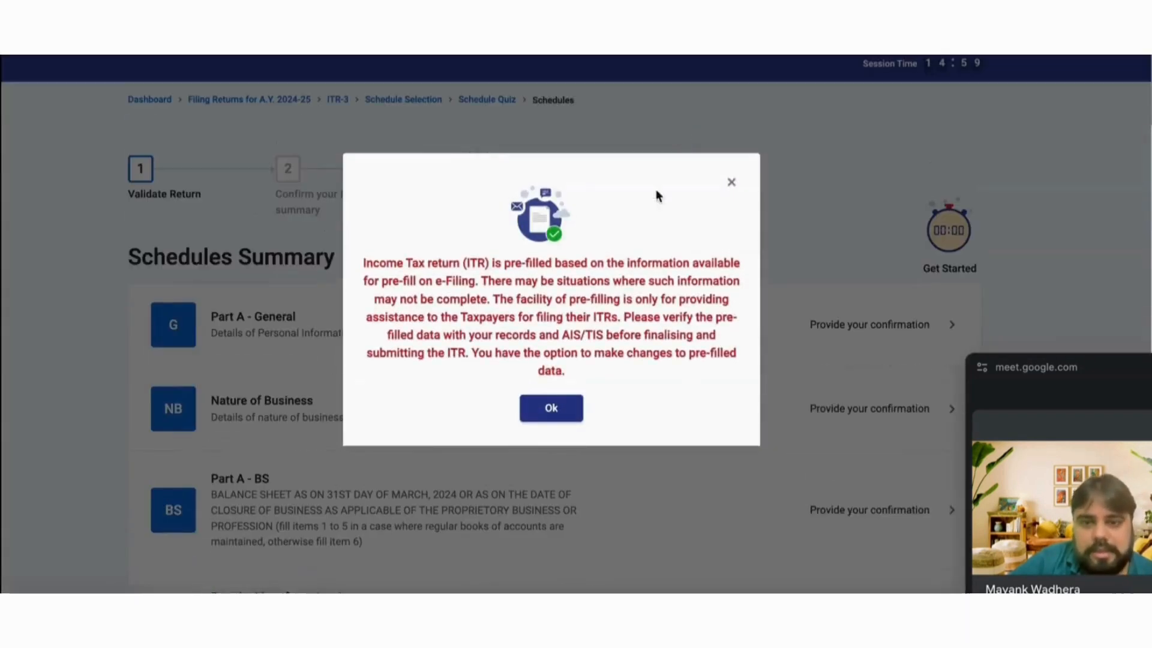
pyautogui.click(544, 409)
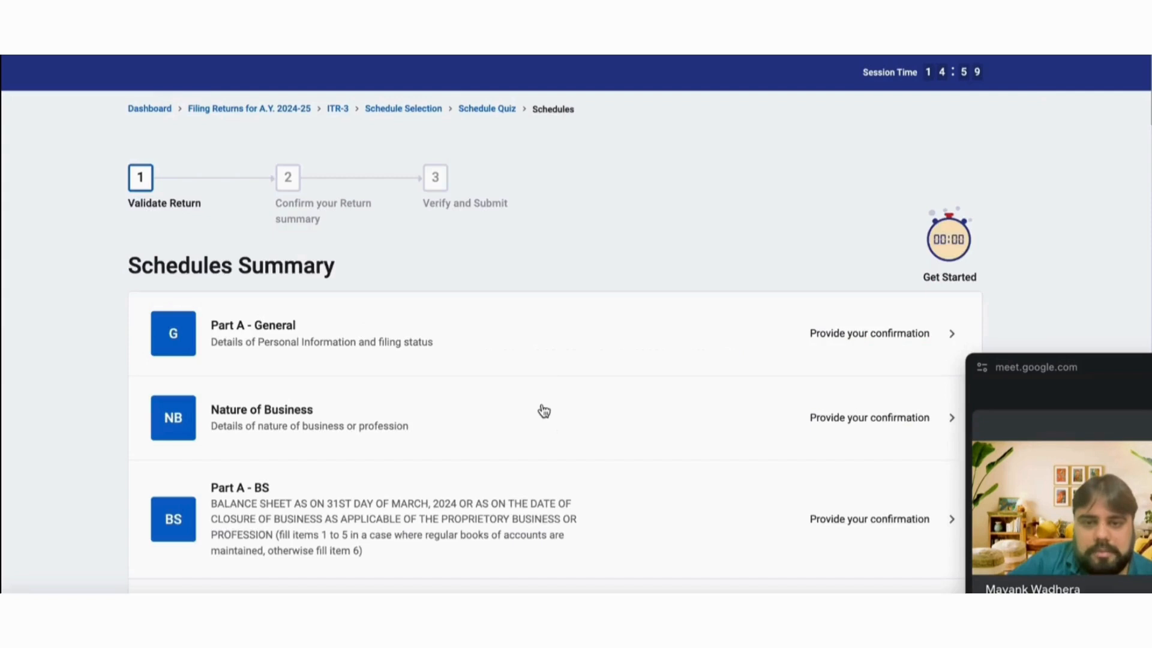
# Look through the whole Schedules Summary, from Part A - General to Part B - TTI, and return to schedule selection.
pyautogui.scroll(-2, 360, 444)
pyautogui.scroll(-1, 416, 399)
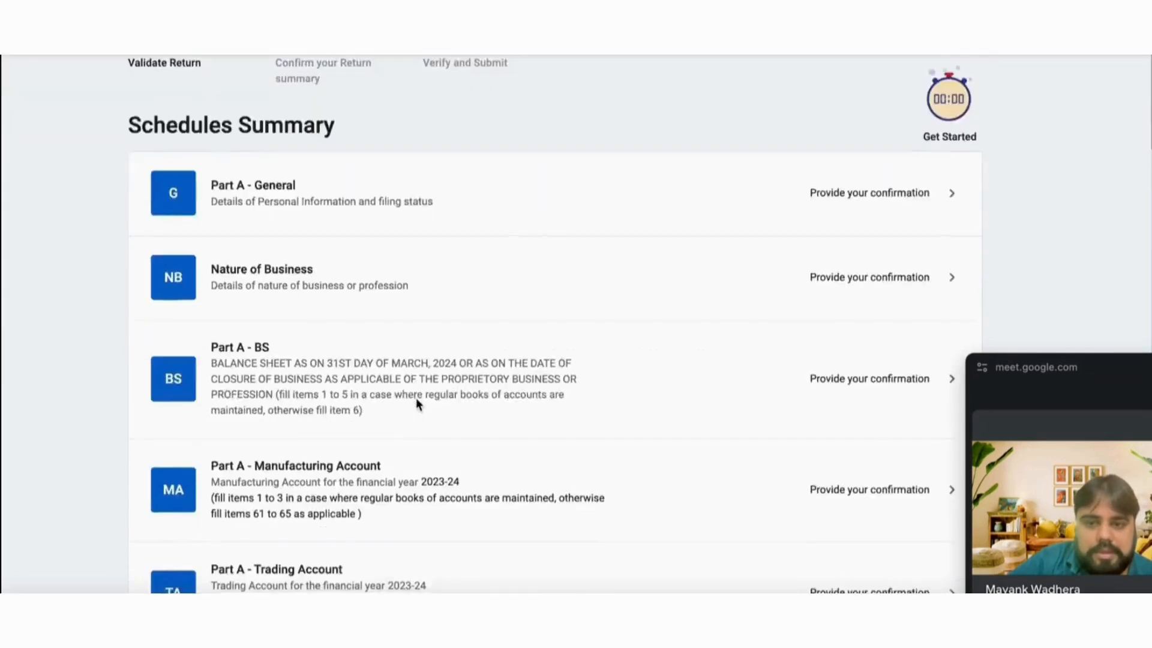
pyautogui.scroll(-9, 417, 400)
pyautogui.scroll(7, 418, 403)
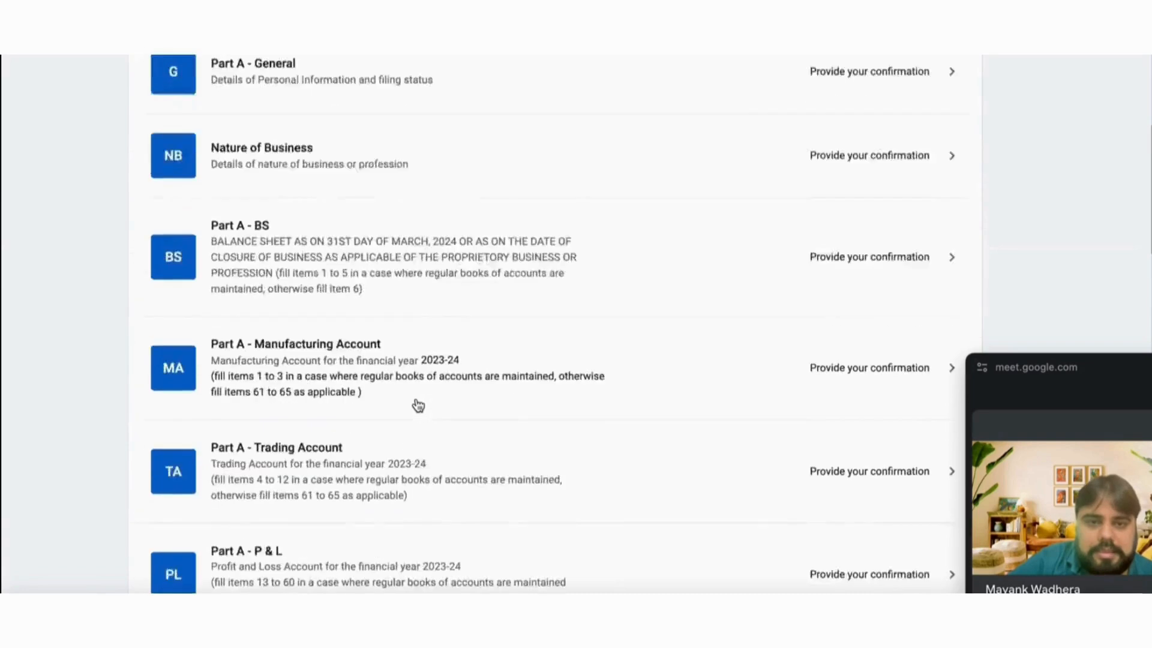
pyautogui.scroll(-20, 418, 405)
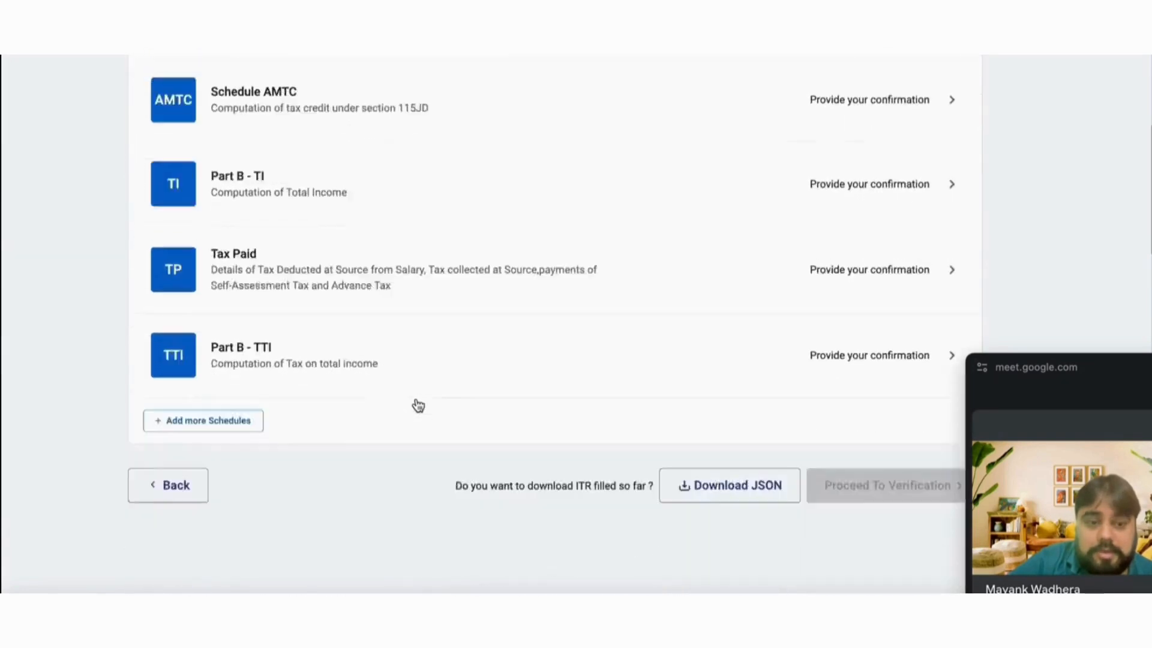
pyautogui.scroll(-2, 418, 406)
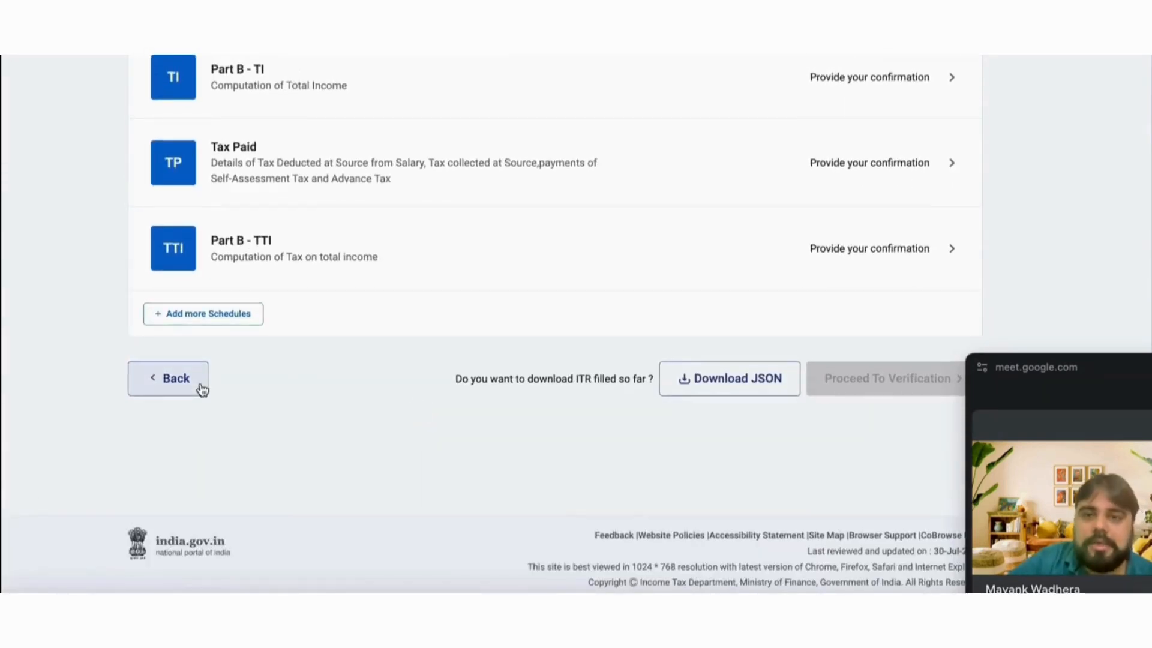
pyautogui.click(174, 378)
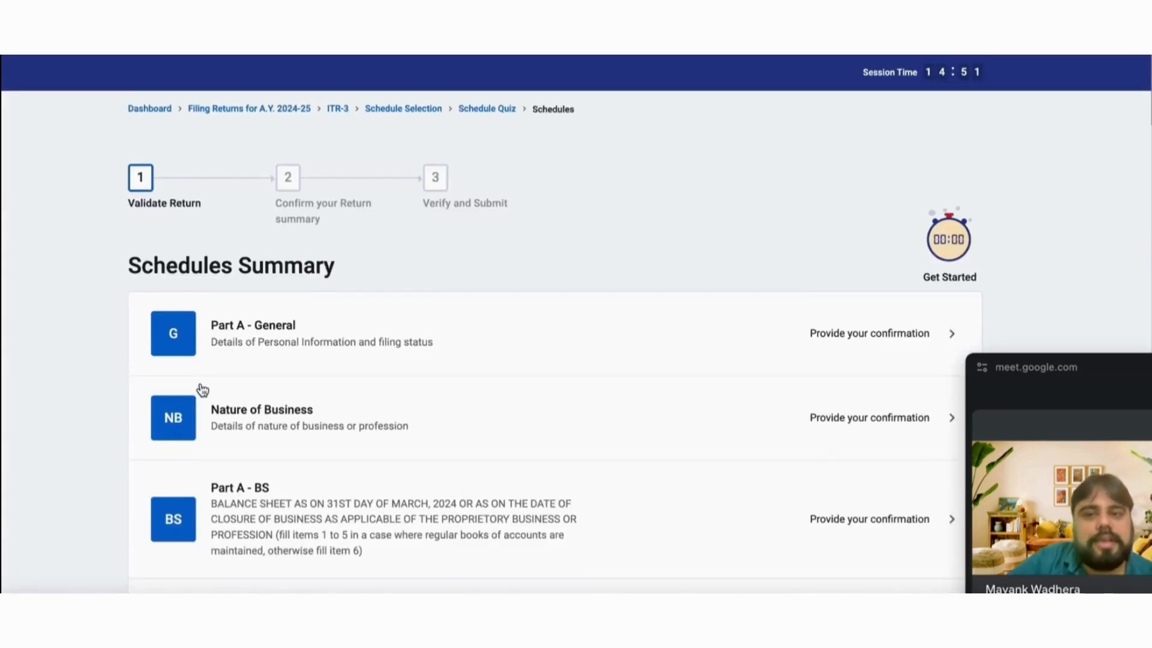
pyautogui.click(396, 112)
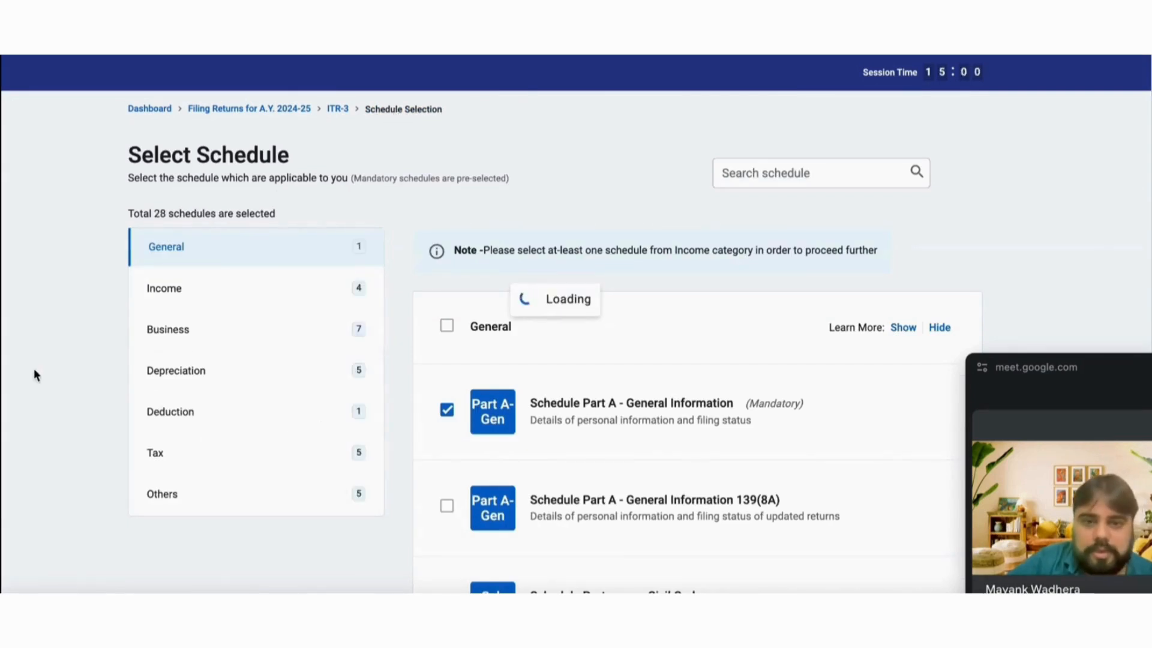
# Examine which schedules are selected in the Business category, including the balance sheet, trading and profit and loss accounts.
pyautogui.scroll(-2, 38, 427)
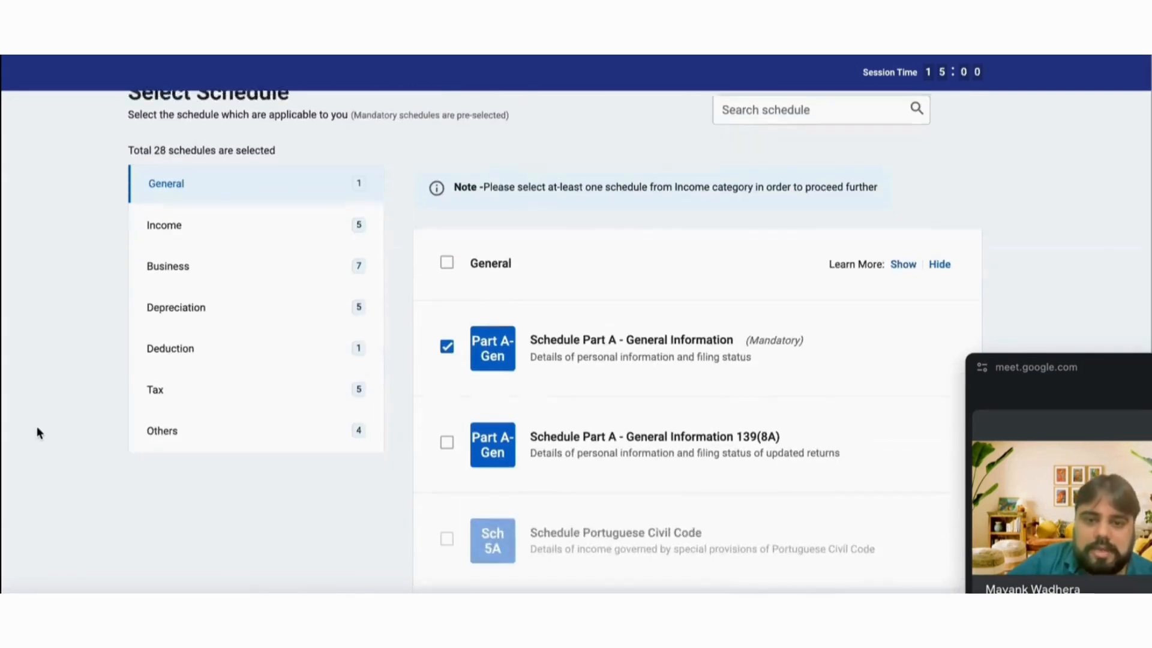
pyautogui.scroll(-1, 37, 432)
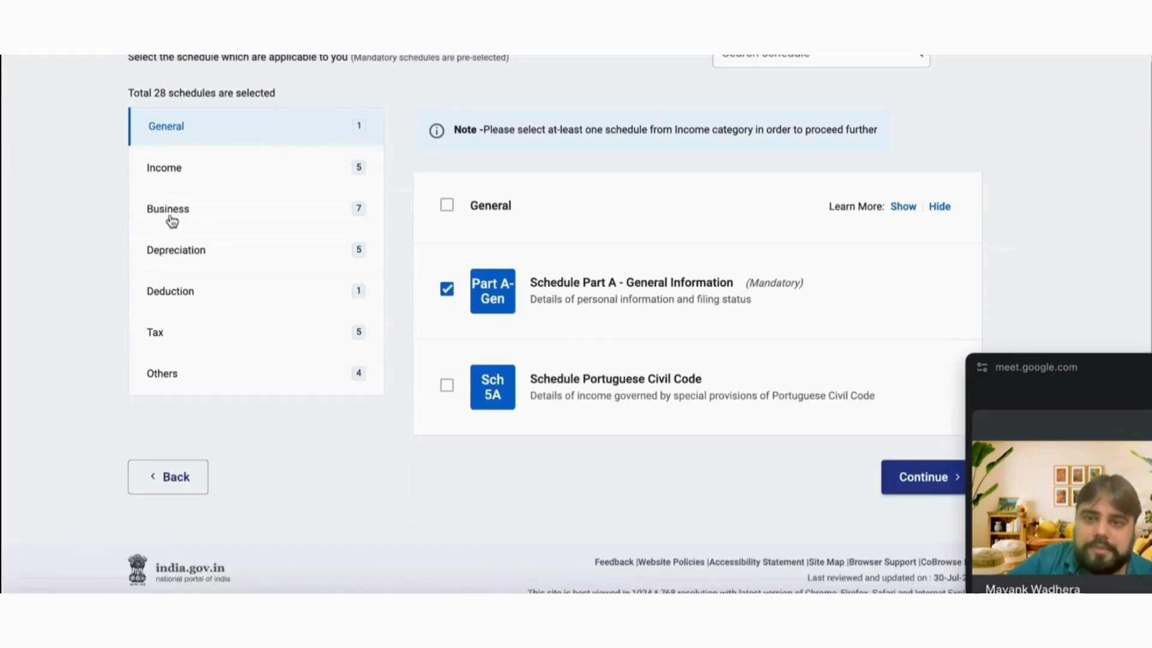
pyautogui.click(171, 215)
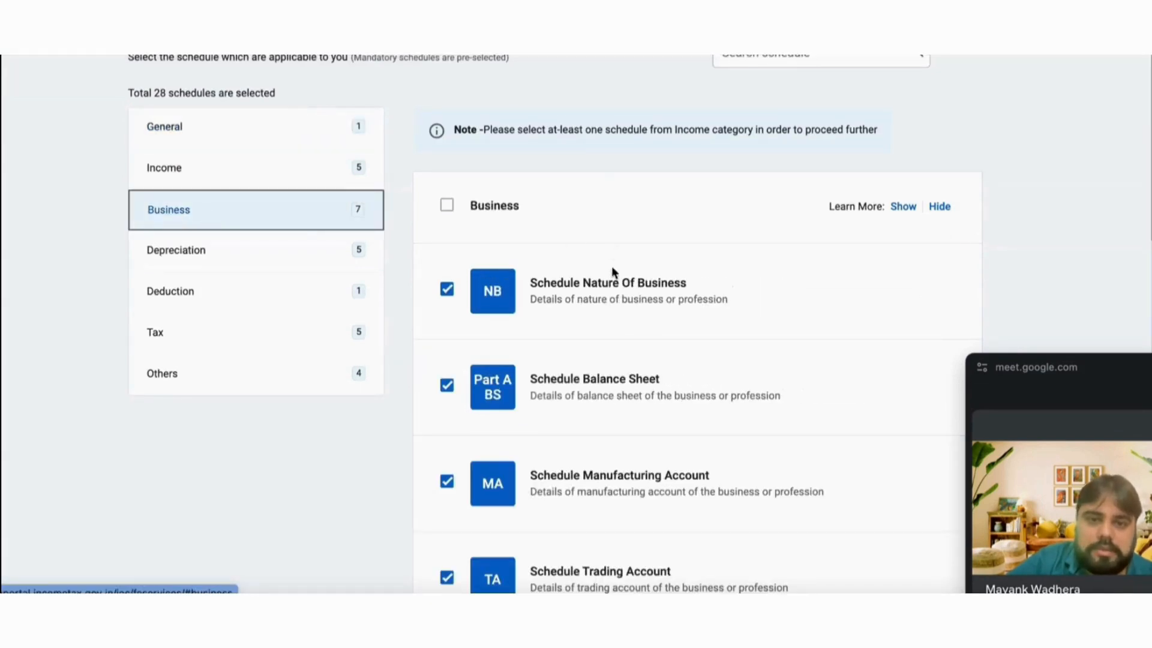
pyautogui.scroll(-3, 610, 265)
pyautogui.scroll(-7, 637, 335)
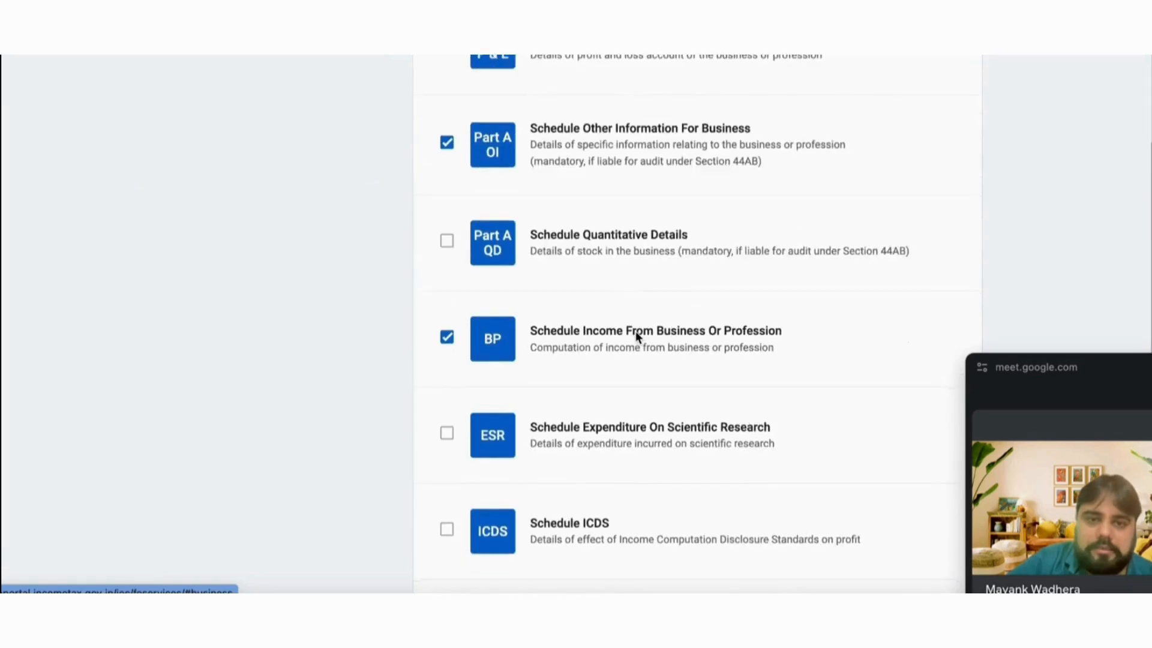
pyautogui.scroll(10, 637, 337)
pyautogui.scroll(-1, 637, 336)
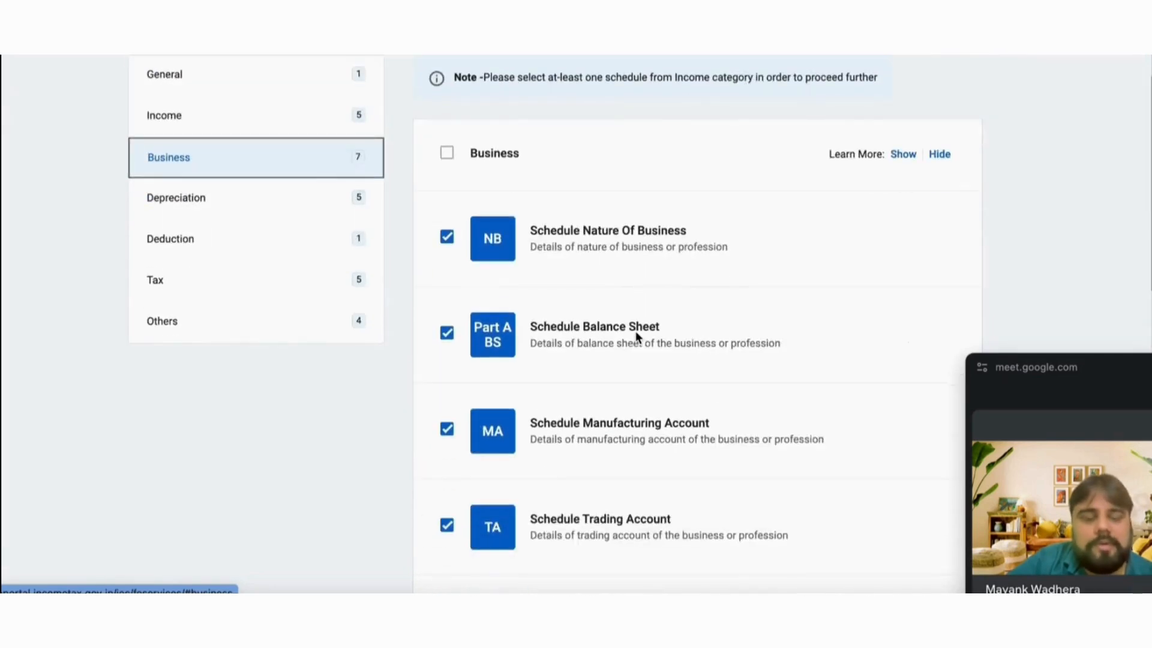
pyautogui.scroll(-1, 637, 336)
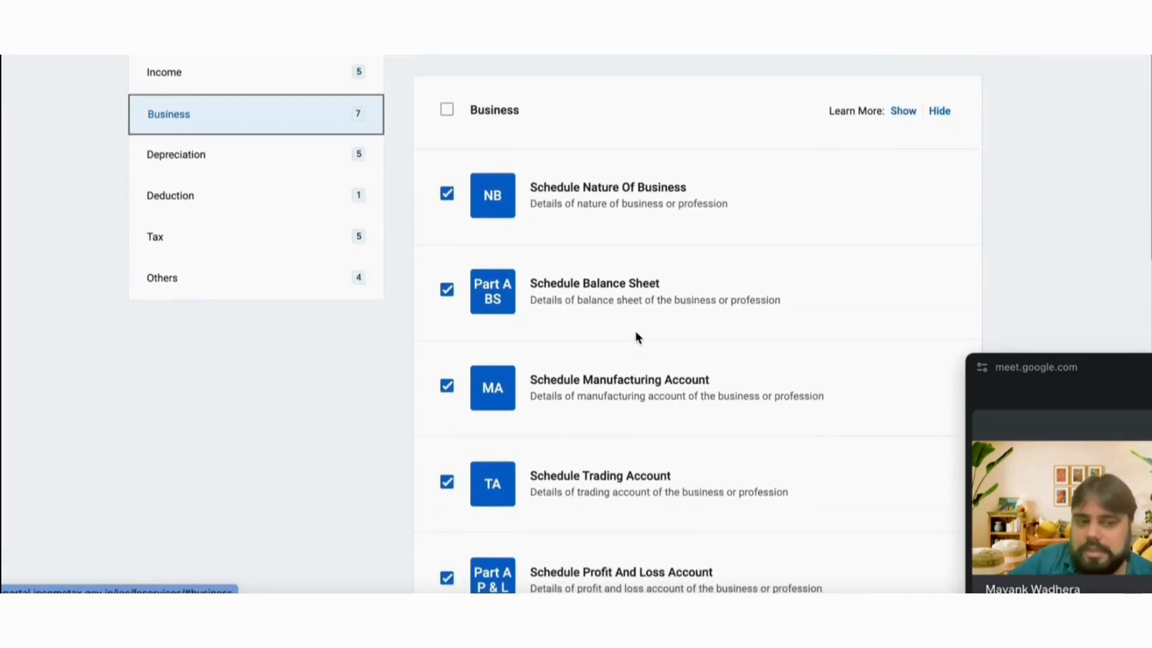
# Check the schedules selected in the Depreciation, Deduction, Tax and Others categories.
pyautogui.click(176, 157)
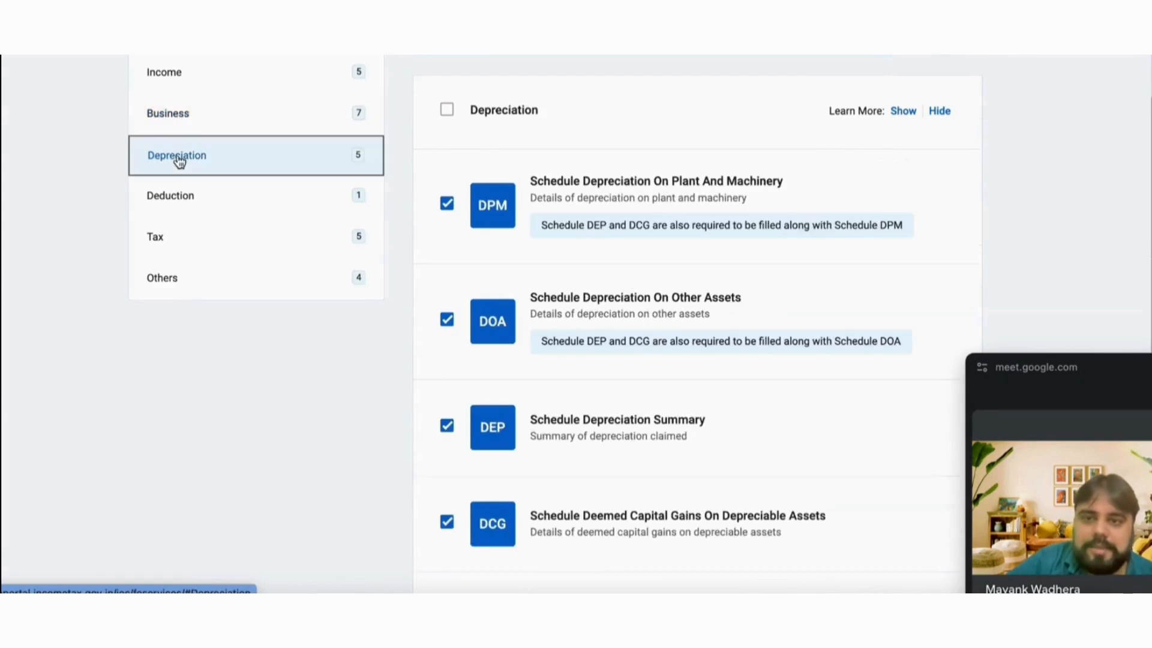
pyautogui.click(180, 195)
pyautogui.click(179, 250)
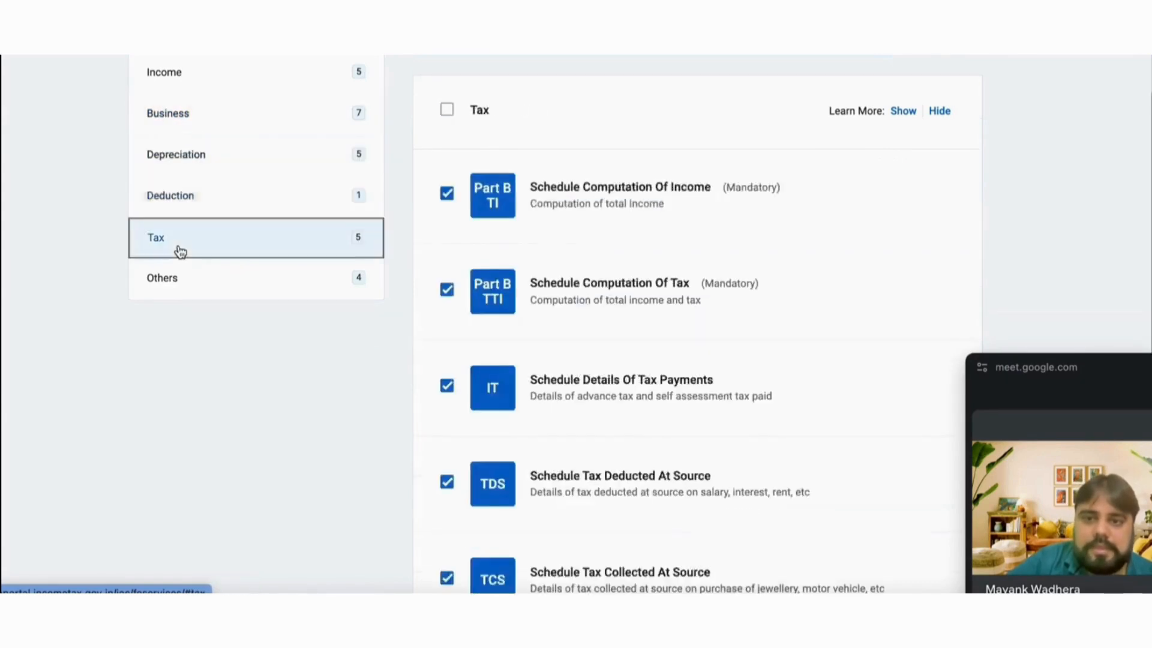
pyautogui.click(180, 282)
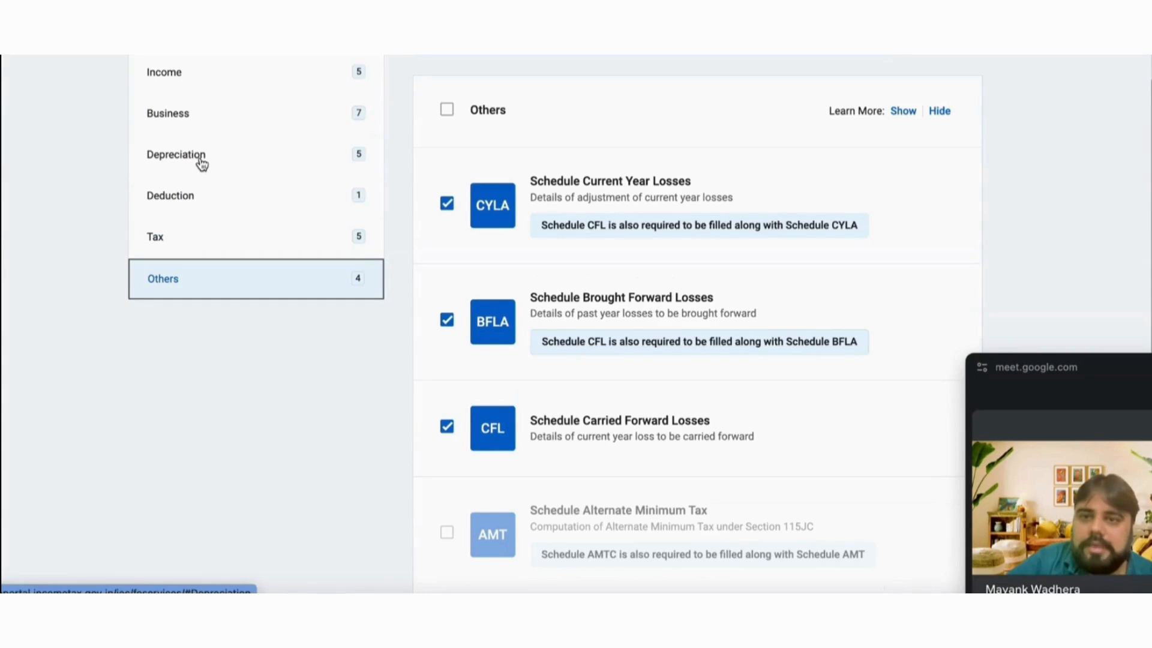
# Open the Business schedule category and try to deselect Schedule Manufacturing Account.
pyautogui.click(182, 120)
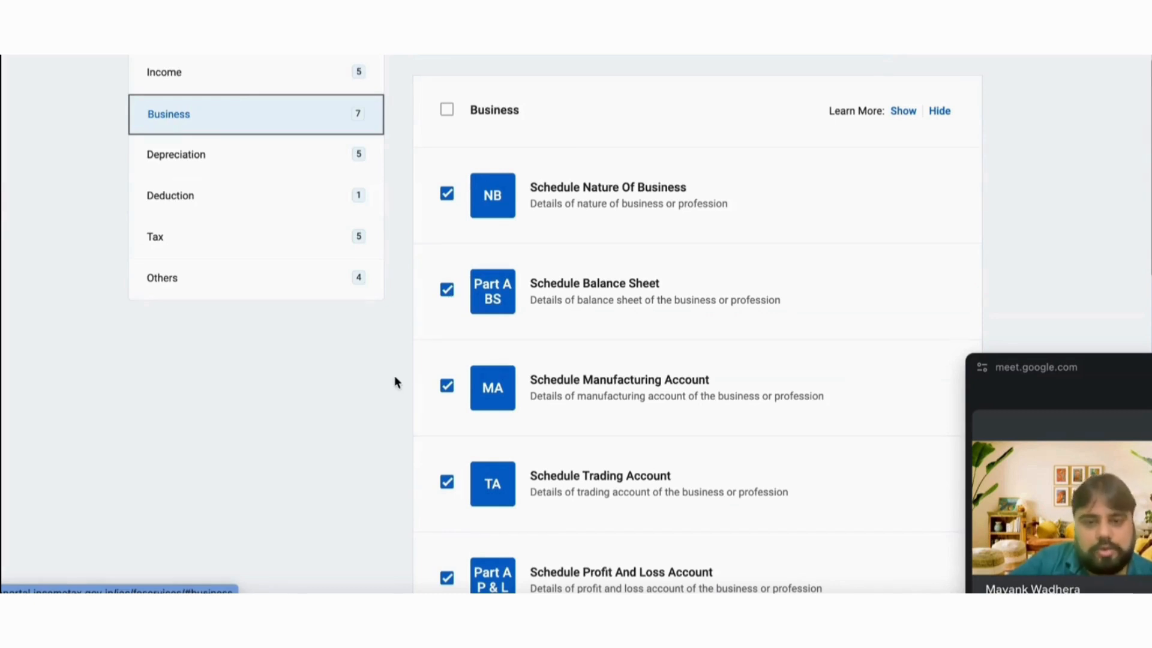
pyautogui.click(447, 386)
pyautogui.scroll(-1, 372, 440)
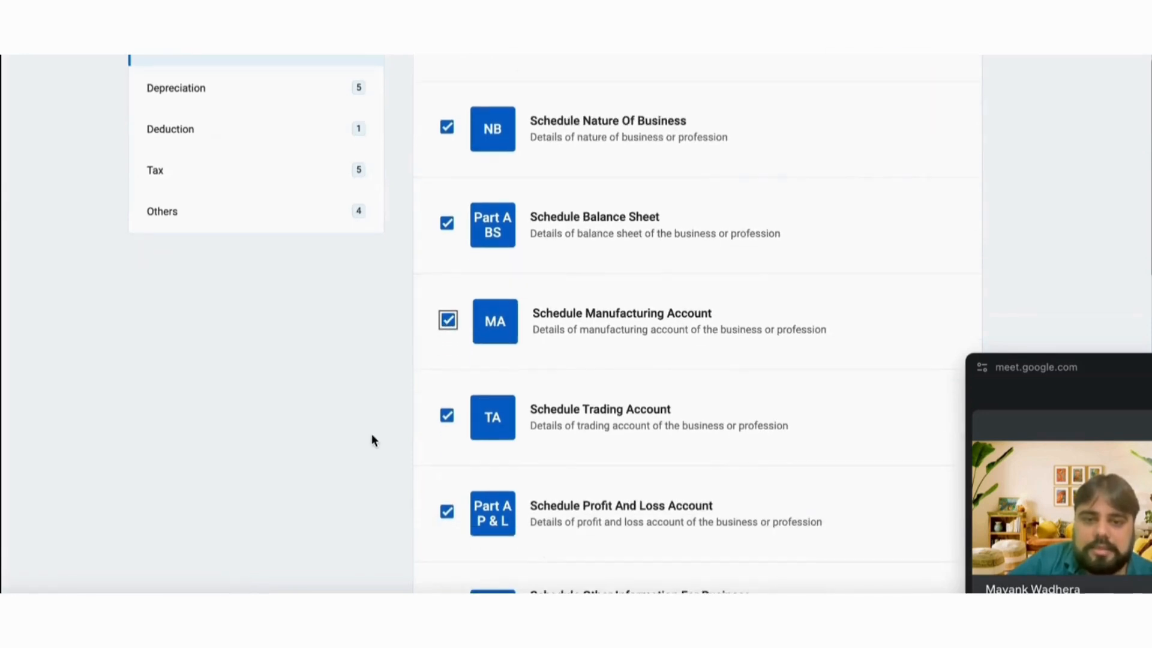
pyautogui.scroll(-1, 339, 412)
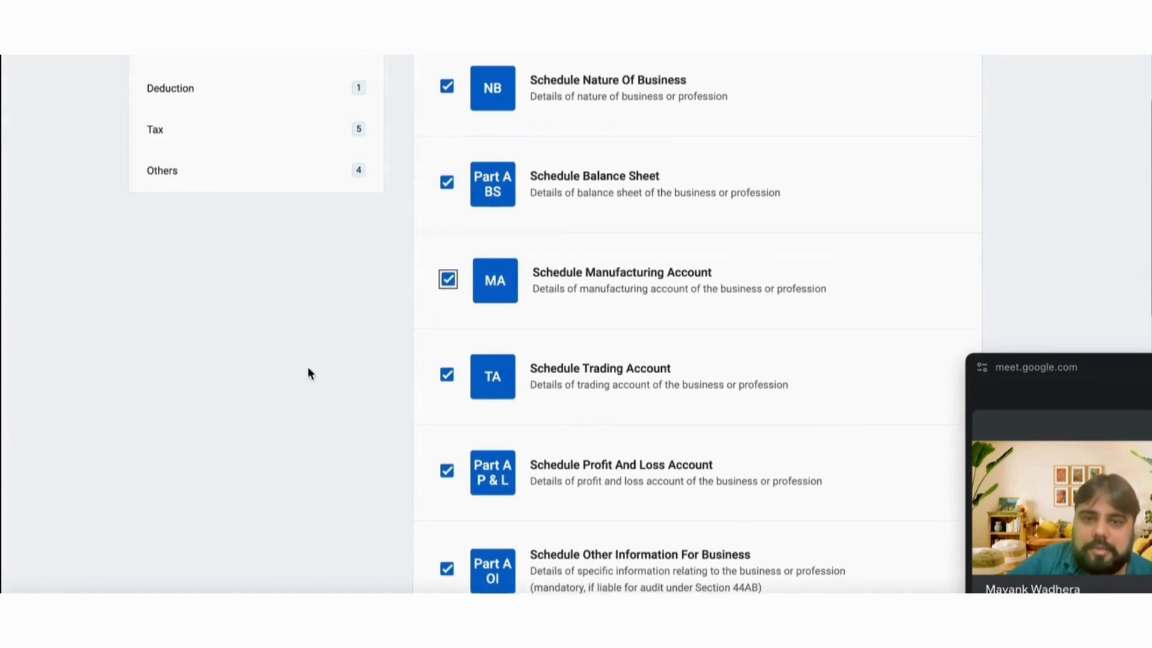
pyautogui.scroll(3, 307, 369)
pyautogui.scroll(-2, 307, 369)
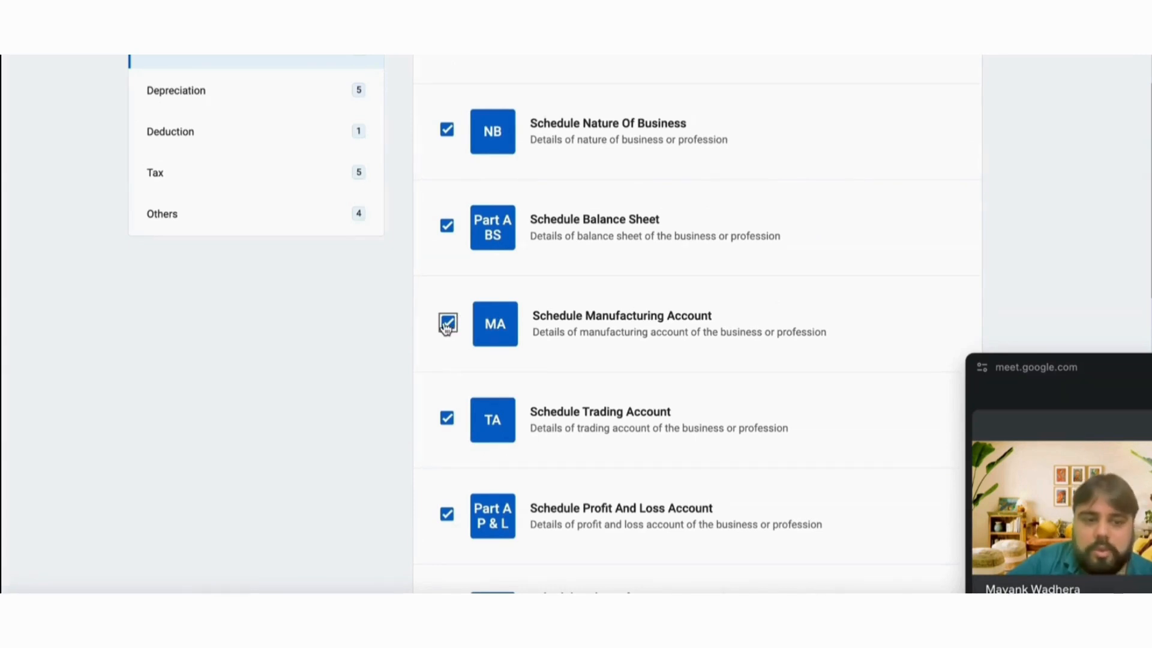
pyautogui.scroll(-3, 345, 352)
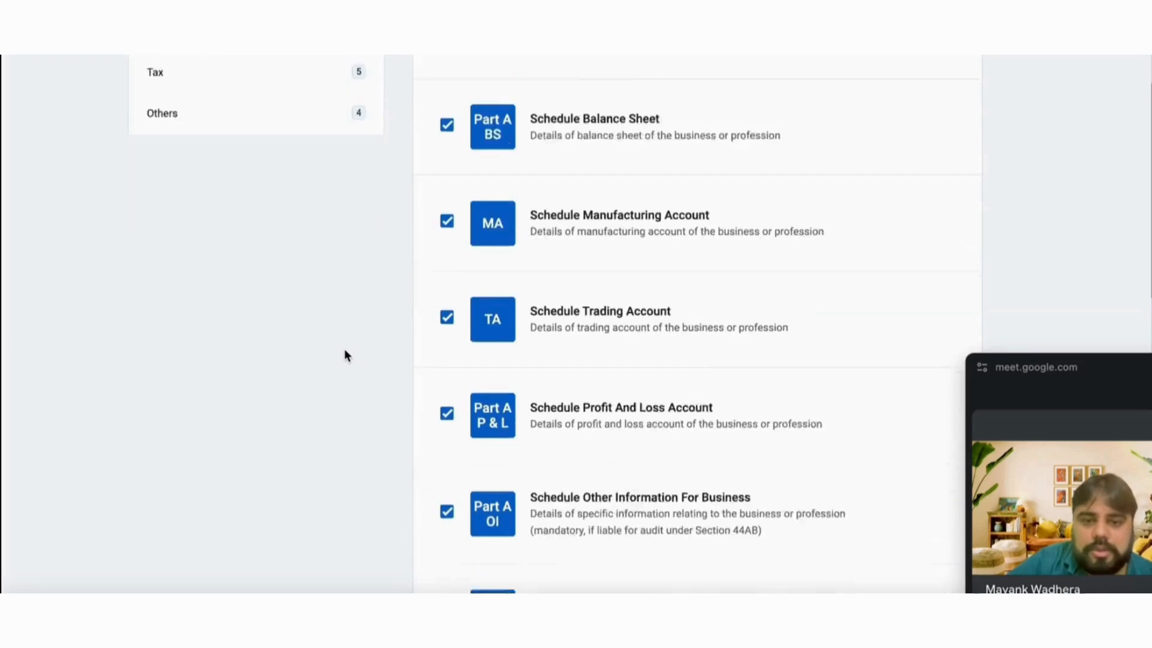
# Examine the remaining Business schedules, from Trading Account and Other Information through Quantitative Details, ICDS and GST.
pyautogui.scroll(-1, 345, 353)
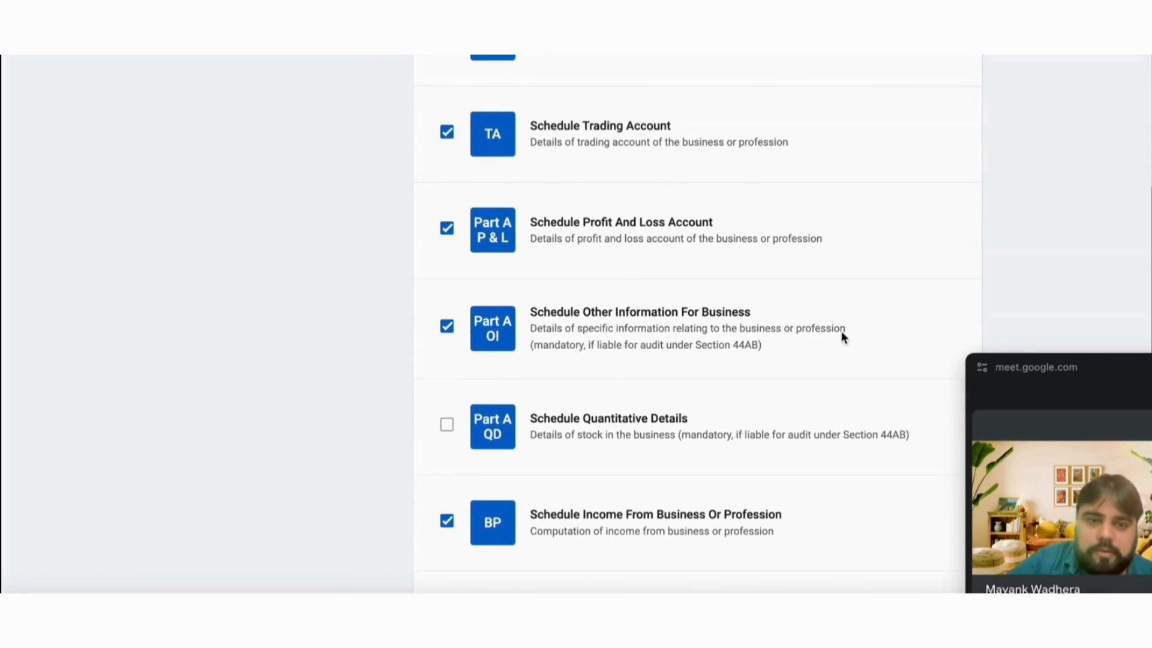
pyautogui.scroll(-1, 373, 367)
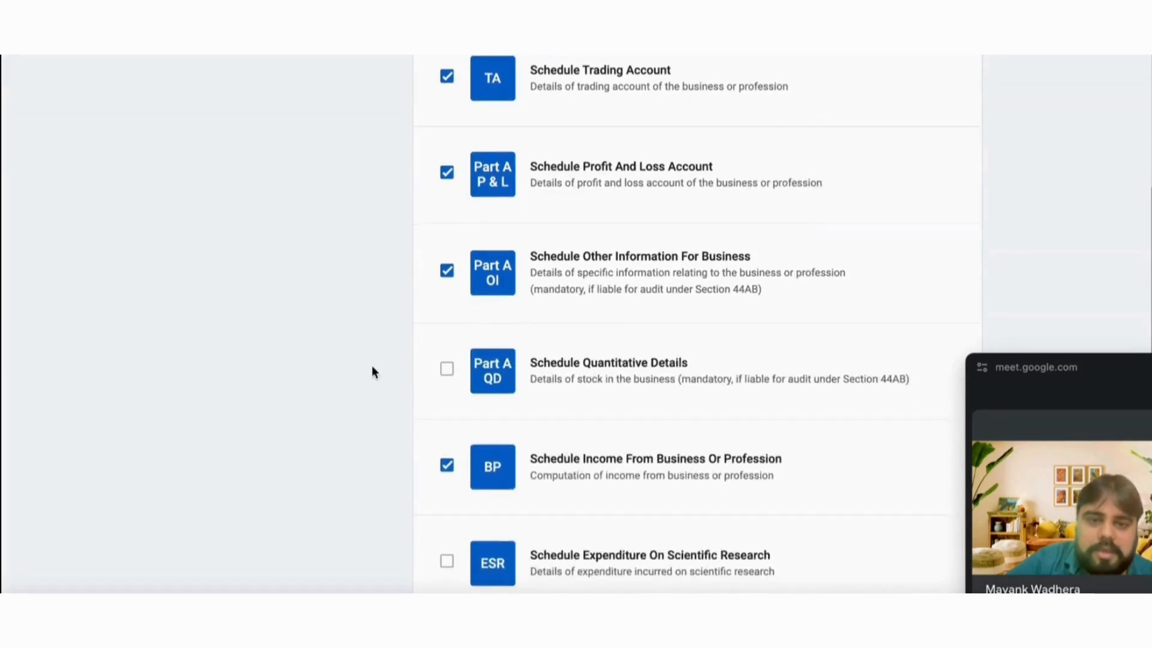
pyautogui.scroll(-5, 372, 368)
pyautogui.scroll(2, 373, 367)
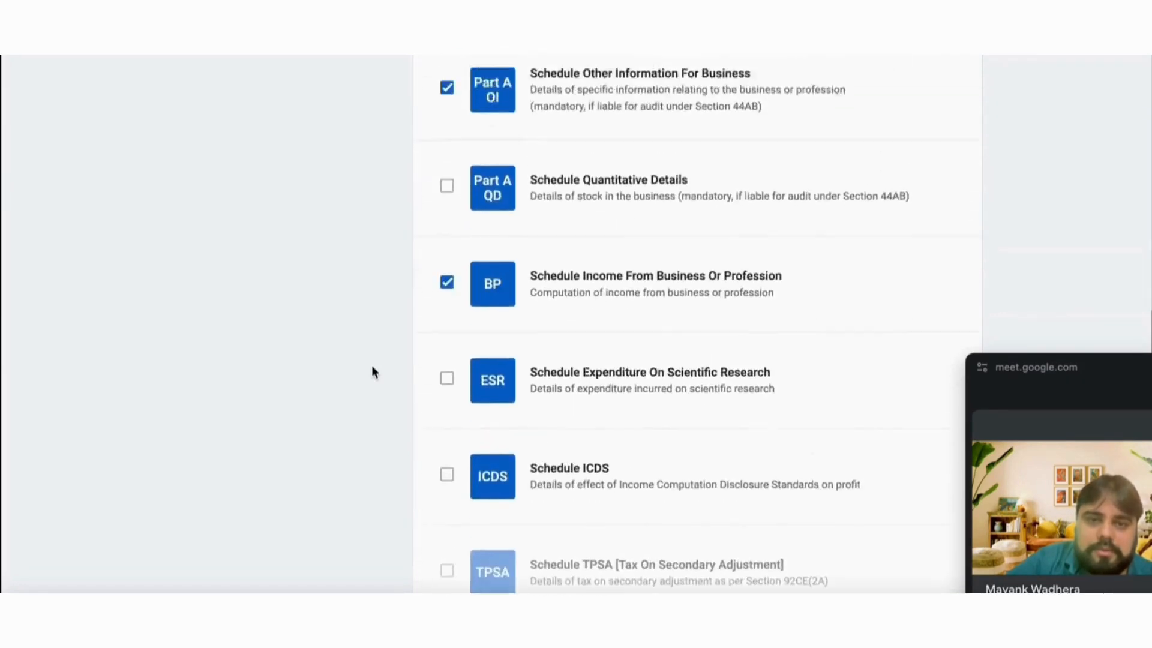
pyautogui.scroll(2, 373, 367)
pyautogui.scroll(-5, 373, 367)
pyautogui.scroll(1, 372, 367)
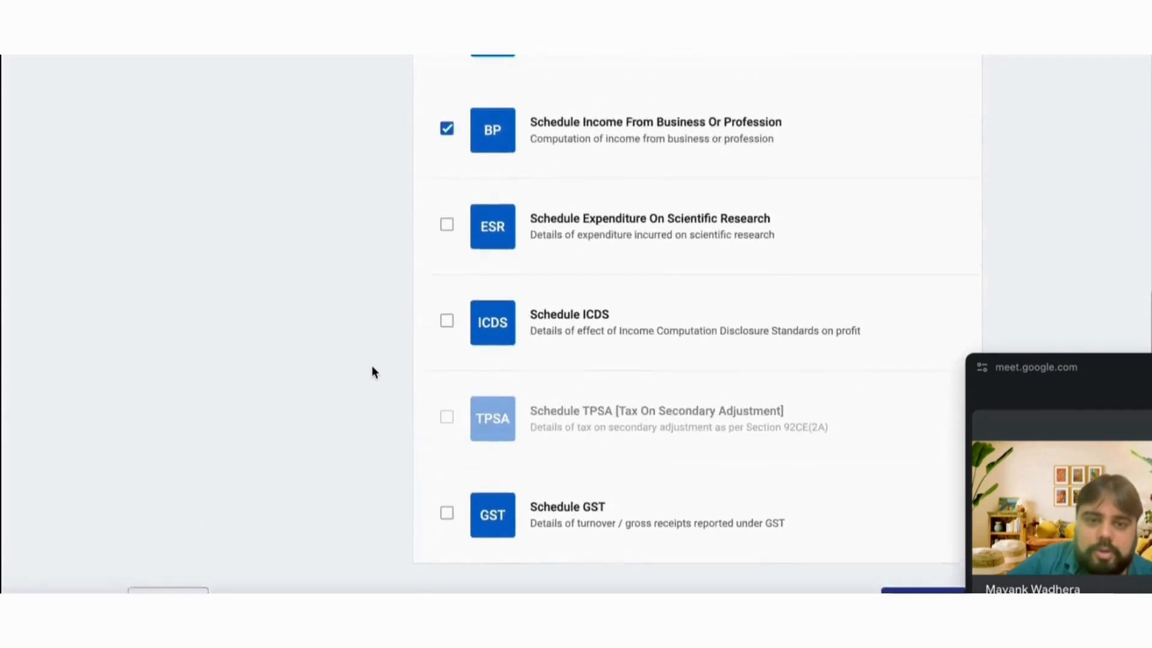
pyautogui.scroll(1, 373, 368)
pyautogui.scroll(-3, 373, 368)
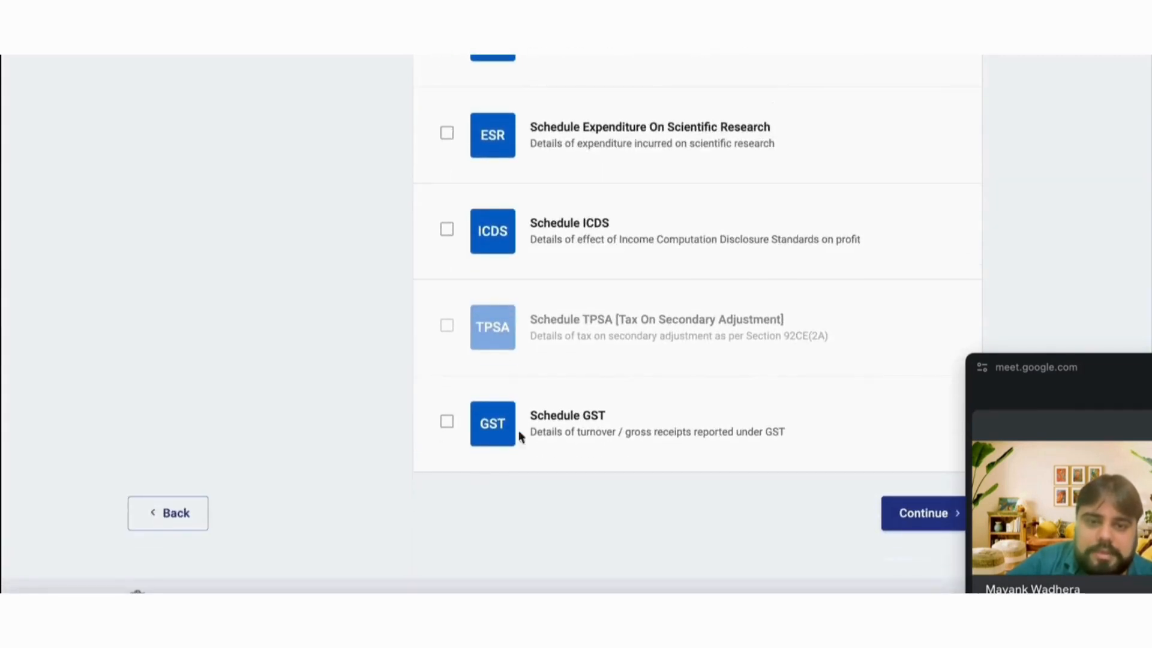
# Select Schedule GST in the Business category to report turnover and gross receipts under GST.
pyautogui.click(446, 425)
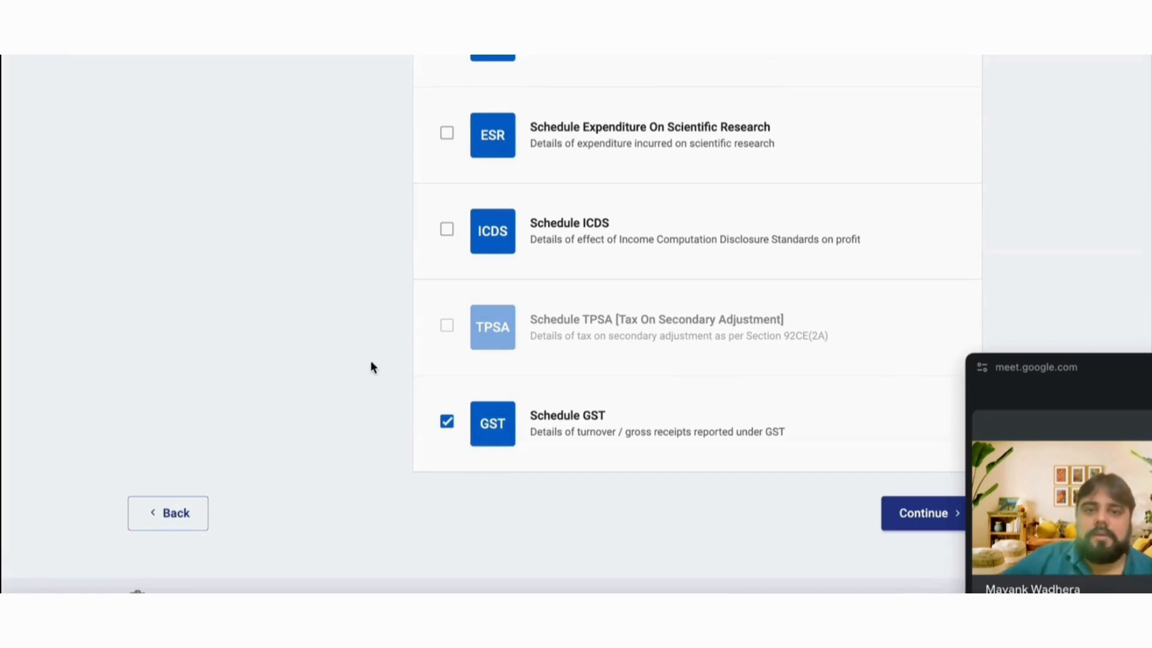
pyautogui.scroll(3, 369, 368)
pyautogui.scroll(-5, 370, 367)
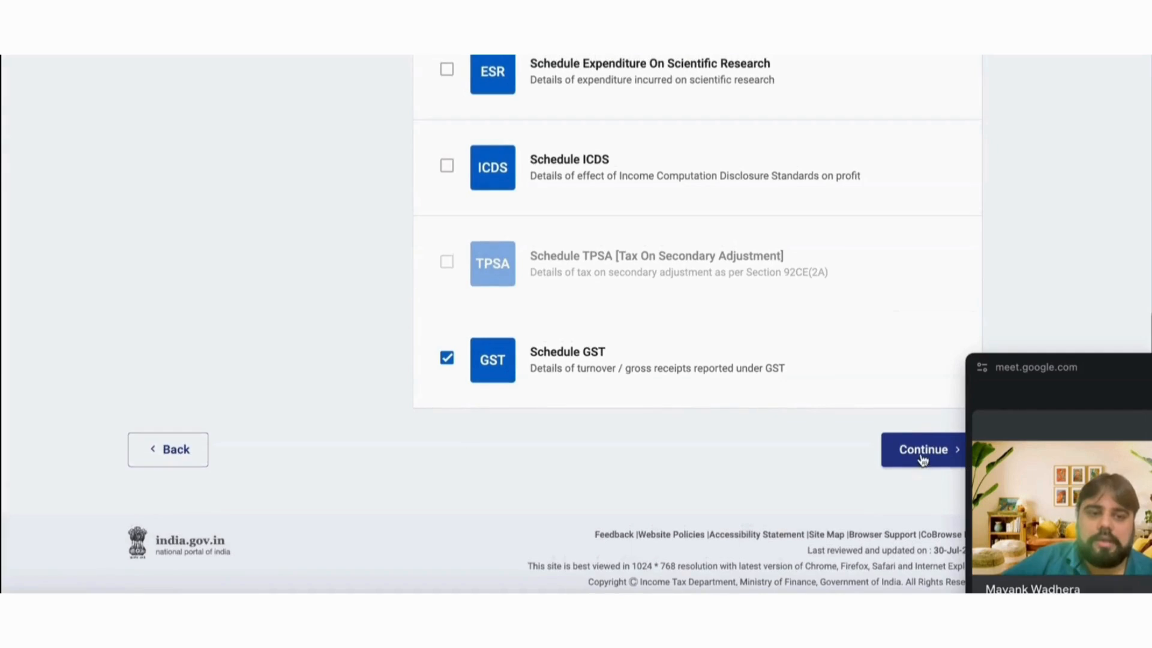
# Deselect all schedules in the Depreciation category at once.
pyautogui.scroll(12, 589, 389)
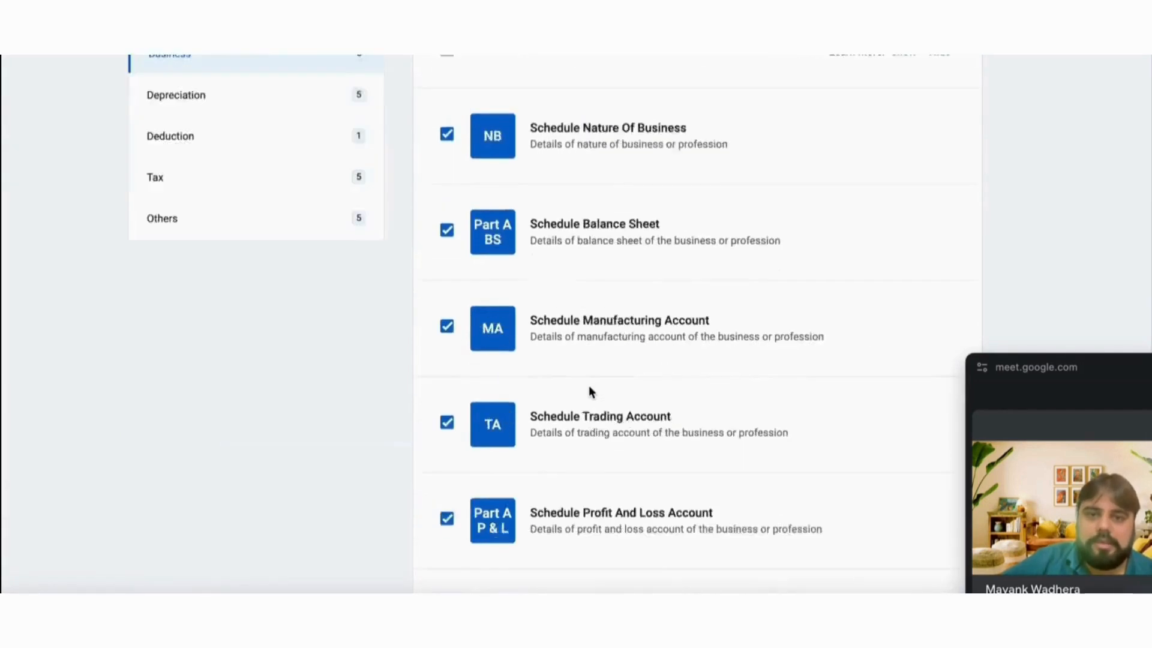
pyautogui.scroll(5, 588, 390)
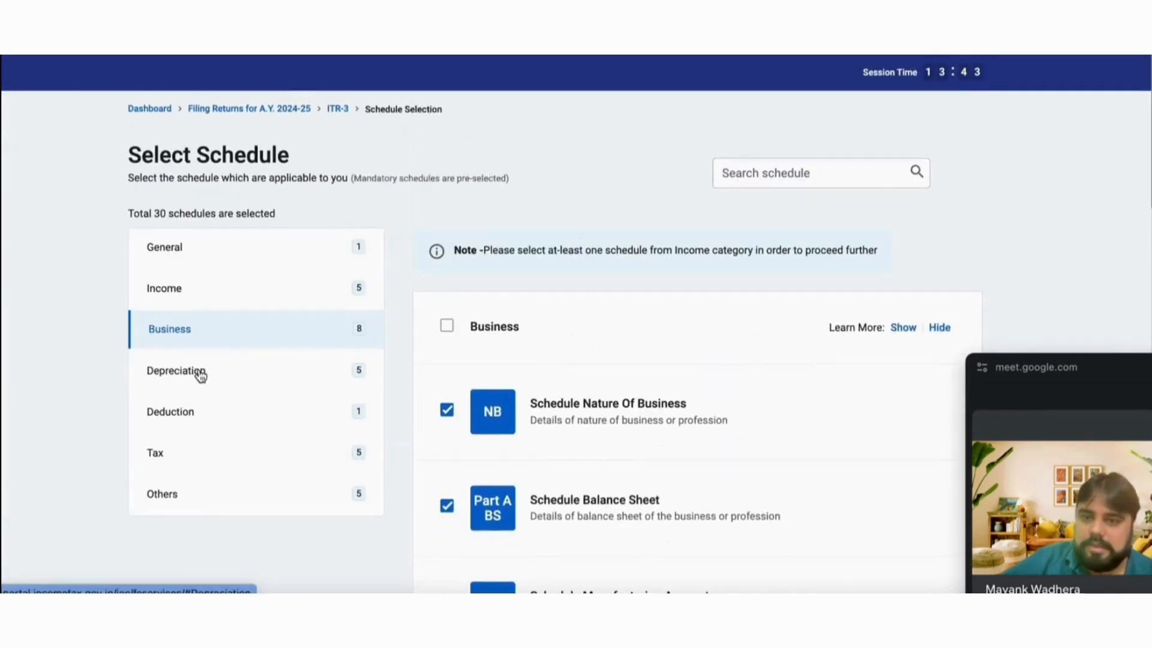
pyautogui.click(201, 376)
pyautogui.scroll(-5, 647, 420)
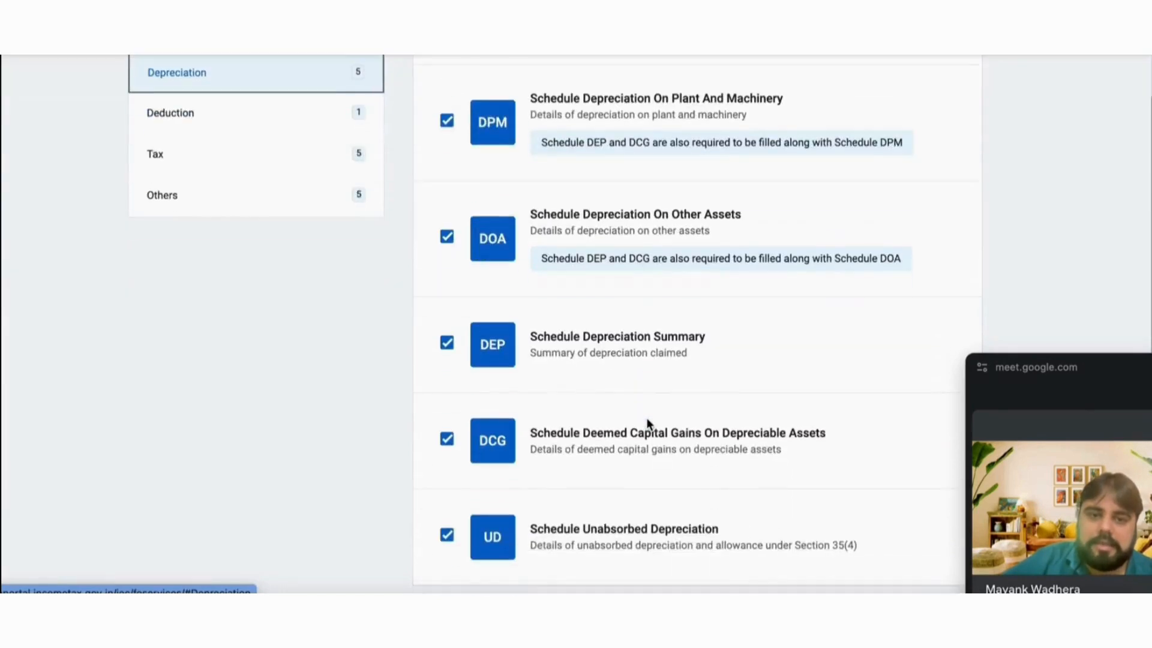
pyautogui.scroll(2, 504, 213)
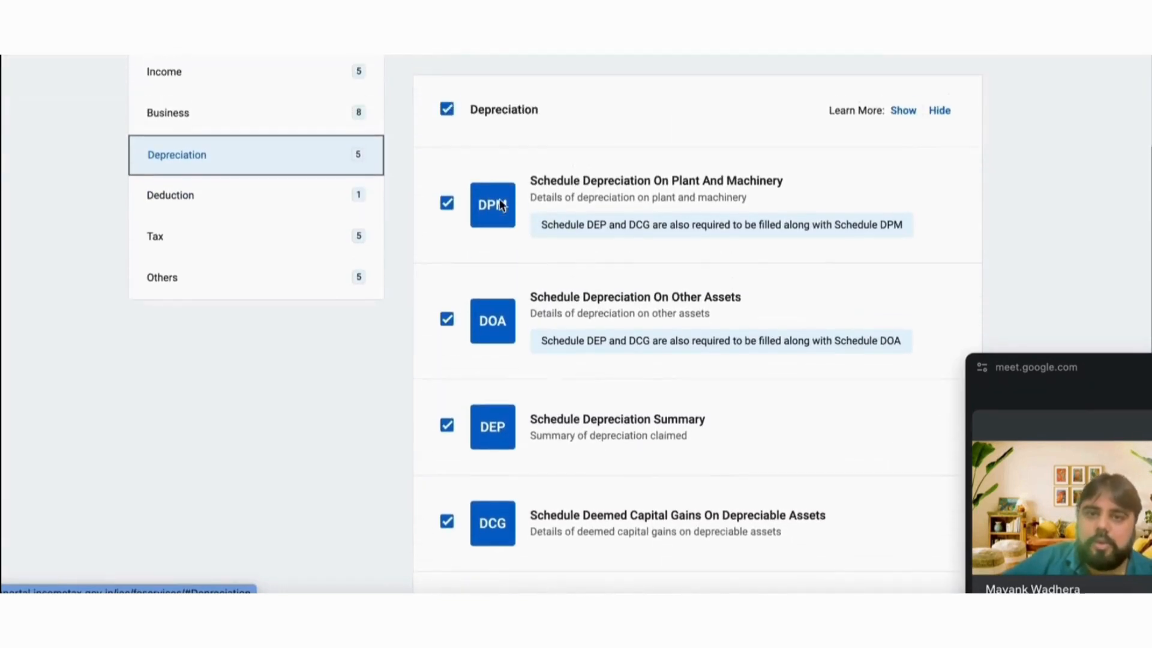
pyautogui.click(446, 112)
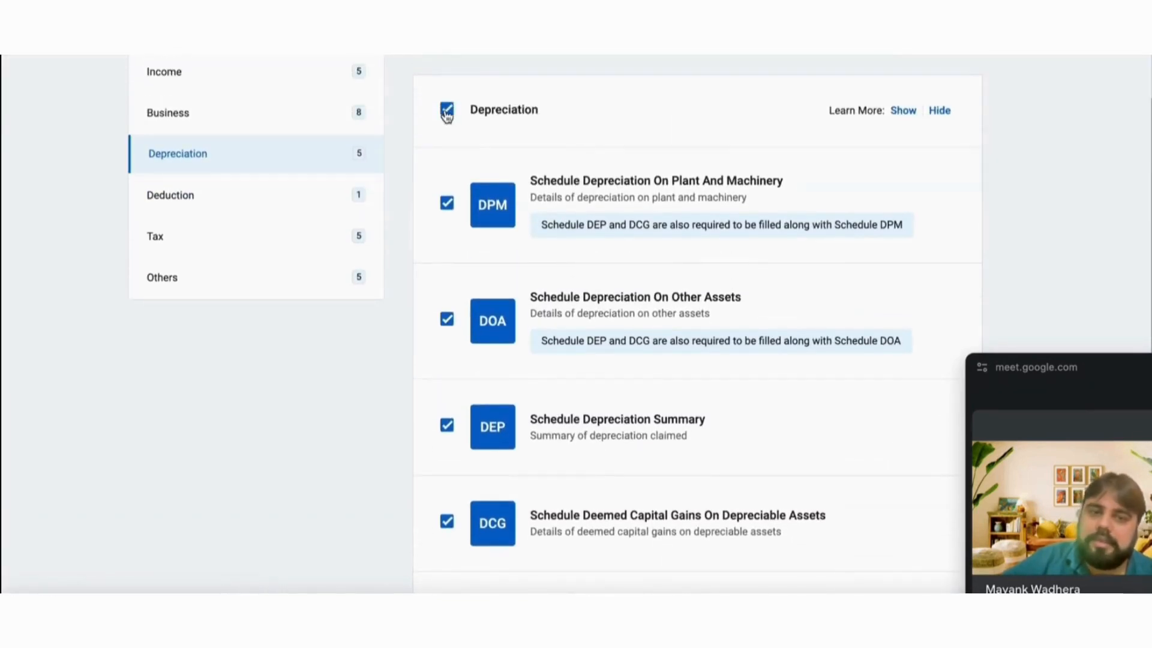
pyautogui.click(447, 112)
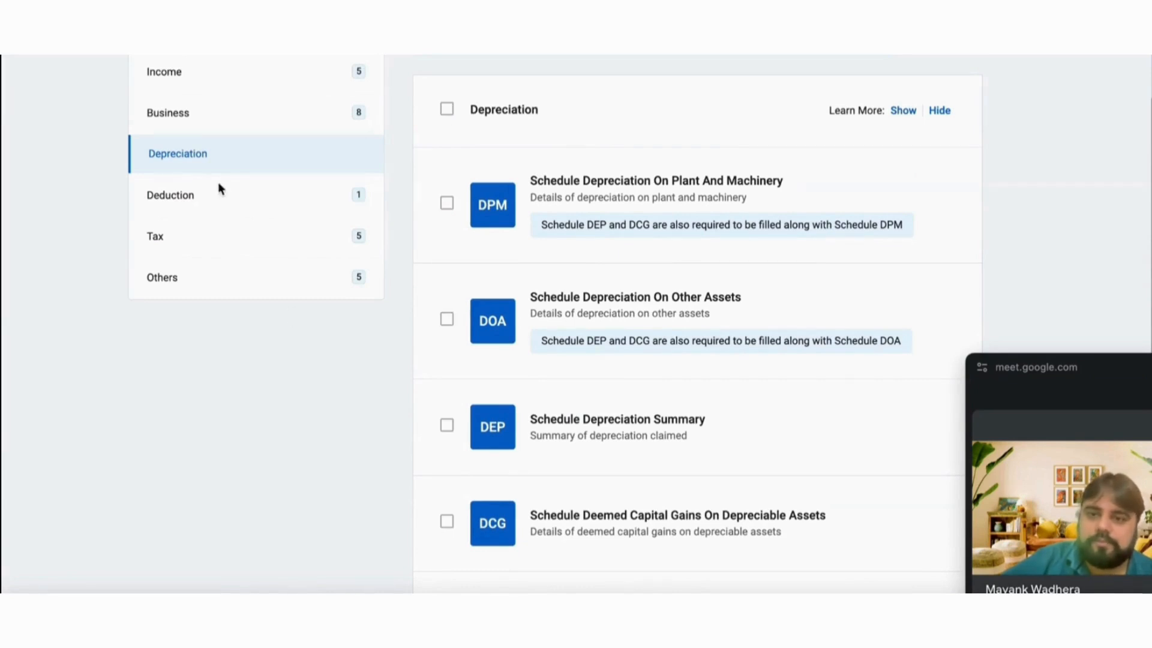
# Review the Deduction schedules down to Chapter VI-A and the Tax schedules from Part B TI to ESOP.
pyautogui.click(183, 195)
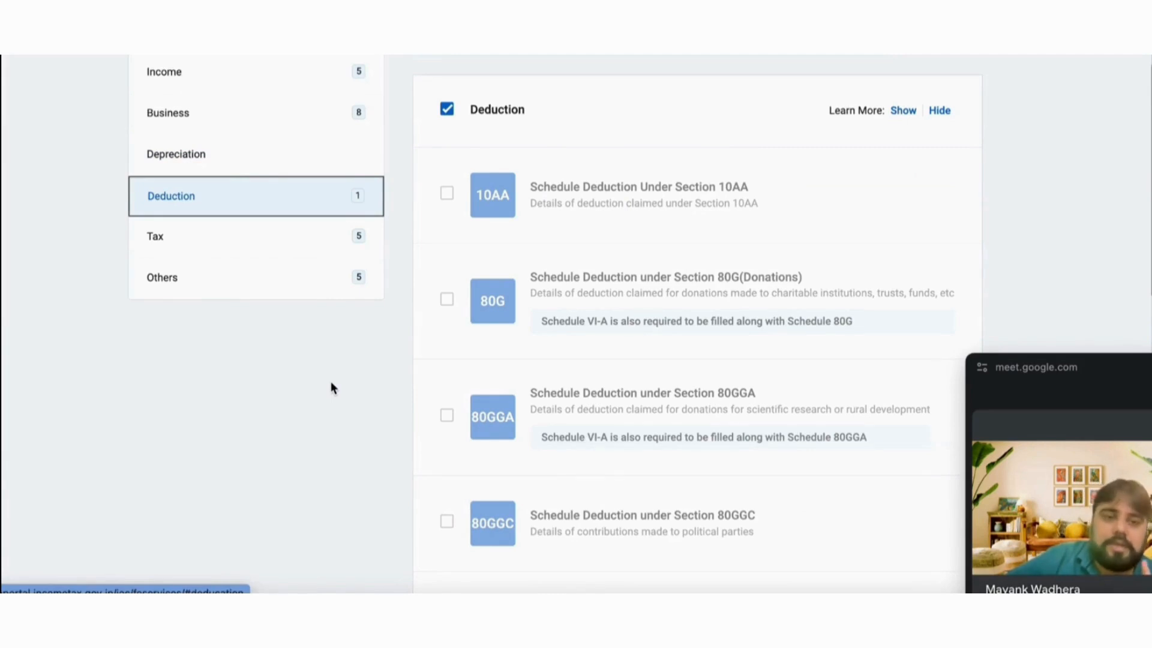
pyautogui.scroll(-10, 481, 402)
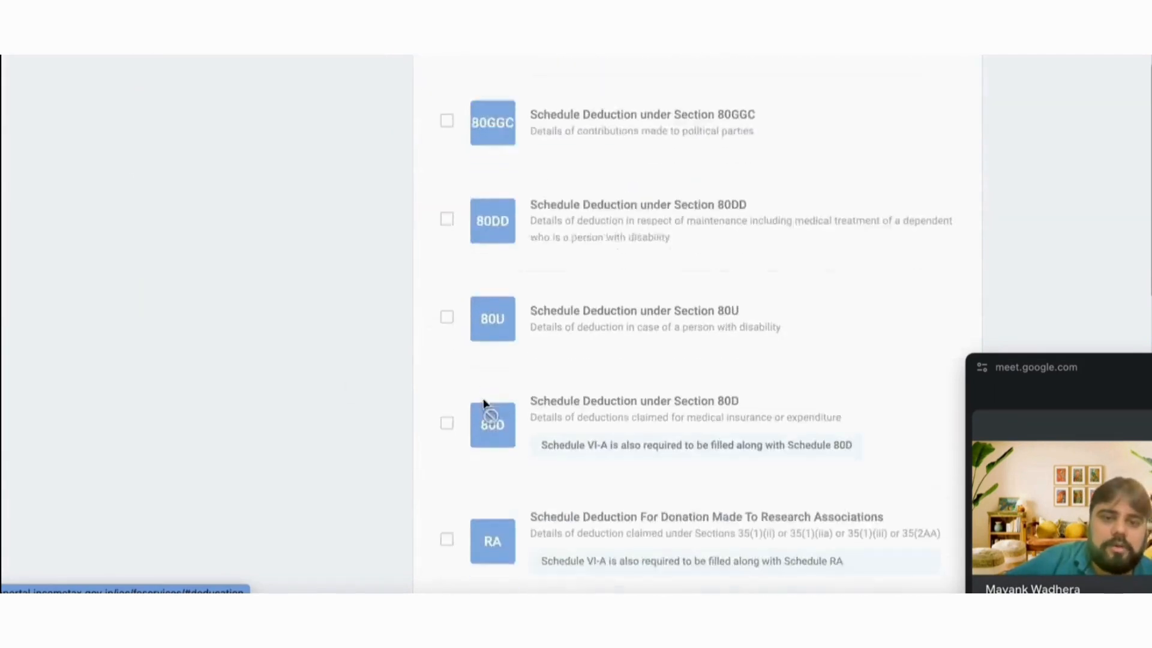
pyautogui.scroll(-3, 483, 403)
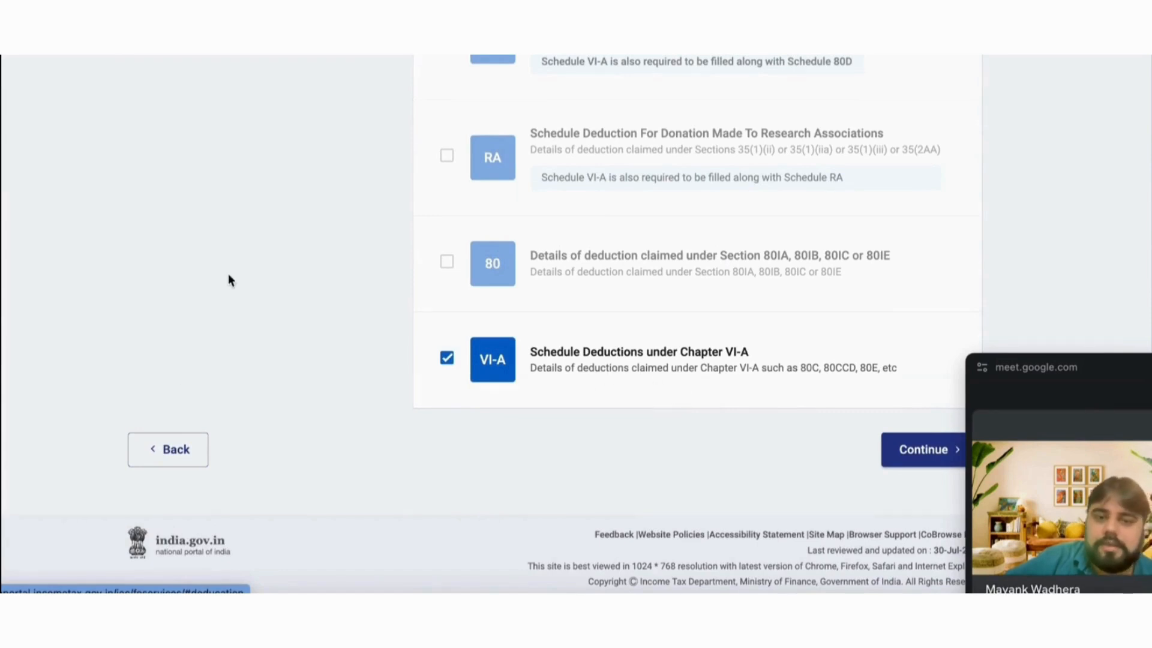
pyautogui.scroll(15, 229, 278)
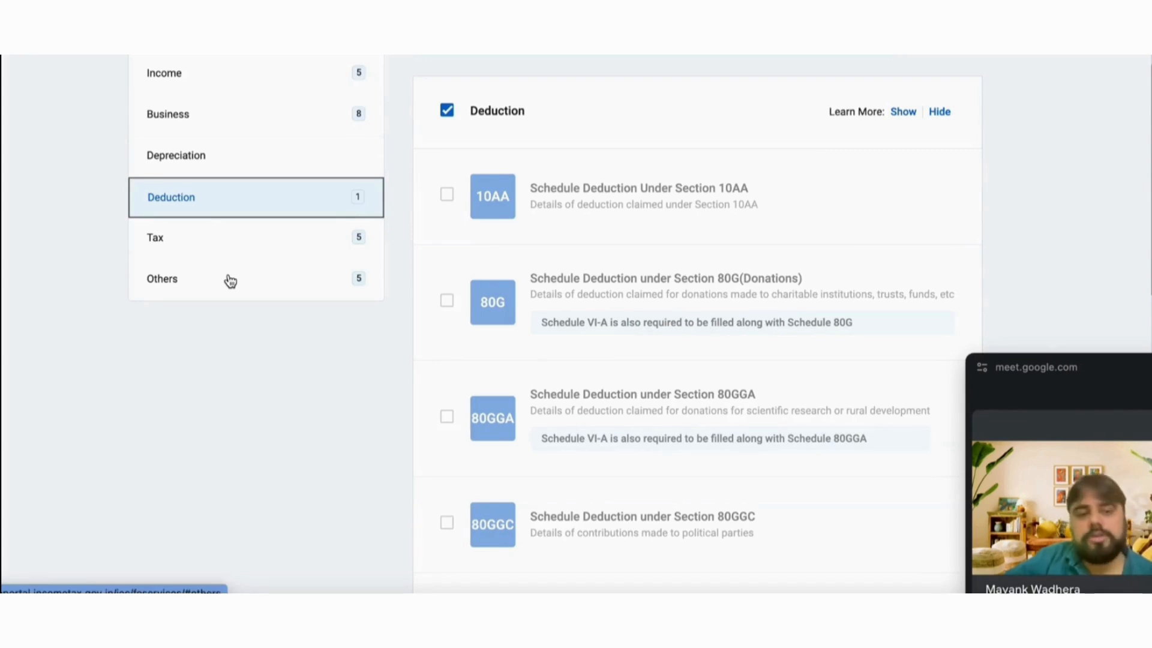
pyautogui.click(213, 242)
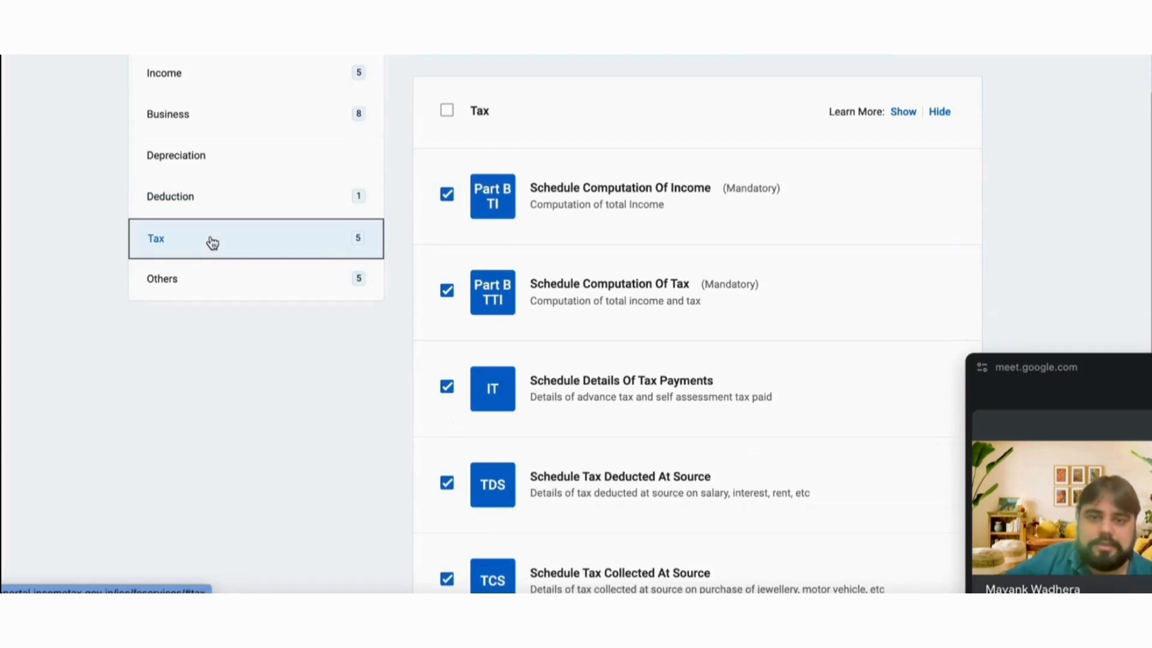
pyautogui.scroll(-5, 636, 382)
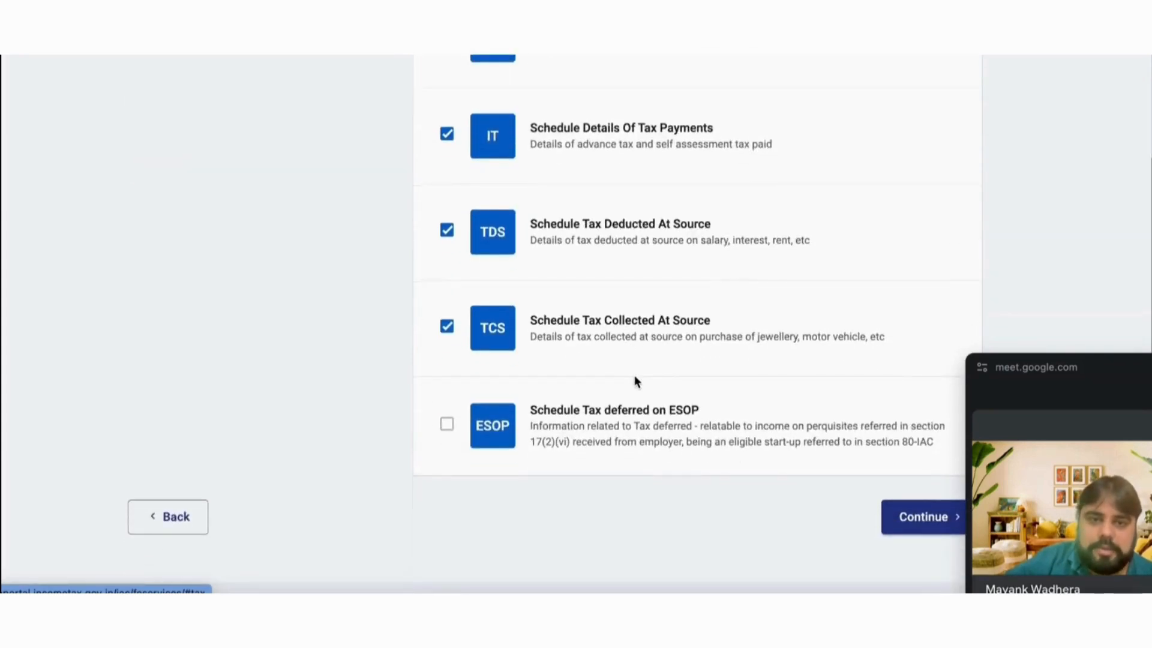
pyautogui.scroll(1, 635, 382)
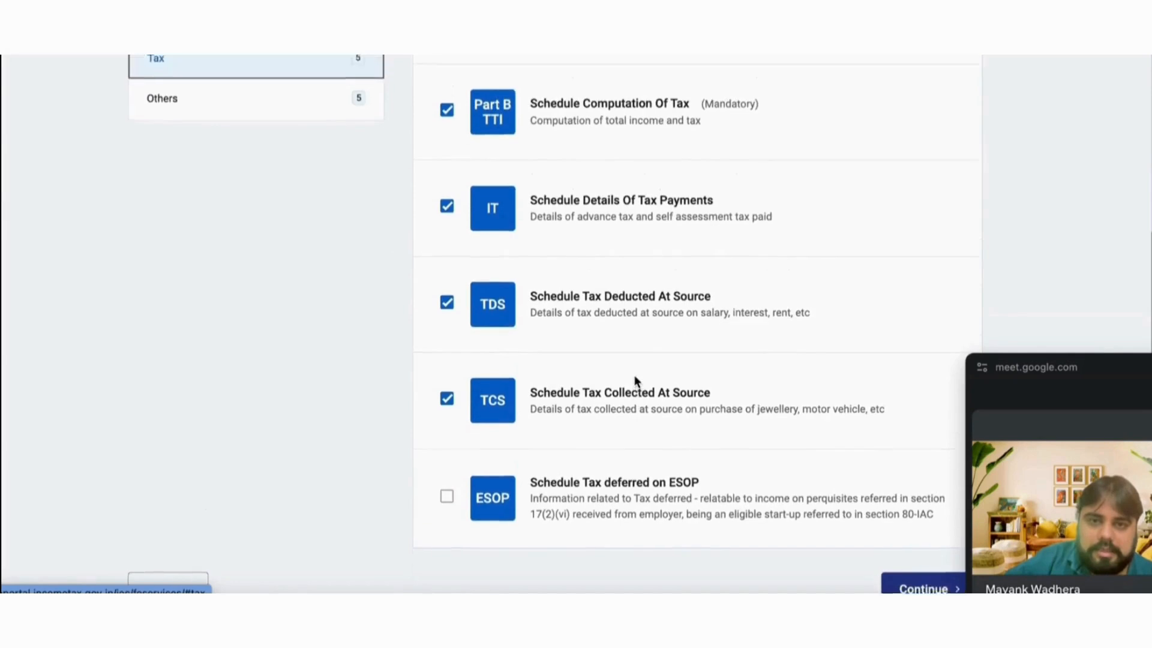
pyautogui.scroll(3, 634, 381)
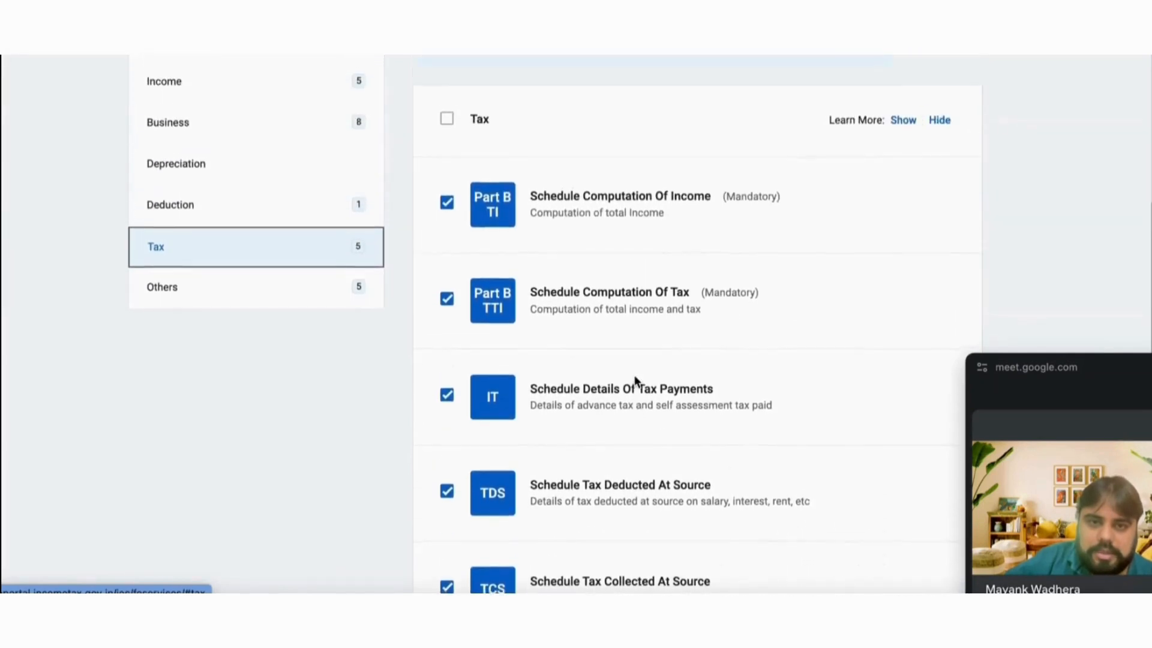
# Check the schedules in the Others category, including the loss, AMT and Foreign Assets schedules and the income condition for Assets and Liabilities.
pyautogui.scroll(-2, 635, 378)
pyautogui.click(210, 157)
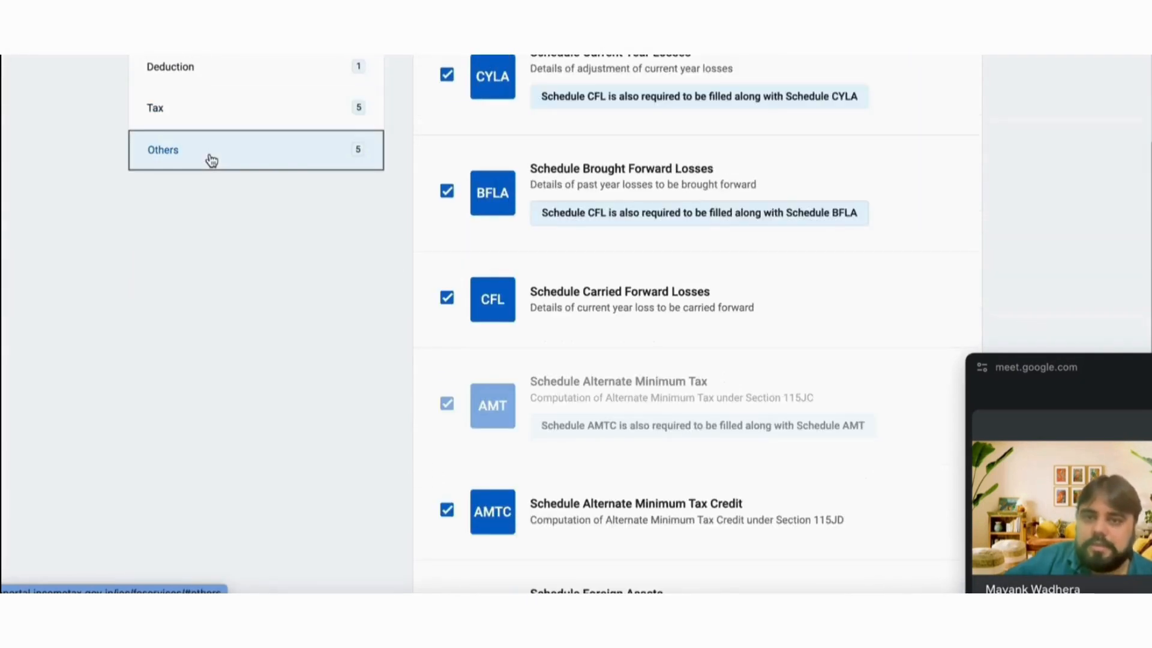
pyautogui.scroll(3, 416, 345)
pyautogui.scroll(-1, 416, 345)
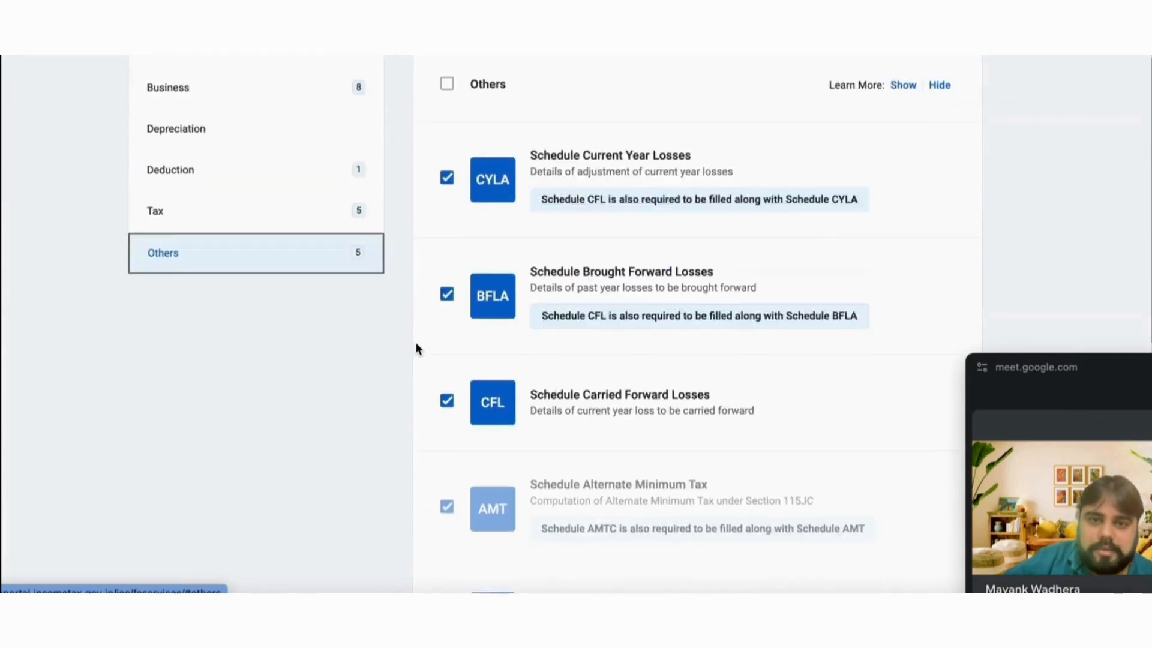
pyautogui.scroll(-2, 416, 345)
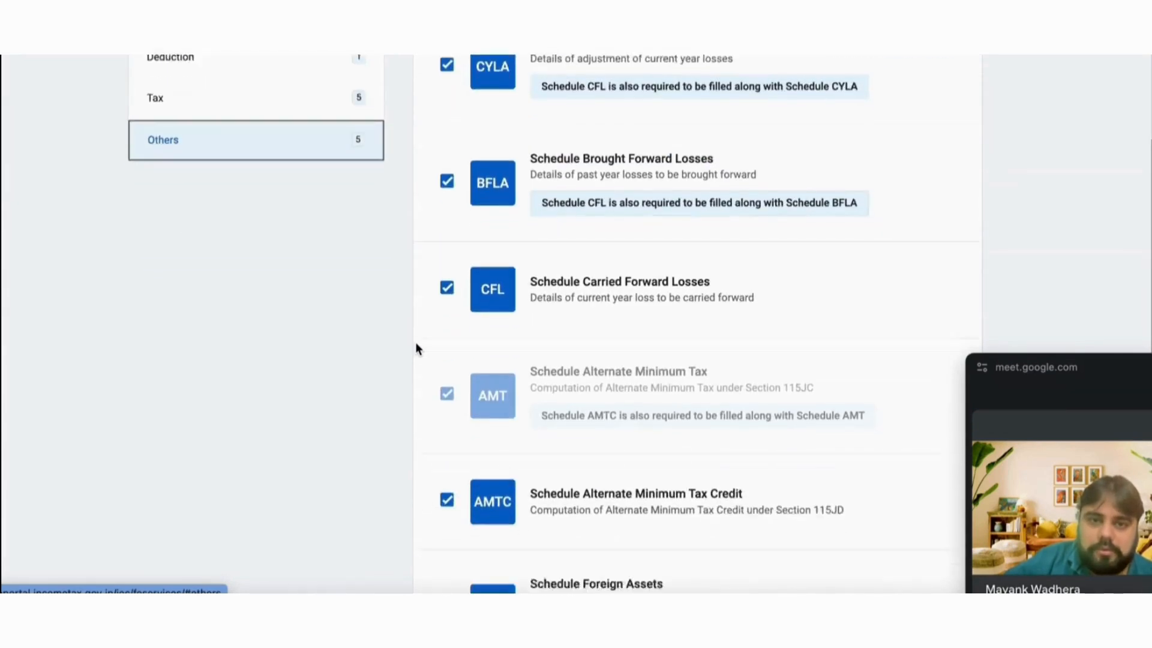
pyautogui.scroll(-2, 415, 346)
pyautogui.scroll(-1, 416, 346)
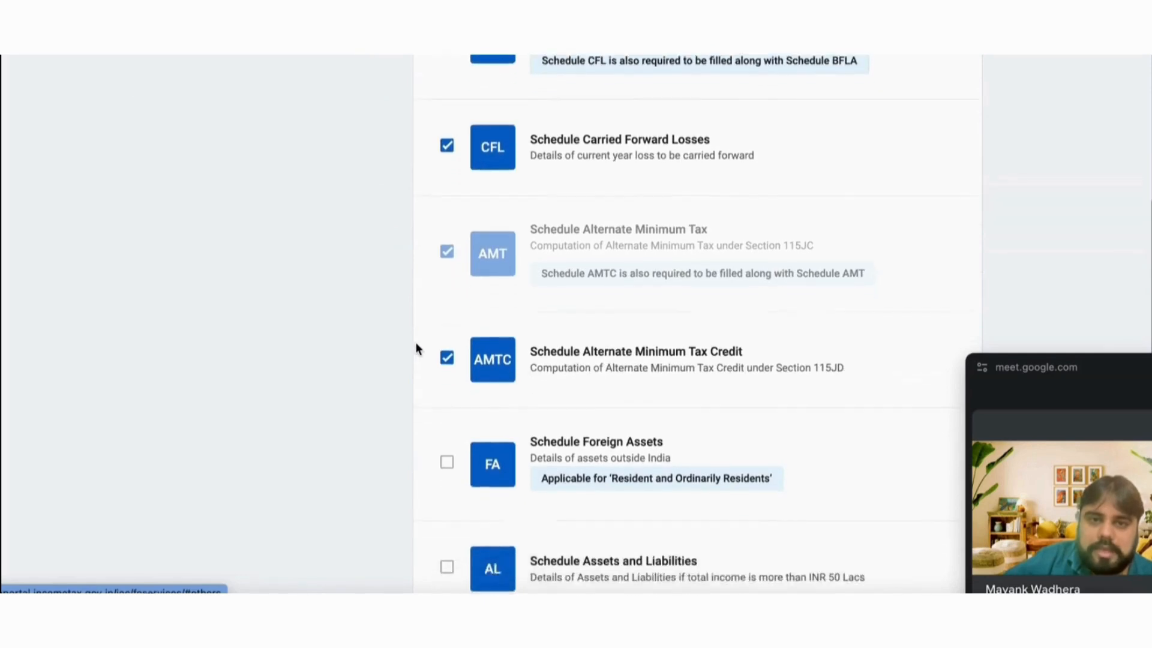
pyautogui.scroll(-2, 417, 348)
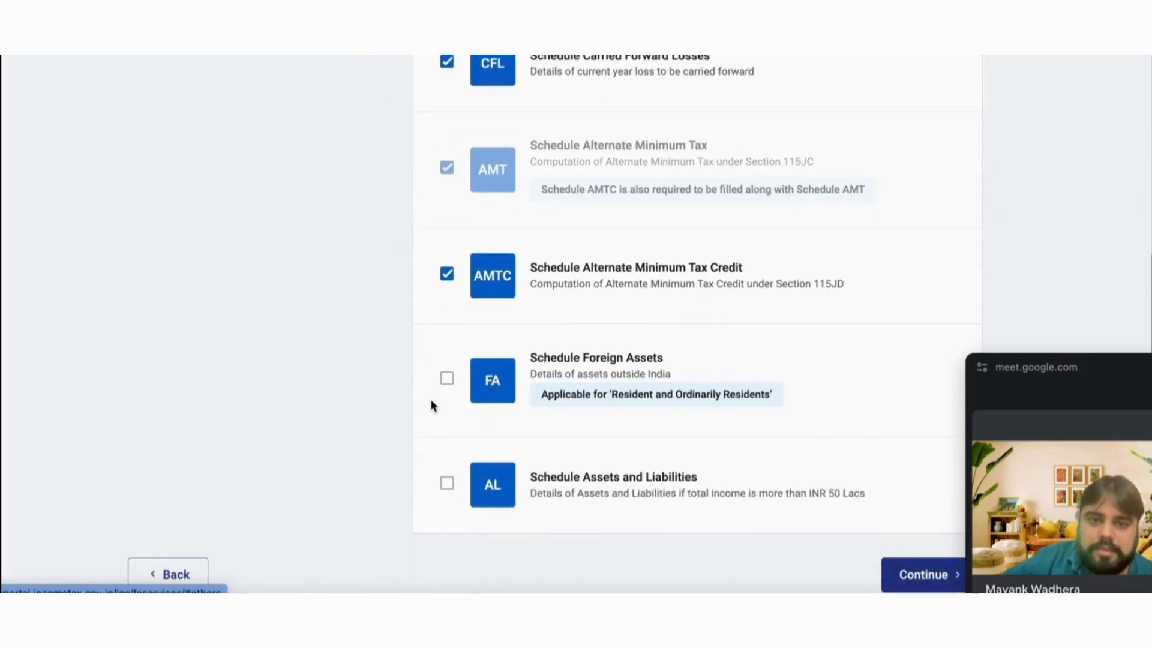
pyautogui.scroll(-1, 431, 401)
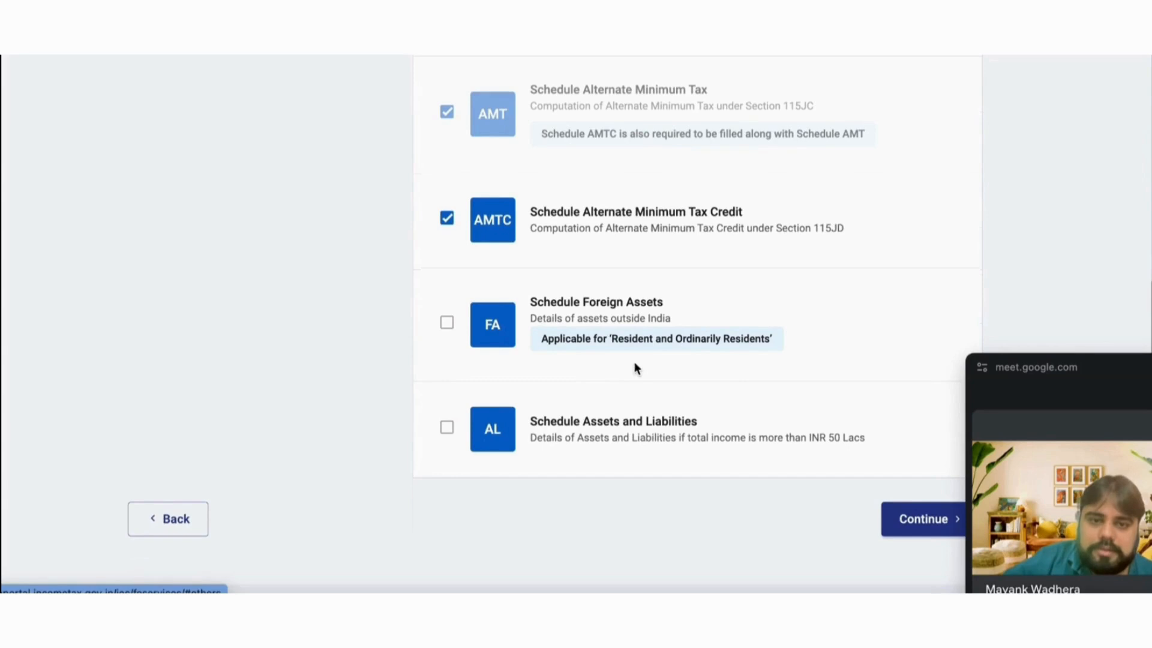
pyautogui.tripleClick(610, 440)
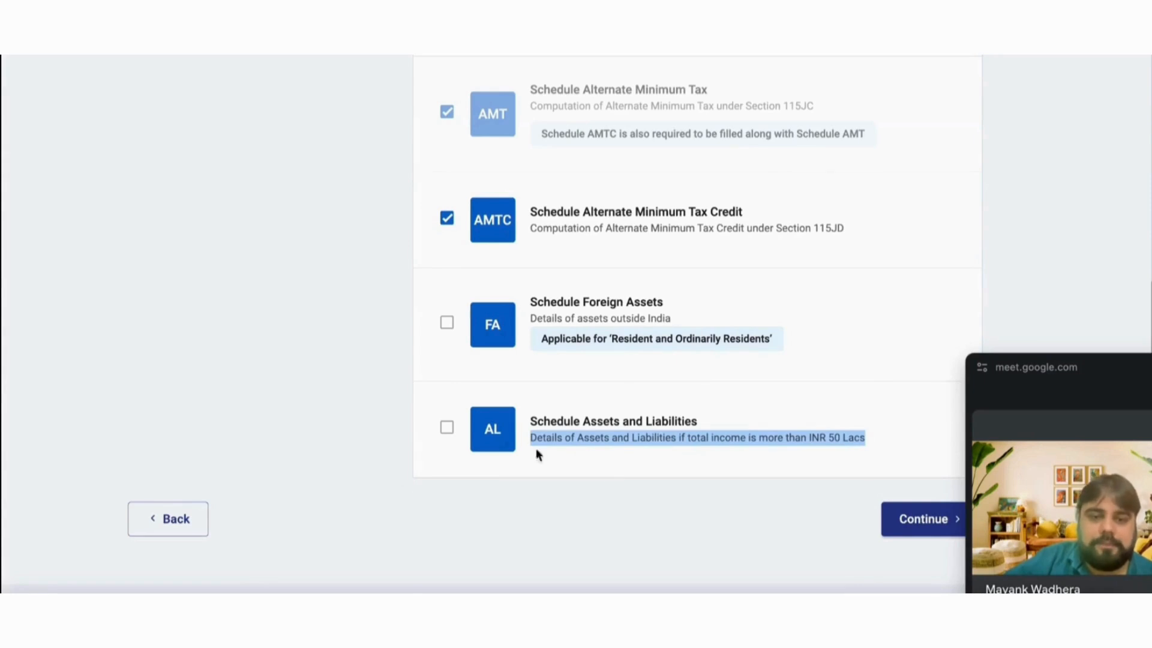
pyautogui.click(348, 371)
pyautogui.scroll(10, 349, 371)
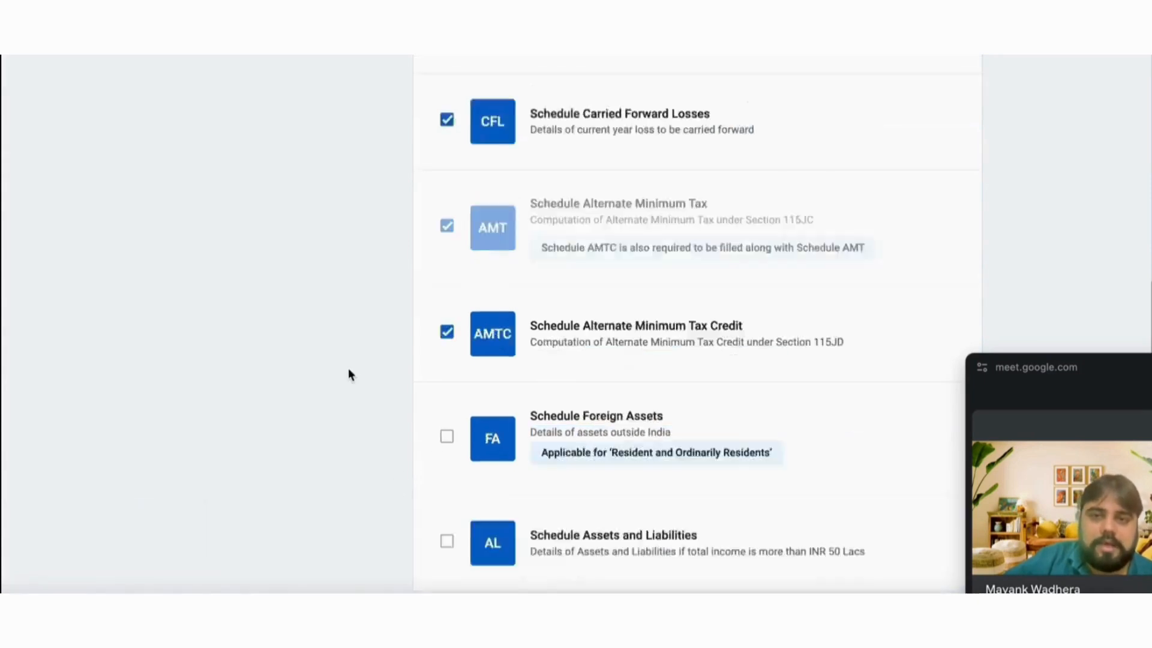
pyautogui.scroll(-10, 348, 372)
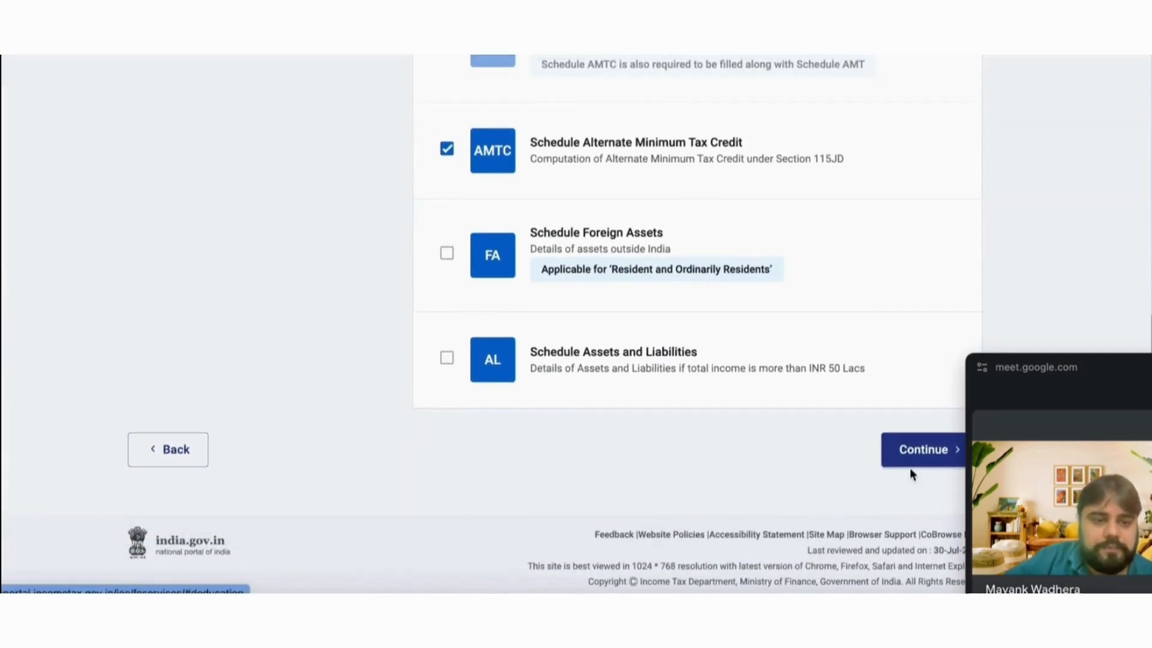
# Continue with the selected schedules, accept the disclaimer and skip the schedule questions.
pyautogui.click(912, 464)
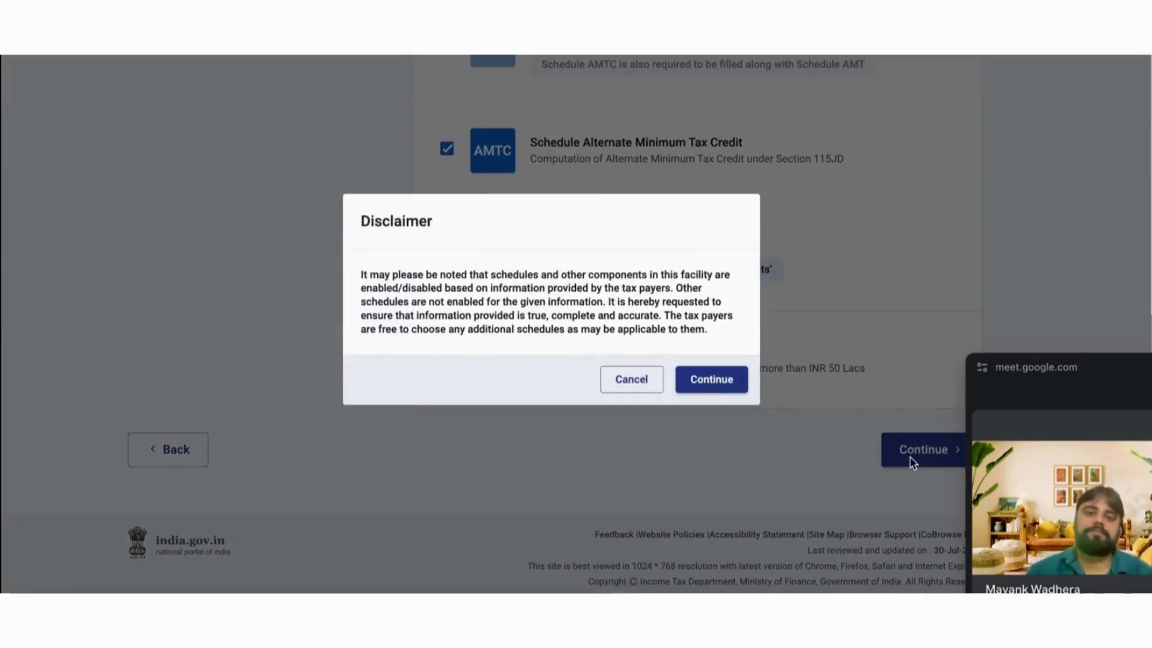
pyautogui.click(722, 386)
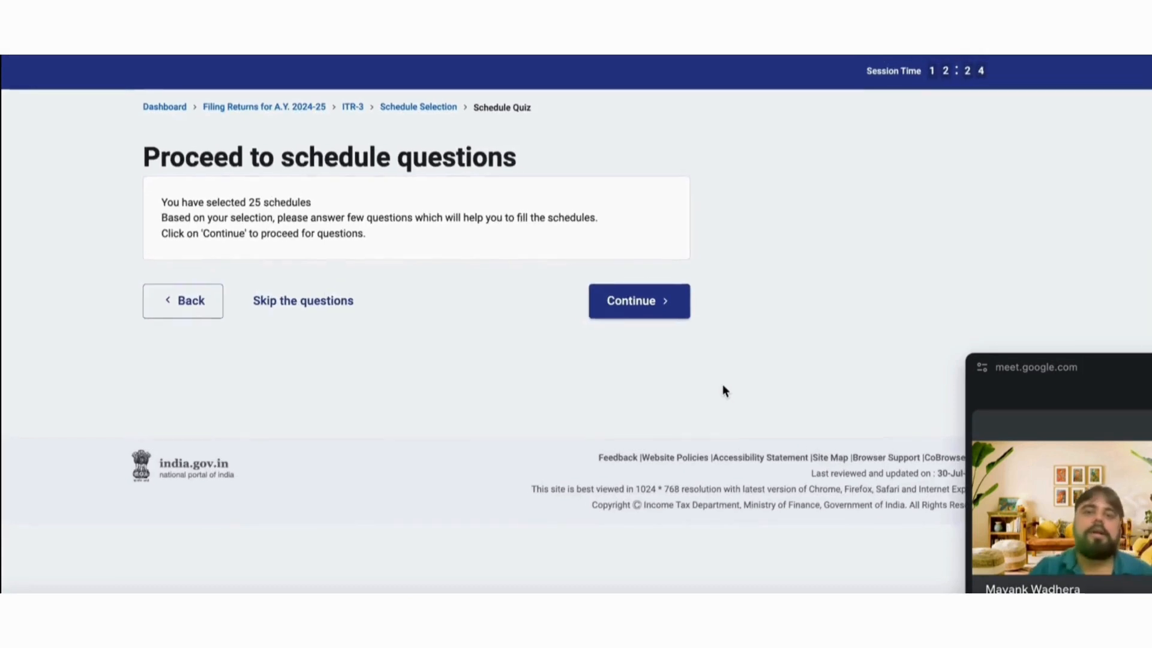
pyautogui.click(356, 312)
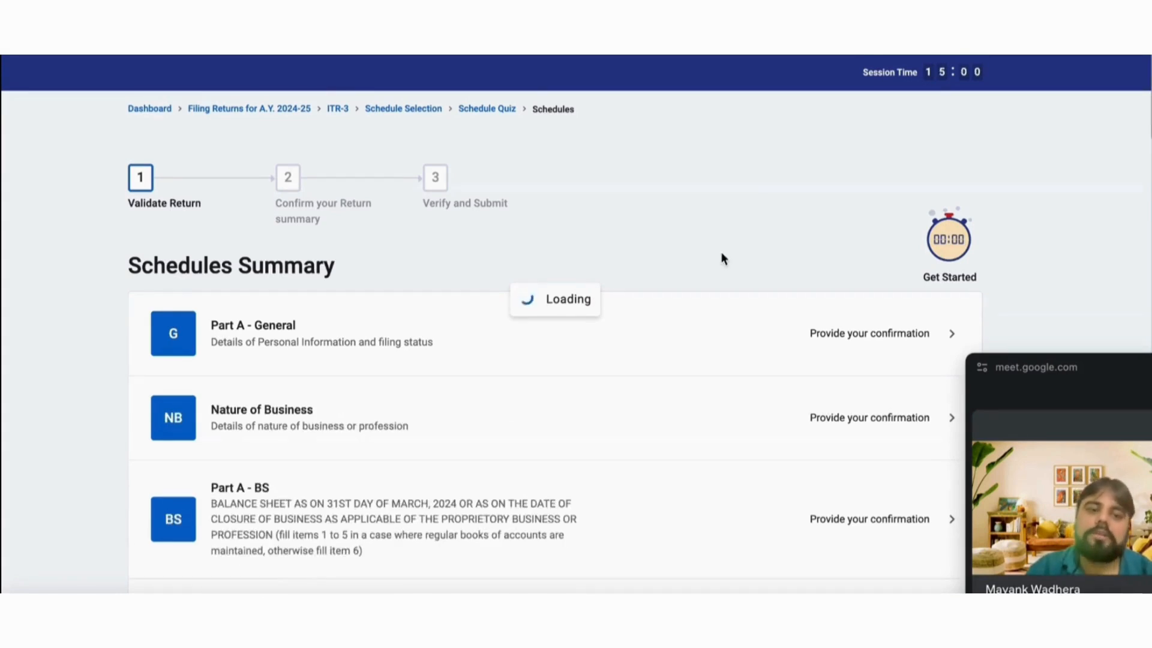
# Look through the Schedules Summary list from Part A - General down to Schedule SI, and return to Part A - General.
pyautogui.scroll(-3, 721, 258)
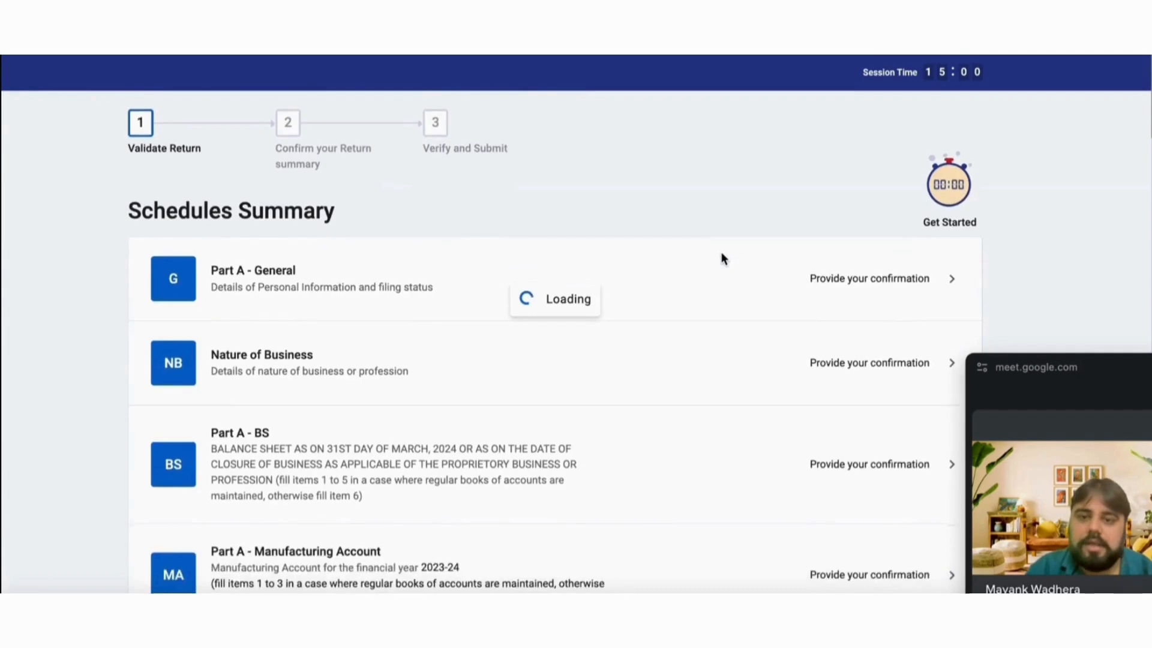
pyautogui.scroll(-5, 723, 260)
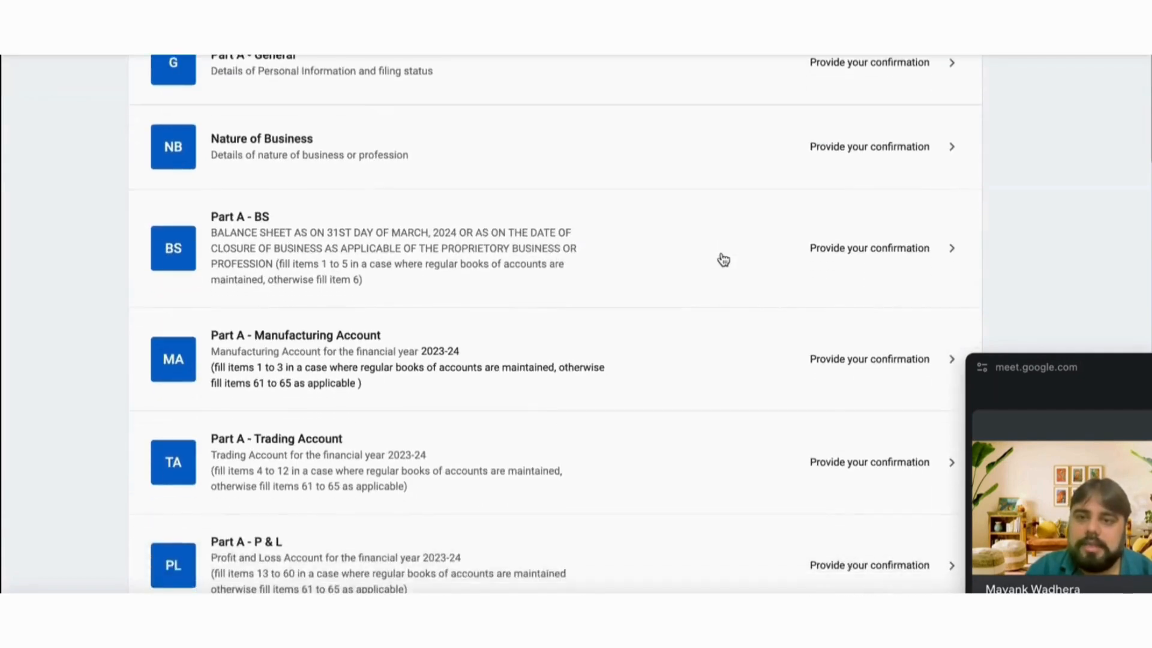
pyautogui.scroll(-10, 723, 259)
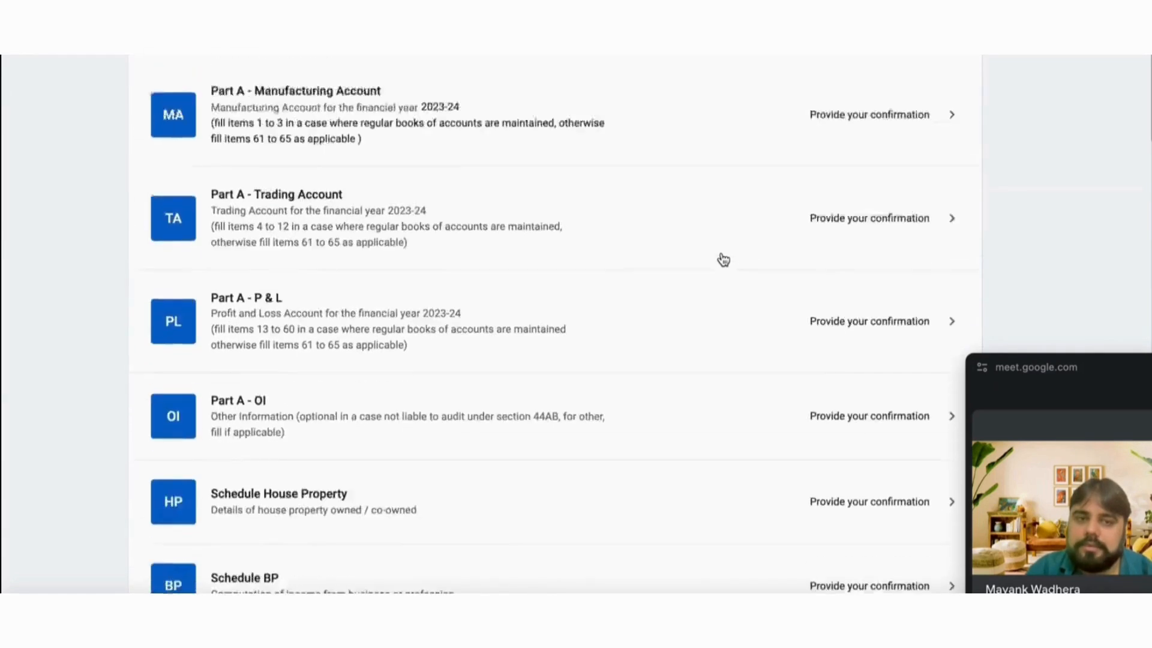
pyautogui.scroll(-9, 723, 259)
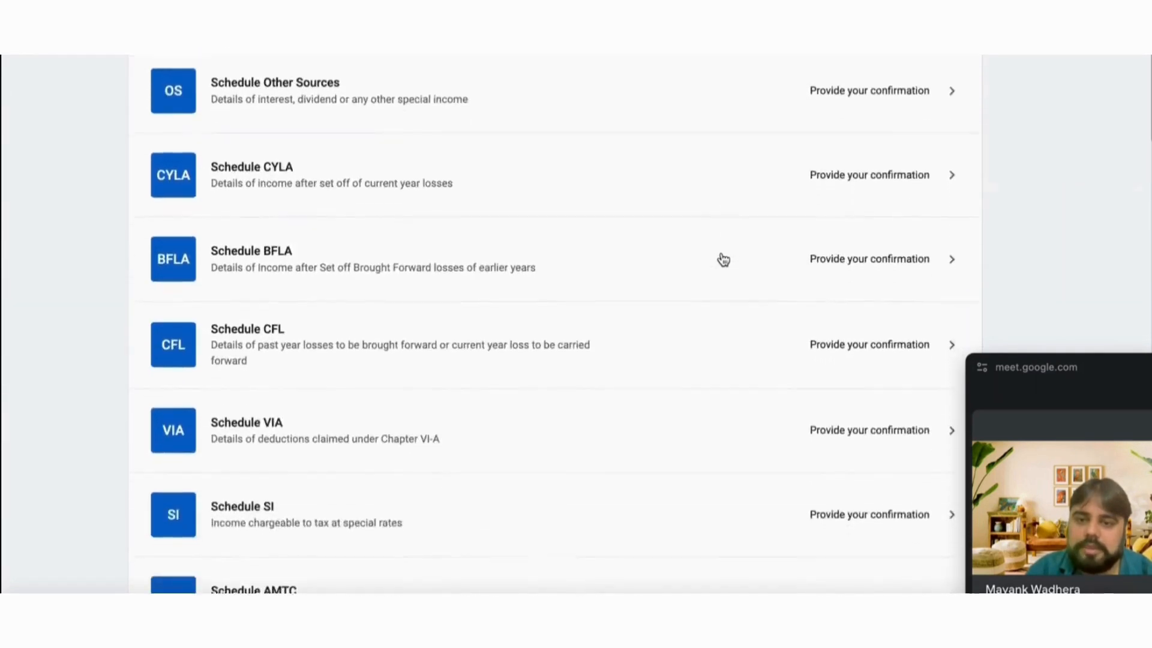
pyautogui.scroll(11, 723, 259)
pyautogui.scroll(15, 723, 259)
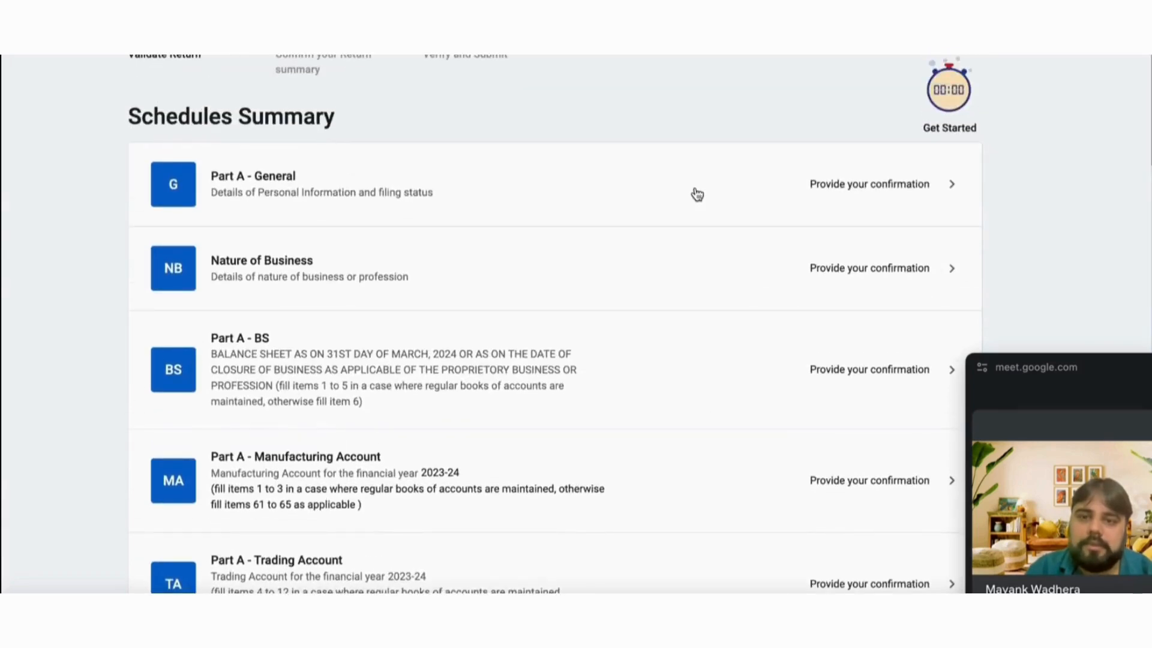
pyautogui.scroll(1, 696, 193)
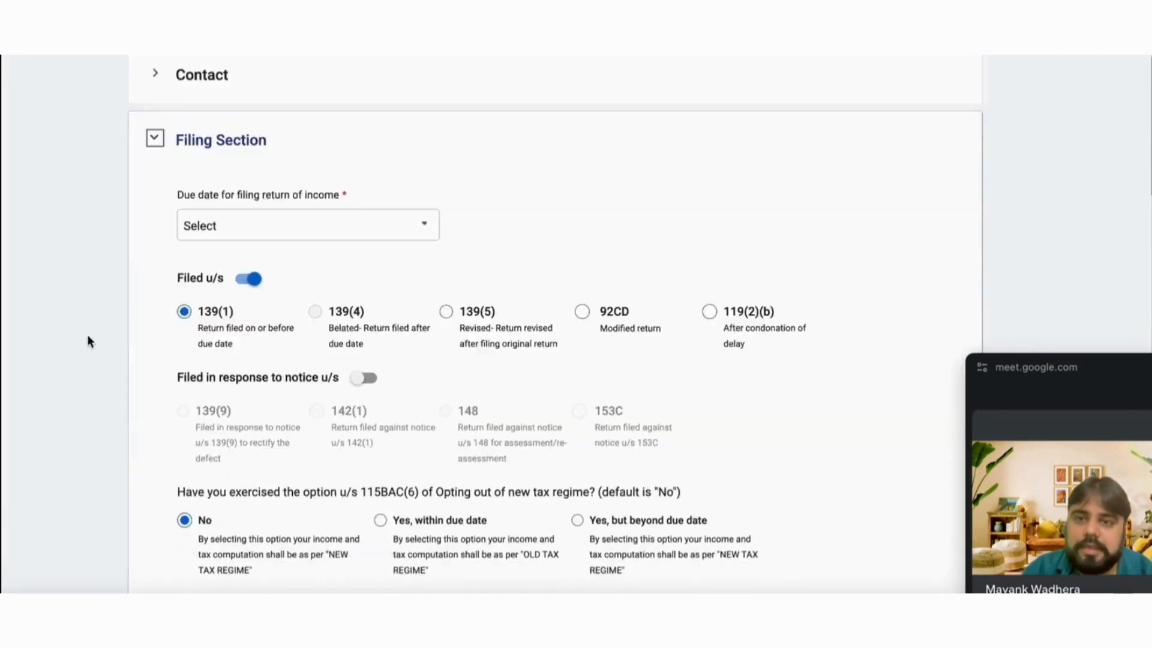
# Set the due date for filing return of income to 31st July in the Filing Section and check the Filed u/s options.
pyautogui.click(301, 179)
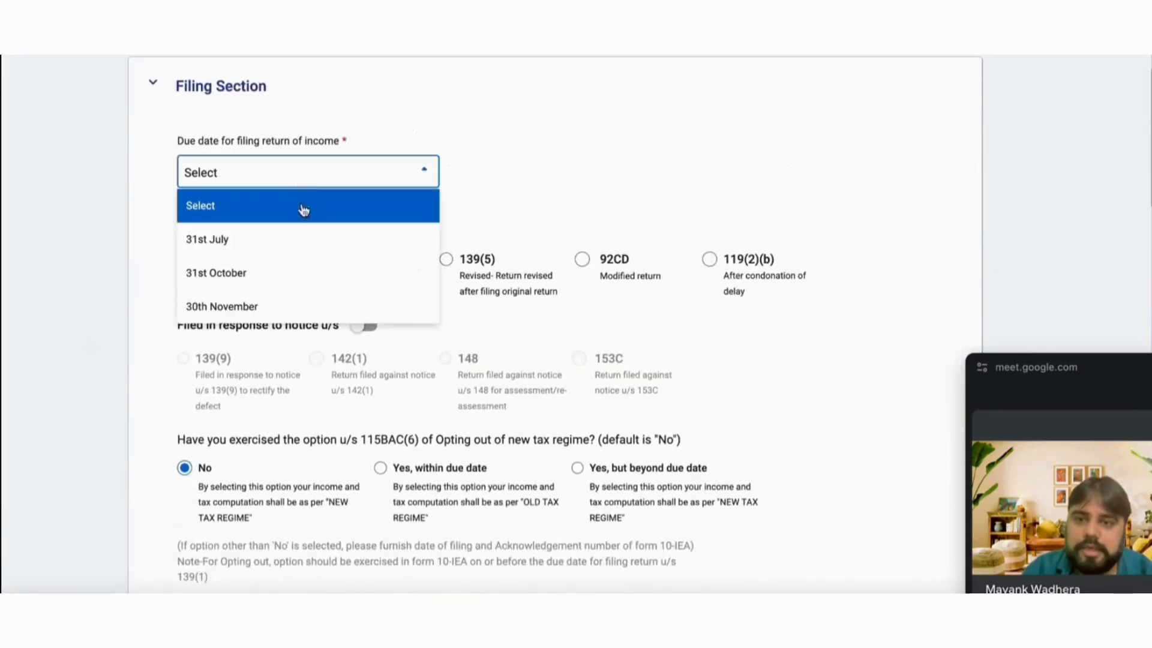
pyautogui.click(291, 253)
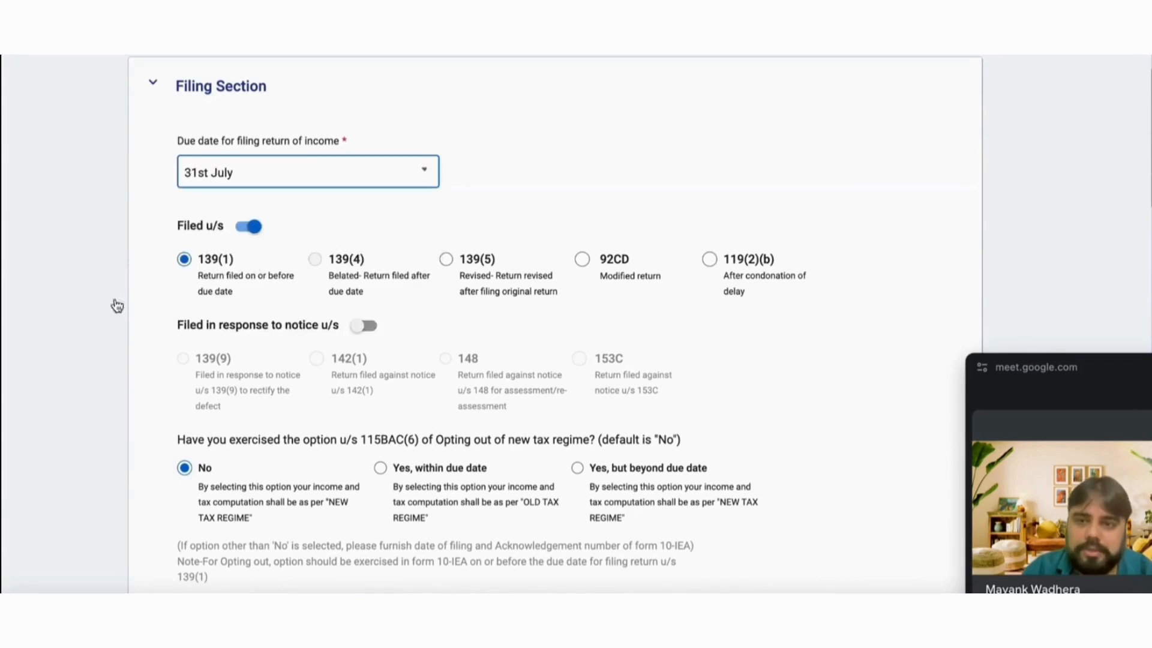
pyautogui.scroll(-1, 118, 254)
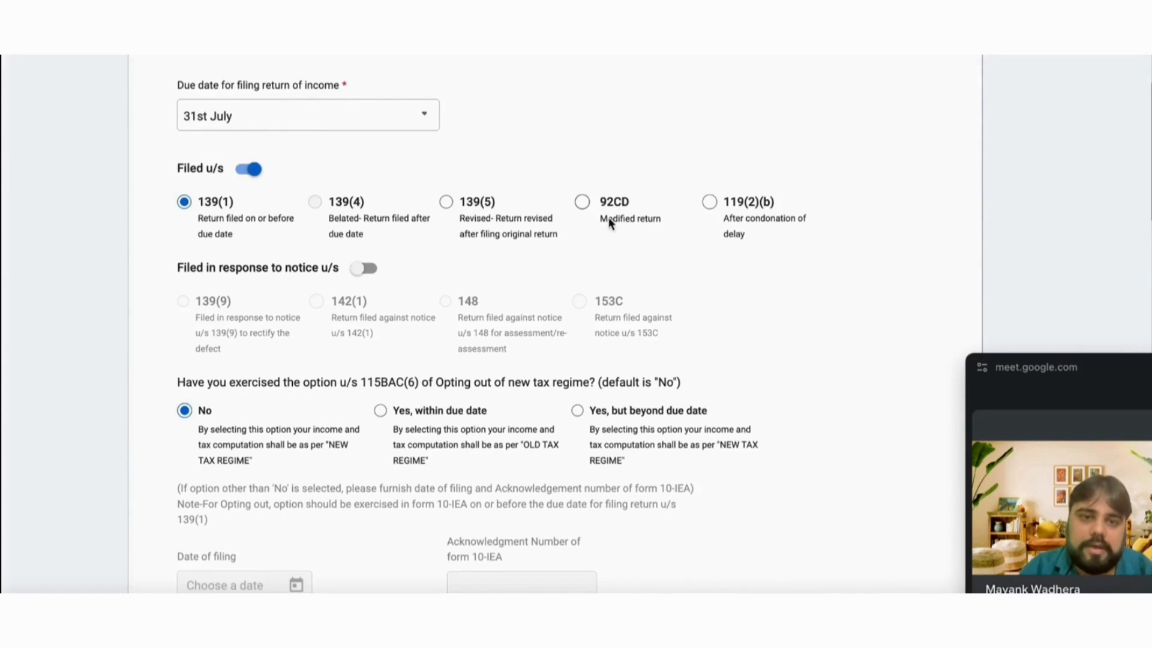
# Compare the three answers on opting out of the new tax regime u/s 115BAC(6) and the regime each one applies.
pyautogui.scroll(-2, 150, 317)
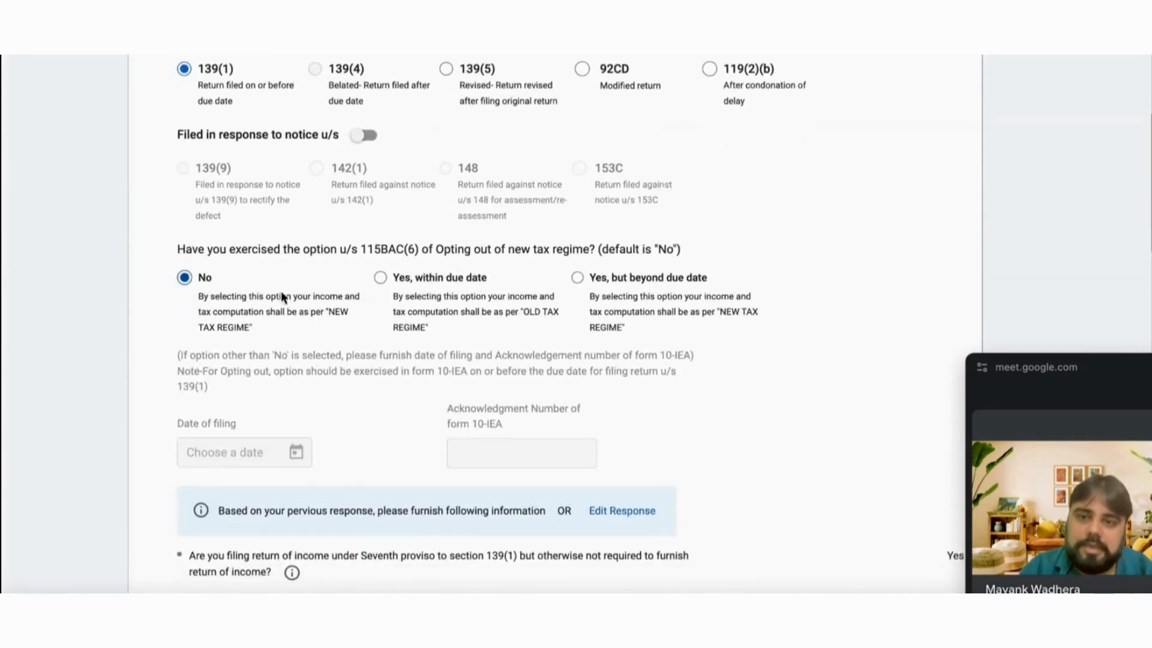
pyautogui.tripleClick(268, 308)
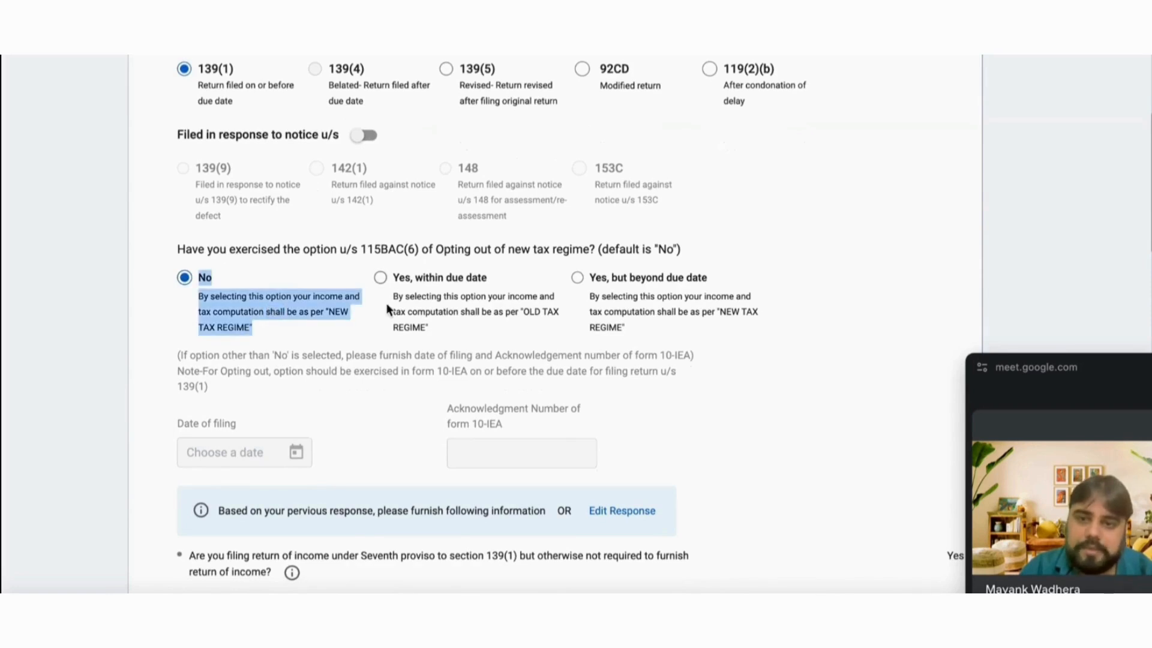
pyautogui.click(441, 301)
pyautogui.tripleClick(440, 301)
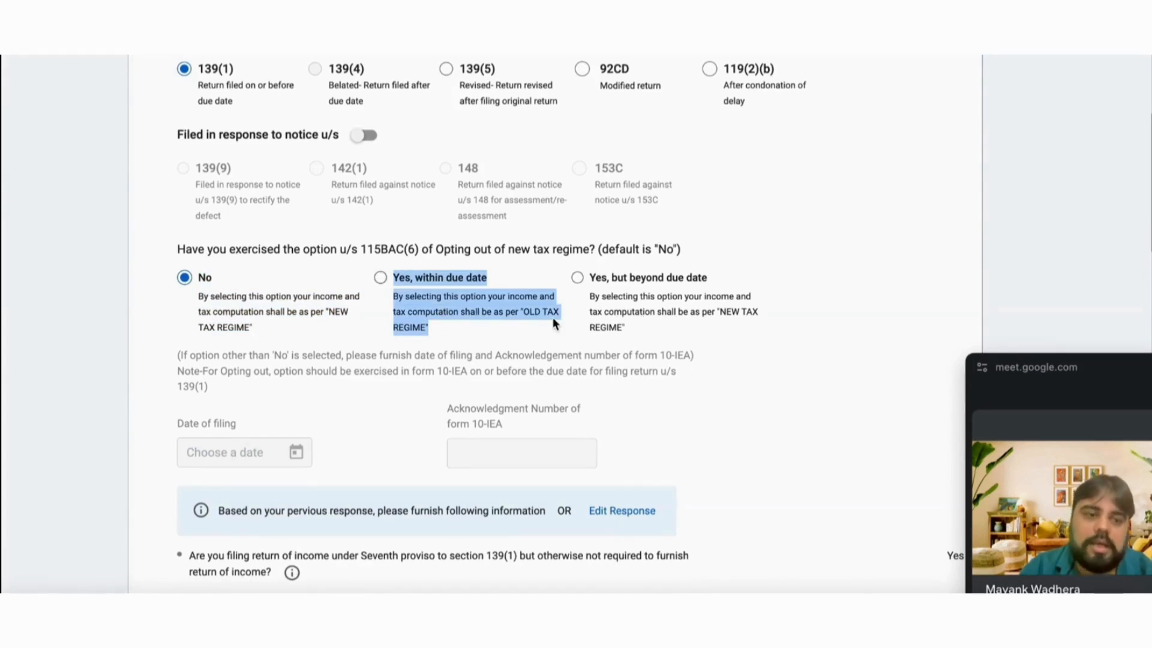
pyautogui.click(640, 314)
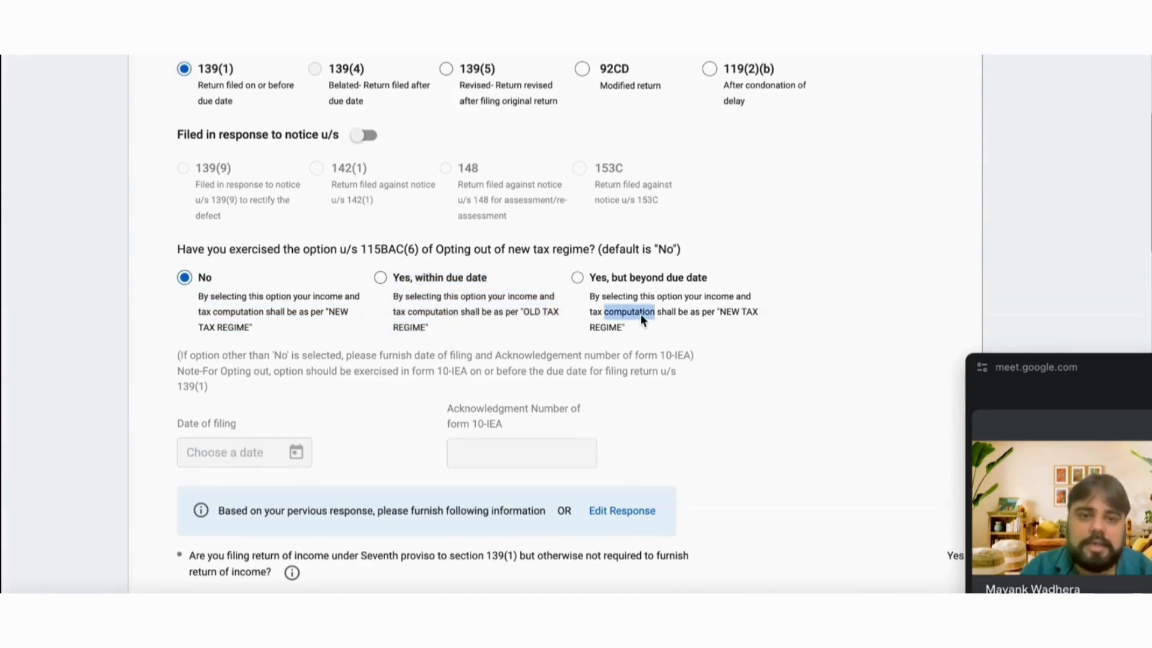
pyautogui.tripleClick(639, 314)
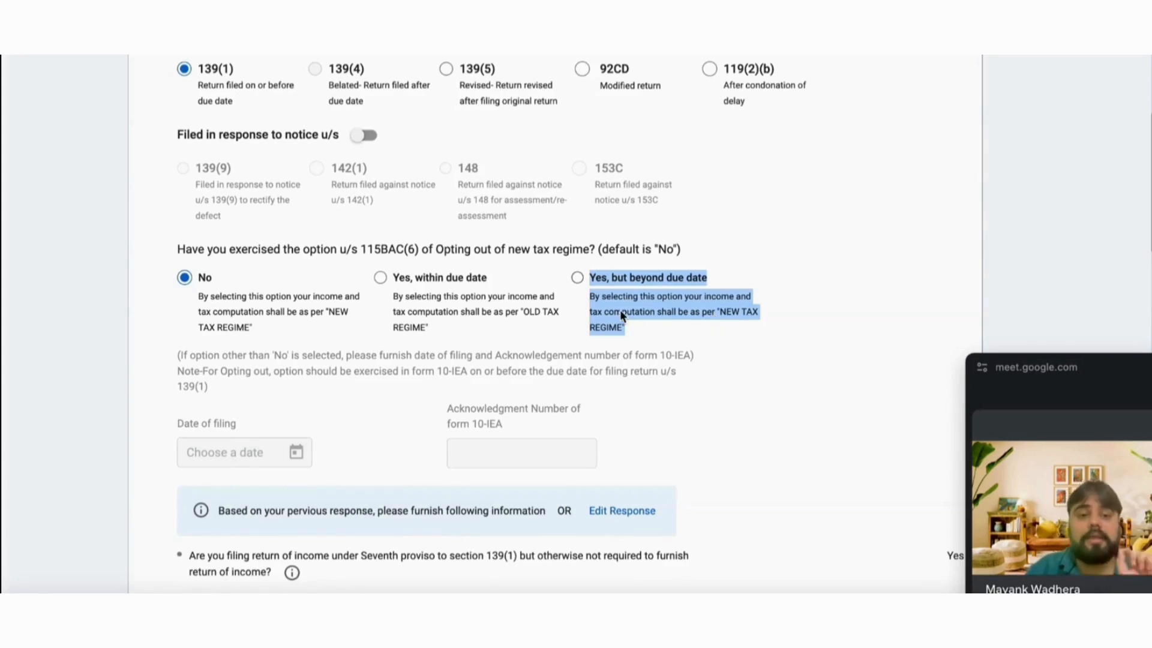
pyautogui.tripleClick(438, 305)
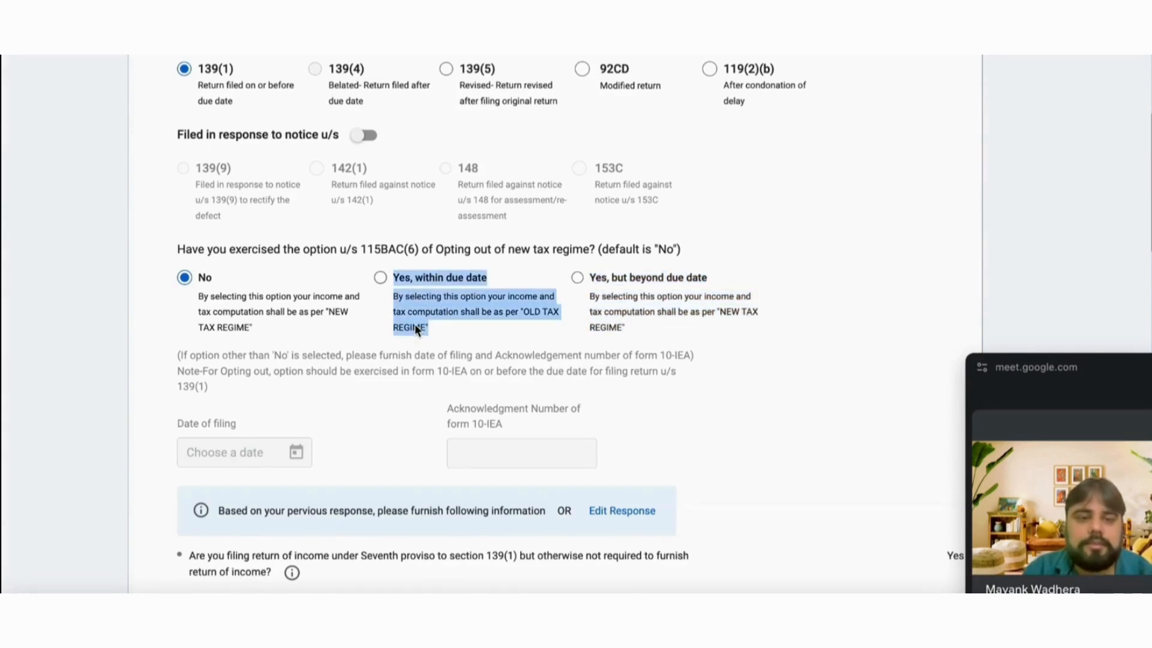
# Answer "Yes, within due date" for opting out of the new tax regime and read the note on exercising form 10-IEA.
pyautogui.click(380, 278)
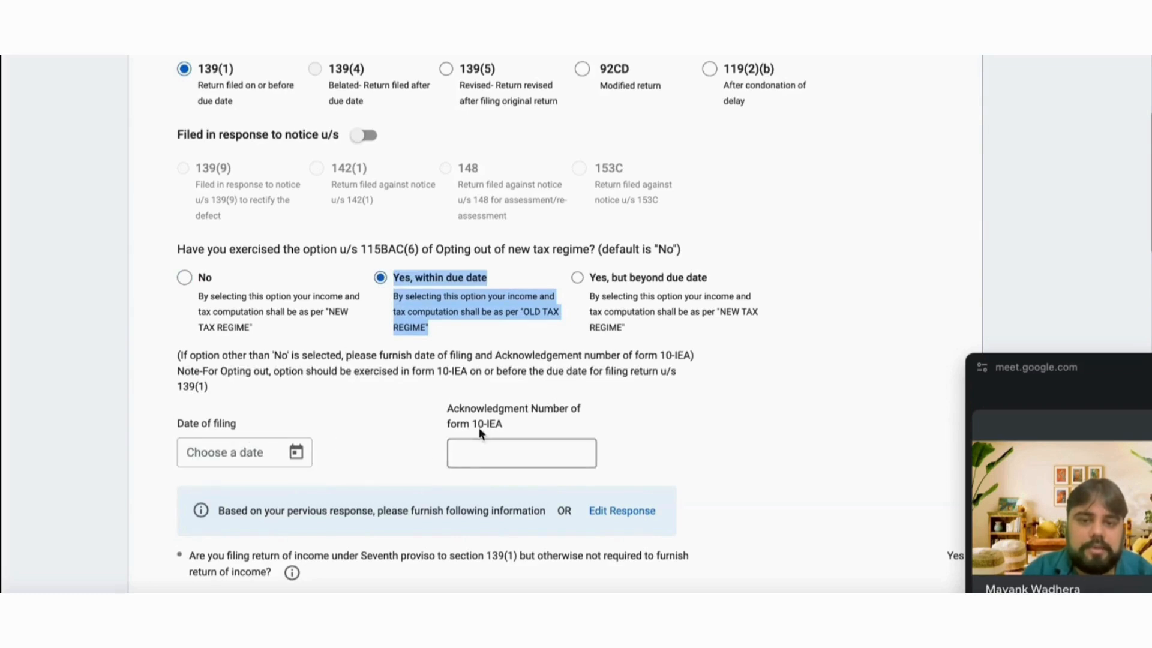
pyautogui.tripleClick(463, 423)
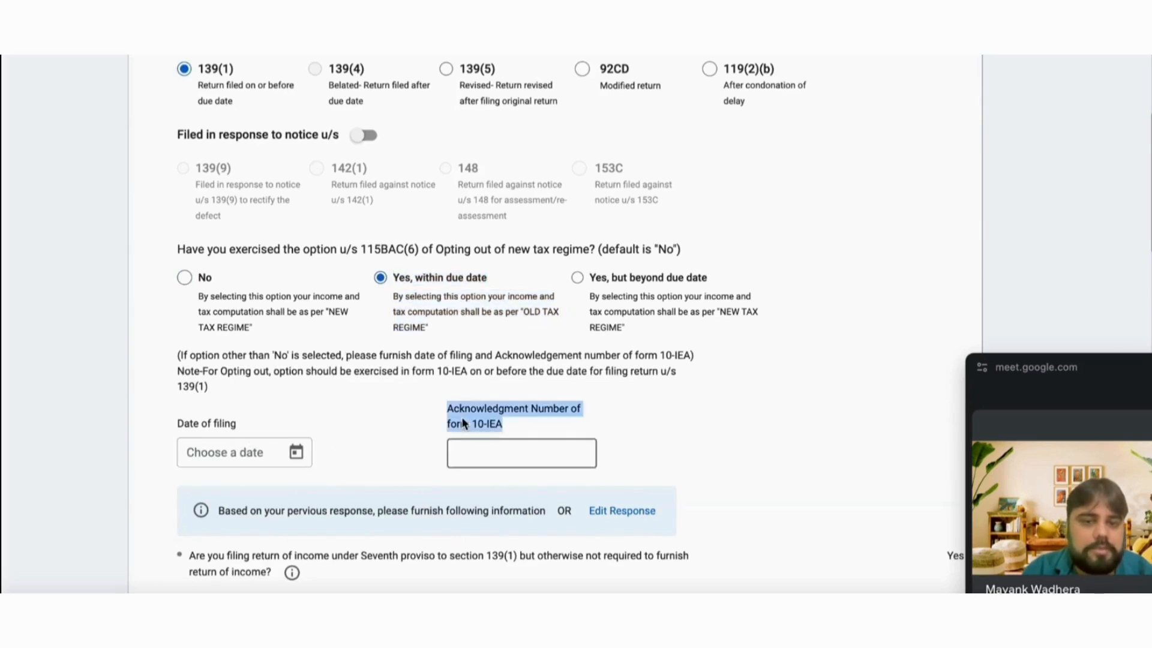
pyautogui.tripleClick(441, 372)
pyautogui.click(441, 371)
pyautogui.tripleClick(440, 371)
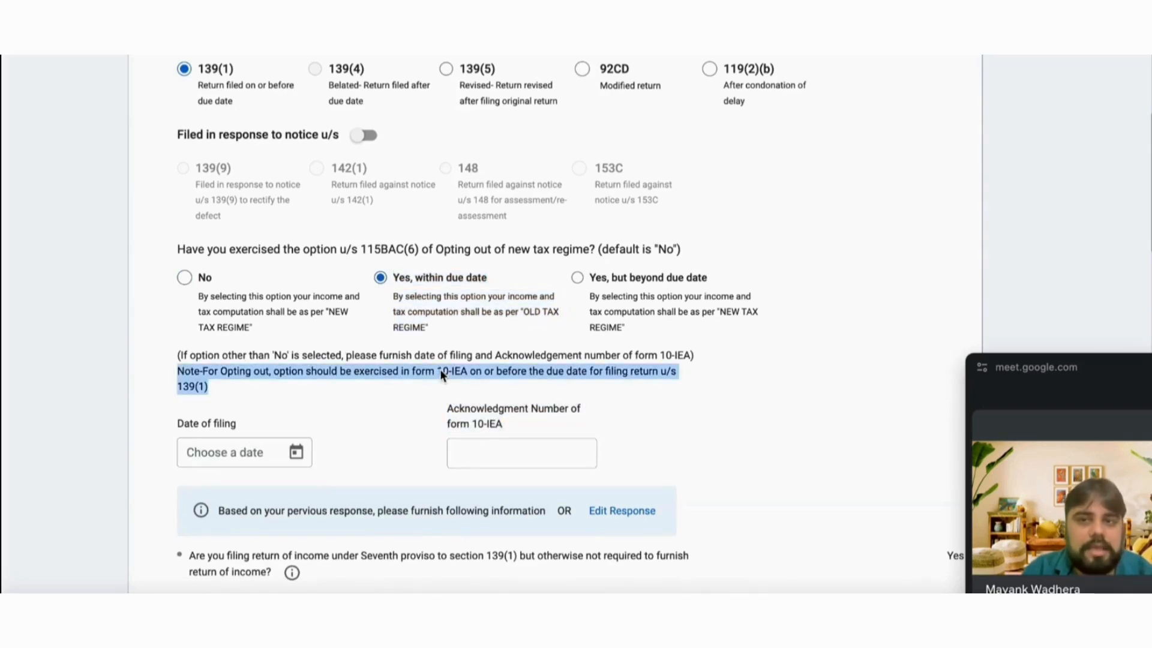
pyautogui.scroll(5, 440, 370)
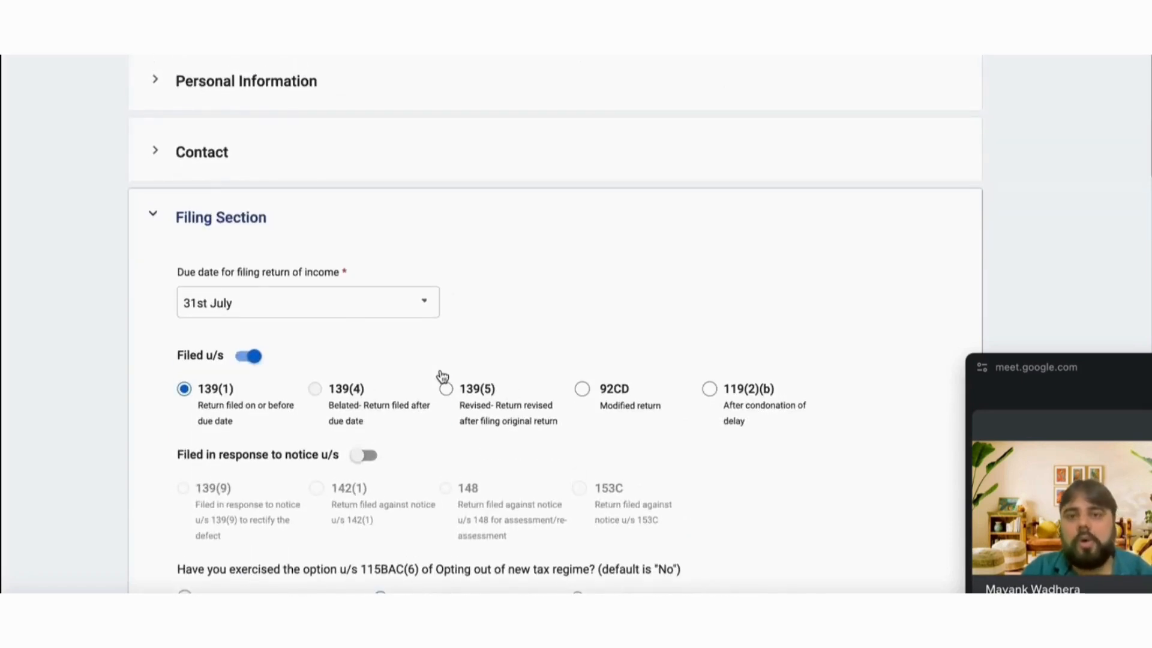
pyautogui.scroll(-4, 442, 376)
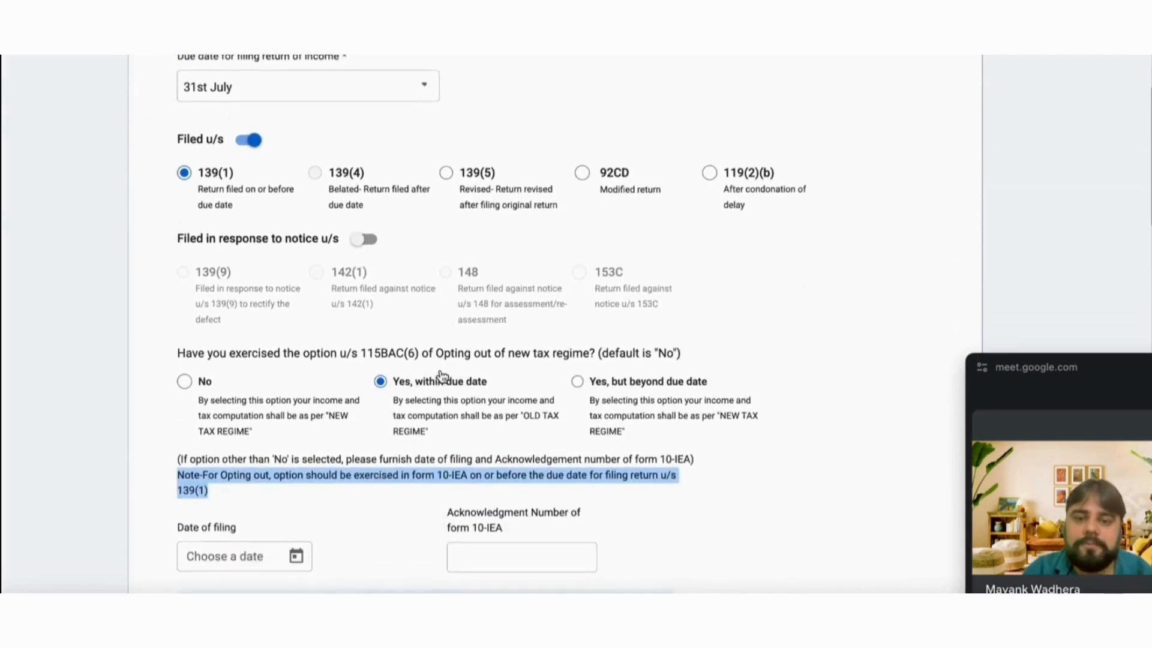
pyautogui.tripleClick(440, 470)
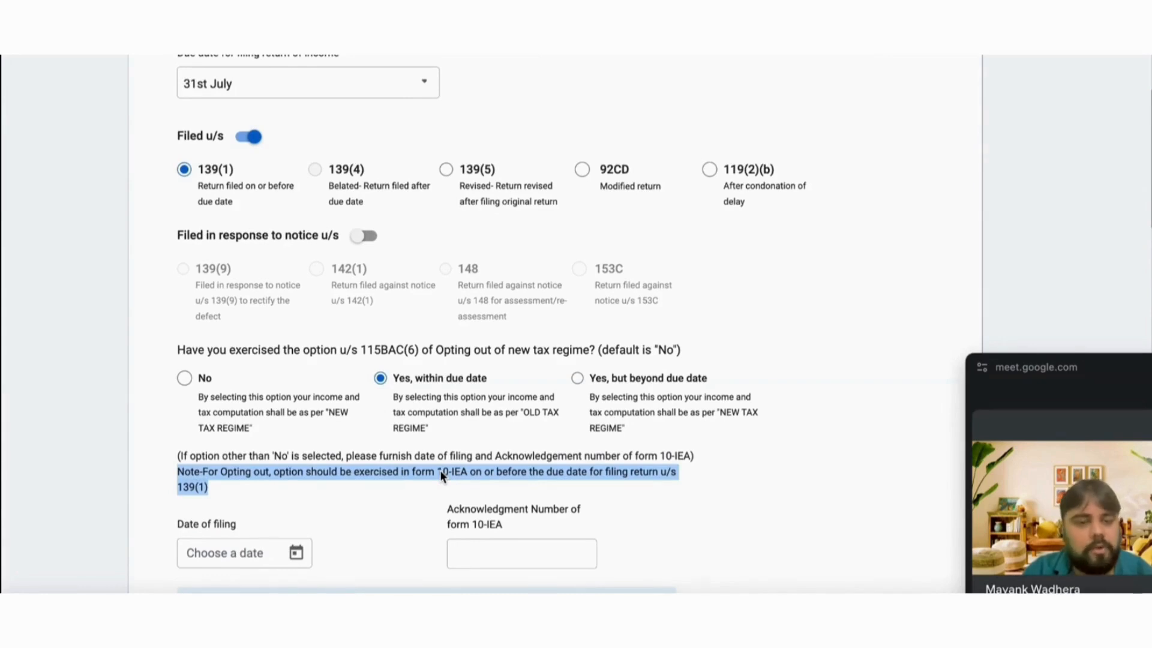
# Set the form 10-IEA date of filing to 30-Jul-2024 and inspect its acknowledgment number field without entering a number.
pyautogui.scroll(-2, 441, 469)
pyautogui.click(460, 448)
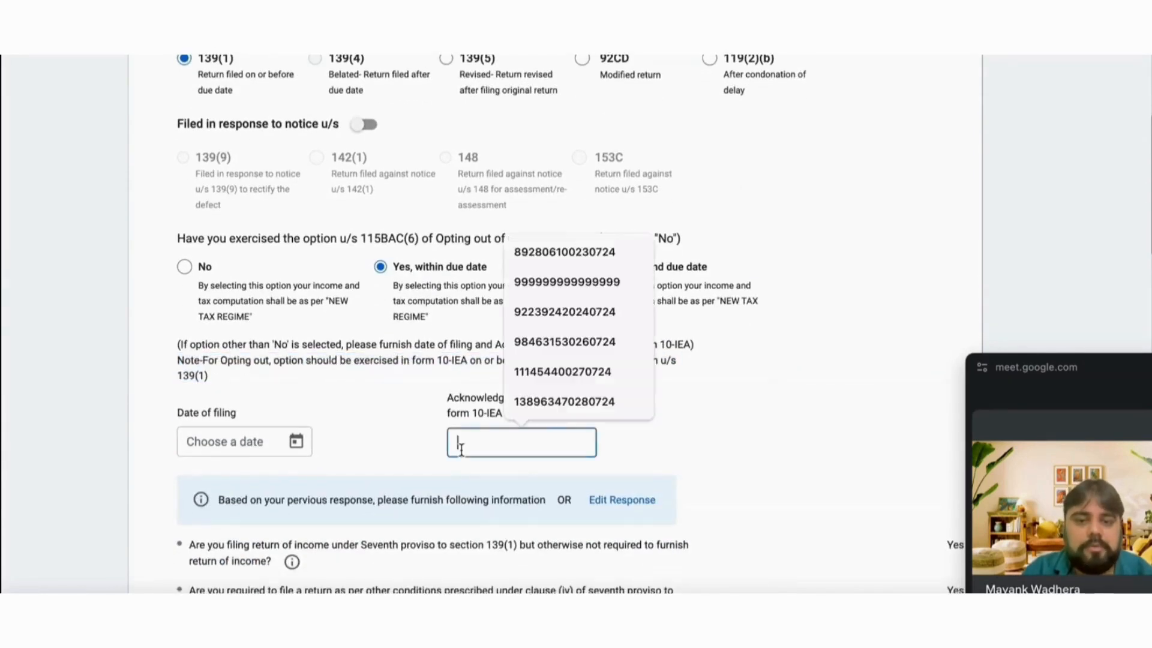
pyautogui.click(410, 424)
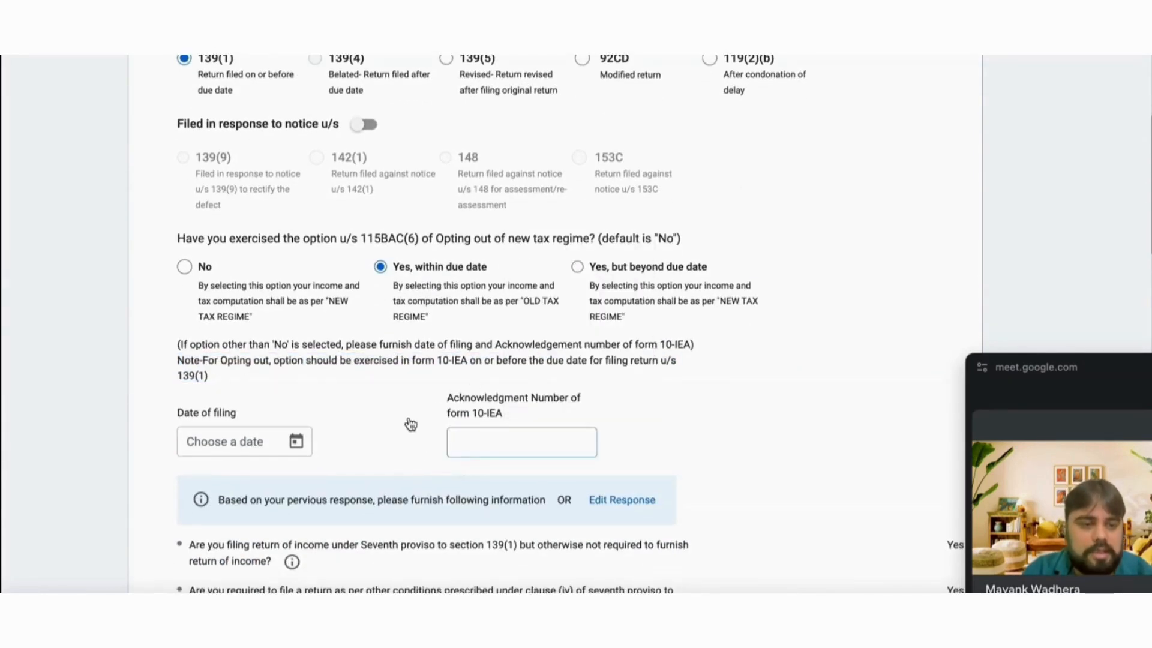
pyautogui.scroll(-1, 411, 424)
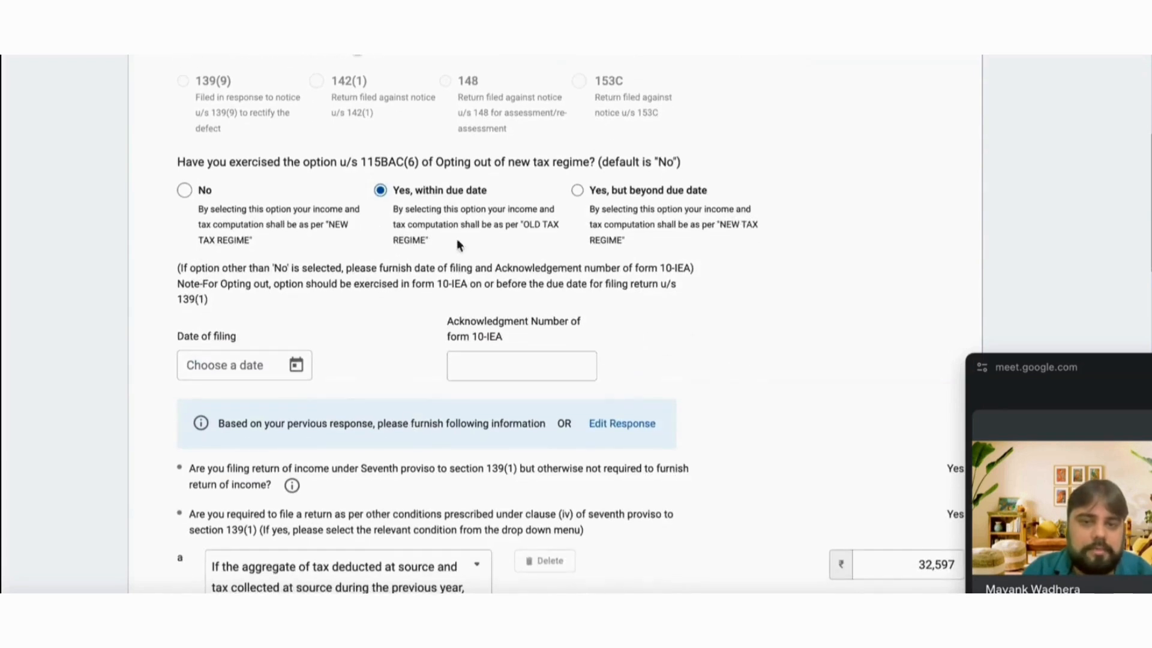
pyautogui.click(472, 360)
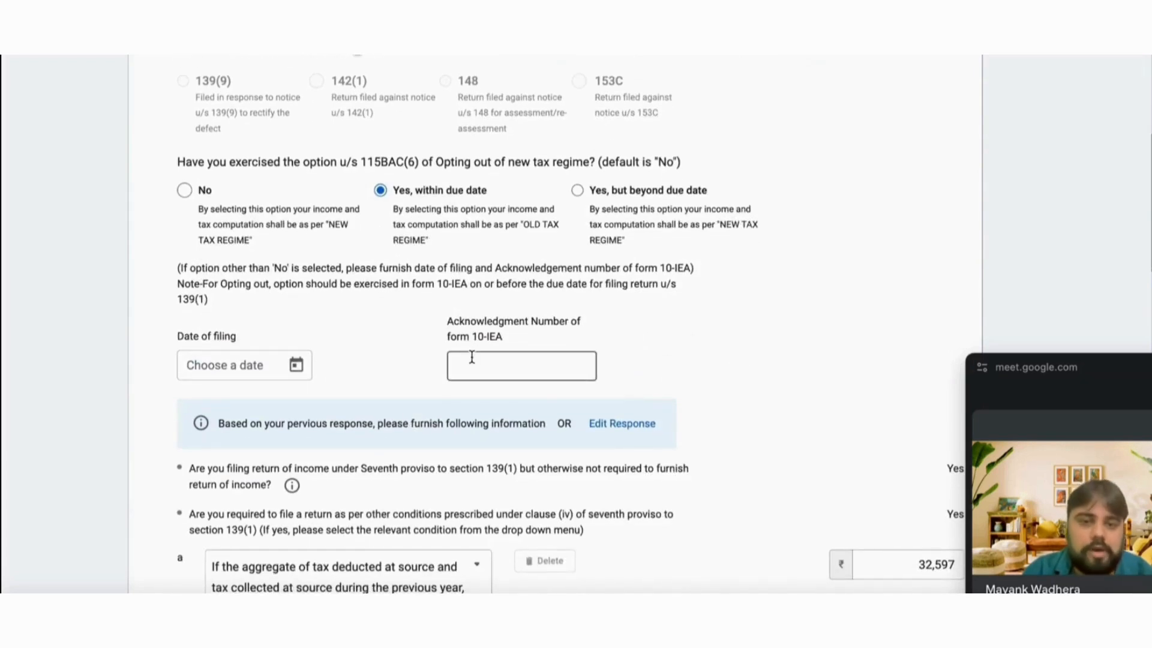
pyautogui.click(411, 355)
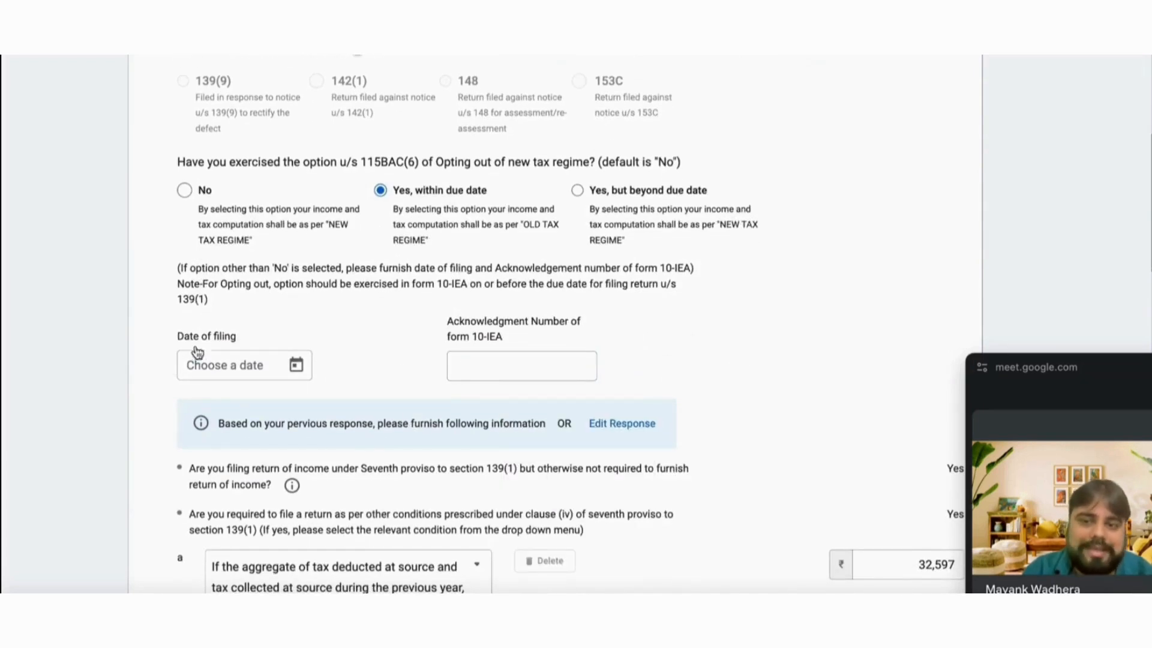
pyautogui.click(228, 364)
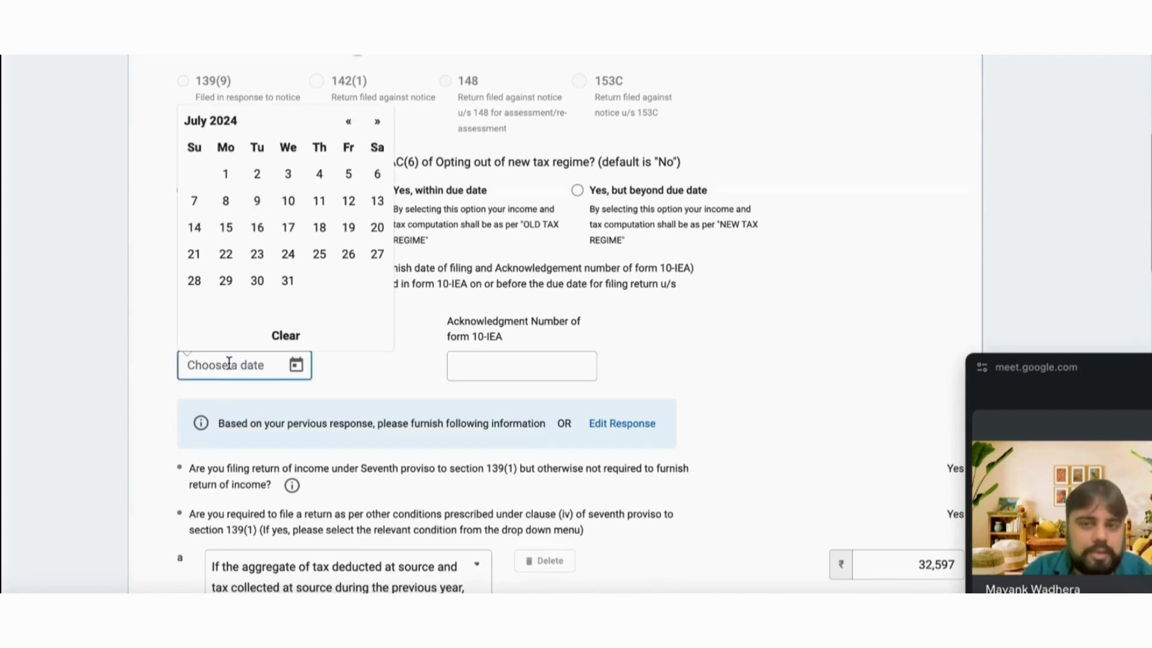
pyautogui.click(259, 283)
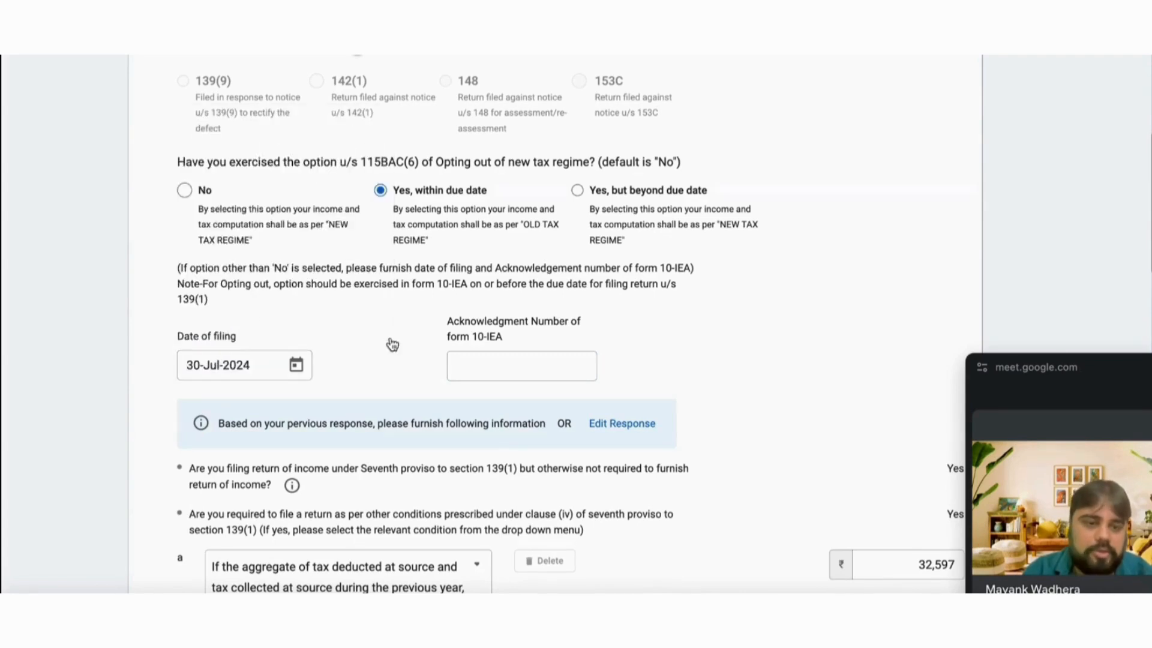
pyautogui.click(488, 372)
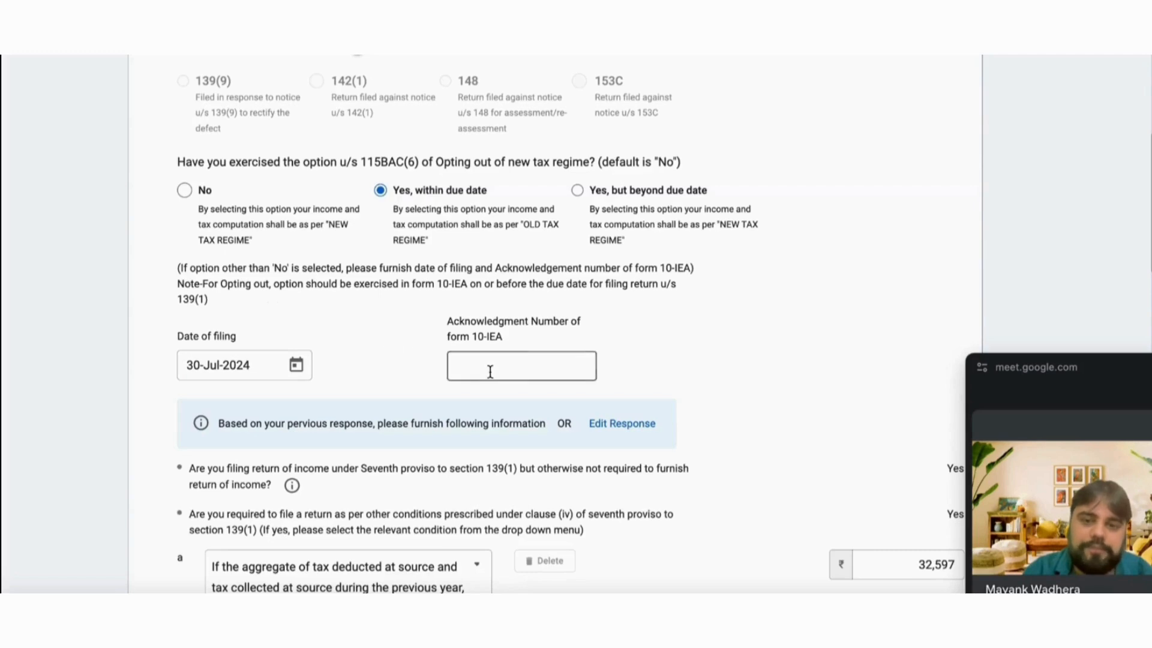
pyautogui.click(376, 351)
# Set the answer on opting out of the new tax regime u/s 115BAC(6) back to No.
pyautogui.scroll(-3, 376, 351)
pyautogui.scroll(3, 377, 351)
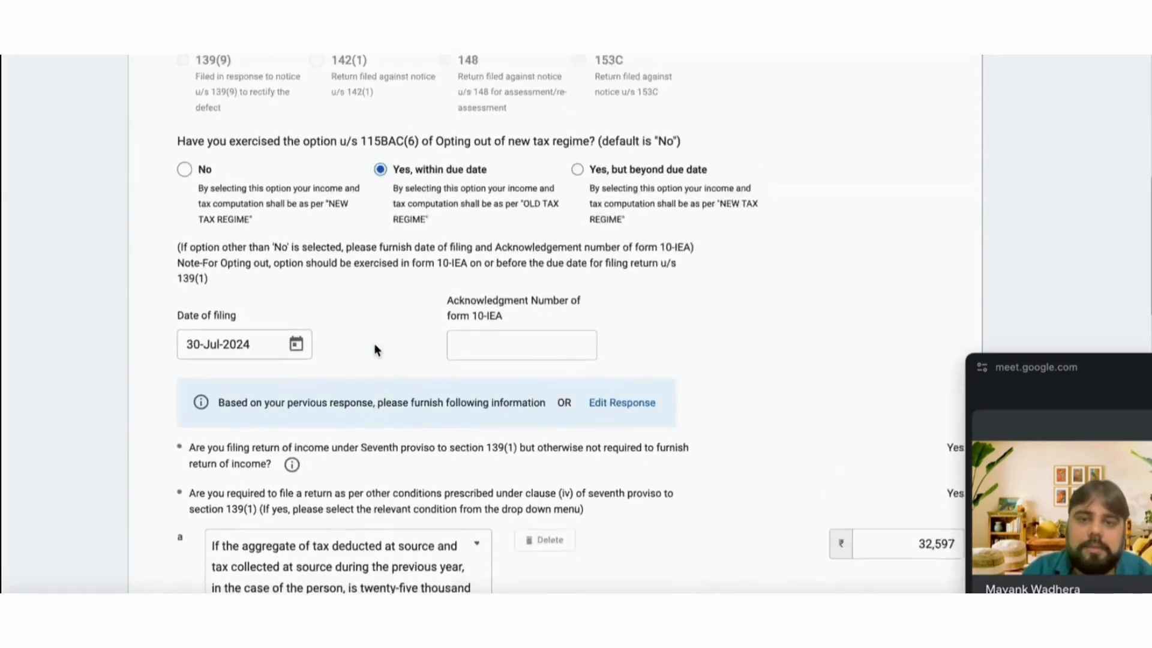
pyautogui.scroll(1, 376, 351)
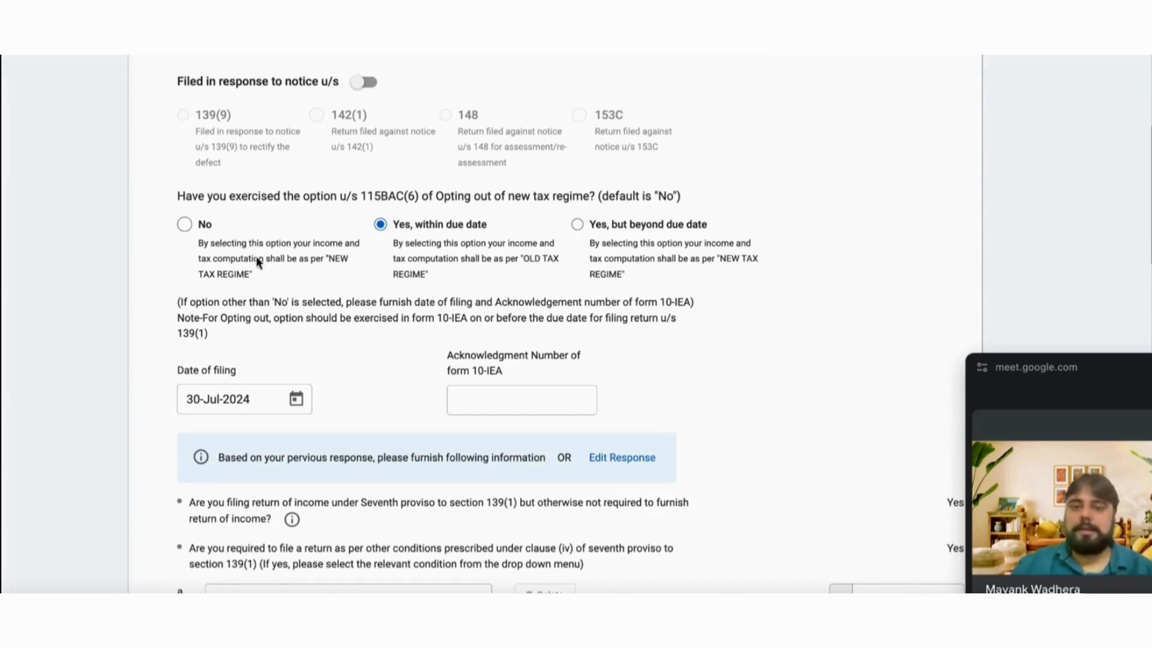
pyautogui.click(184, 225)
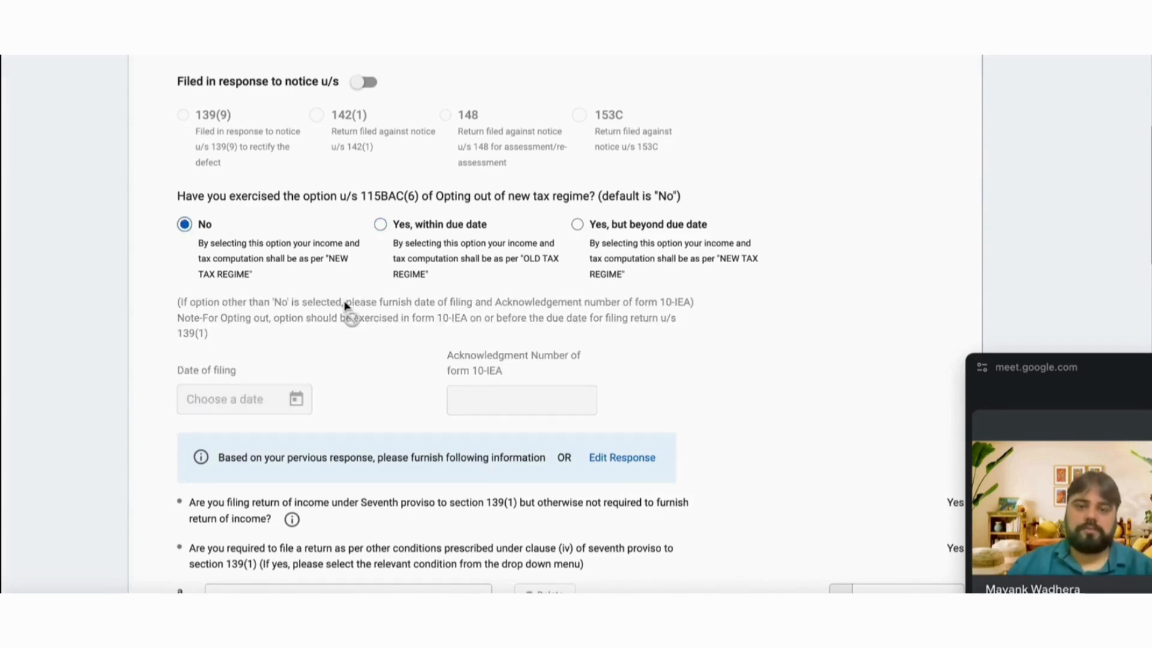
# Review the seventh proviso to section 139(1) answers and the tax deducted at source condition against the regime choice.
pyautogui.scroll(-1, 346, 306)
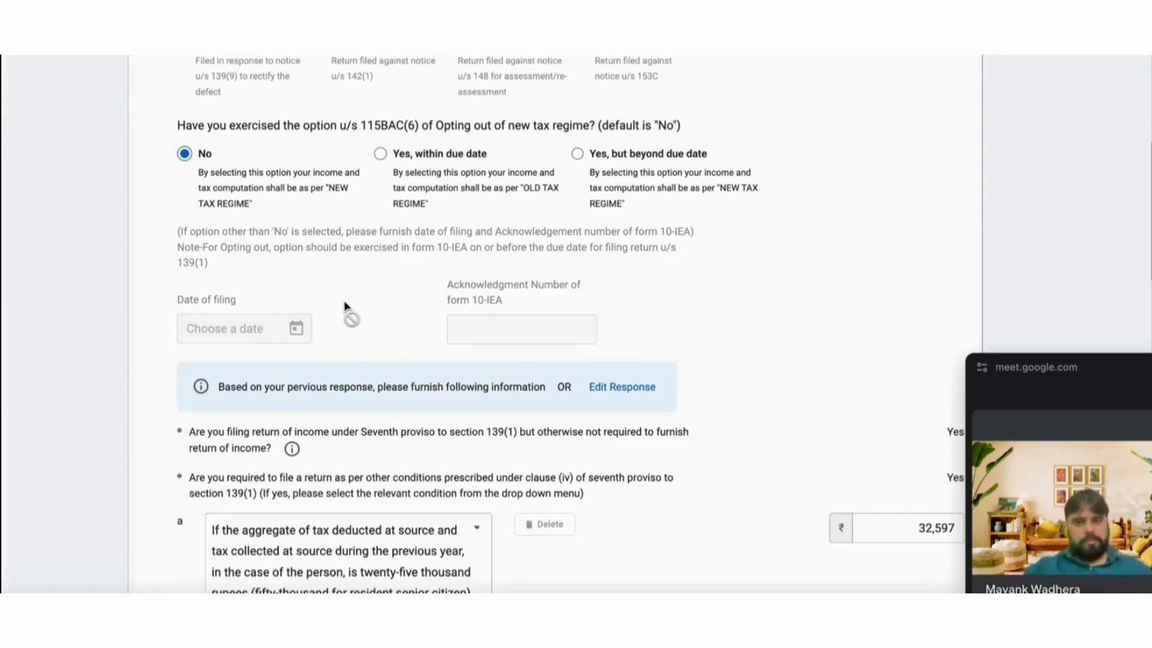
pyautogui.scroll(-3, 345, 307)
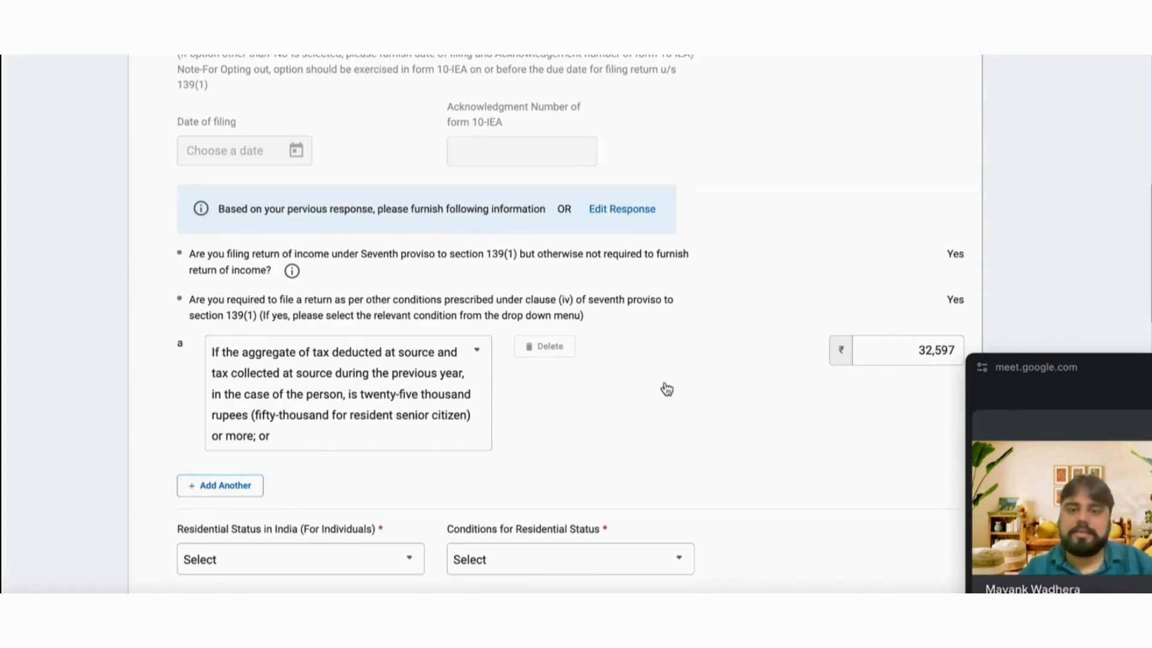
pyautogui.scroll(5, 665, 388)
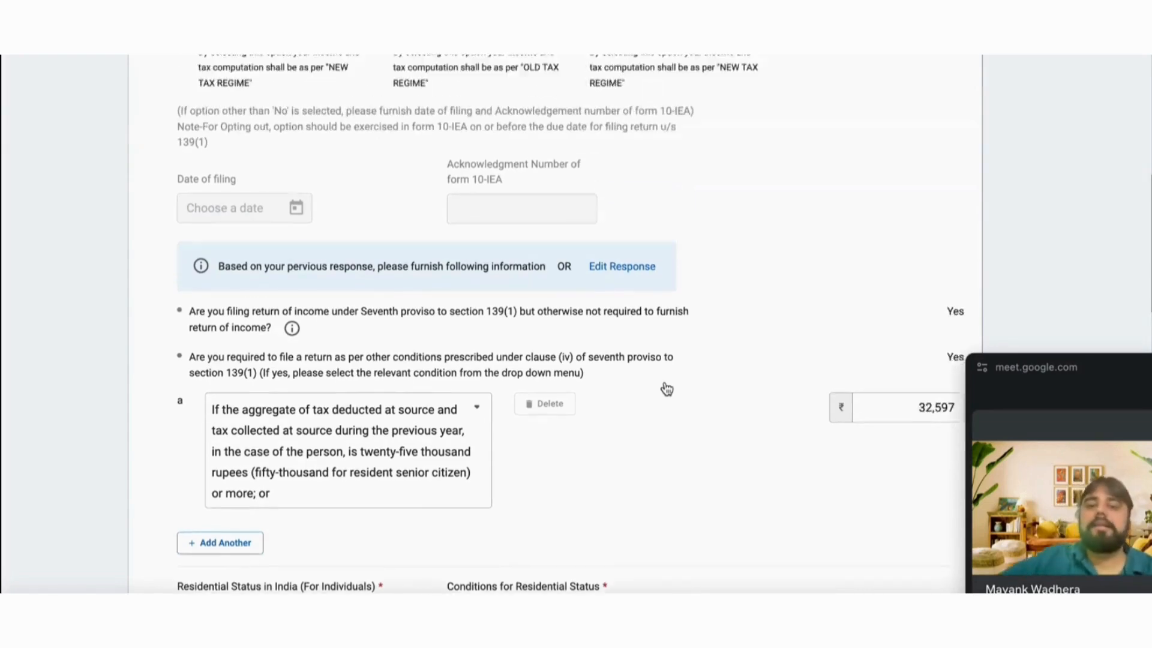
pyautogui.scroll(-5, 666, 387)
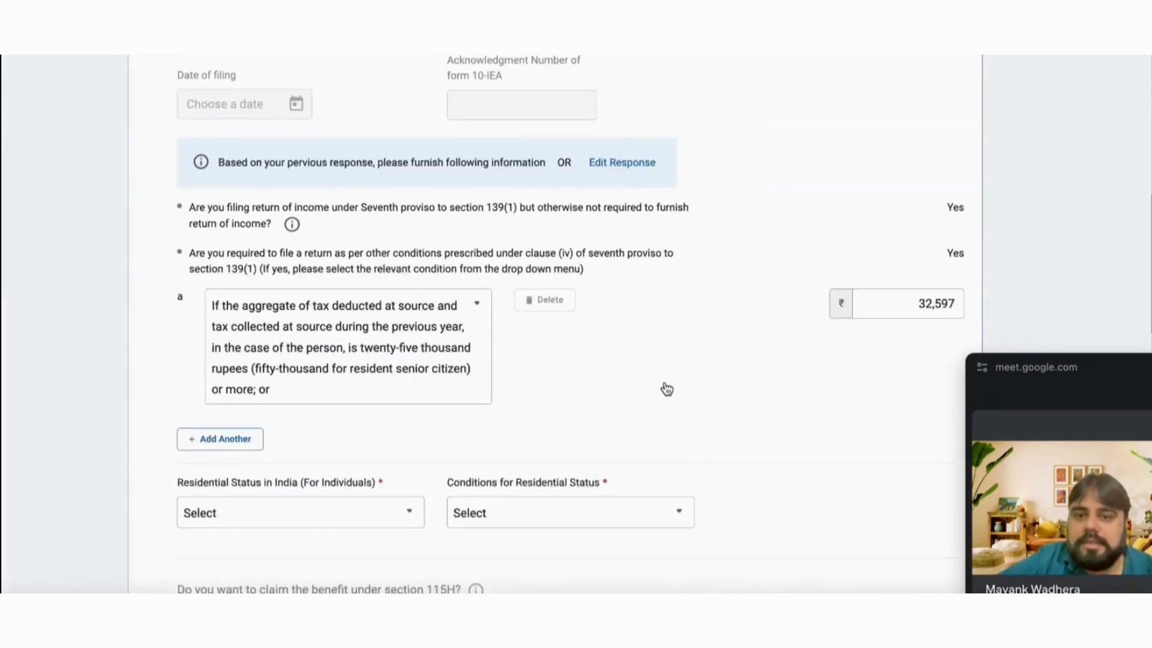
pyautogui.scroll(6, 666, 387)
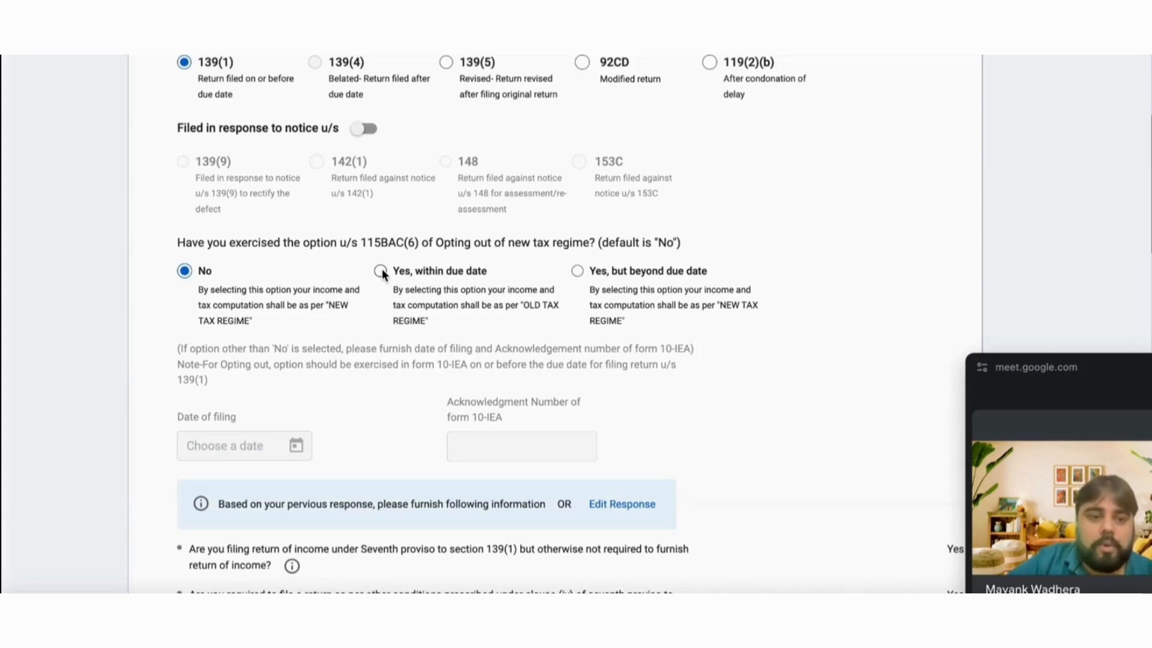
# Set the residential status to Resident, with the condition of being in India 182 days or more during the previous year [section 6(1)(a)].
pyautogui.scroll(-10, 372, 291)
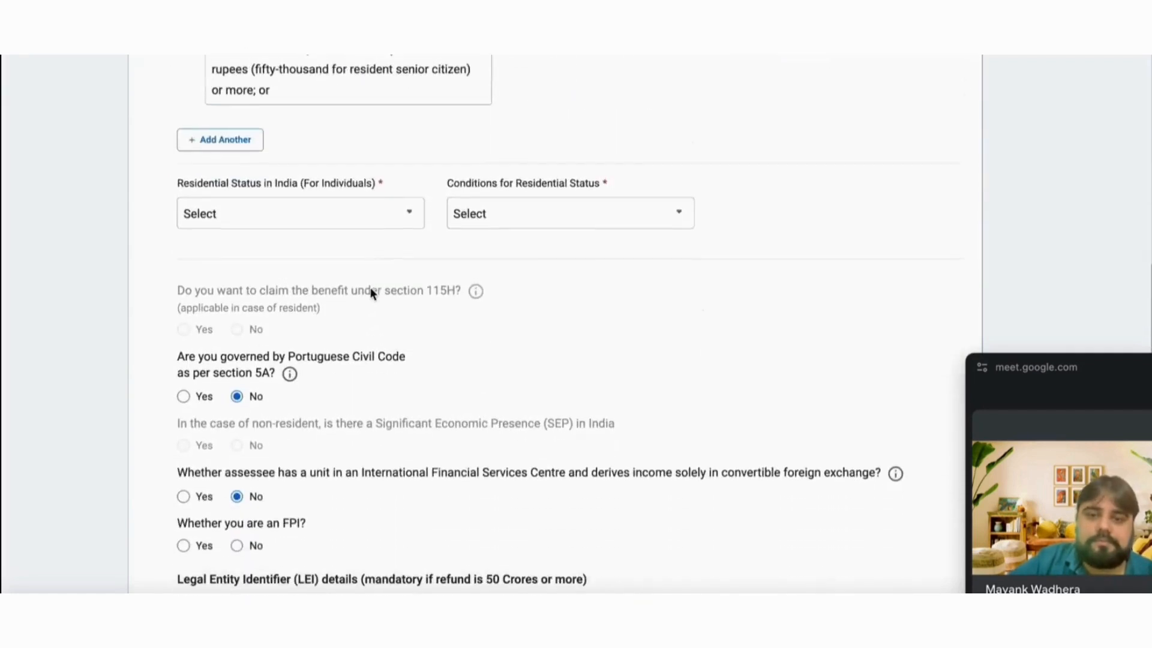
pyautogui.scroll(-1, 371, 292)
pyautogui.click(310, 180)
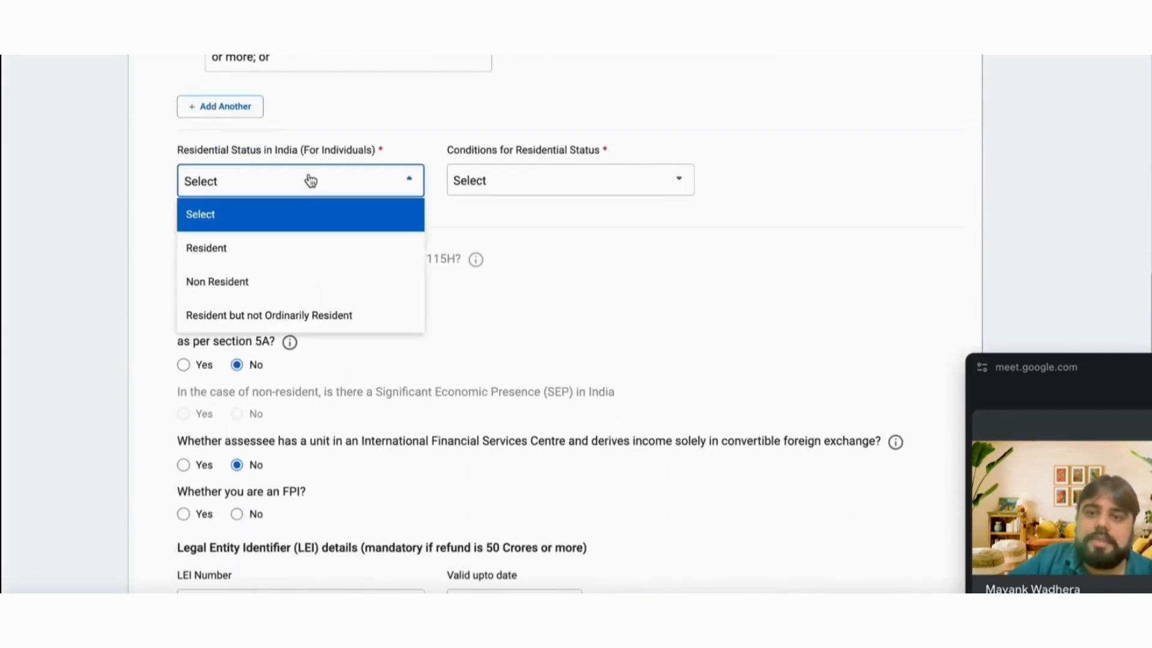
pyautogui.click(330, 243)
pyautogui.click(590, 195)
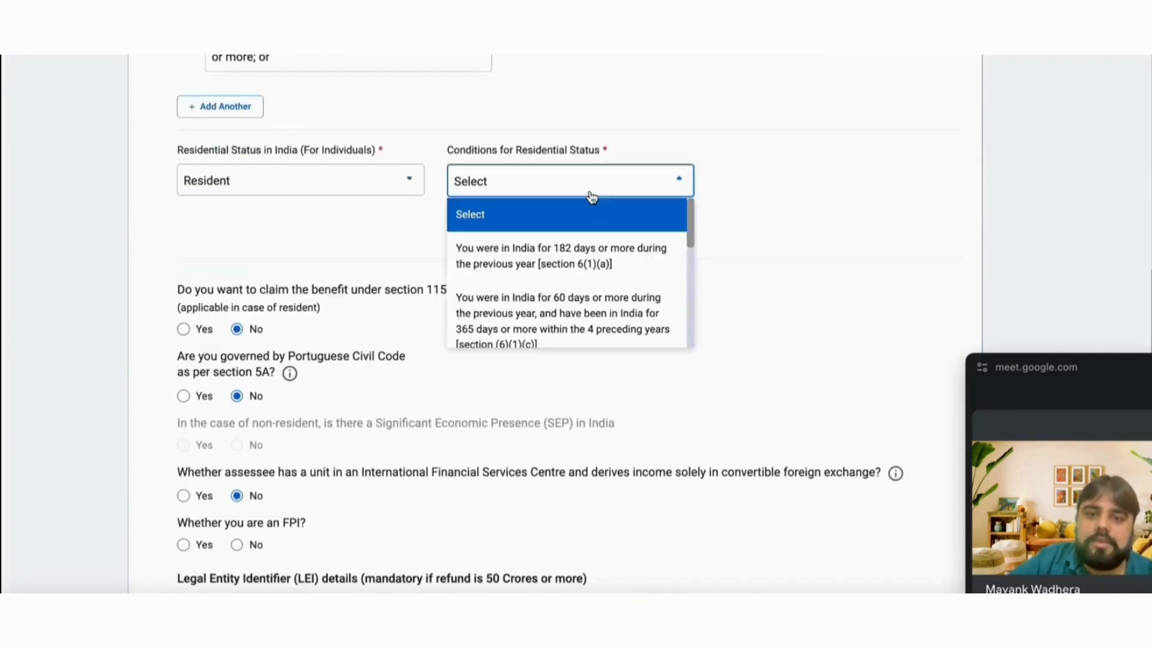
pyautogui.click(586, 262)
# Answer No on company directorship, partnership in a firm and unlisted equity shares, and try to save the Filing Section.
pyautogui.scroll(-2, 656, 307)
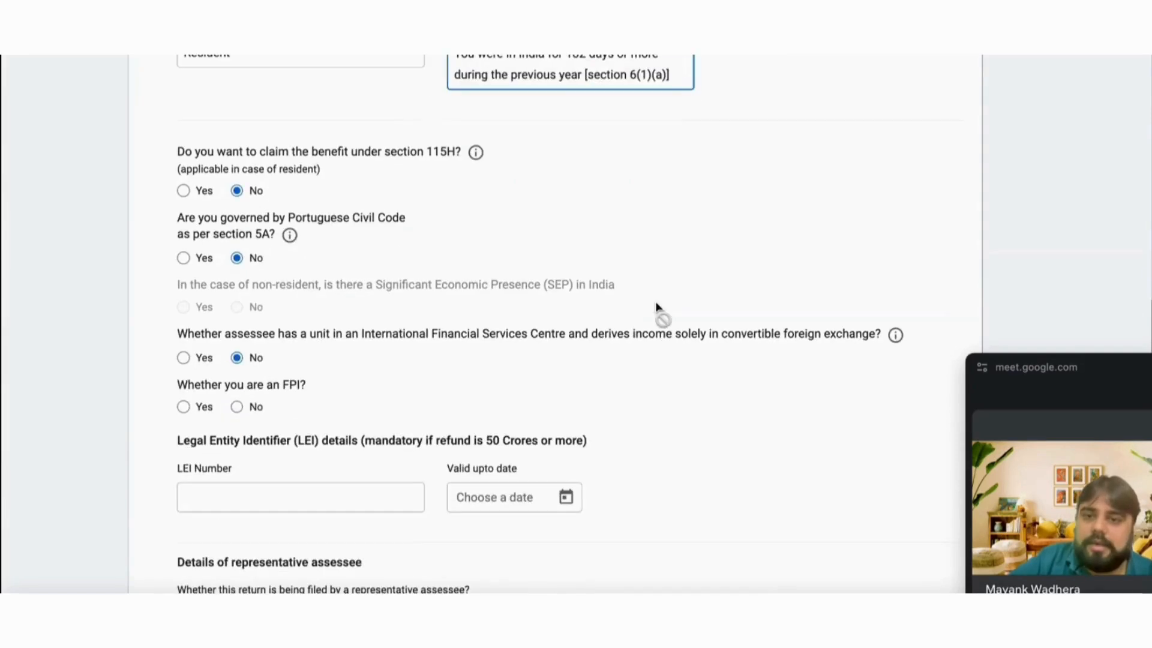
pyautogui.scroll(-6, 656, 307)
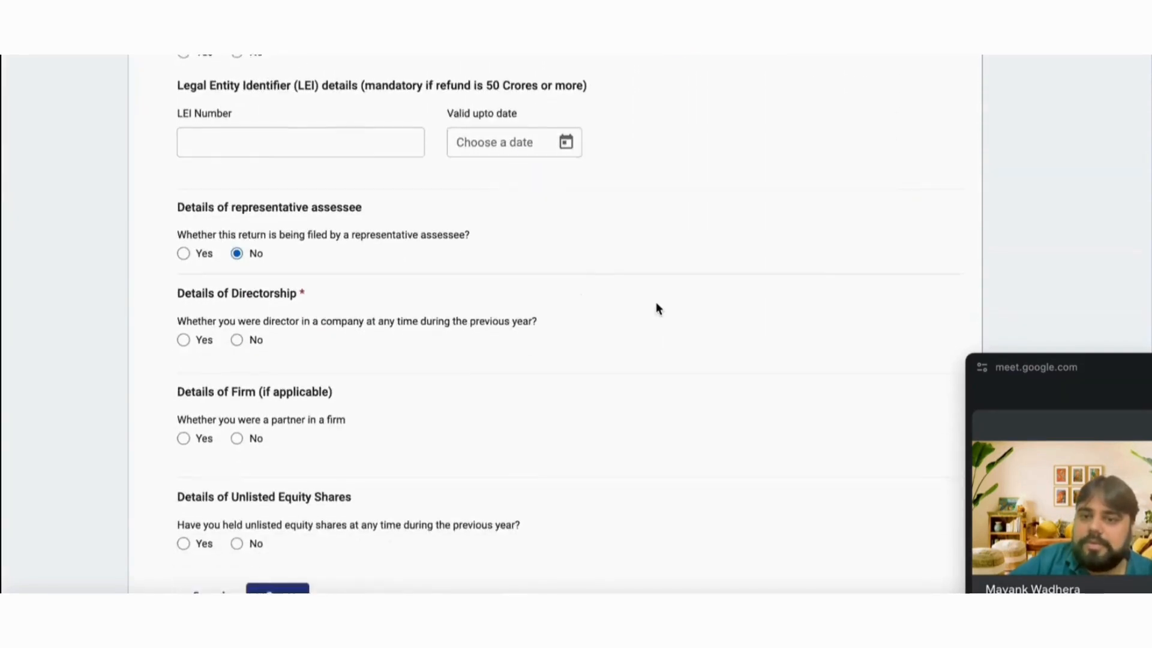
pyautogui.scroll(-1, 656, 309)
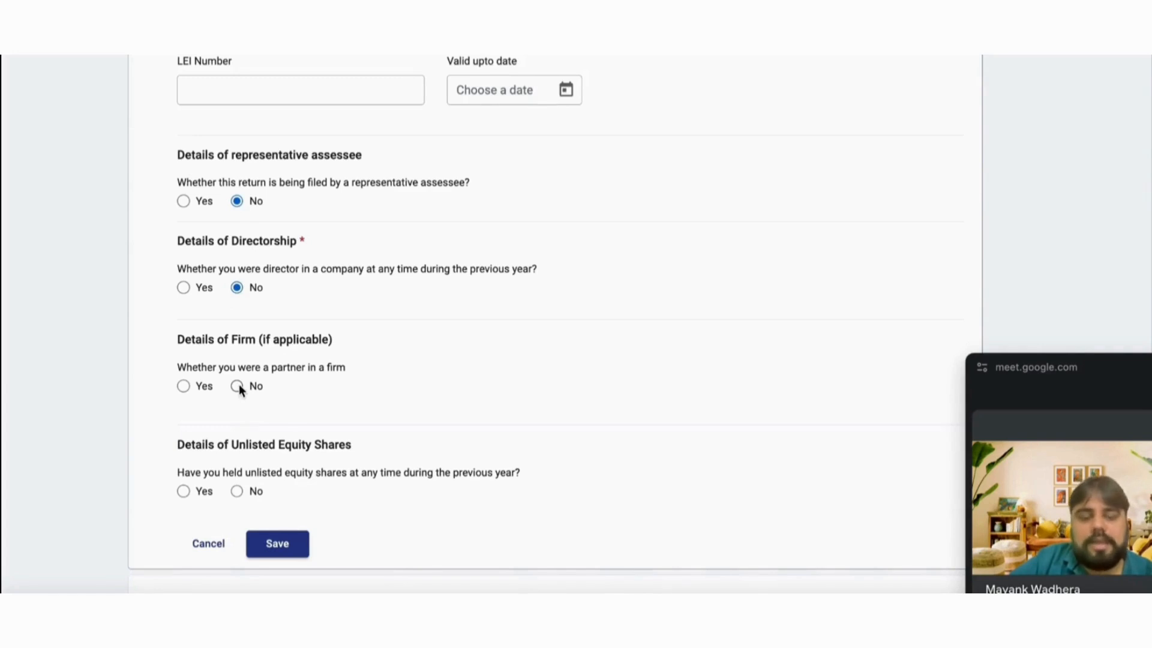
pyautogui.scroll(-2, 239, 385)
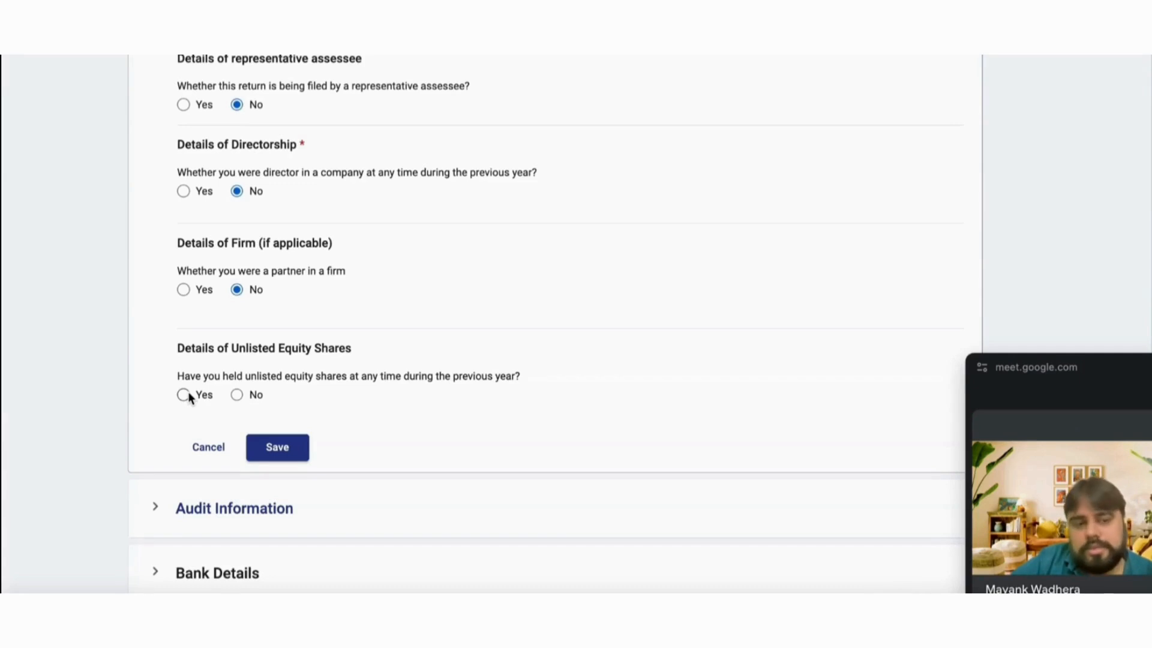
pyautogui.click(236, 395)
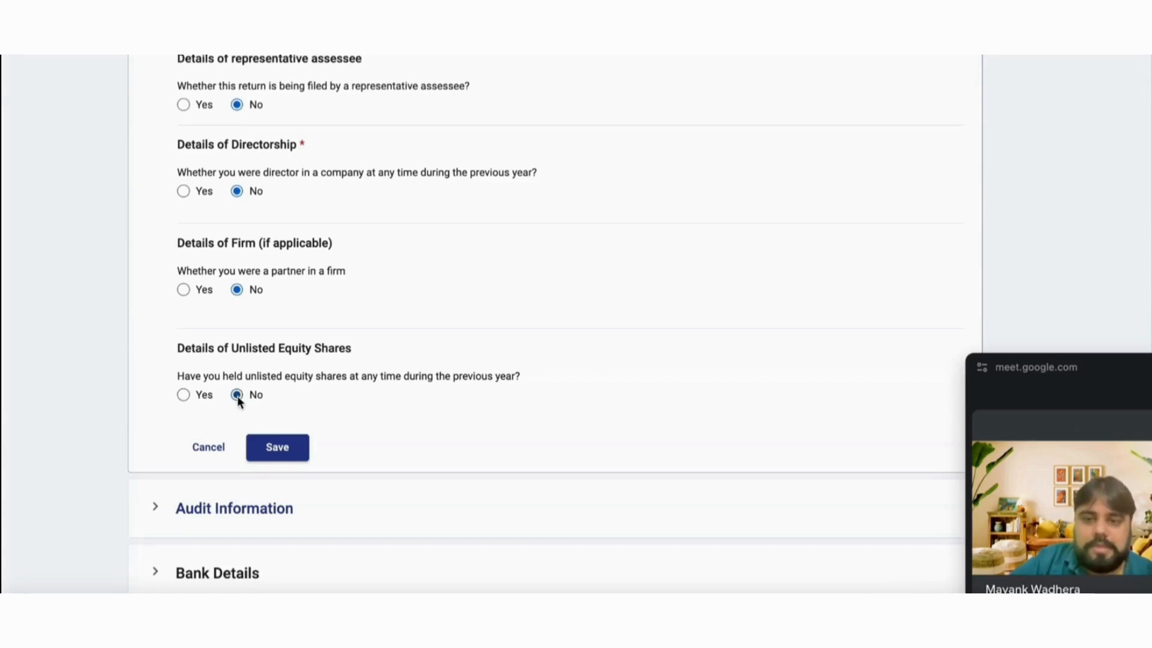
pyautogui.click(277, 447)
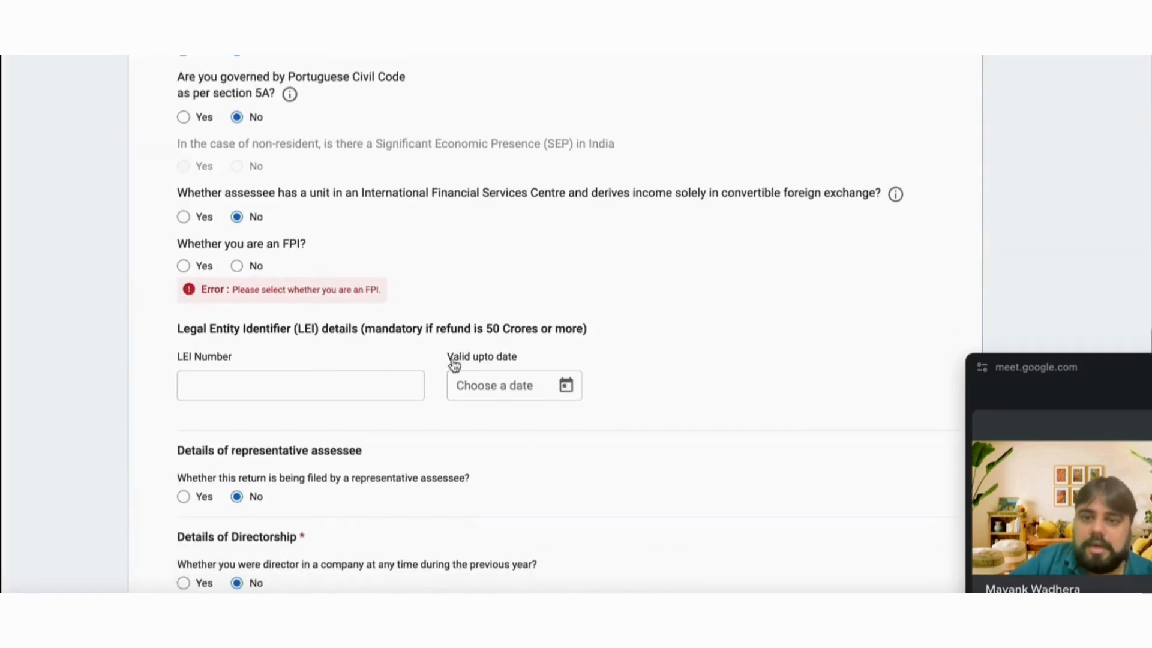
# Answer No to whether the assessee is an FPI and save the Filing Section.
pyautogui.click(236, 266)
pyautogui.scroll(-9, 450, 288)
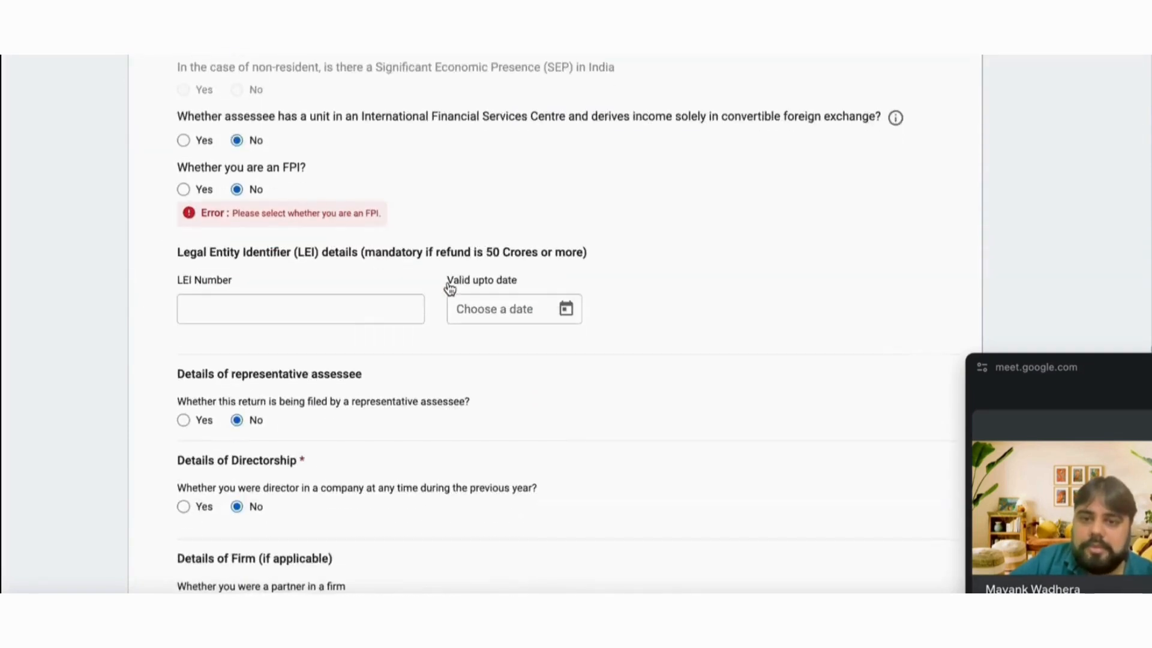
pyautogui.scroll(9, 303, 378)
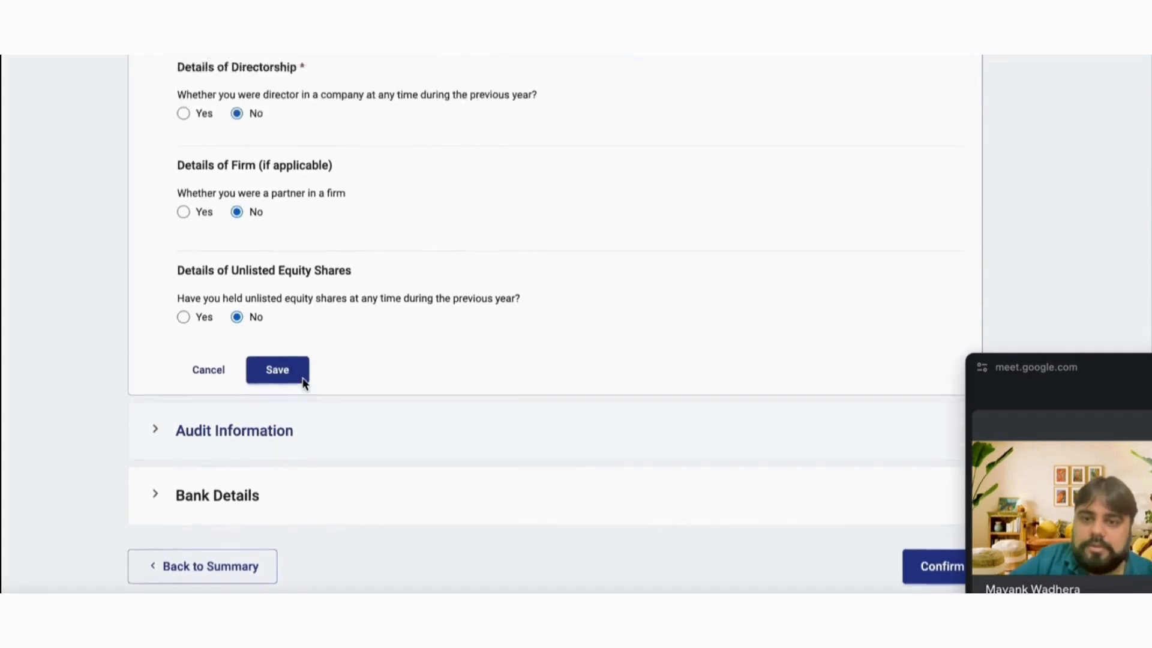
pyautogui.scroll(-9, 303, 378)
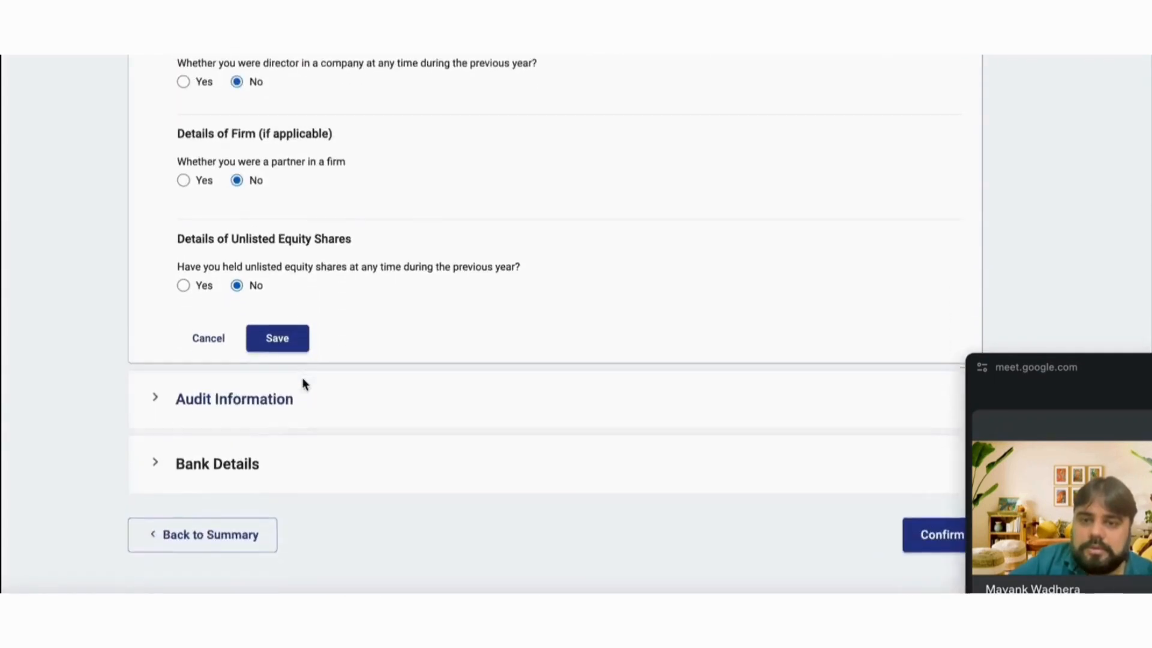
pyautogui.click(290, 332)
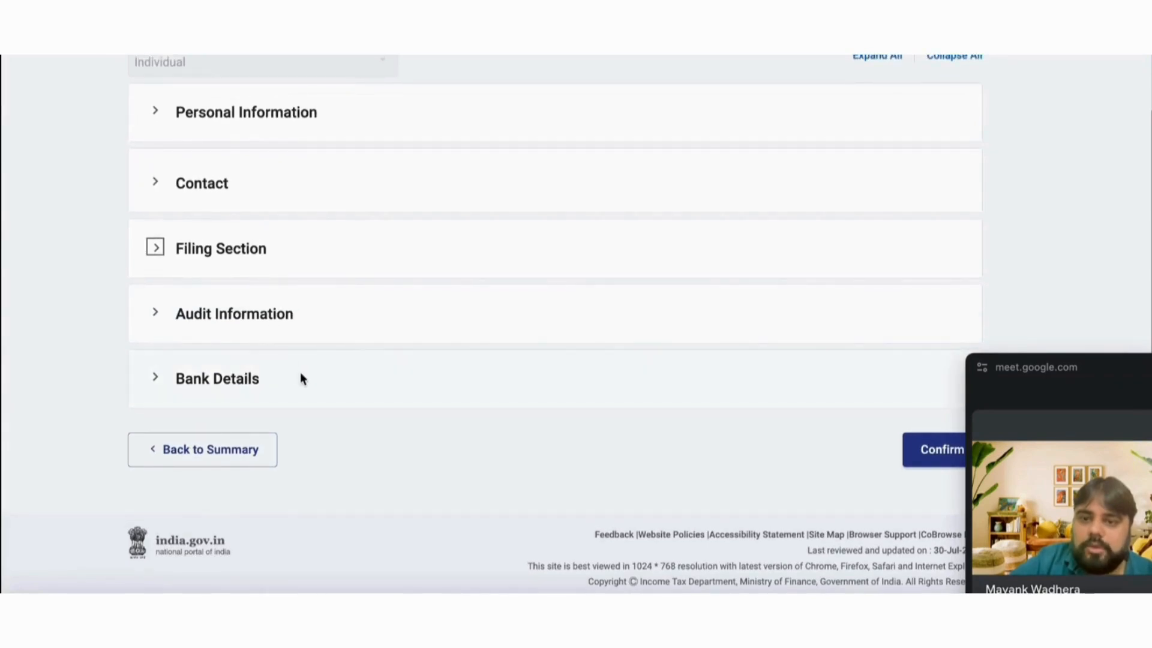
# In Audit Information, answer No on maintaining accounts under section 44AA and Yes on declaring income only under sections 44AE/44B/44BB/44AD/44ADA/44BBA.
pyautogui.click(206, 324)
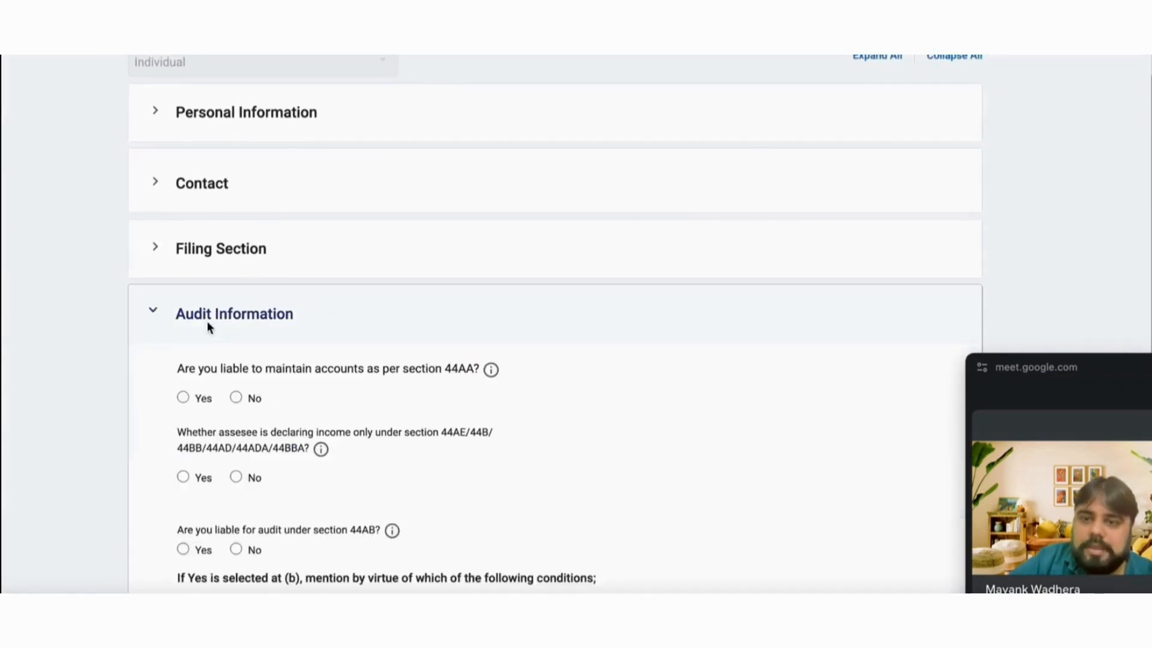
pyautogui.scroll(-2, 82, 356)
pyautogui.scroll(-1, 82, 352)
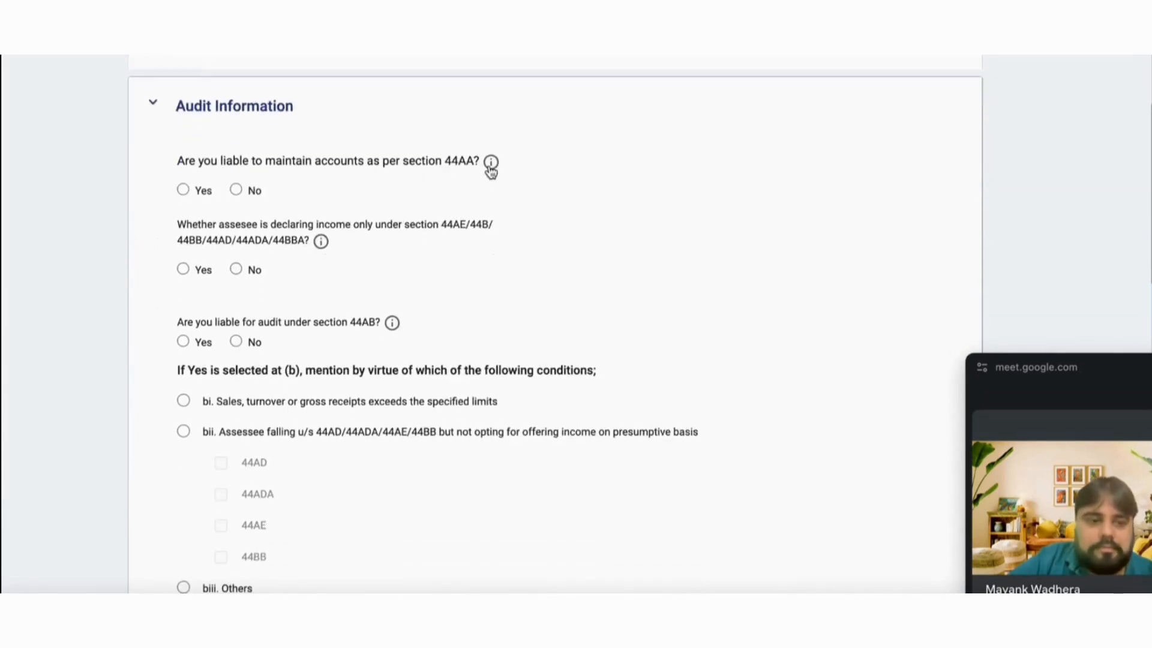
pyautogui.click(236, 189)
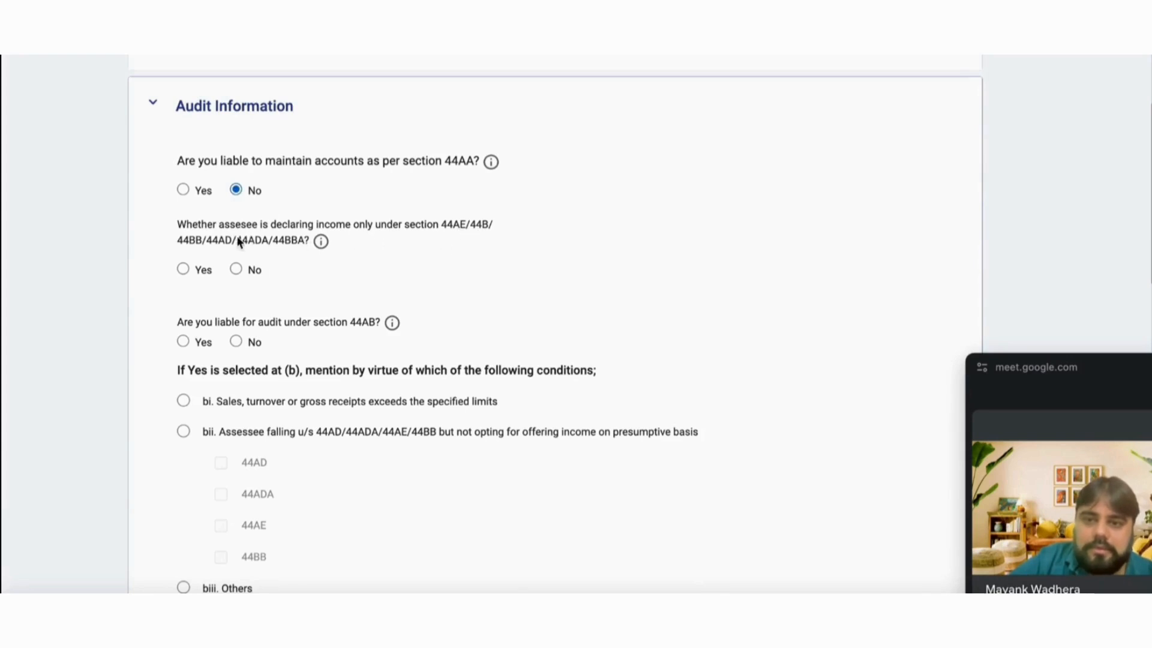
pyautogui.click(183, 269)
# Answer No on liability for audit under section 44AB and on furnishing any other audit report, and save the Audit Information.
pyautogui.scroll(-1, 238, 339)
pyautogui.scroll(-2, 239, 339)
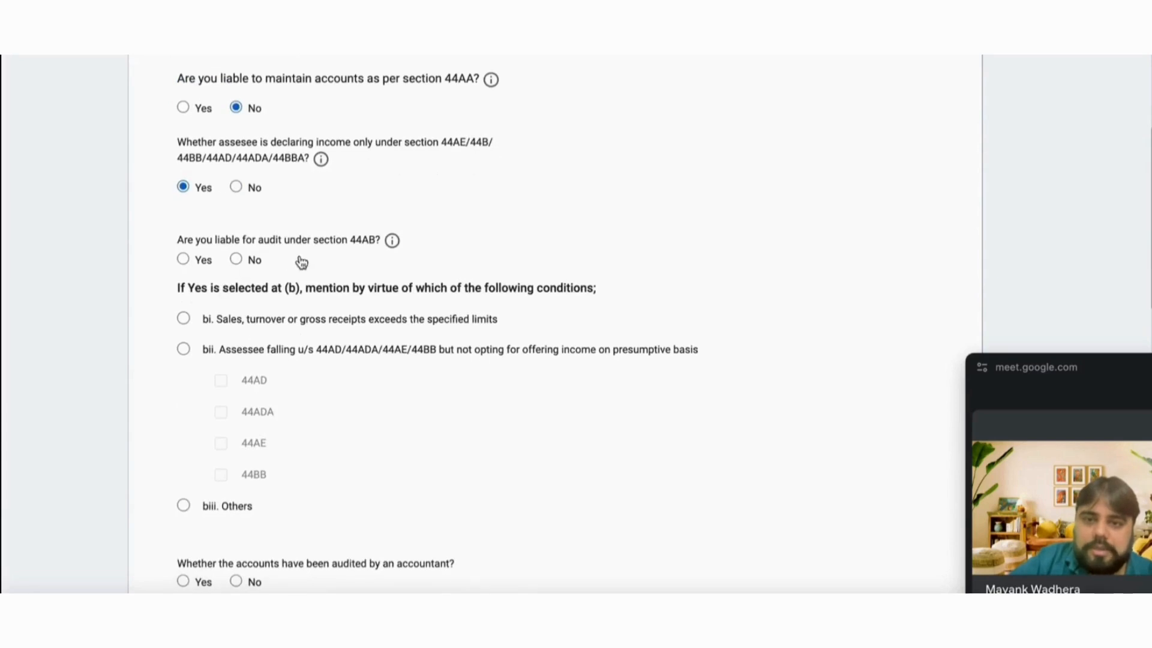
pyautogui.click(236, 260)
pyautogui.scroll(-4, 243, 264)
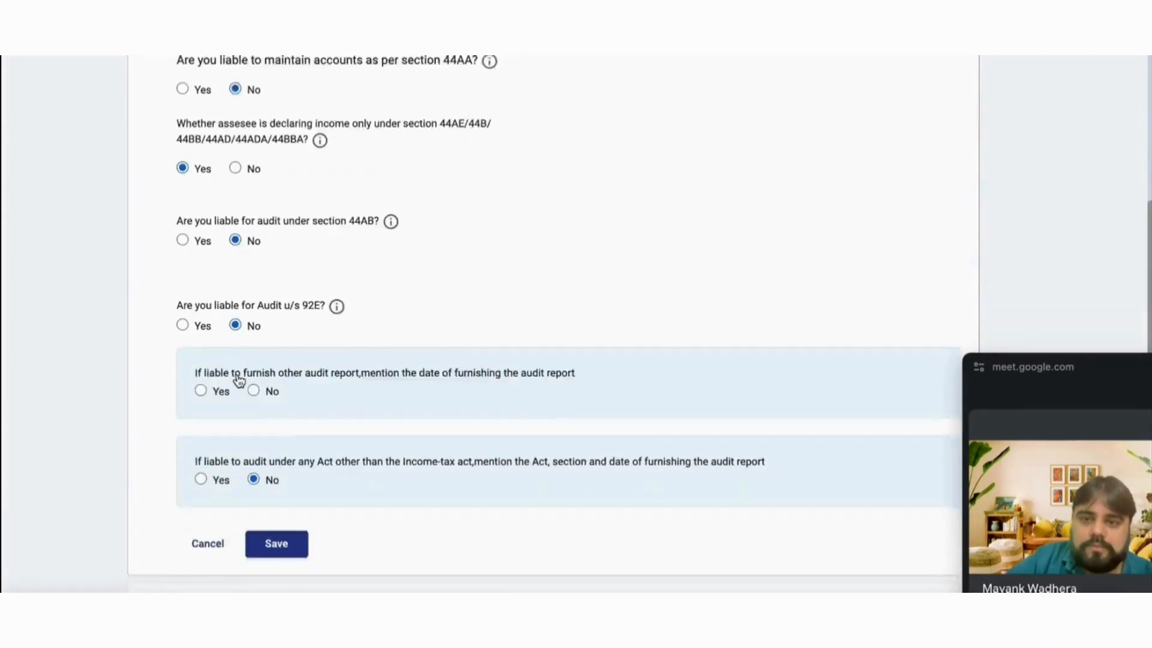
pyautogui.click(253, 298)
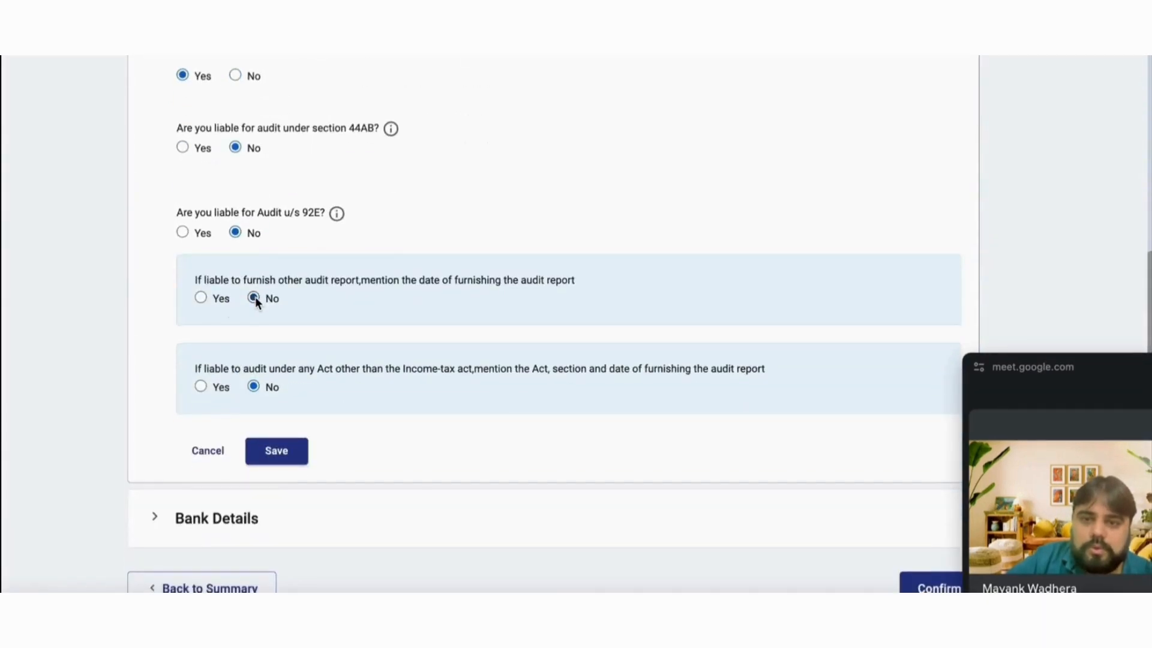
pyautogui.click(279, 459)
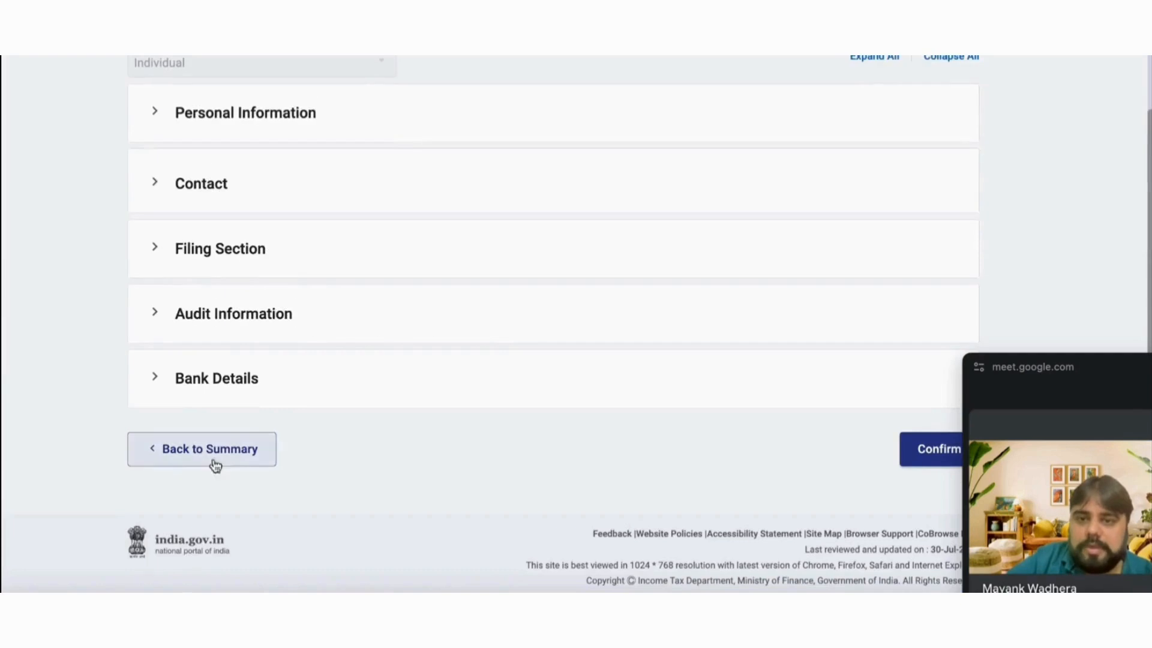
# Review the declared bank account and reporting notes in Bank Details, and confirm Part A - General.
pyautogui.click(237, 384)
pyautogui.scroll(-1, 114, 420)
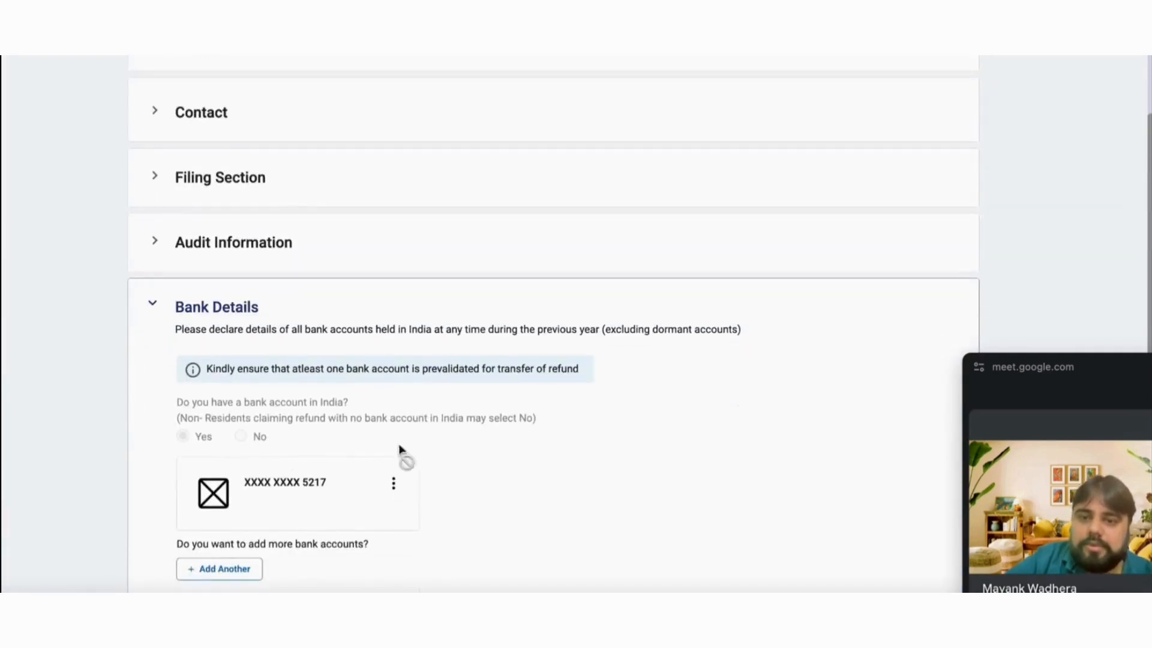
pyautogui.scroll(-1, 390, 482)
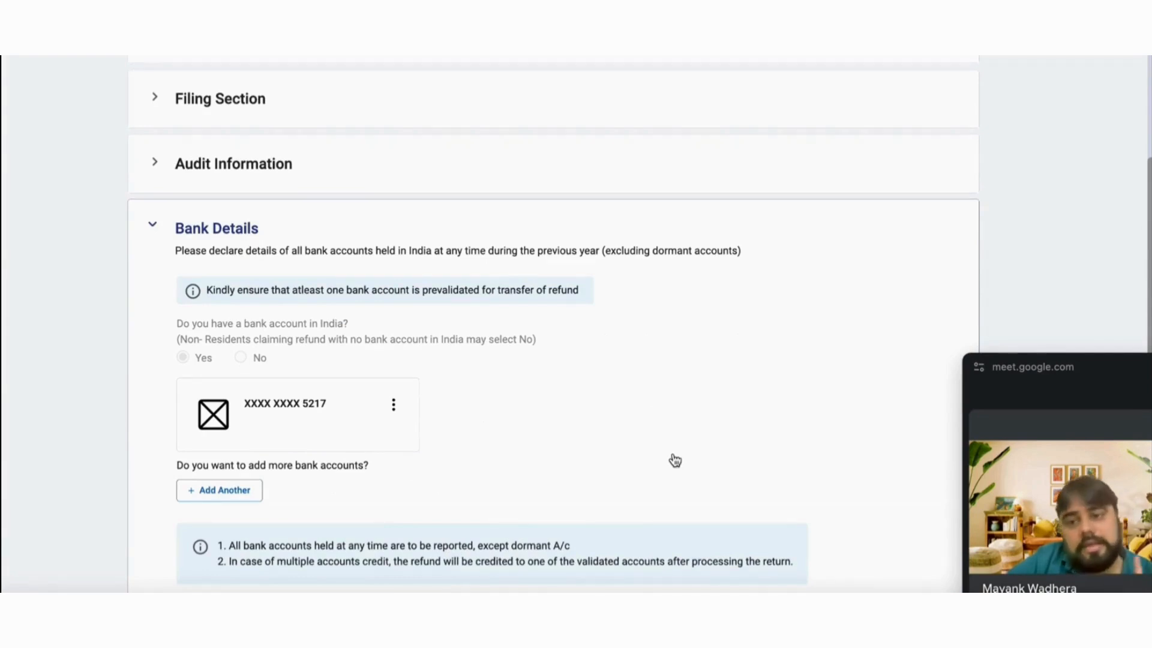
pyautogui.scroll(-2, 675, 460)
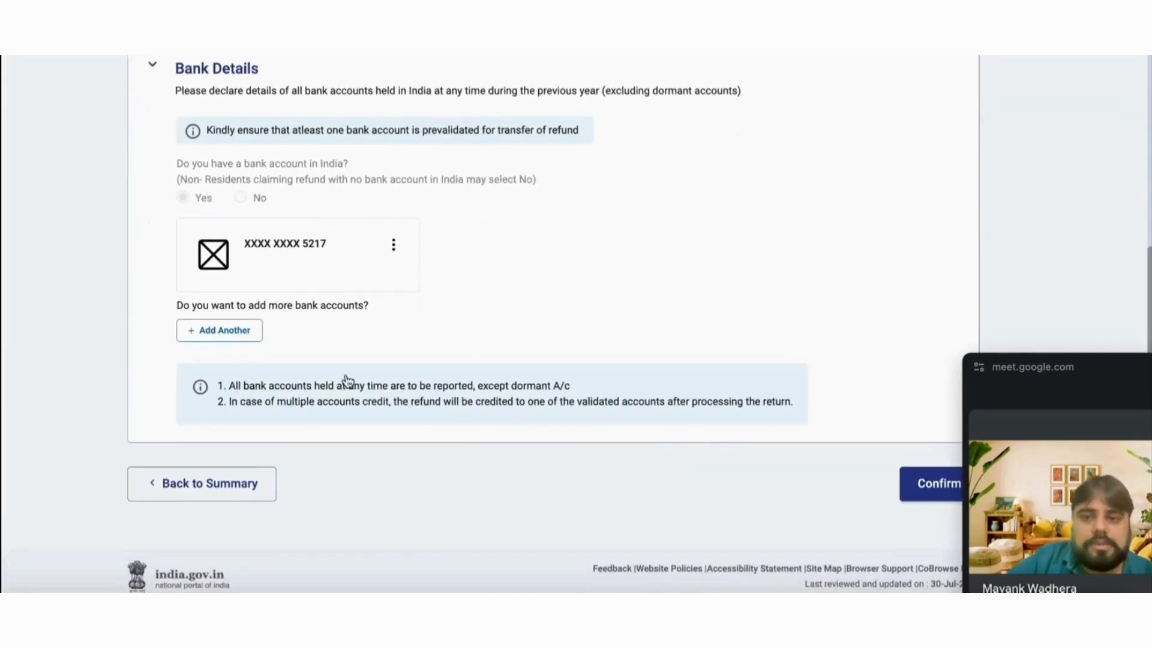
pyautogui.click(925, 491)
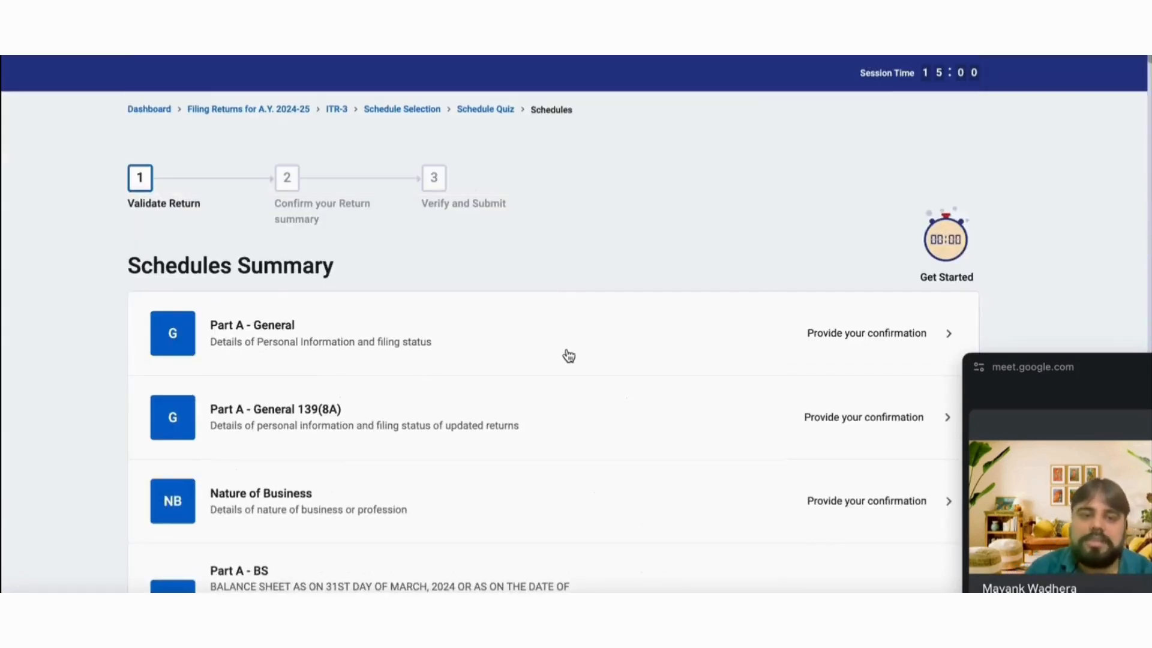
# Open the Nature of Business schedule, start a new business entry, and open its code list.
pyautogui.scroll(-1, 619, 354)
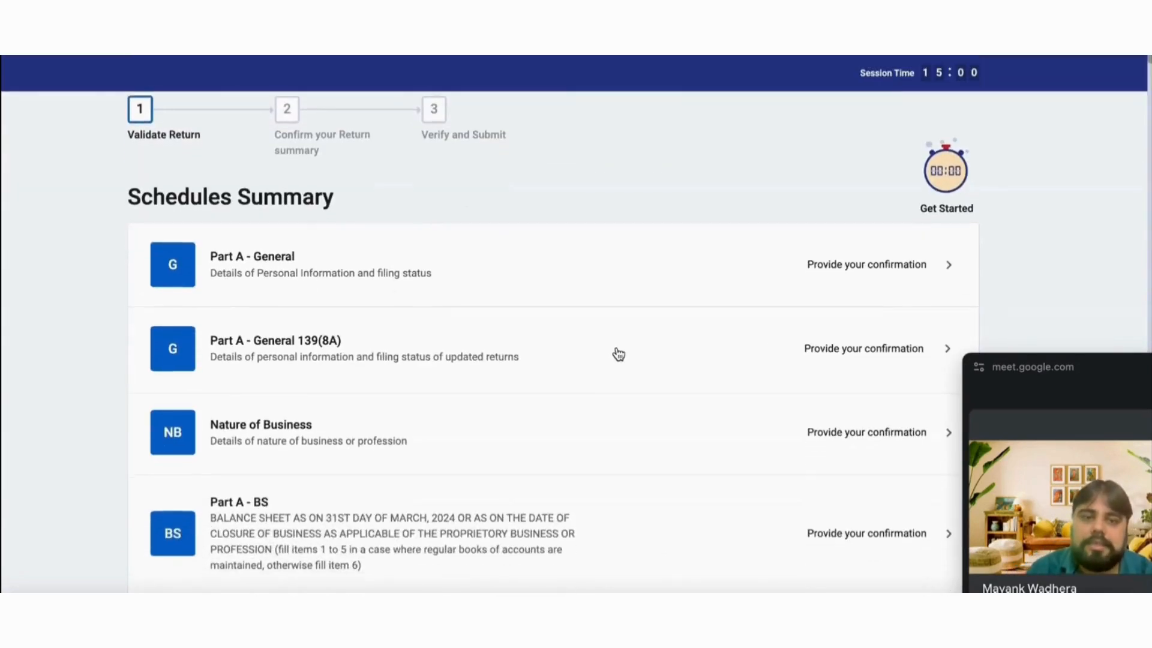
pyautogui.scroll(-1, 619, 354)
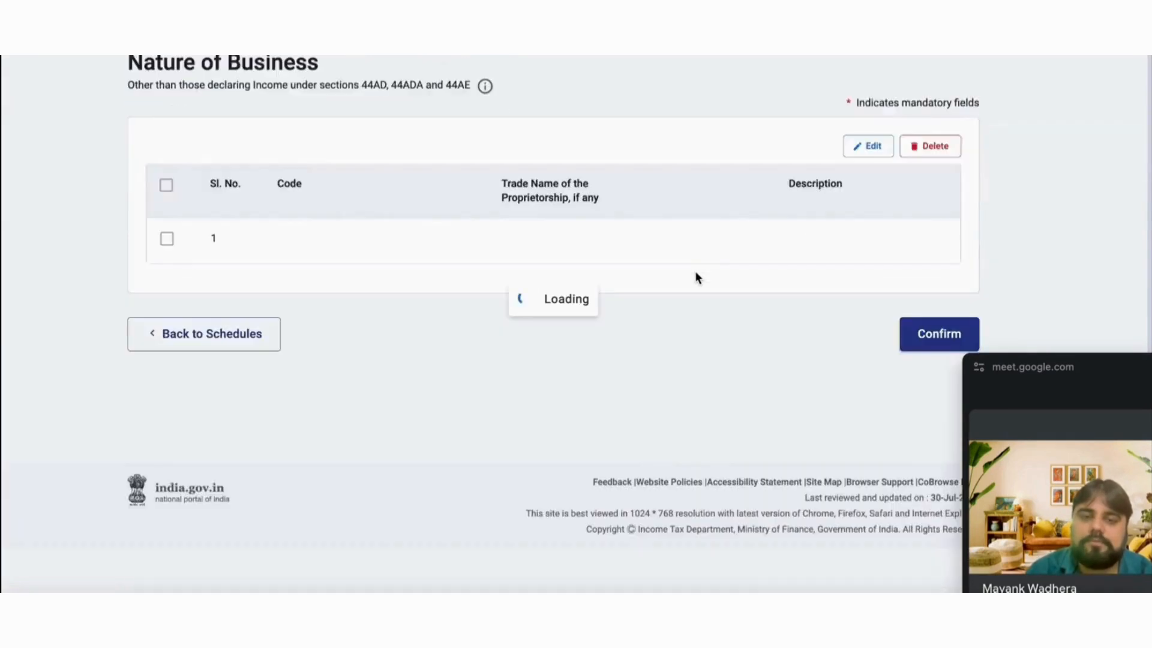
pyautogui.click(193, 282)
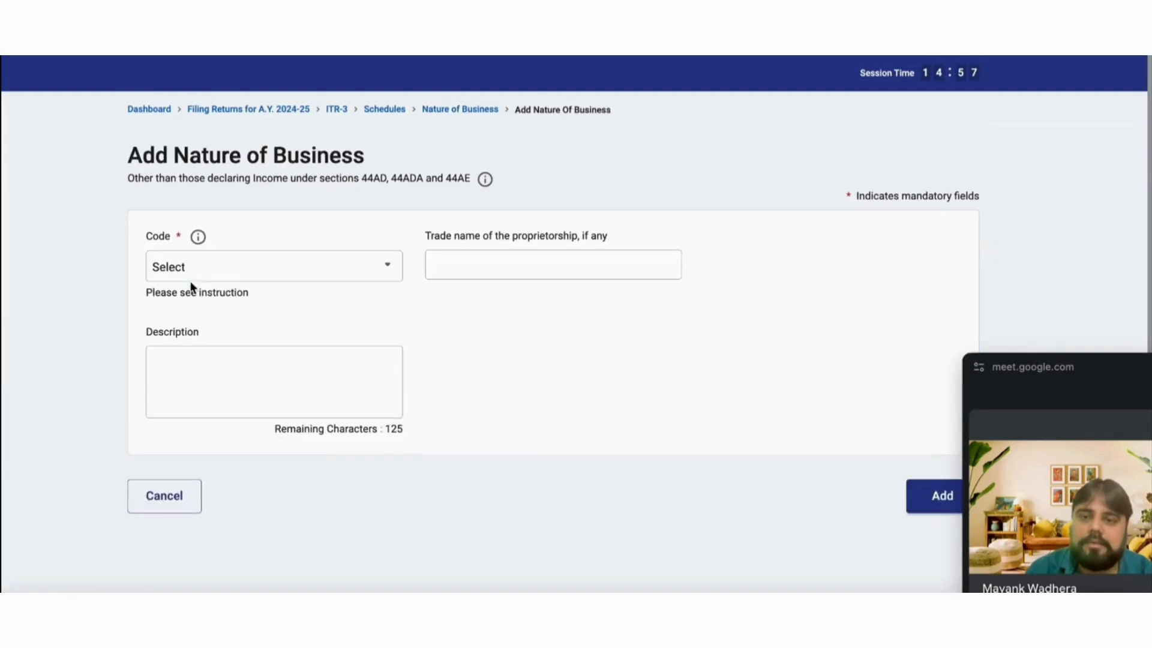
pyautogui.click(200, 268)
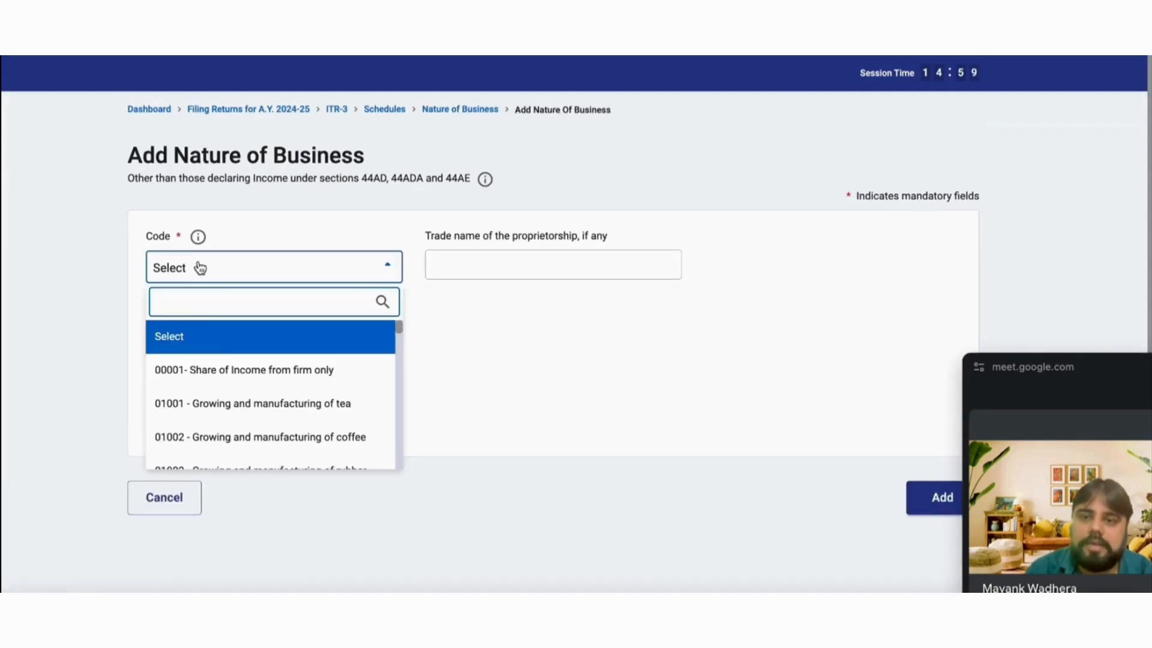
pyautogui.write('SE')
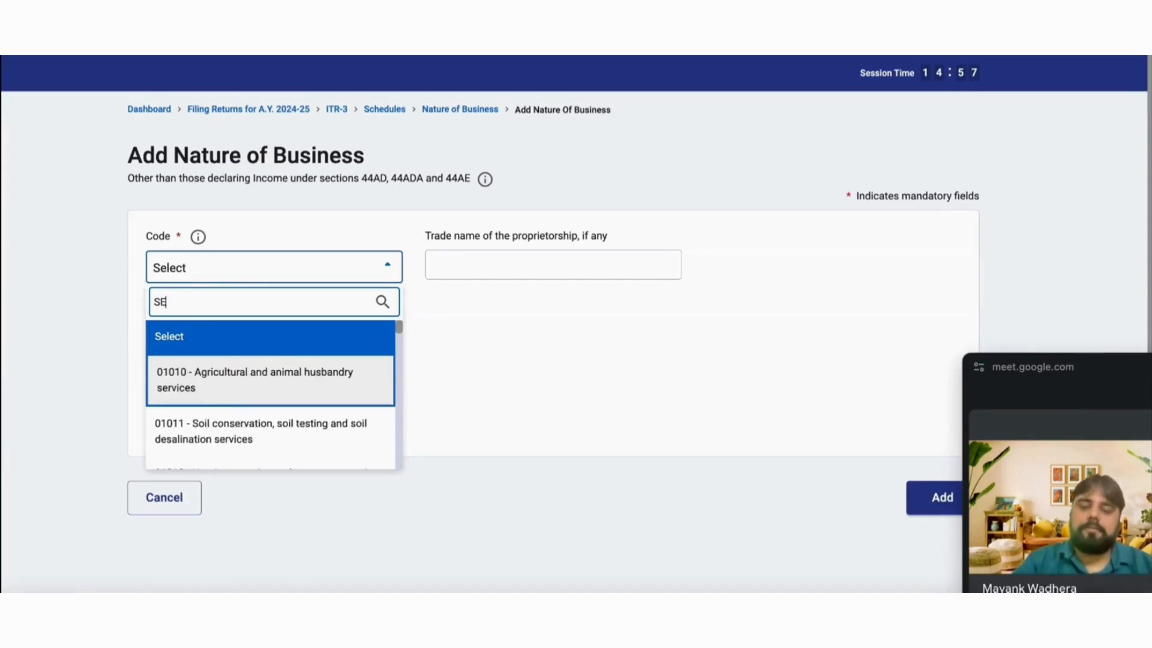
pyautogui.write('RVICE')
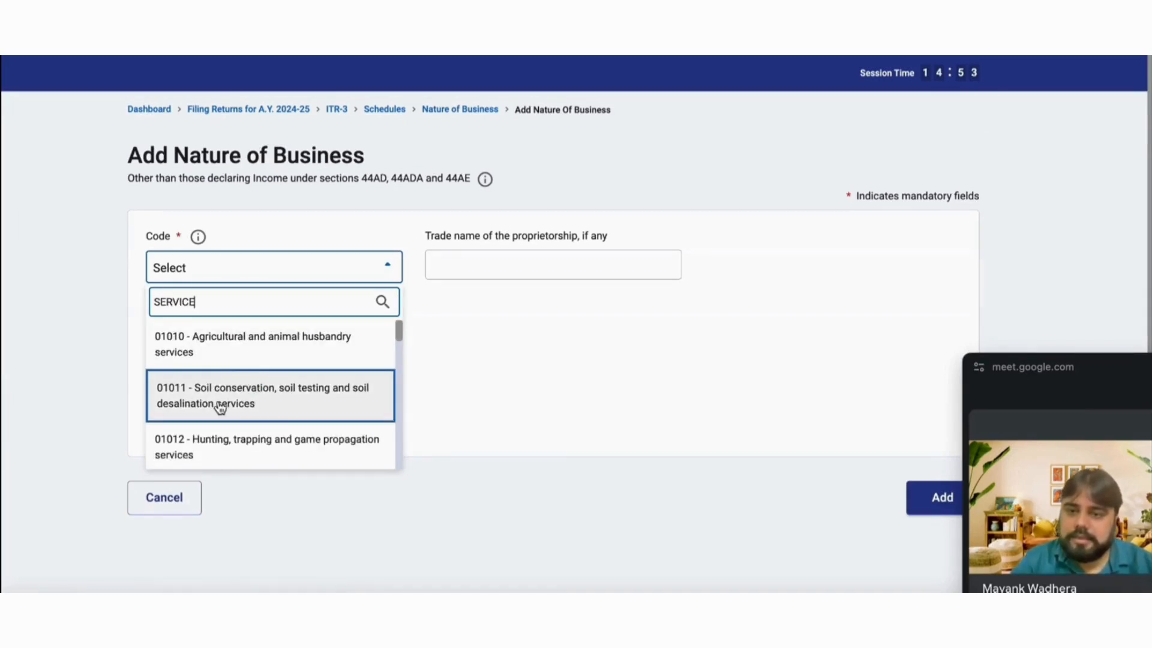
pyautogui.scroll(-5, 280, 421)
pyautogui.scroll(-10, 279, 419)
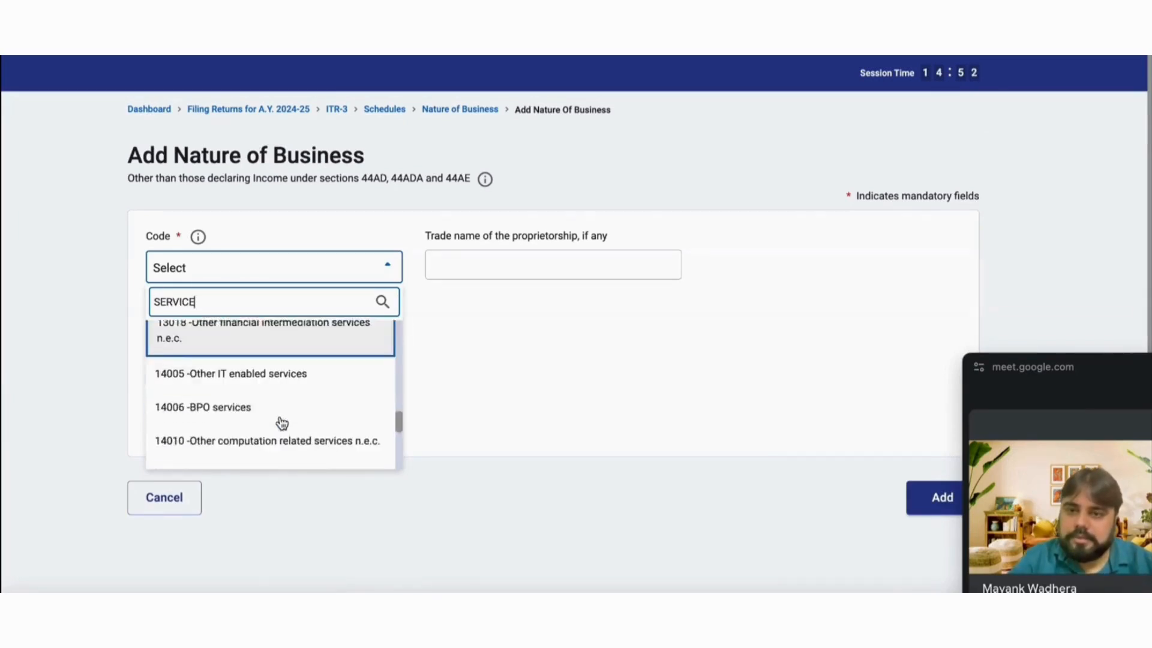
pyautogui.press('BackSpace')
pyautogui.press('BackSpace')
pyautogui.press('BackSpace')
pyautogui.press('BackSpace')
pyautogui.press('BackSpace')
pyautogui.press('BackSpace')
pyautogui.press('BackSpace')
# Search the business codes for "service" and select 21008 -Other services n.e.c. as the entry's code.
pyautogui.write('s')
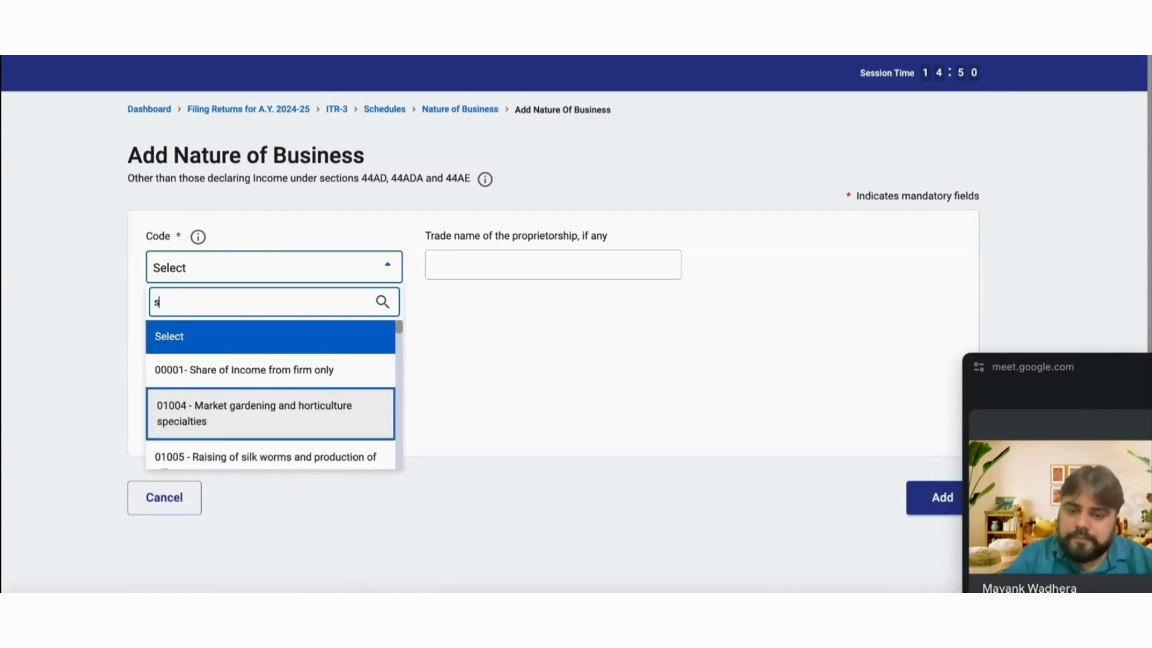
pyautogui.write('ervice')
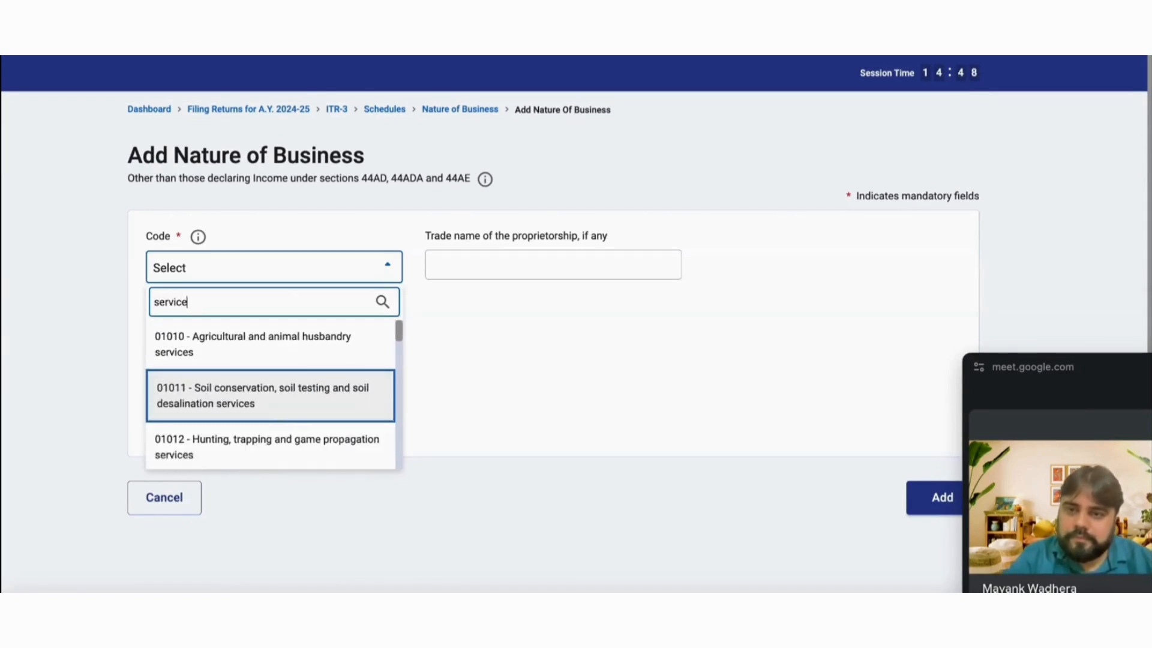
pyautogui.scroll(-10, 326, 412)
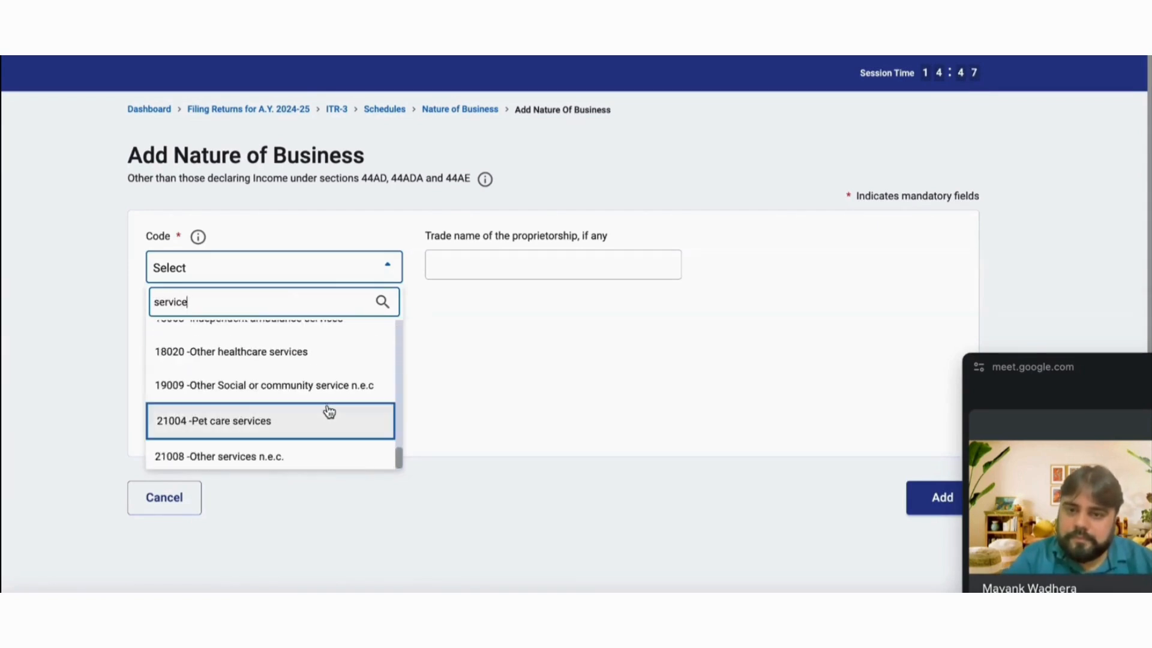
pyautogui.click(307, 456)
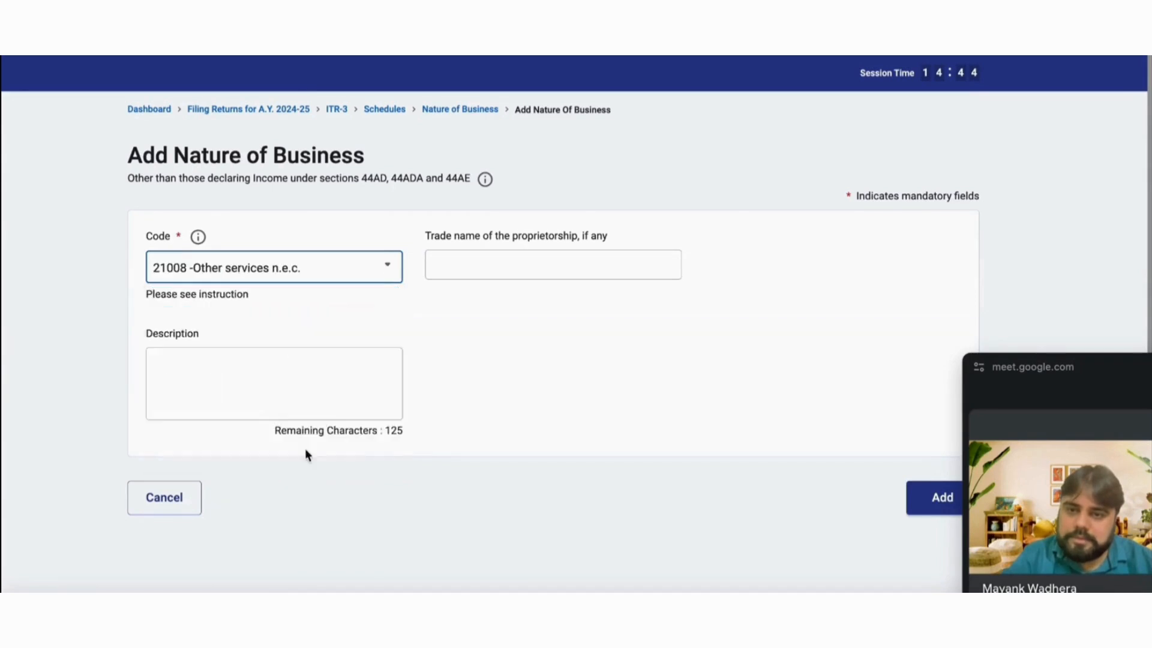
# Enter trade name "mkw" and description "it servcies", add the business entry, and confirm the Nature of Business schedule.
pyautogui.click(498, 258)
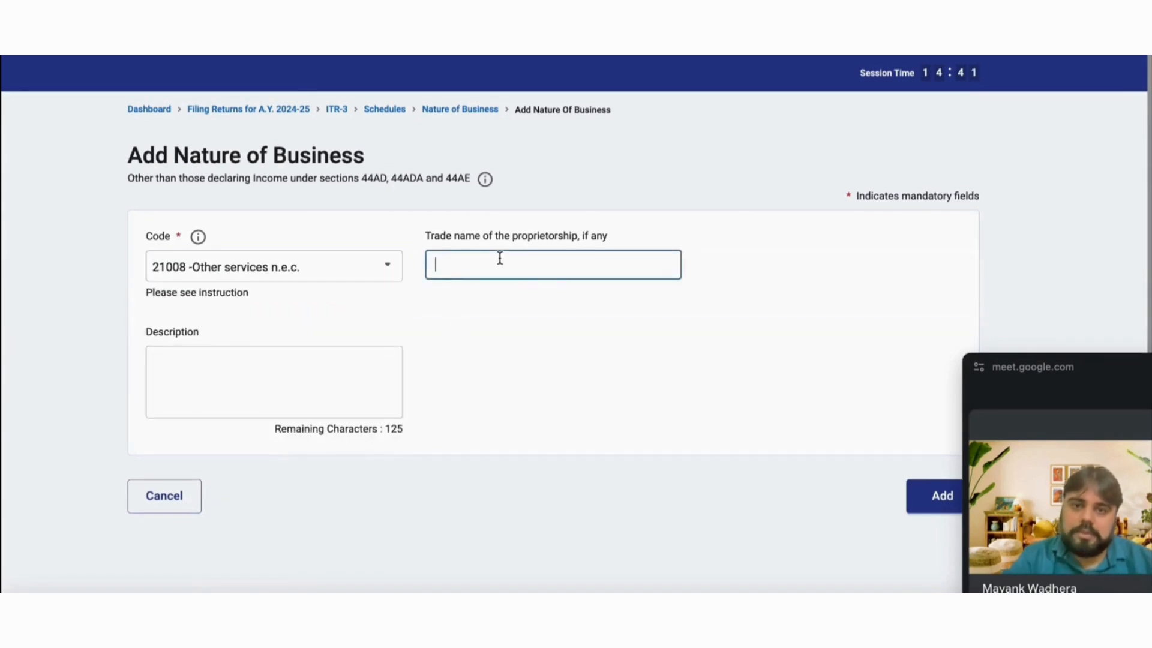
pyautogui.write('mkw')
pyautogui.click(347, 373)
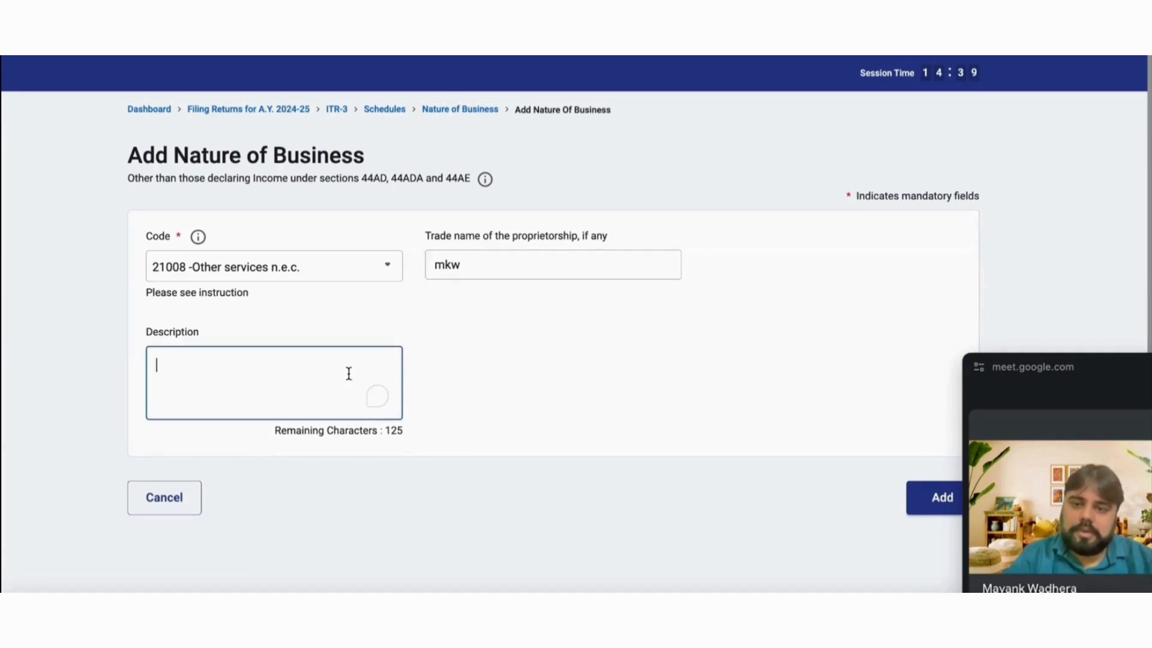
pyautogui.write('it servcies')
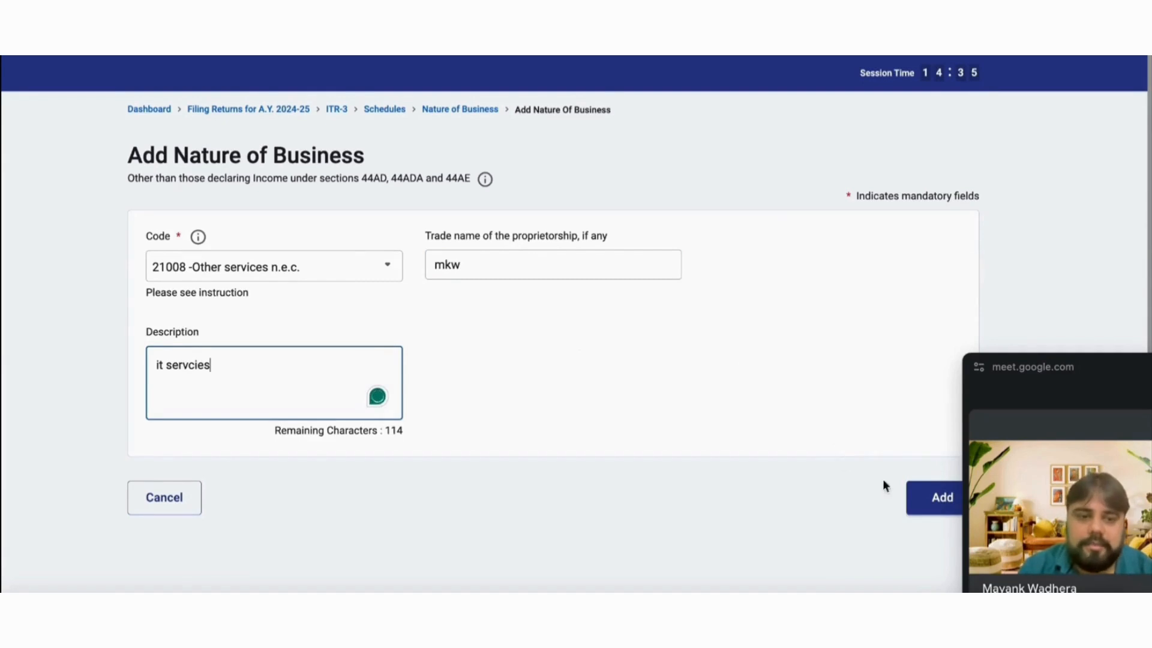
pyautogui.click(923, 503)
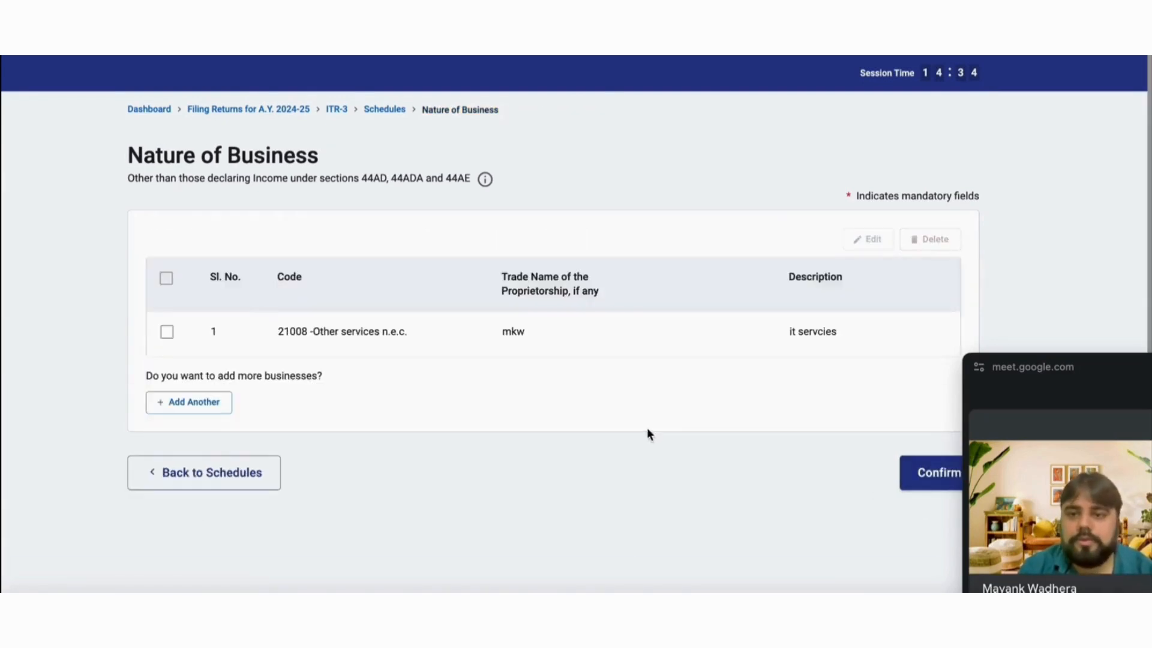
pyautogui.click(927, 479)
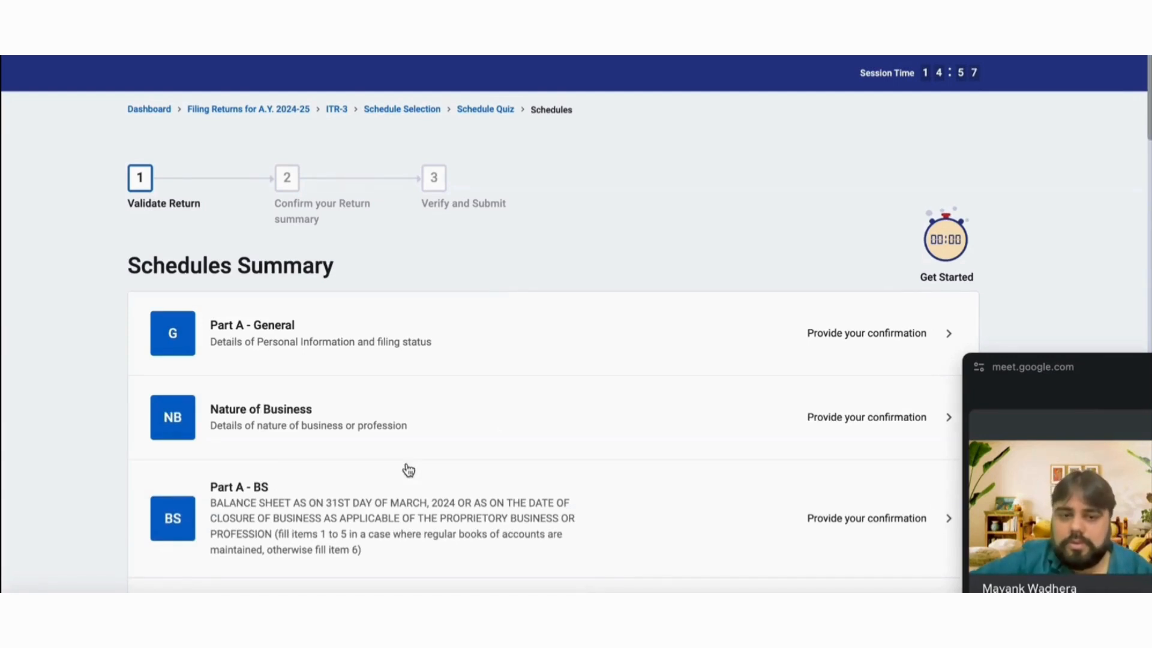
# Open the Part A - BS schedule and expand its No Account Cases section.
pyautogui.scroll(-3, 408, 470)
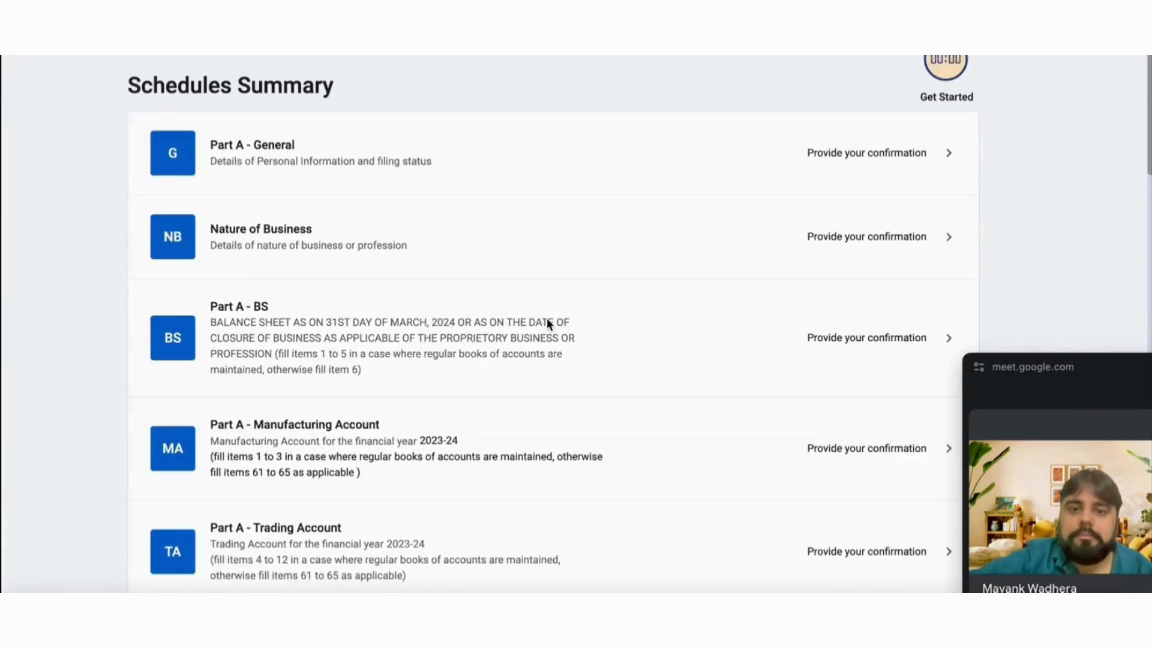
pyautogui.click(742, 336)
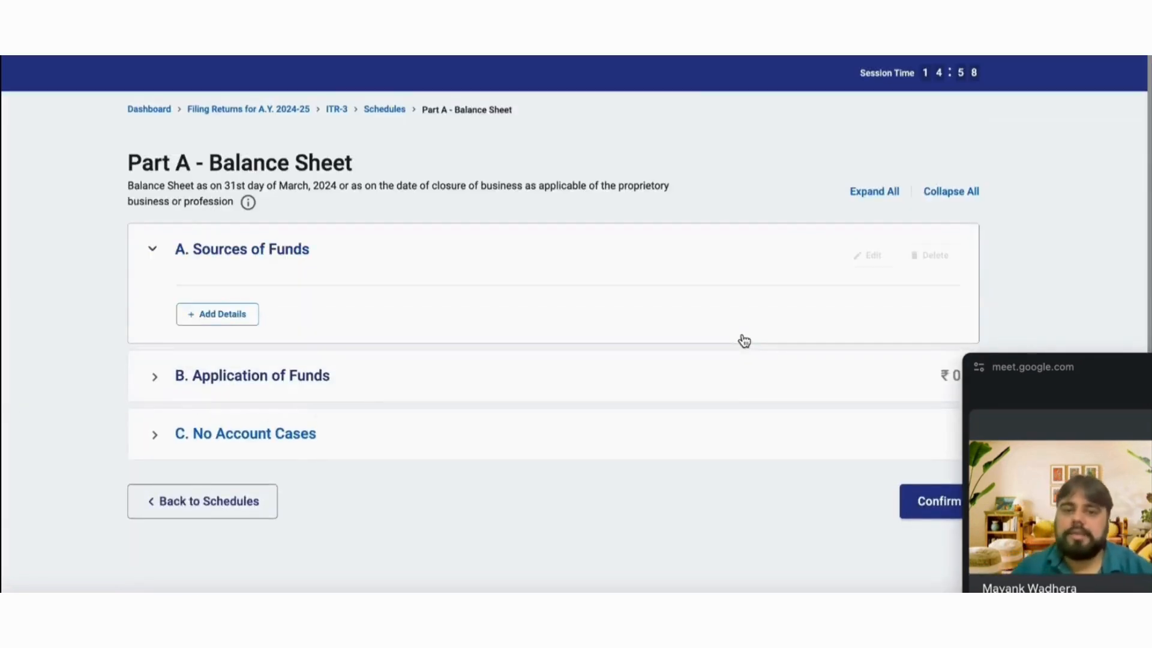
pyautogui.click(295, 441)
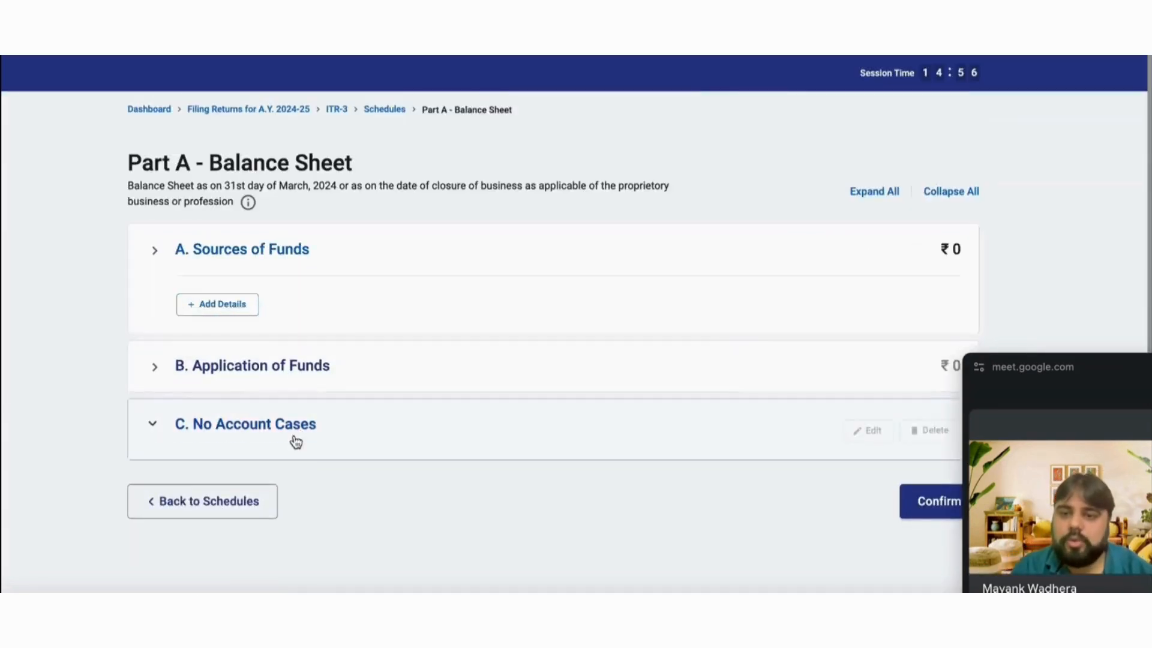
pyautogui.scroll(-2, 294, 439)
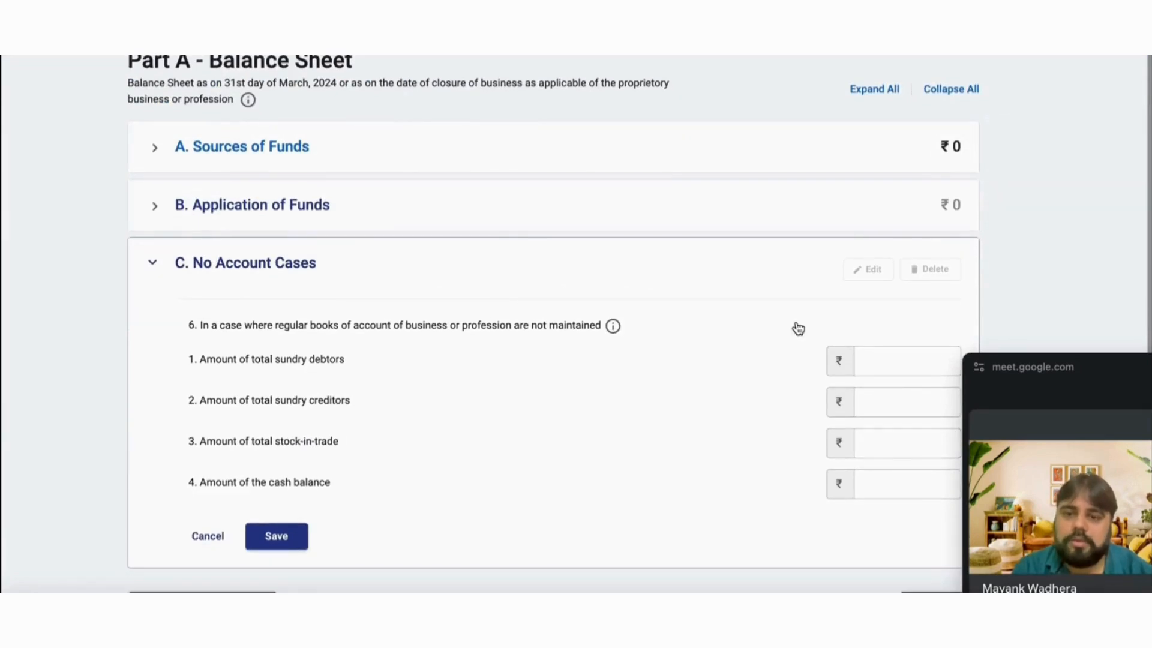
# Enter 0 for total sundry debtors, sundry creditors, stock-in-trade and cash balance, save No Account Cases, and confirm the Balance Sheet.
pyautogui.click(882, 359)
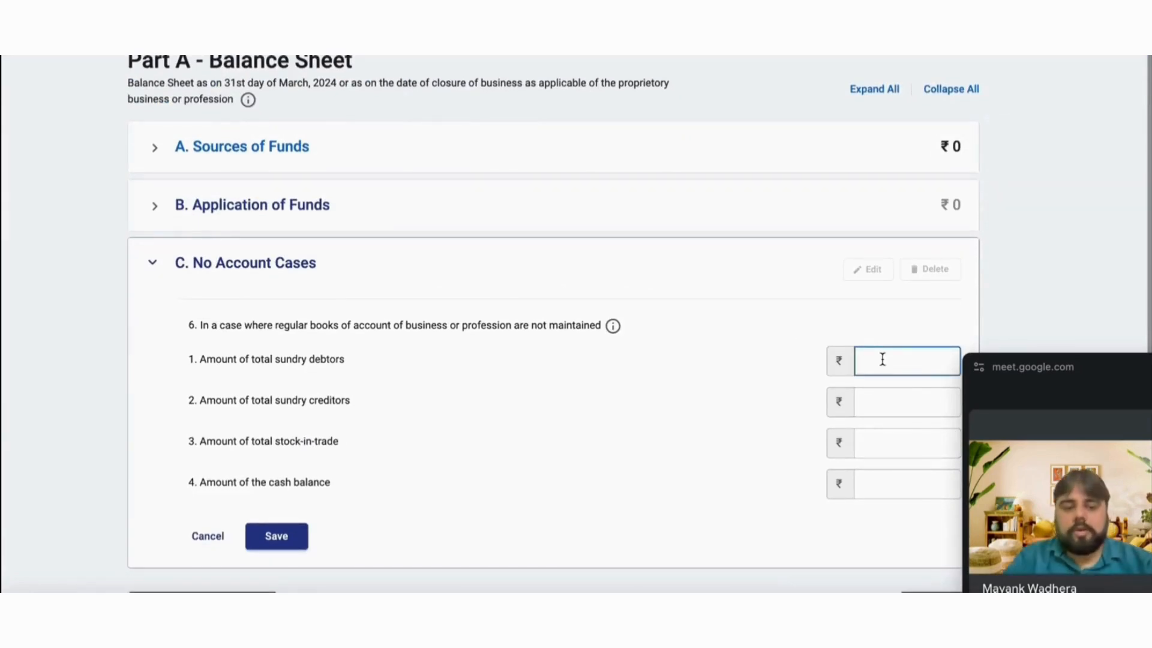
pyautogui.write('0')
pyautogui.press('Tab')
pyautogui.write('0')
pyautogui.press('Tab')
pyautogui.write('0')
pyautogui.press('Tab')
pyautogui.write('0')
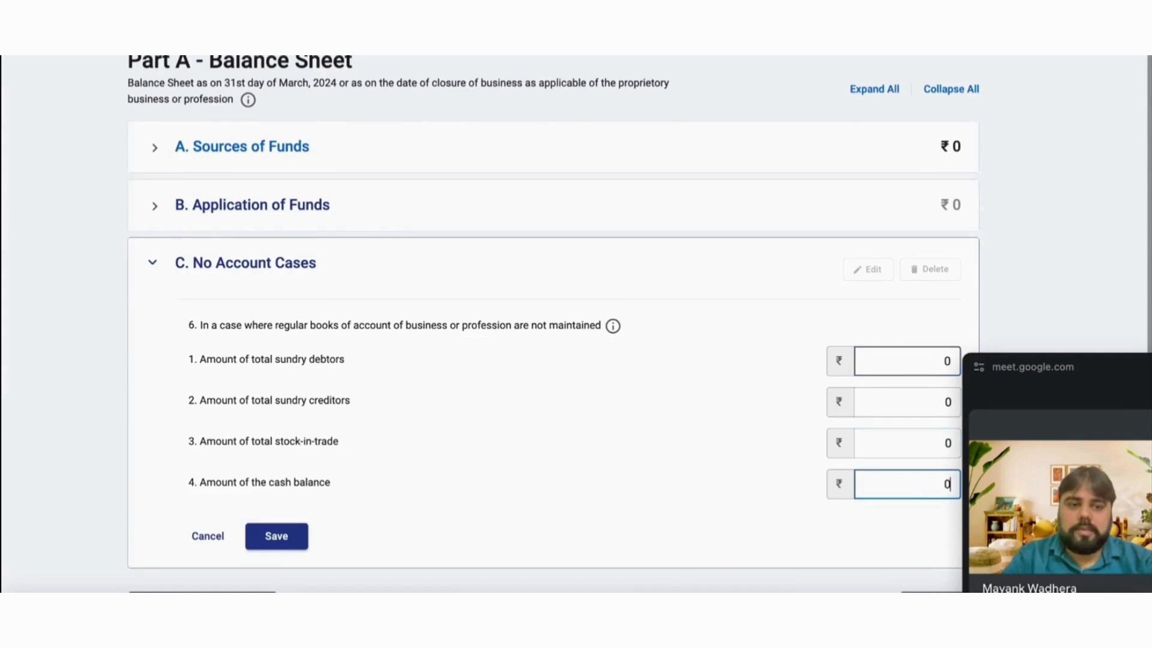
pyautogui.click(275, 536)
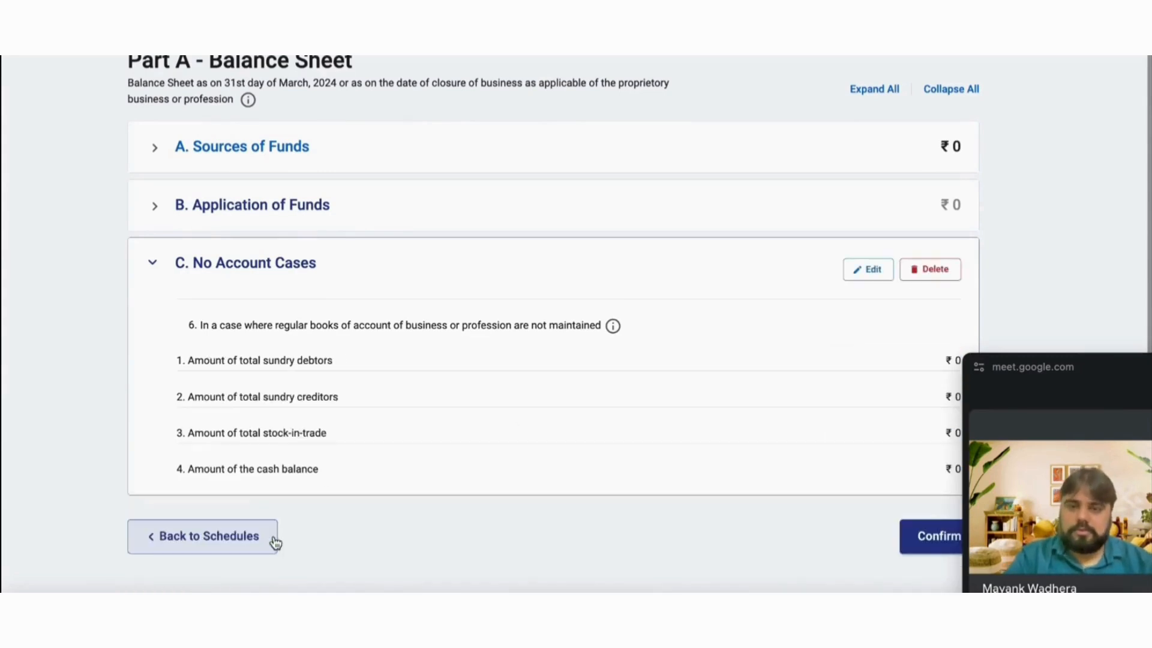
pyautogui.click(916, 540)
pyautogui.click(714, 363)
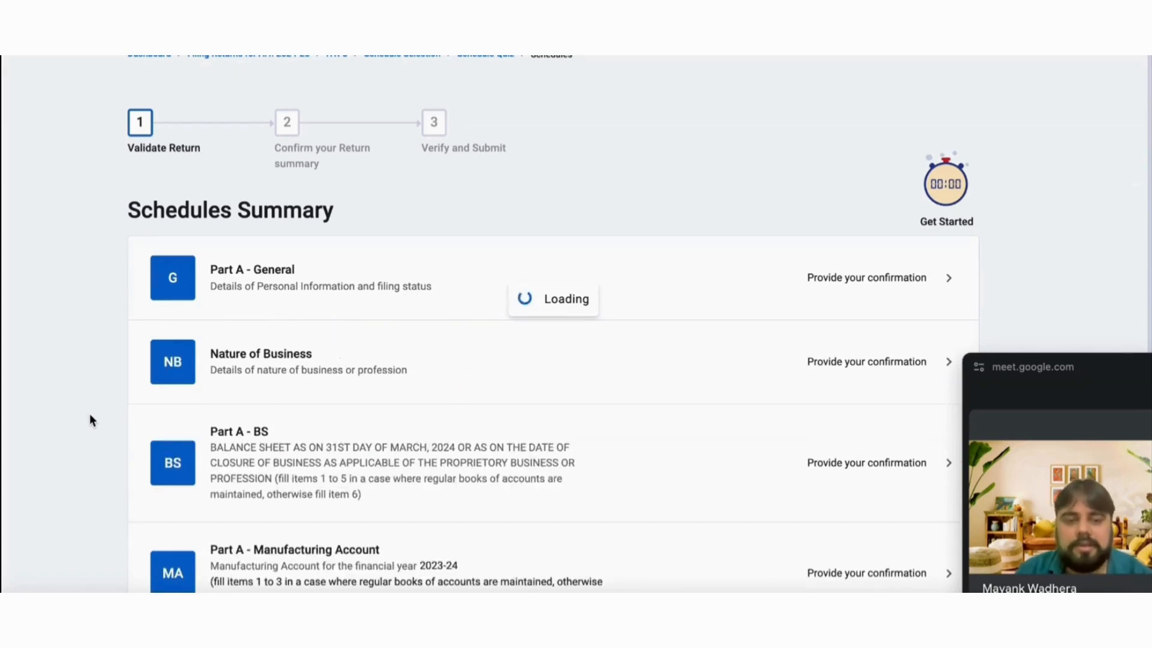
# Open the Part A - Trading Account schedule from the Schedules Summary and go through its credit and debit items.
pyautogui.scroll(-2, 118, 453)
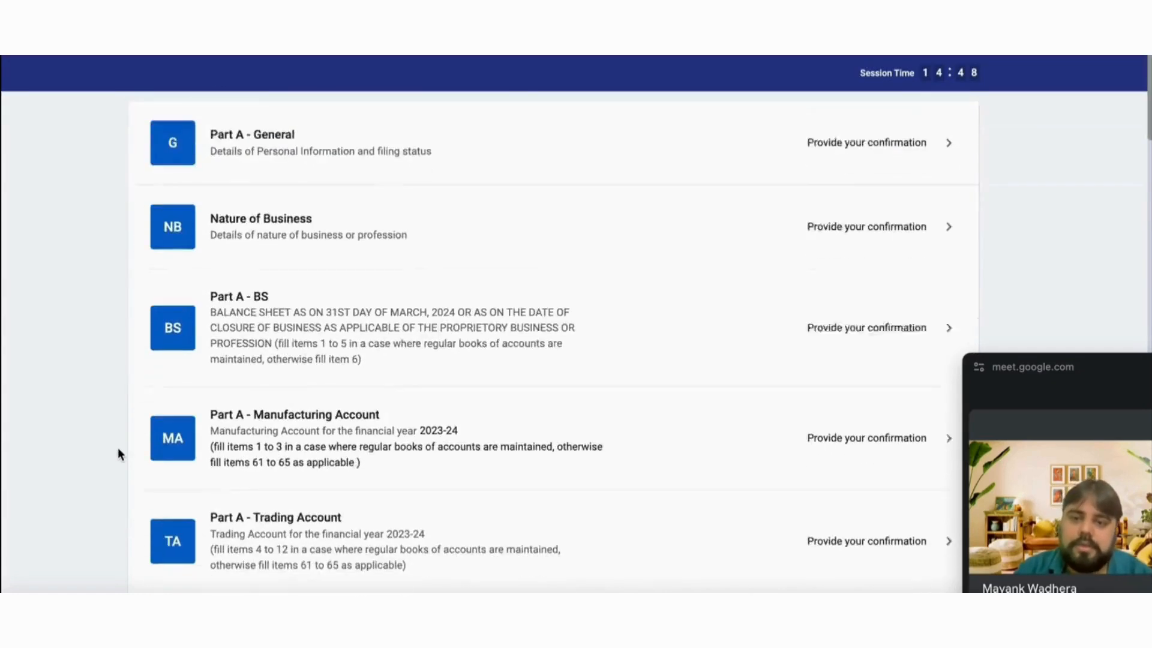
pyautogui.scroll(-2, 117, 447)
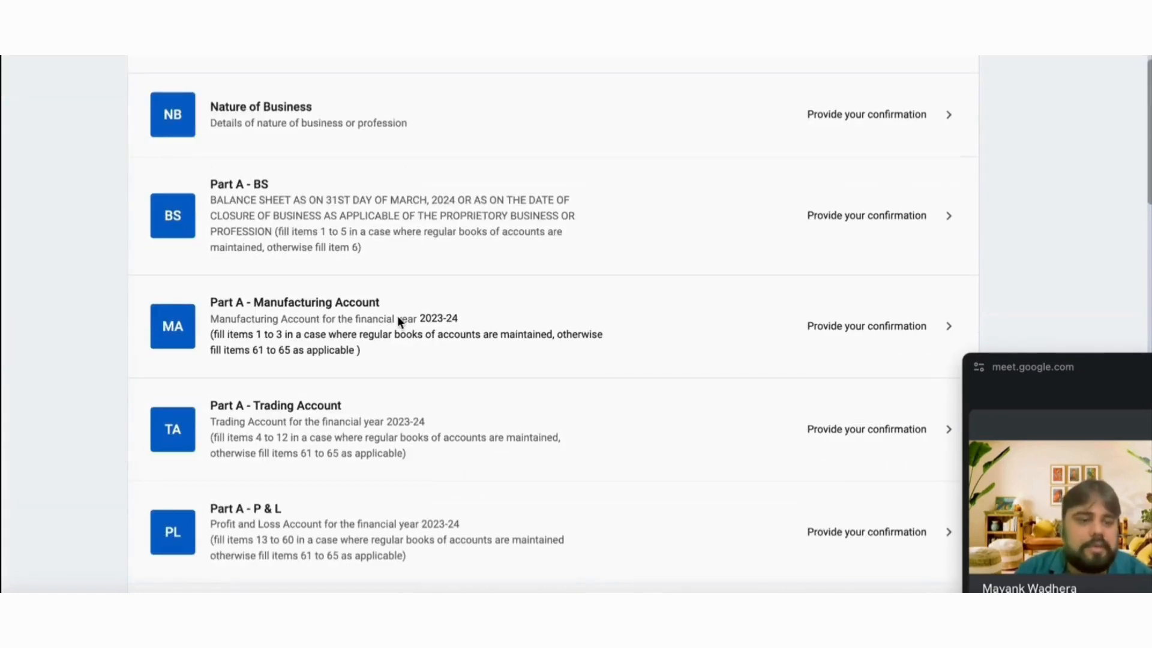
pyautogui.scroll(-2, 494, 360)
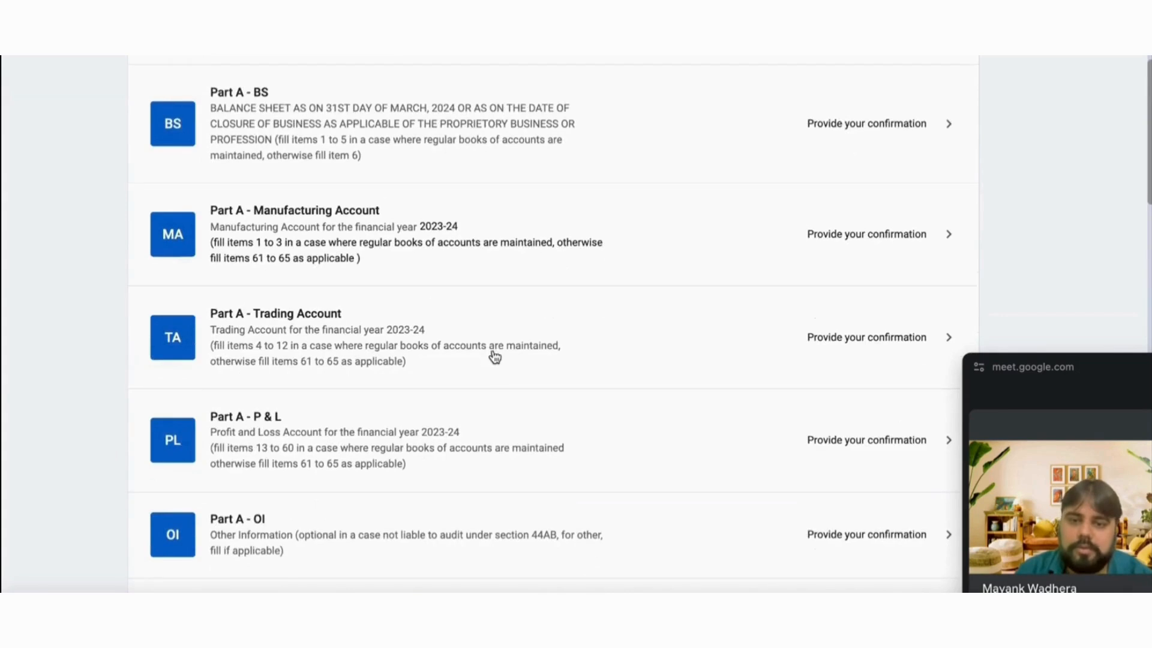
pyautogui.scroll(-2, 493, 353)
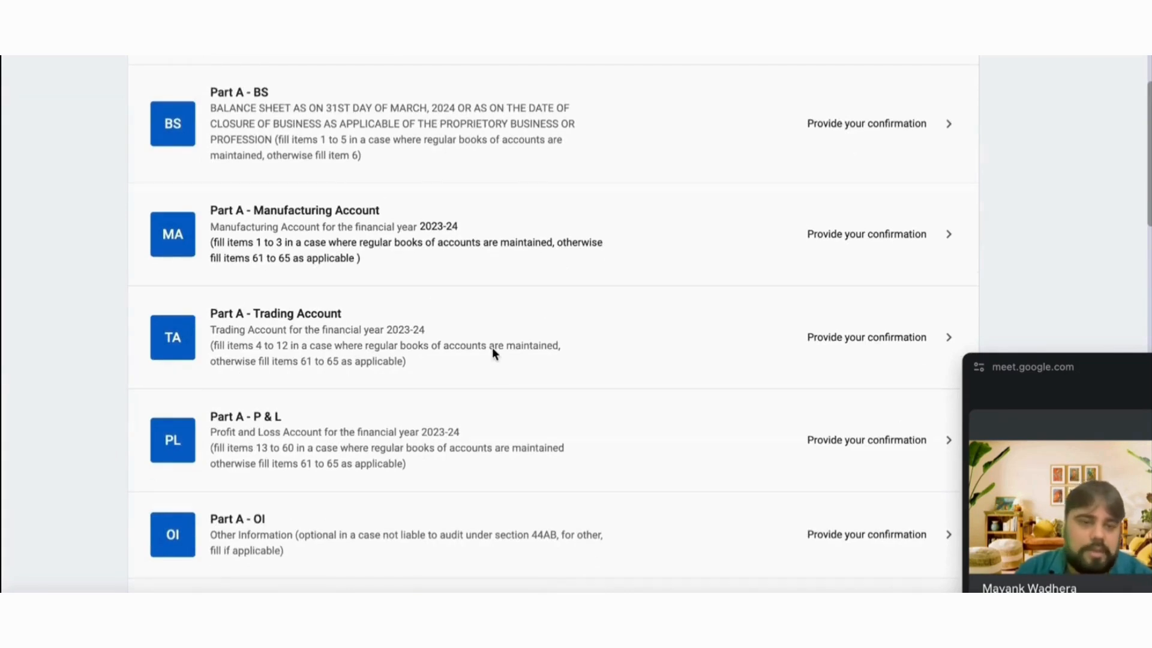
pyautogui.click(869, 342)
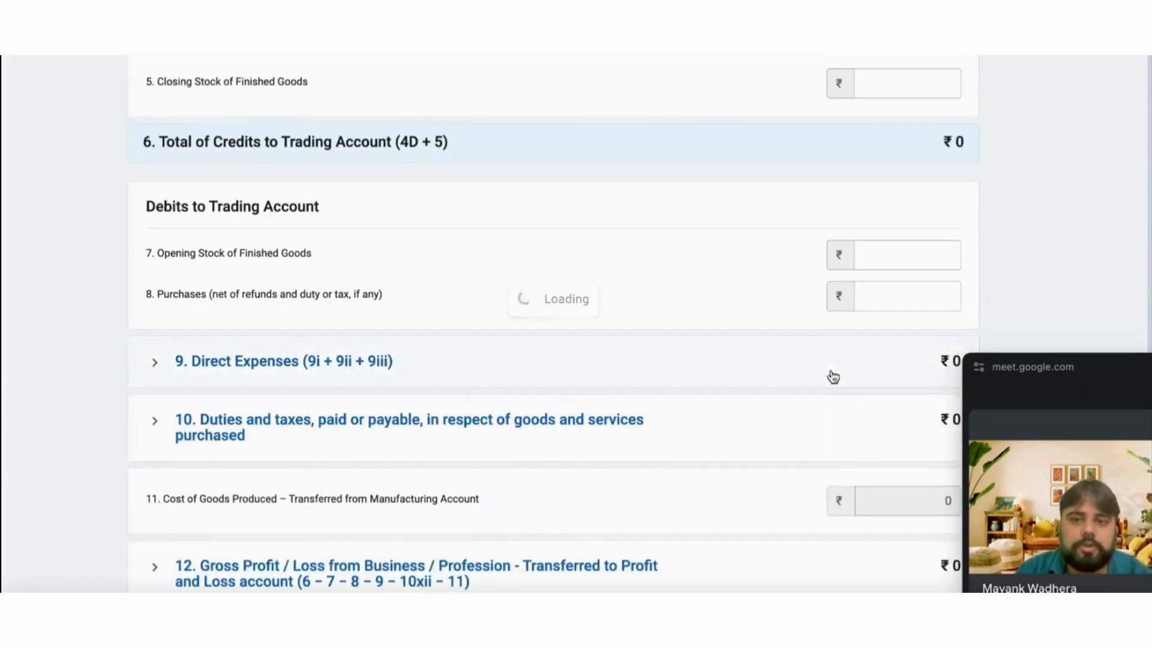
pyautogui.scroll(-5, 146, 414)
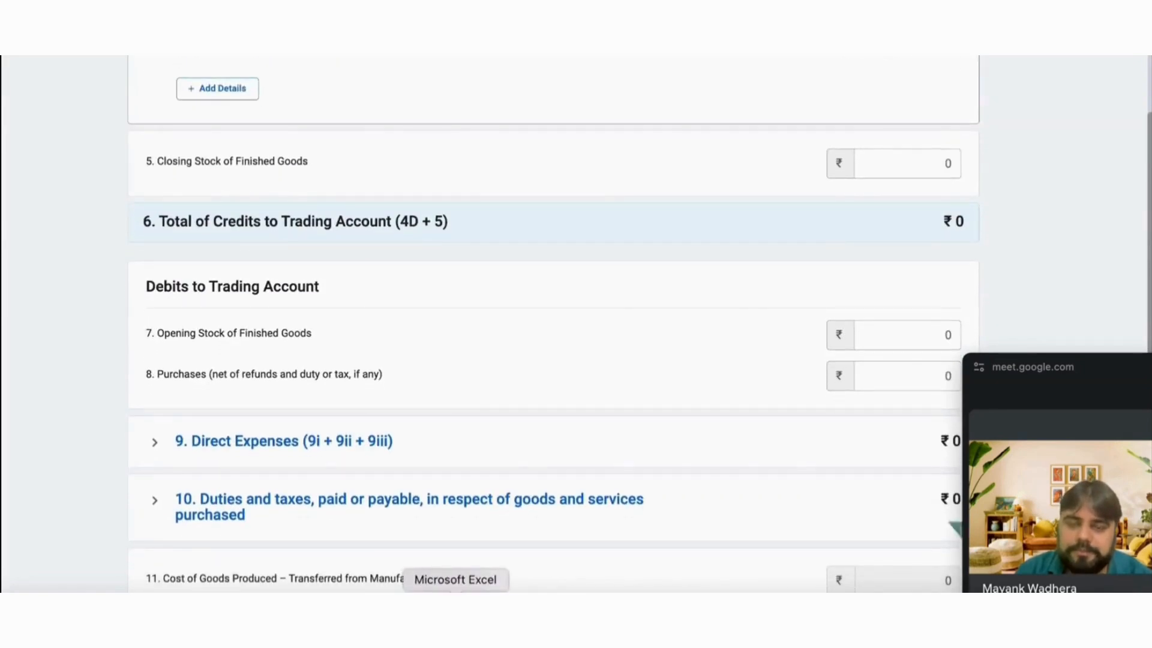
# Switch to Microsoft Excel to check the highlighted totals on the Summary sheet, and return to the Trading Account schedule to review its items.
pyautogui.click(454, 594)
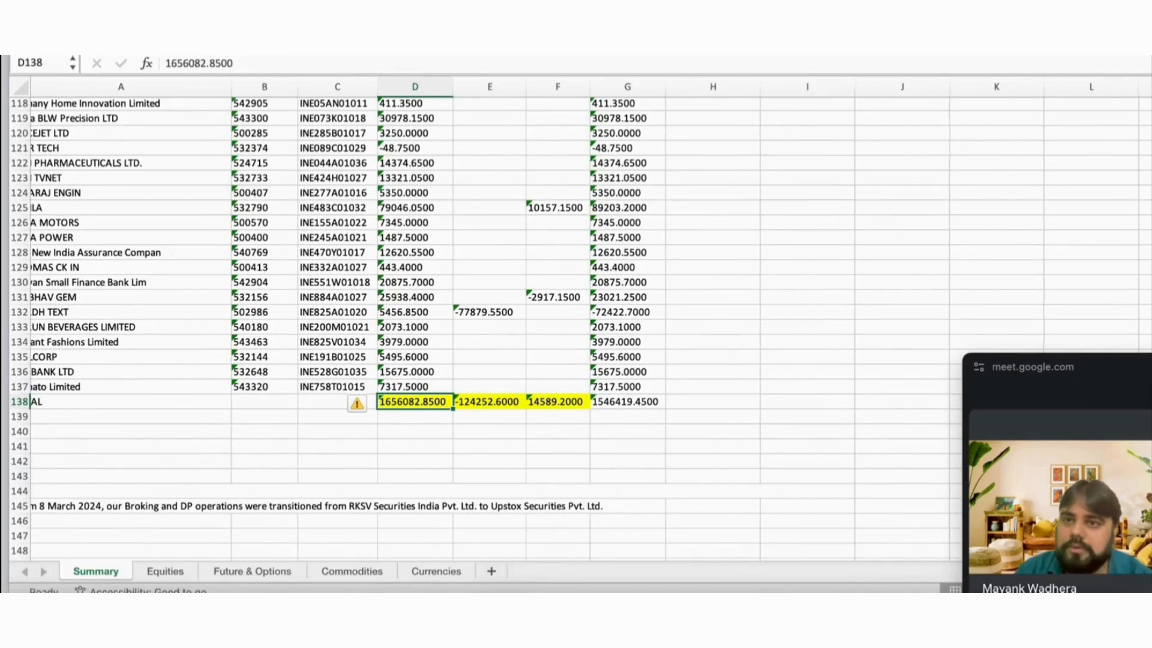
pyautogui.press('super+m')
pyautogui.scroll(5, 153, 398)
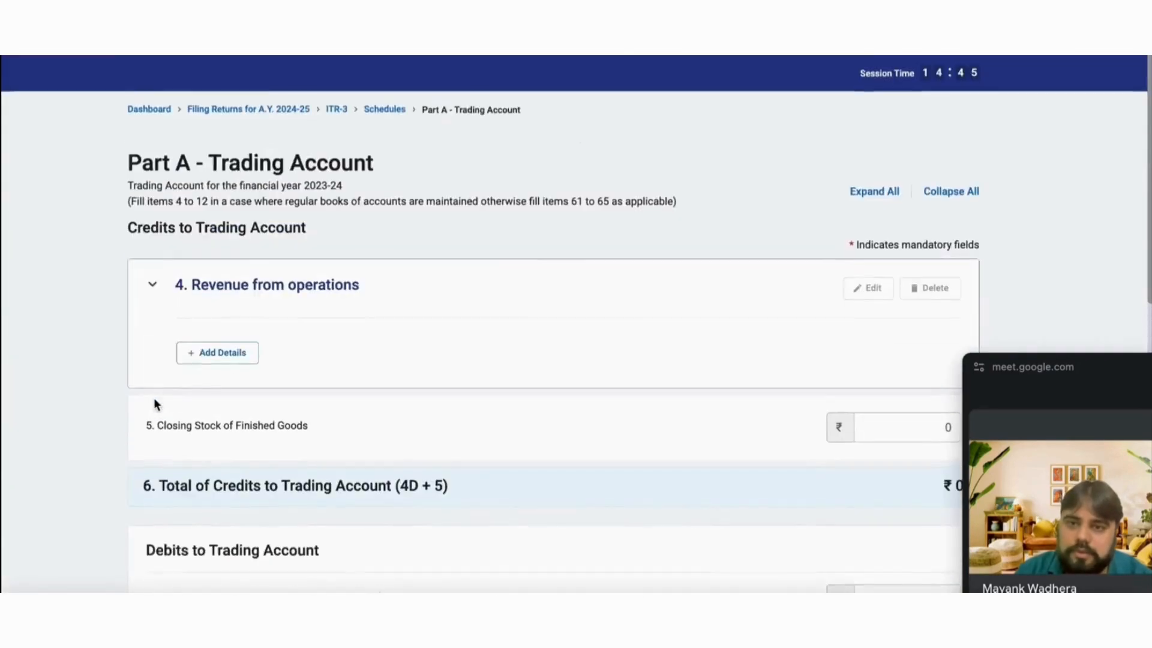
pyautogui.scroll(-9, 153, 398)
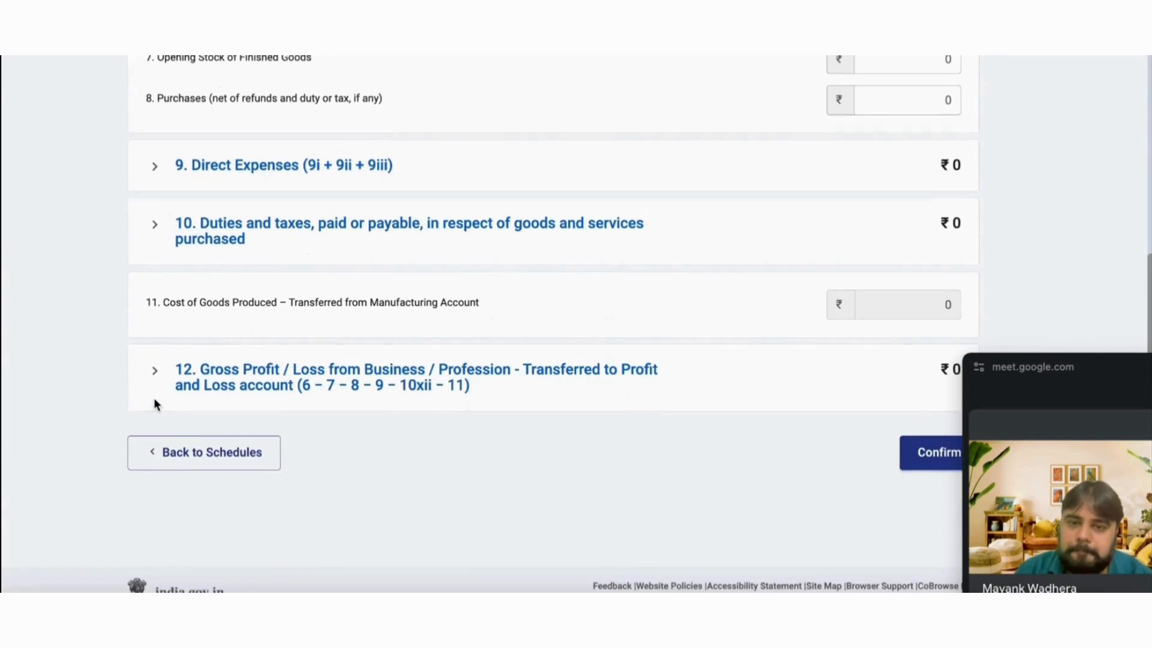
# Examine the revenue from operations entry form in the Trading Account, including its sales and gross receipts breakdown, and cancel the form.
pyautogui.scroll(5, 154, 398)
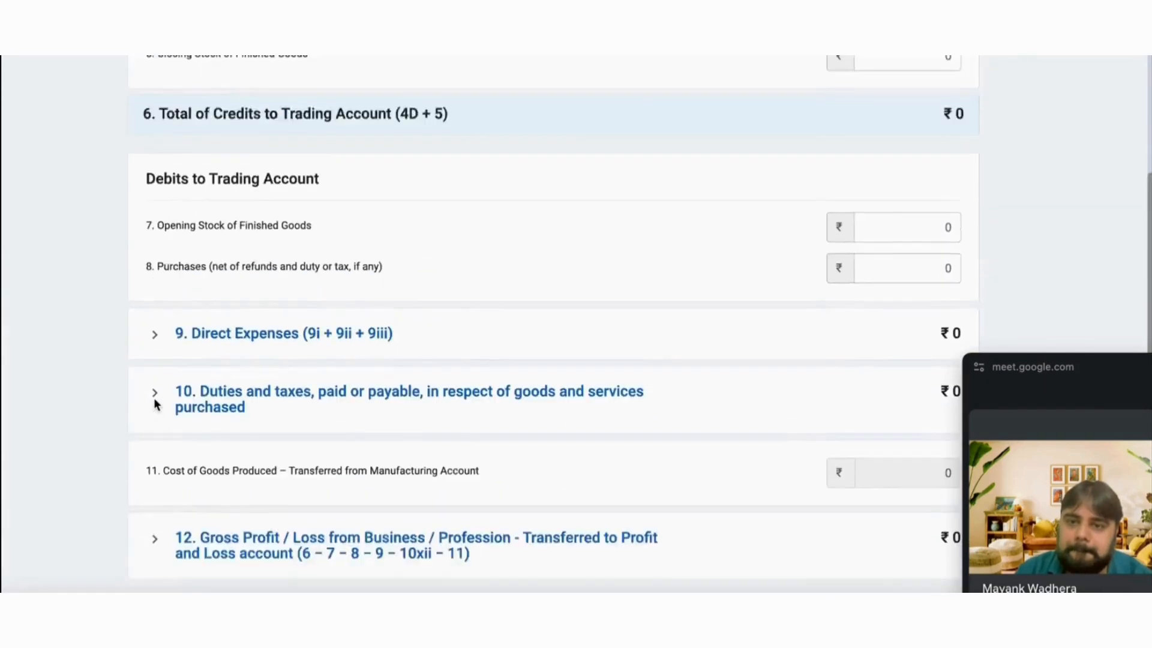
pyautogui.scroll(3, 154, 398)
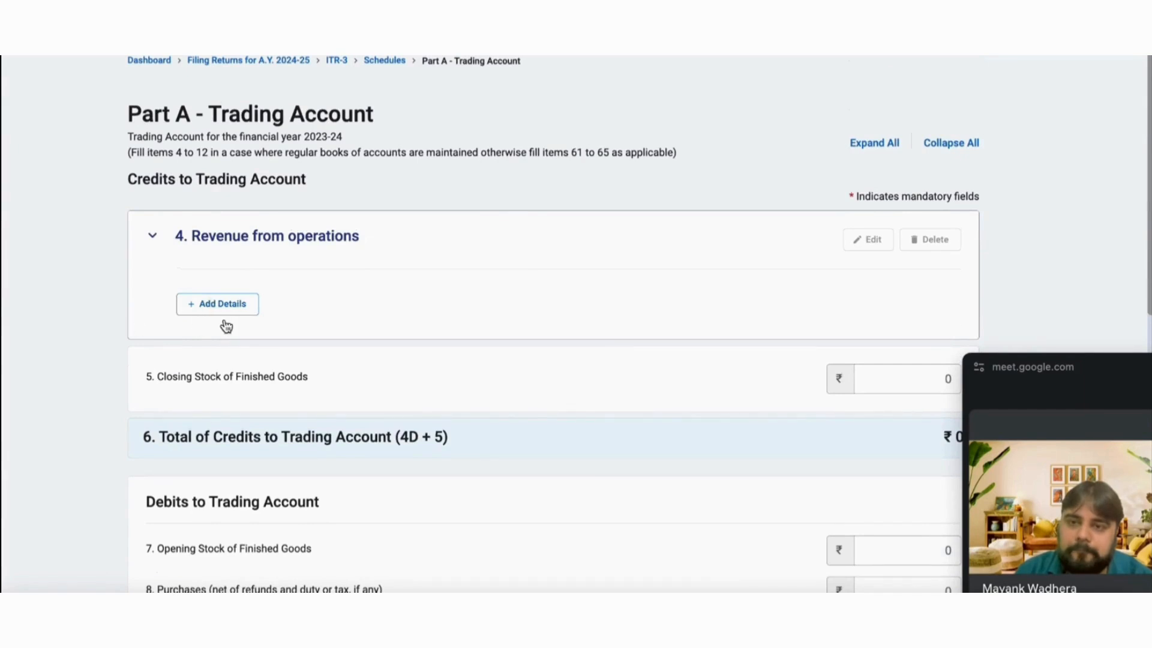
pyautogui.click(217, 306)
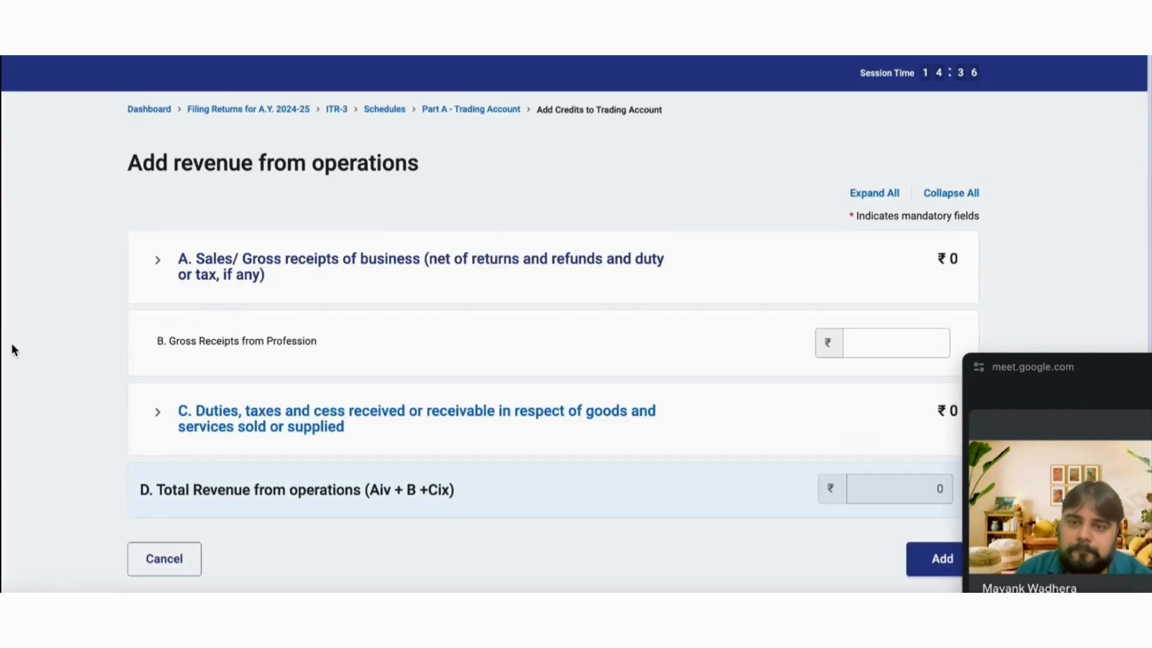
pyautogui.scroll(-5, 12, 350)
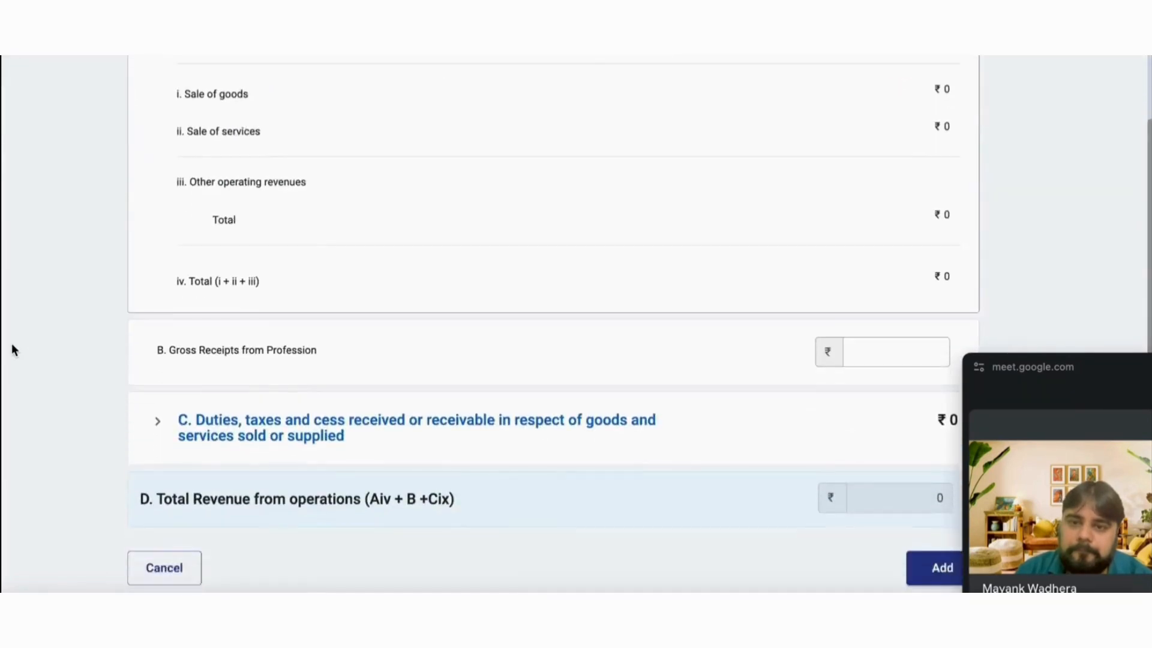
pyautogui.scroll(-1, 12, 346)
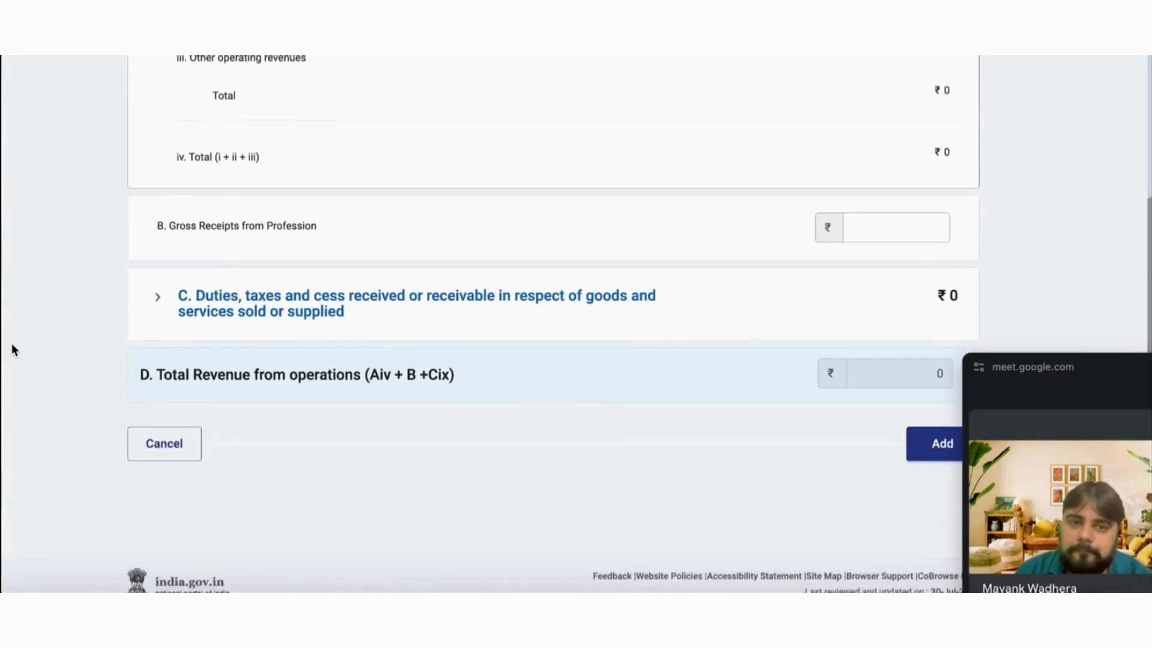
pyautogui.scroll(6, 144, 316)
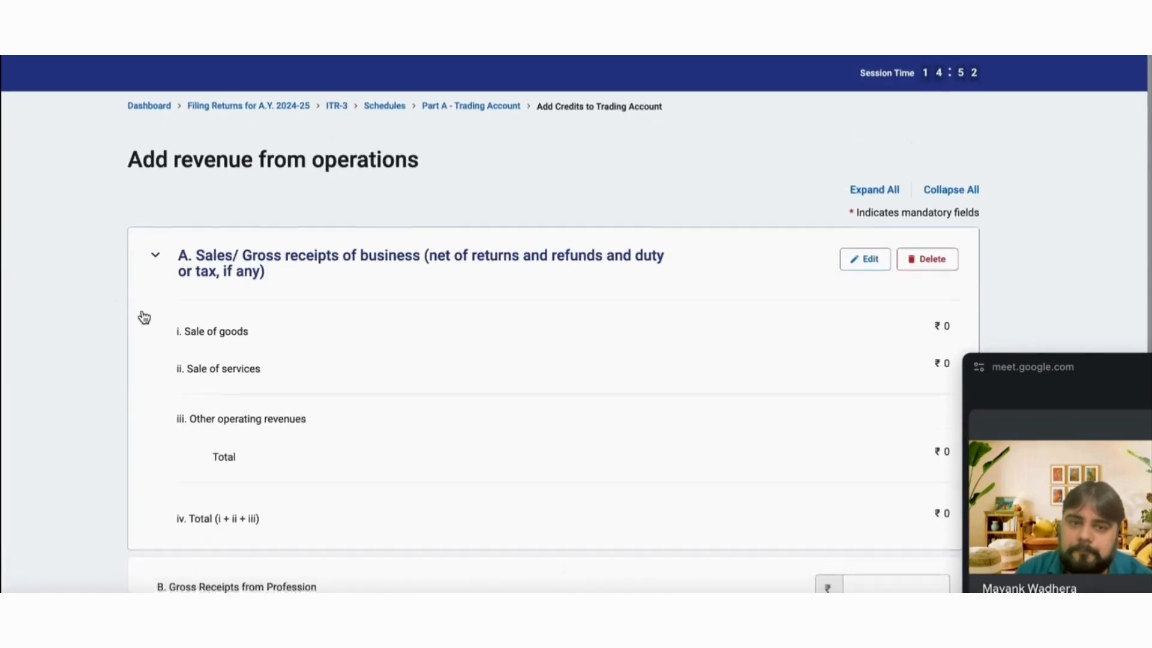
pyautogui.scroll(-1, 143, 317)
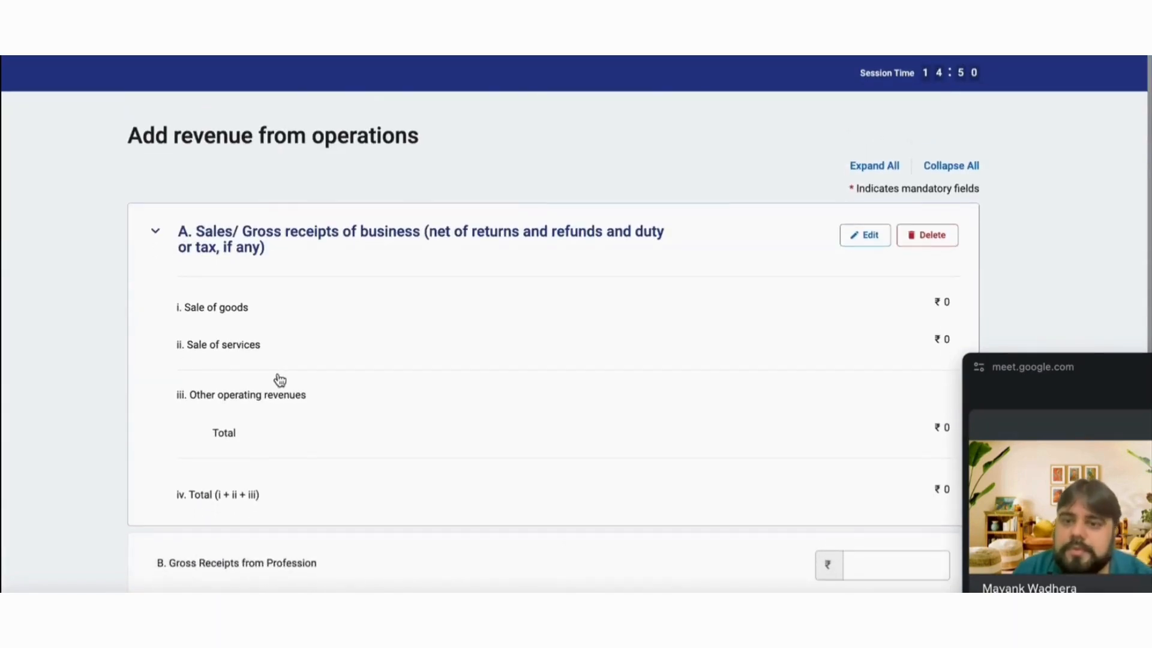
pyautogui.scroll(-3, 278, 381)
pyautogui.scroll(1, 278, 380)
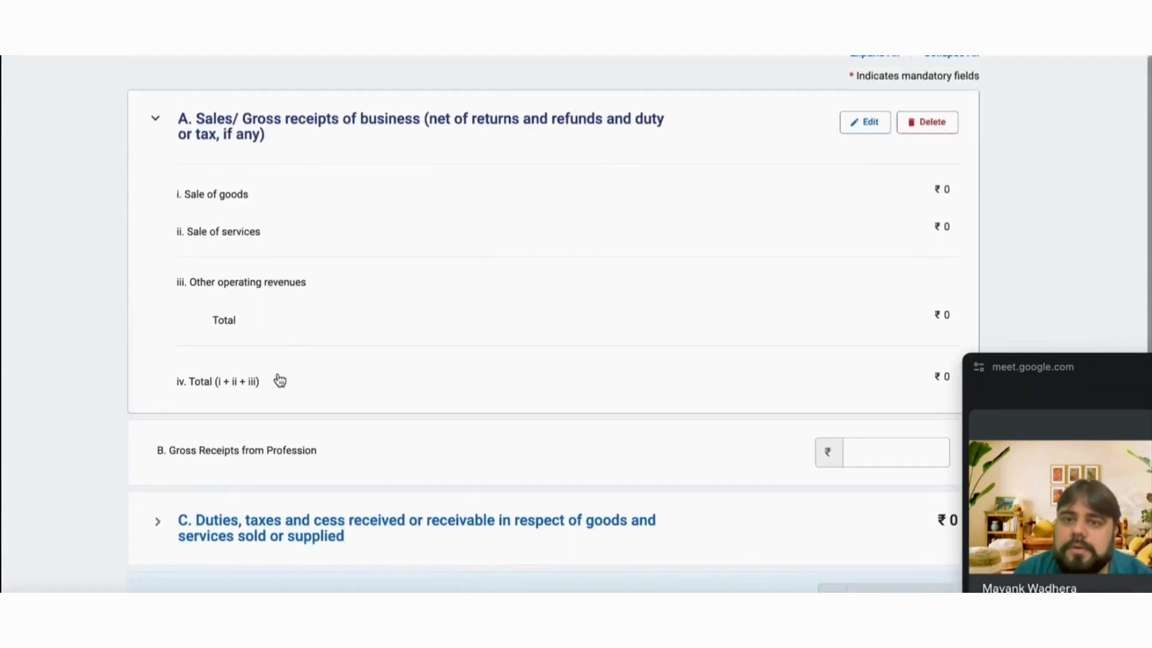
pyautogui.scroll(-5, 278, 380)
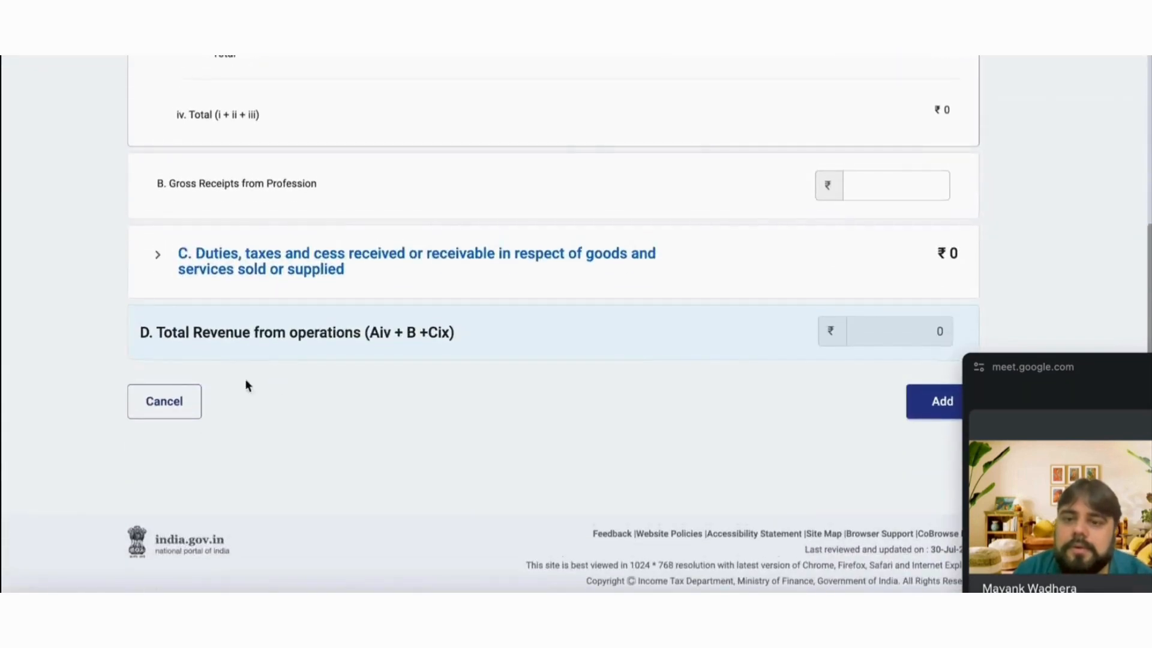
pyautogui.click(168, 399)
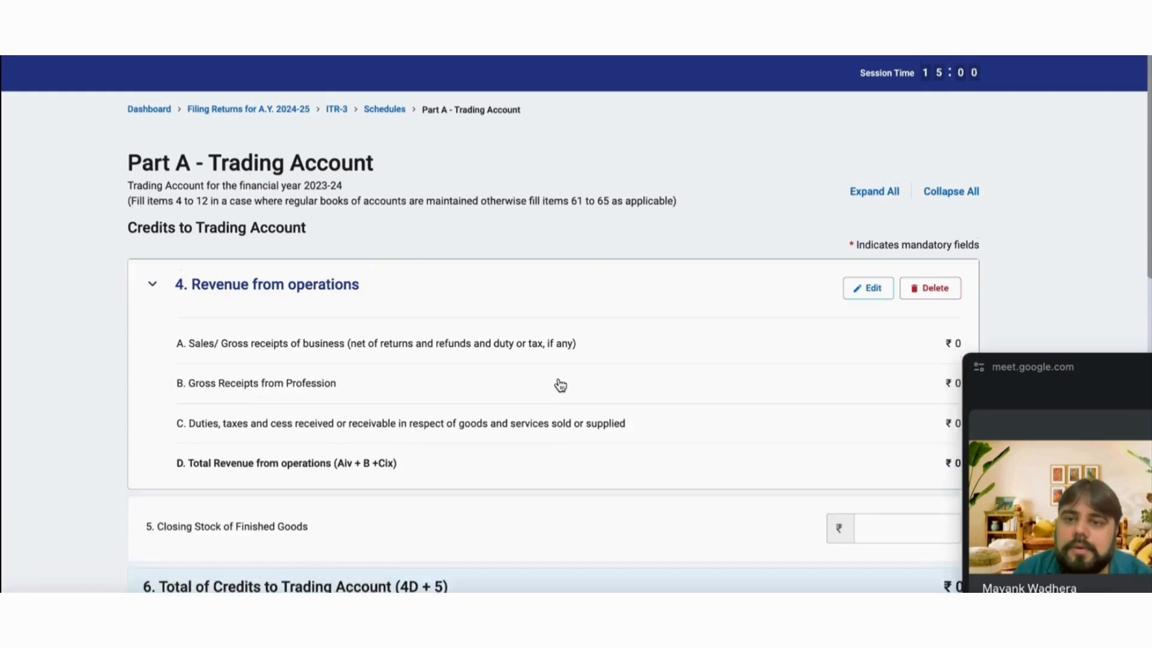
# Return from the Trading Account to the schedules summary and open Part A - P & L.
pyautogui.scroll(-12, 559, 386)
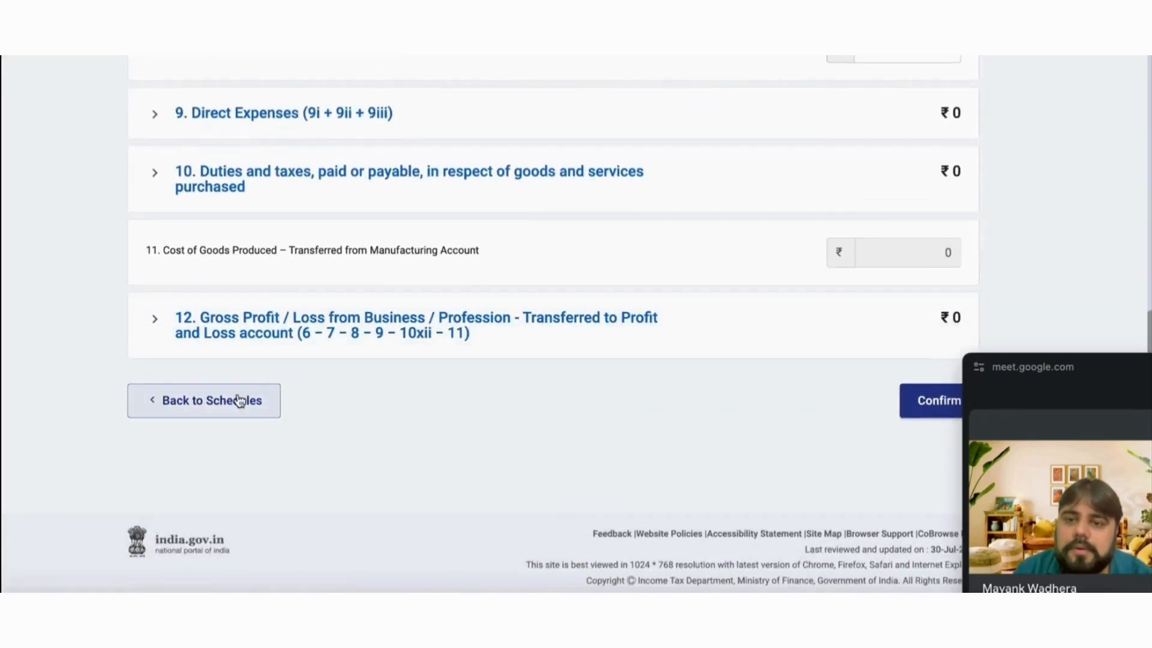
pyautogui.click(239, 400)
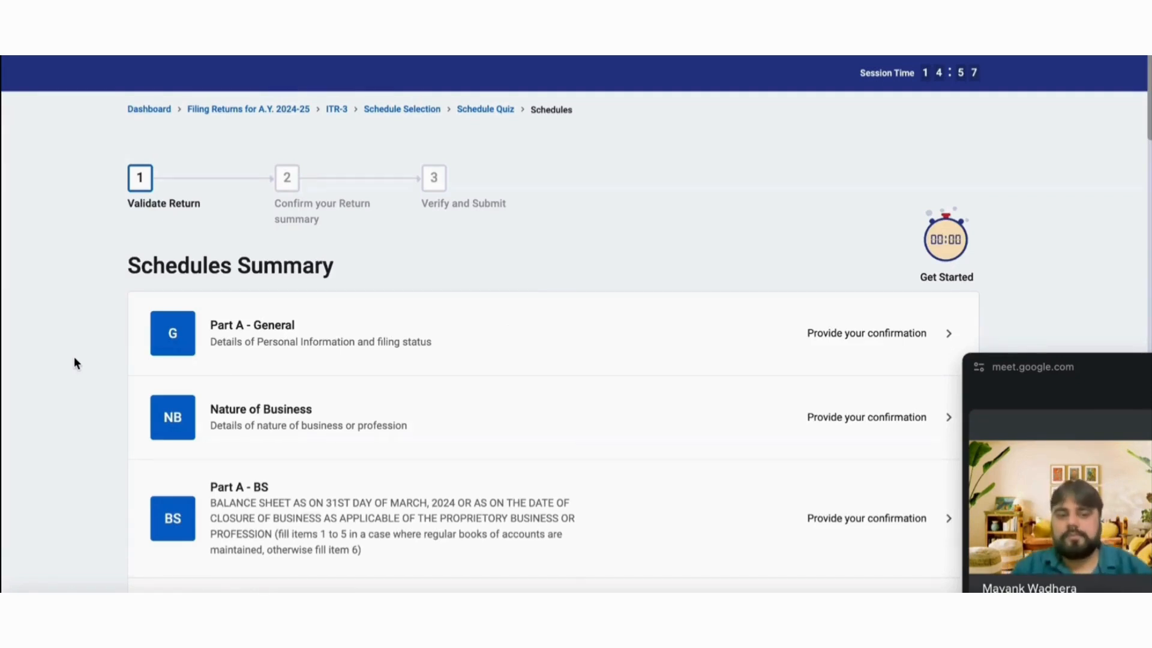
pyautogui.scroll(-5, 70, 403)
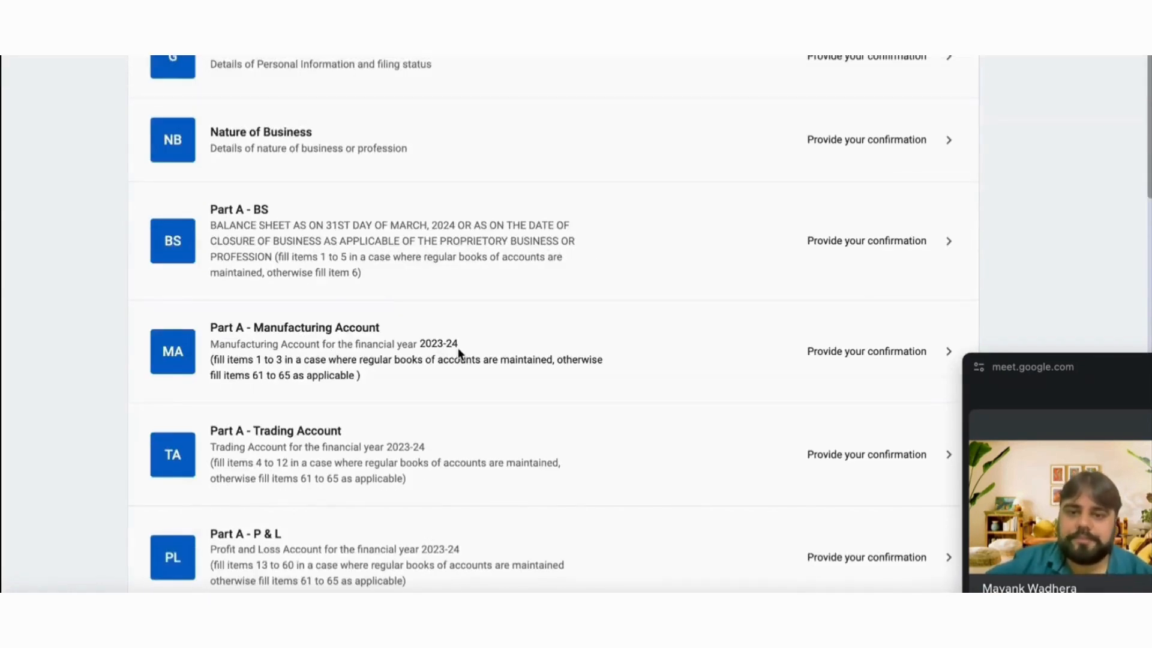
pyautogui.scroll(-3, 458, 355)
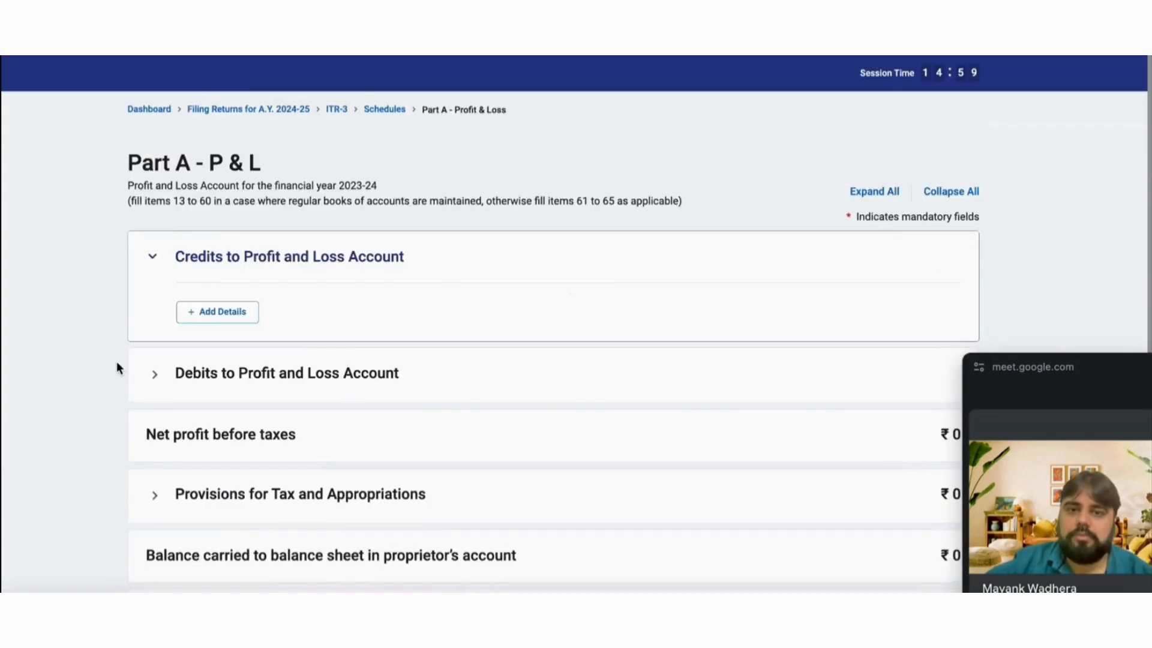
# Open the entry form for credits to the Profit and Loss Account.
pyautogui.scroll(-3, 116, 366)
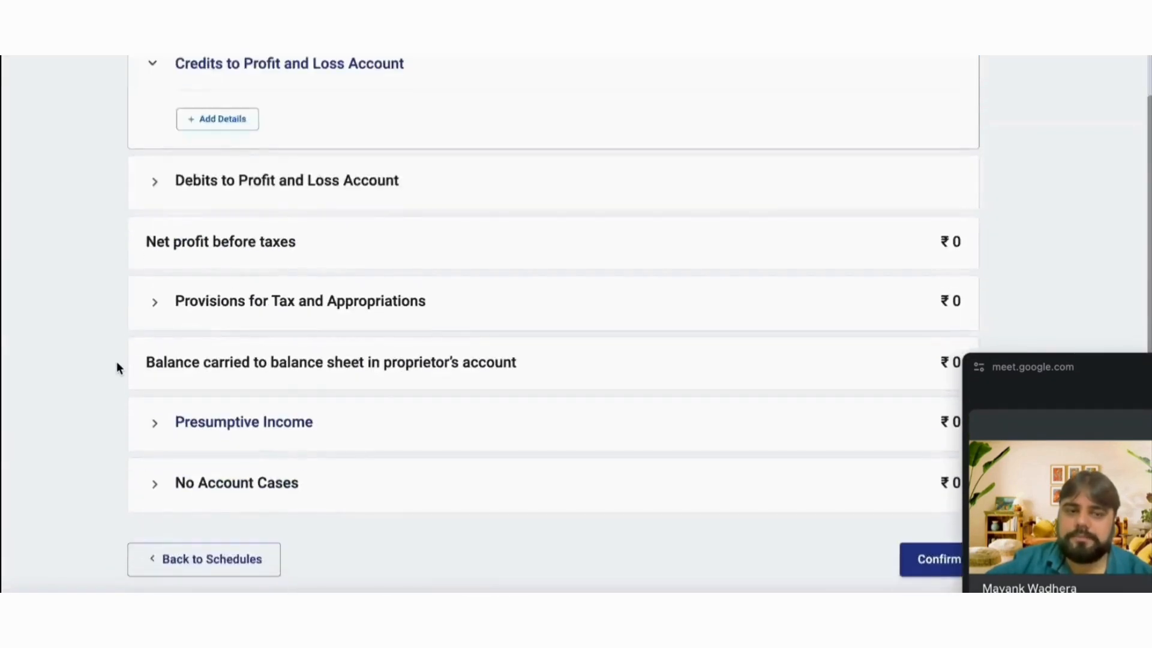
pyautogui.scroll(2, 258, 213)
pyautogui.click(235, 203)
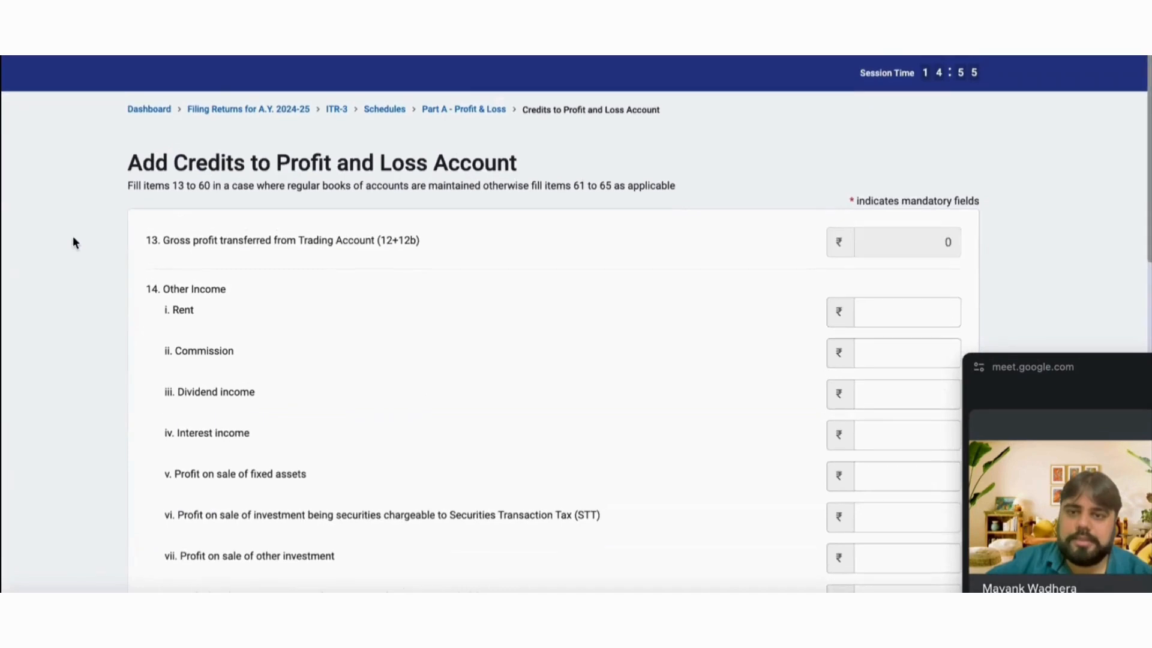
# Enter 51,205 as the dividend income under Other Income.
pyautogui.scroll(-3, 71, 301)
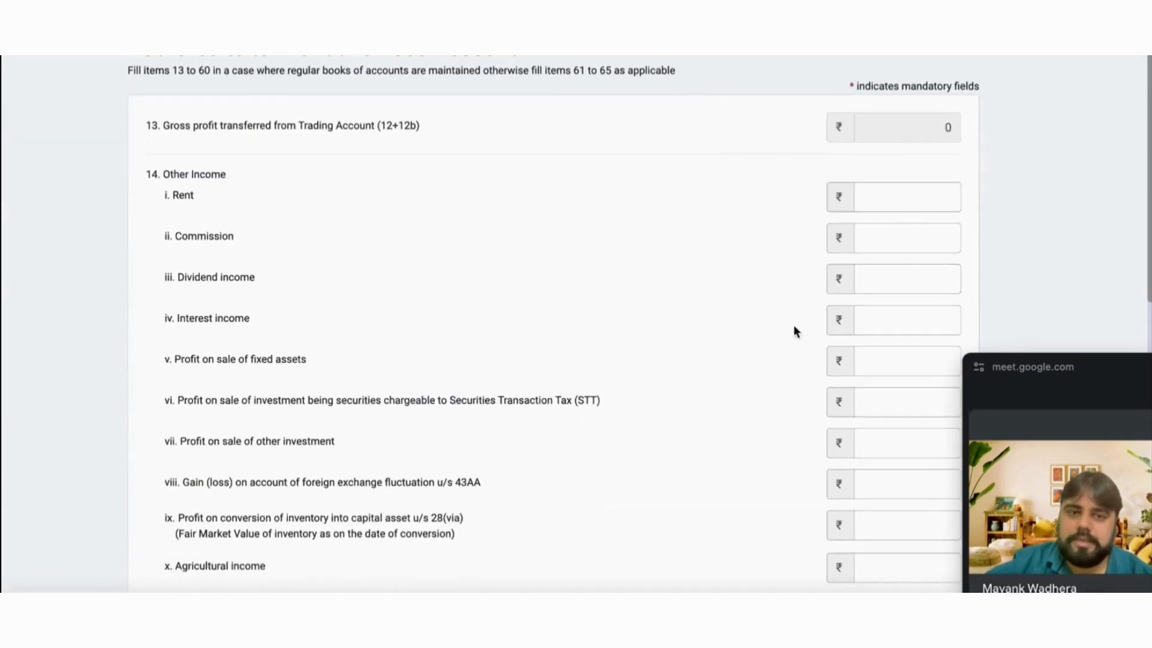
pyautogui.click(893, 284)
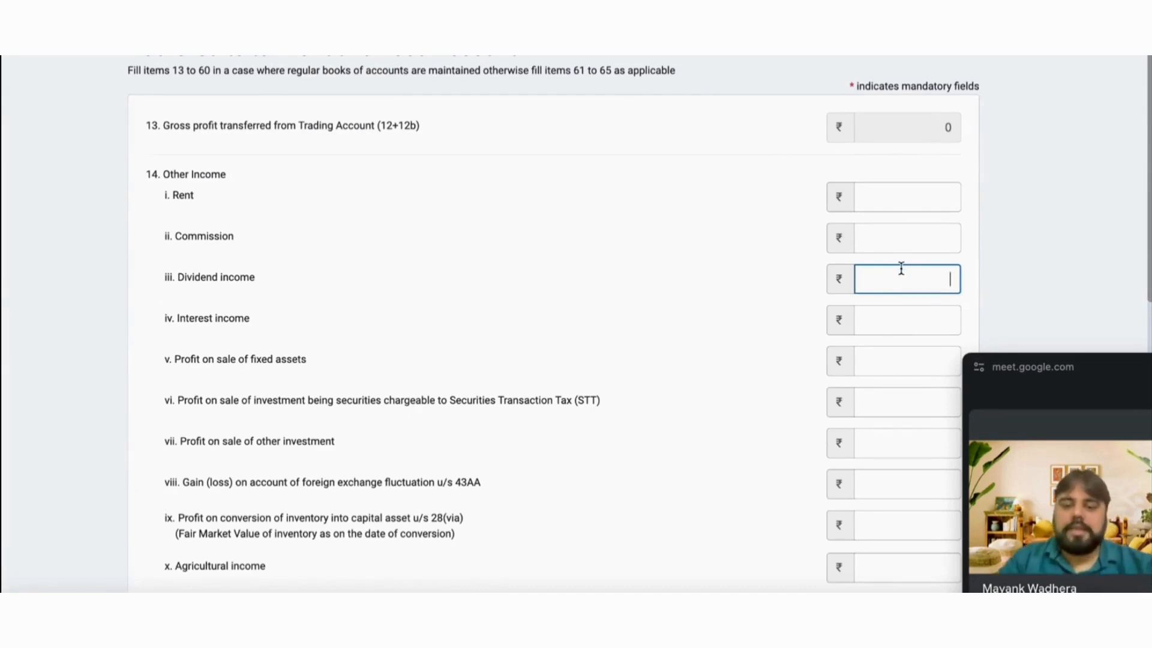
pyautogui.write('510205')
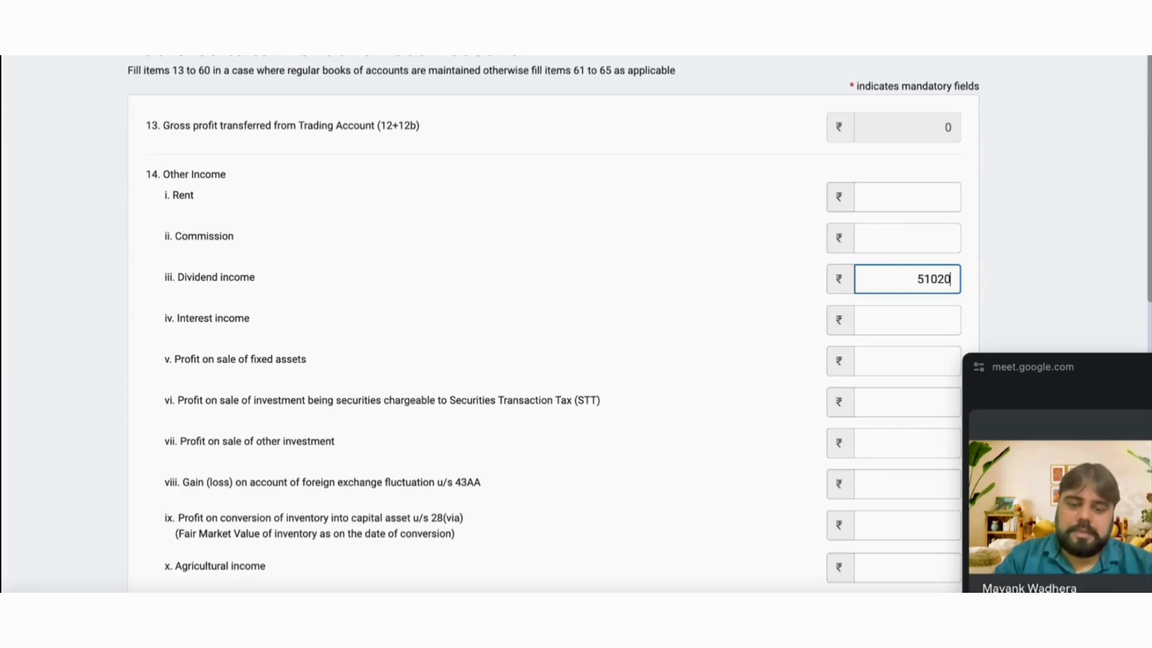
pyautogui.press('BackSpace')
pyautogui.press('BackSpace')
pyautogui.press('BackSpace')
pyautogui.press('BackSpace')
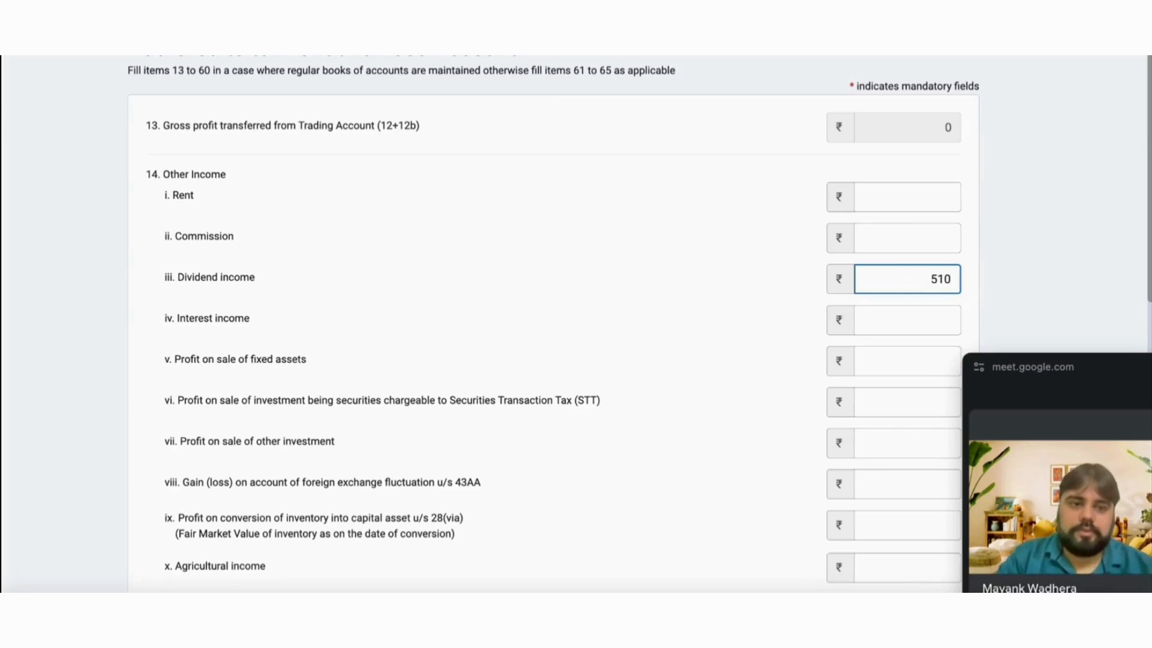
pyautogui.write('205')
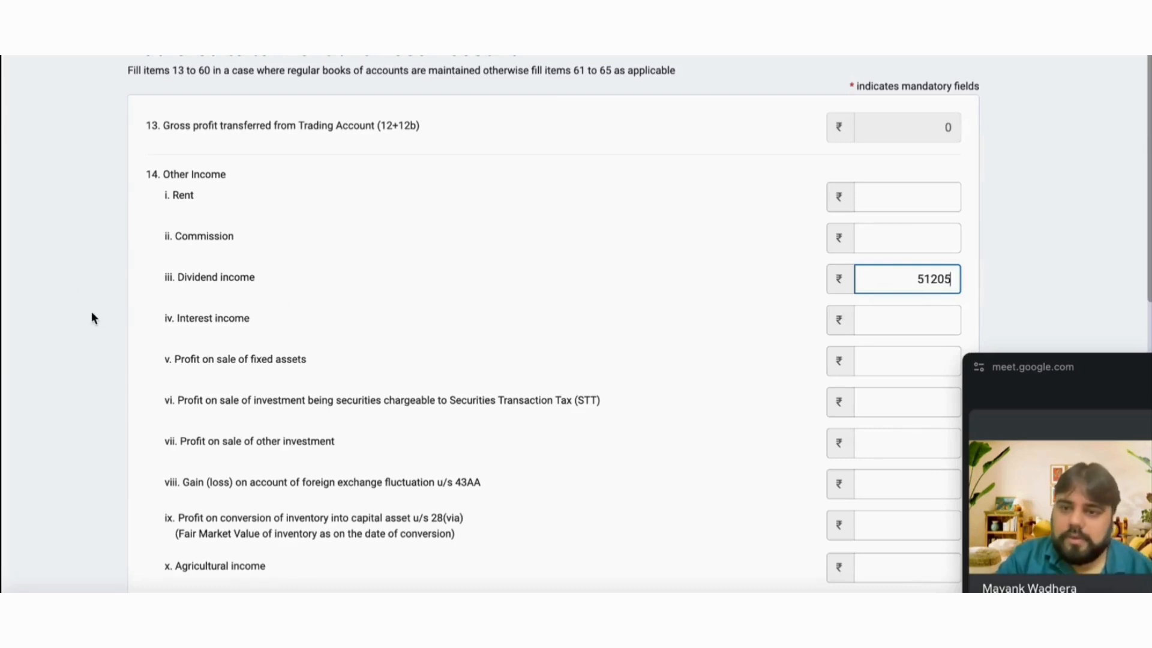
pyautogui.click(92, 312)
# Enter 1,75,000 as the interest income under Other Income.
pyautogui.scroll(-2, 92, 313)
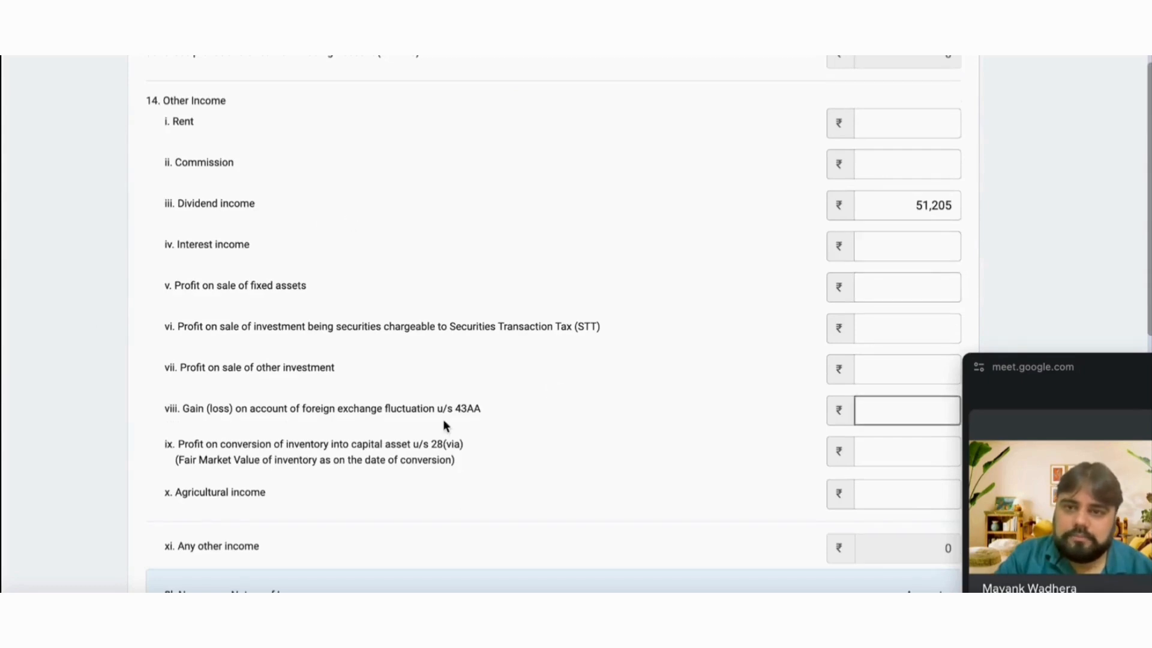
pyautogui.scroll(-1, 445, 426)
pyautogui.click(929, 195)
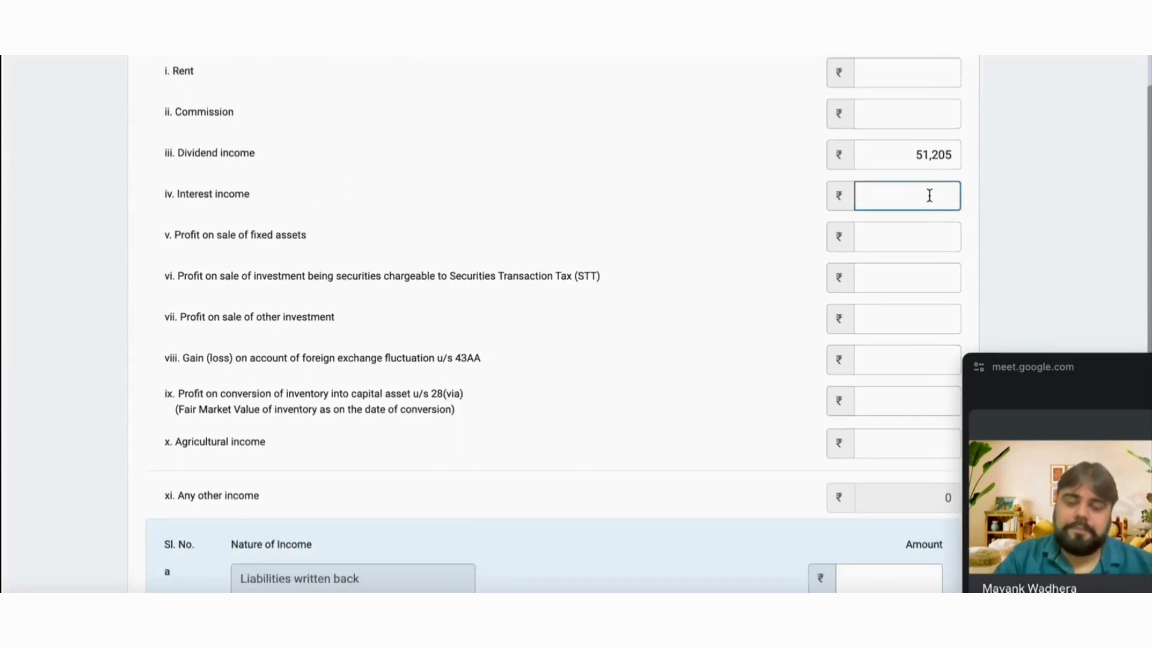
pyautogui.write('175')
pyautogui.write('000')
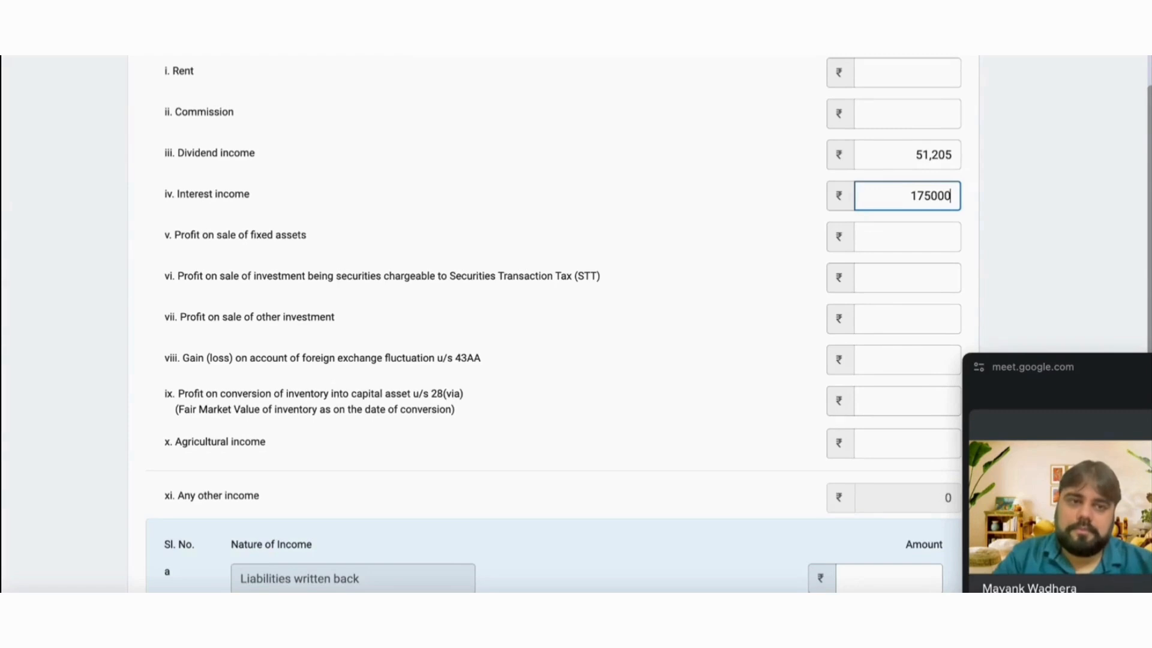
# Delete the blank row b below "Liabilities written back" under Any other income.
pyautogui.scroll(-6, 136, 286)
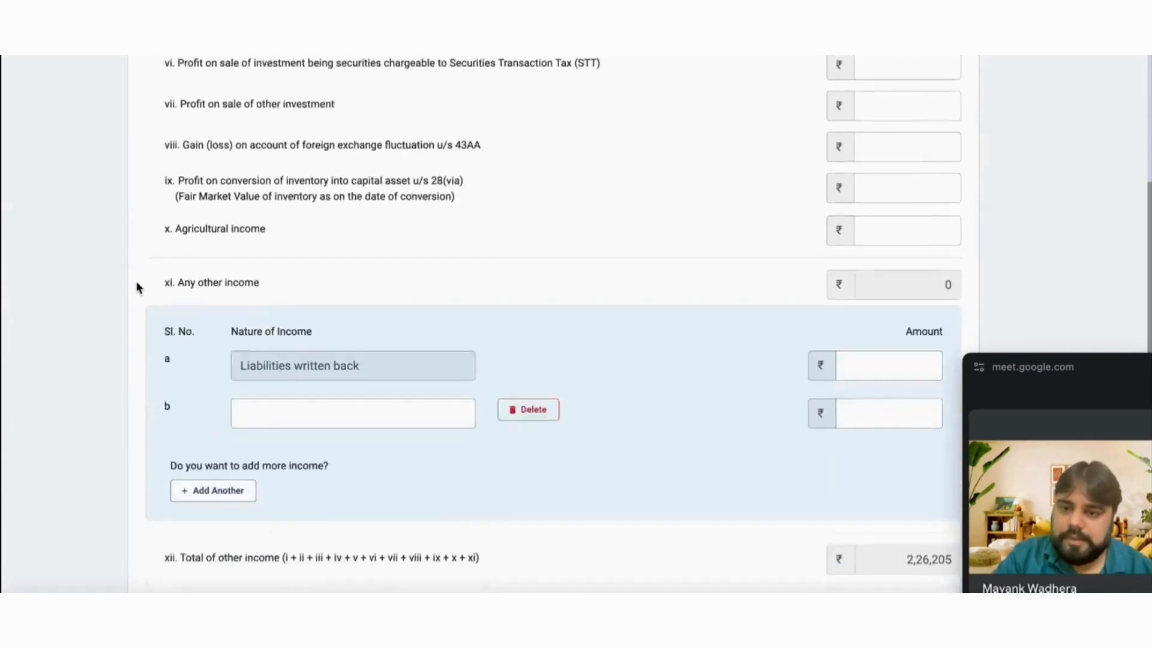
pyautogui.click(528, 249)
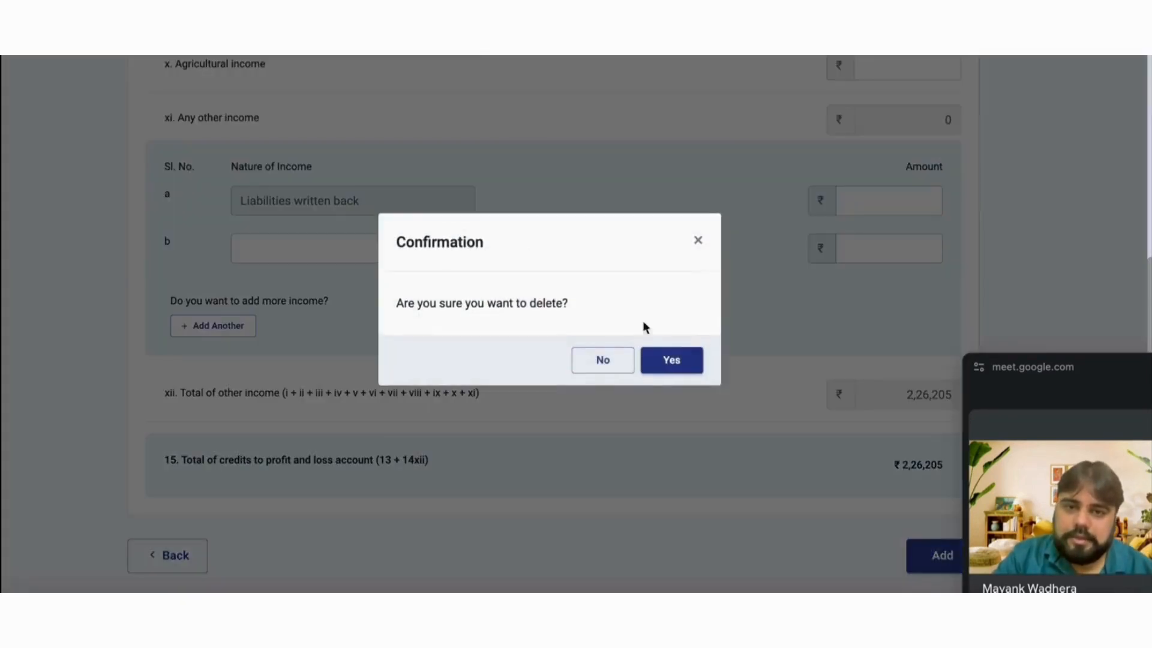
pyautogui.click(690, 364)
# Check the other income entries and totals, and add the credits to the Profit and Loss Account.
pyautogui.scroll(6, 359, 260)
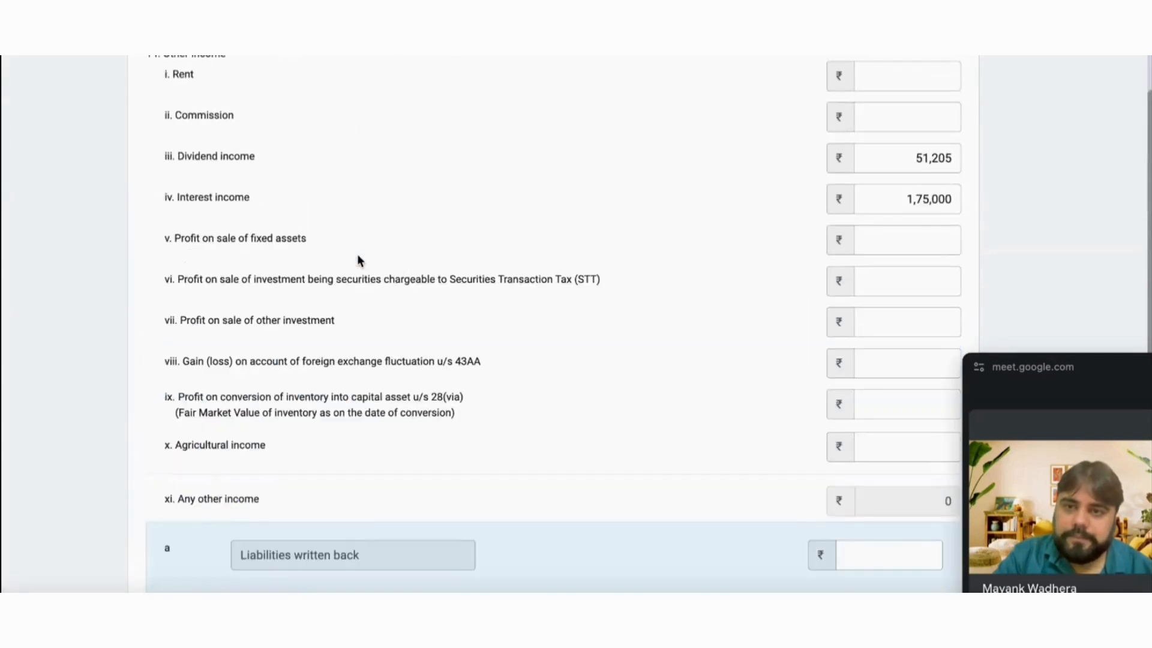
pyautogui.scroll(-3, 359, 260)
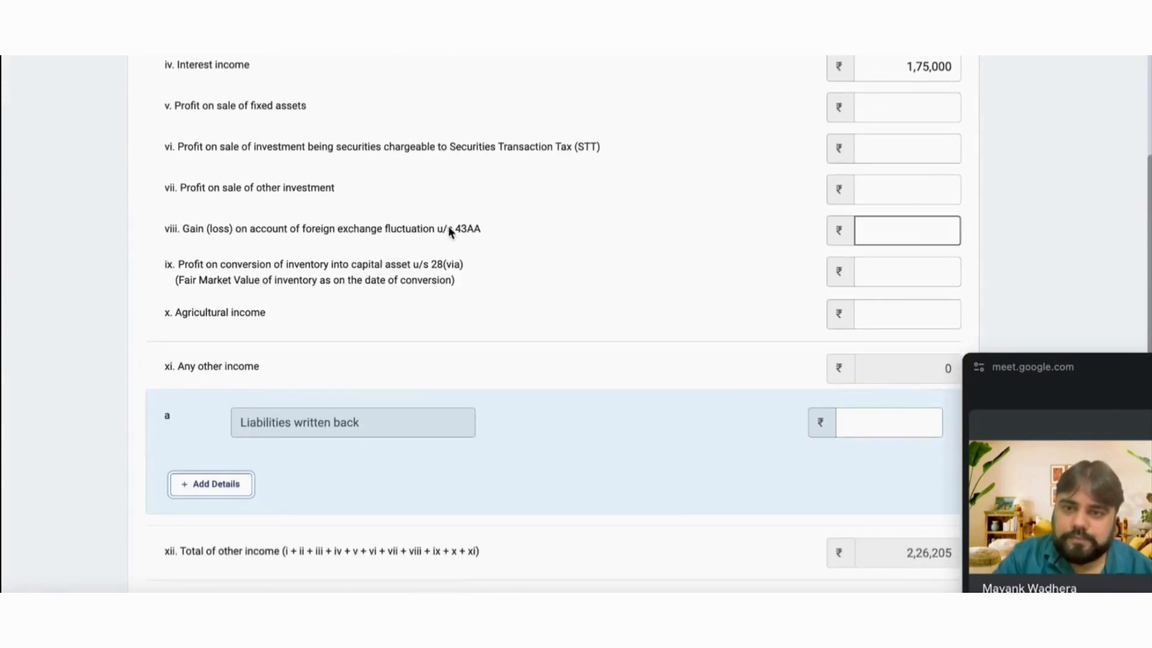
pyautogui.scroll(-1, 661, 264)
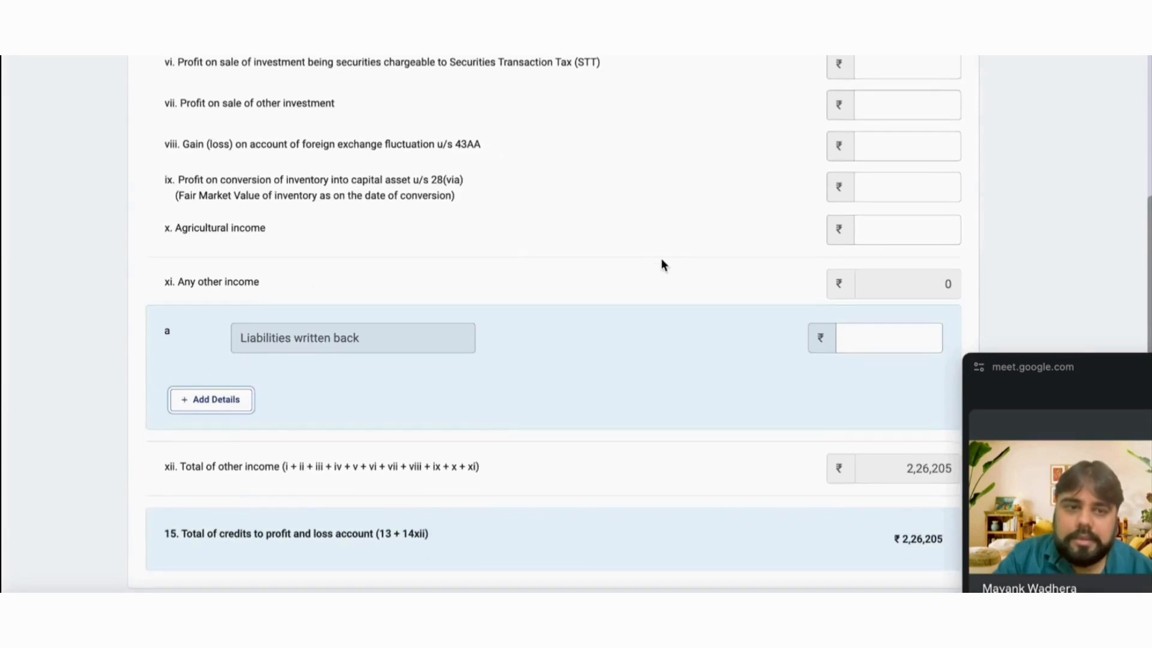
pyautogui.scroll(-2, 662, 264)
pyautogui.scroll(-1, 661, 259)
pyautogui.scroll(1, 705, 239)
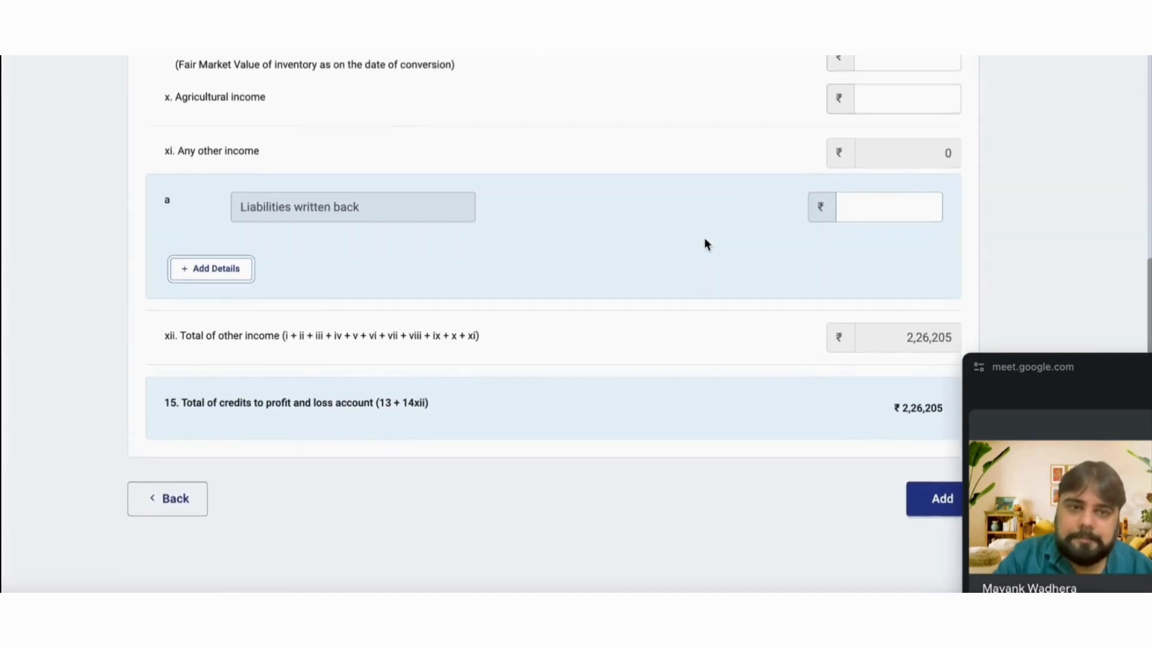
pyautogui.click(928, 496)
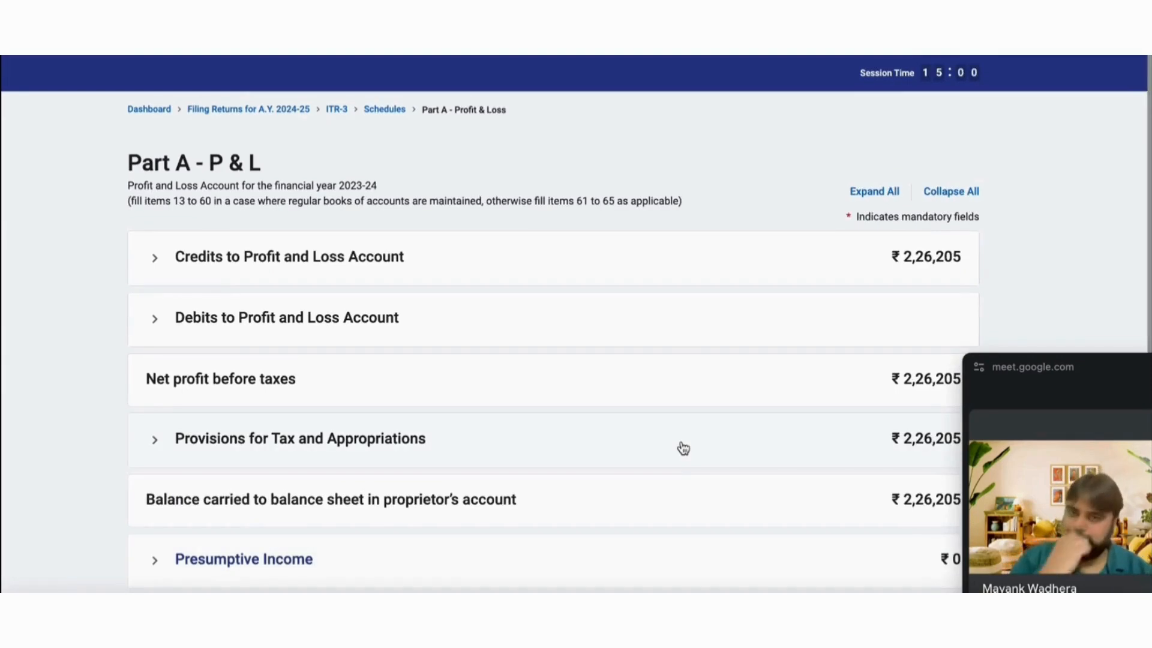
# Expand Presumptive Income in Part A - P & L and open its form for adding details.
pyautogui.scroll(-3, 569, 358)
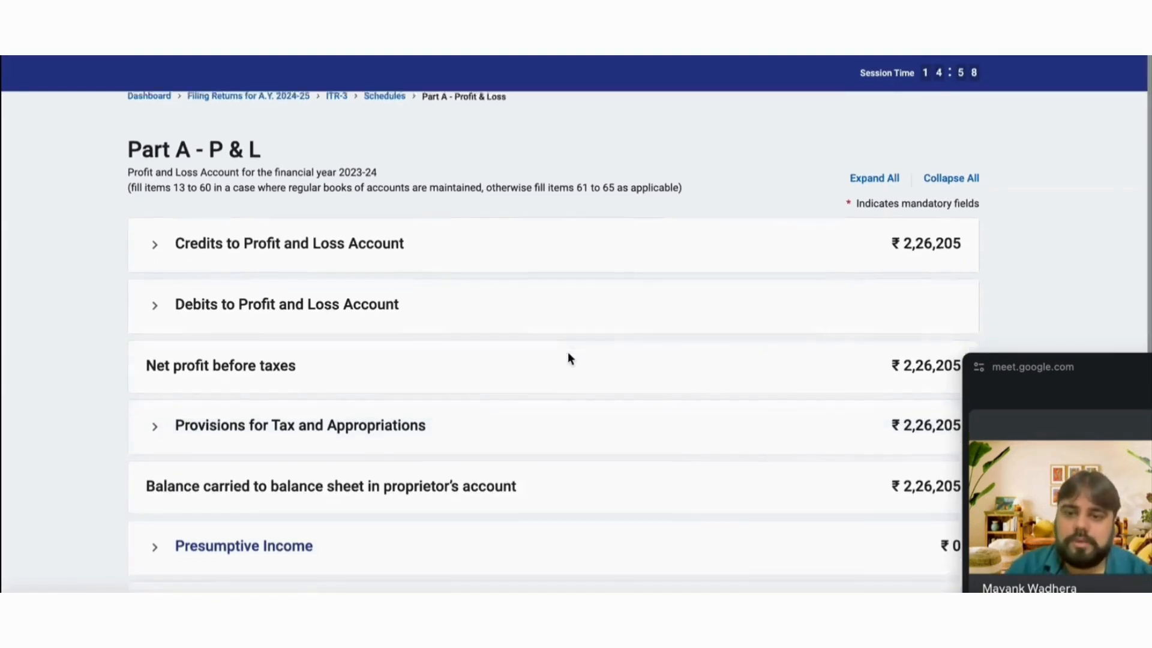
pyautogui.scroll(-1, 569, 358)
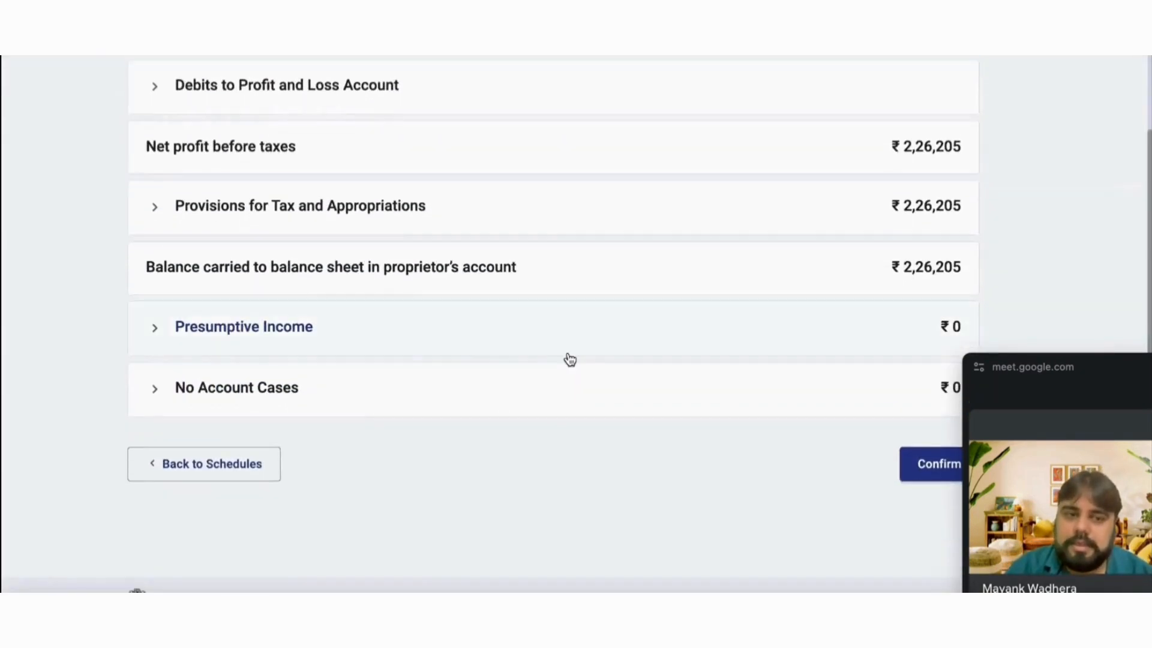
pyautogui.click(251, 326)
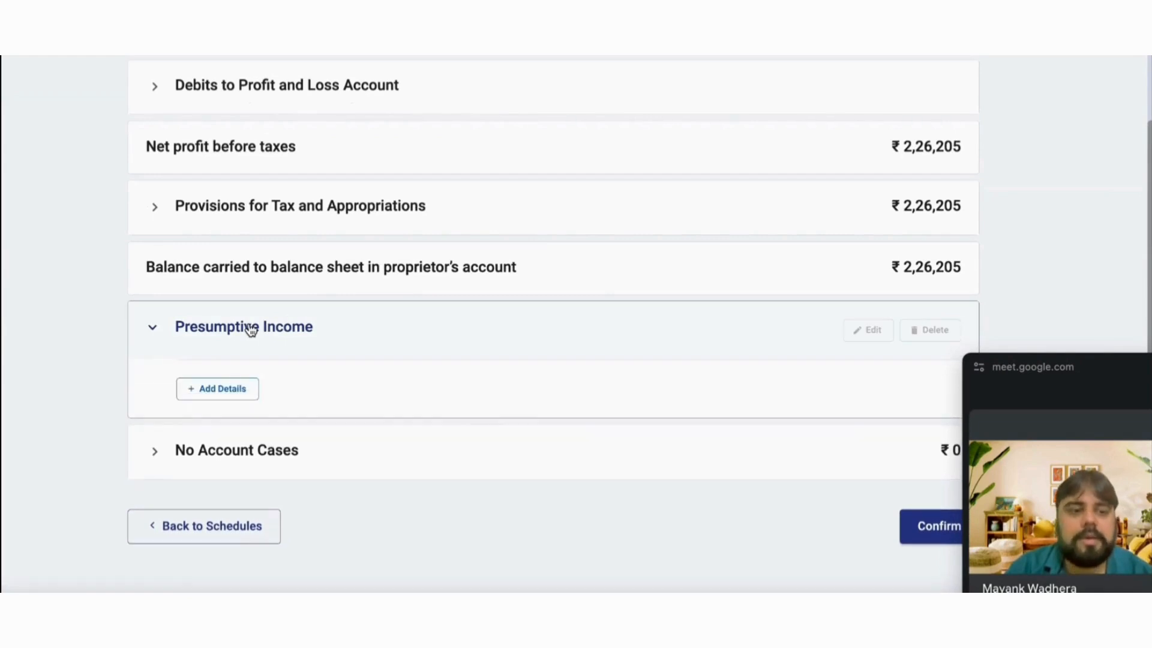
pyautogui.click(219, 391)
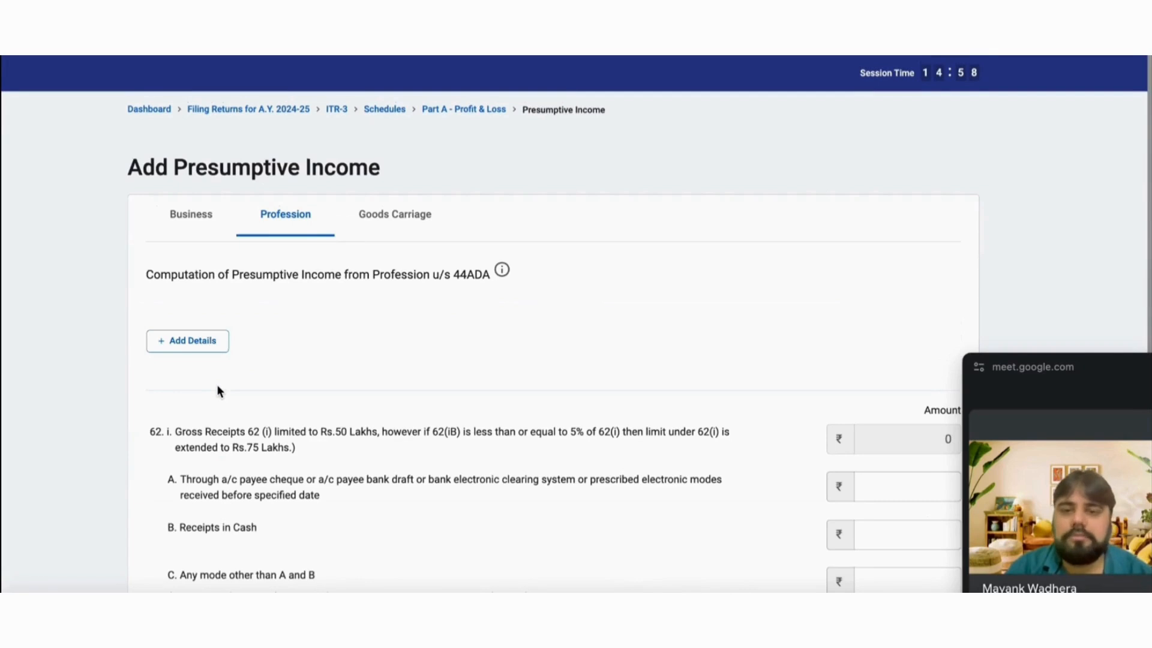
# Start a profession entry under section 44ADA with business name mkw and business code 14005-Other IT enabled services.
pyautogui.click(181, 339)
pyautogui.click(199, 347)
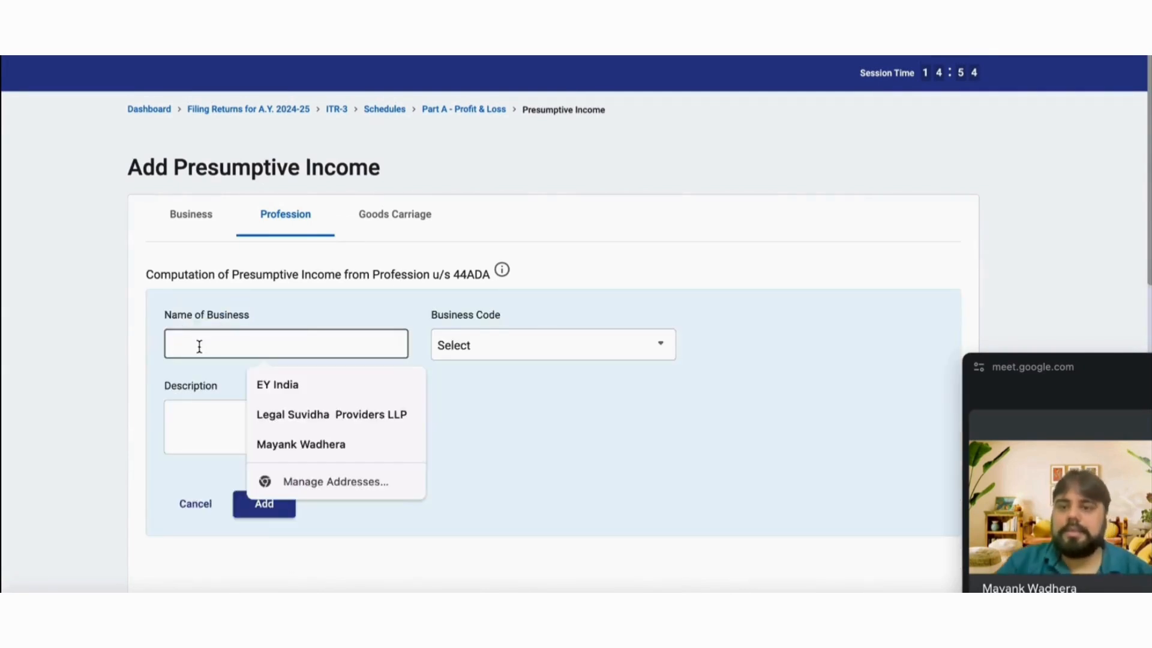
pyautogui.write('mkw')
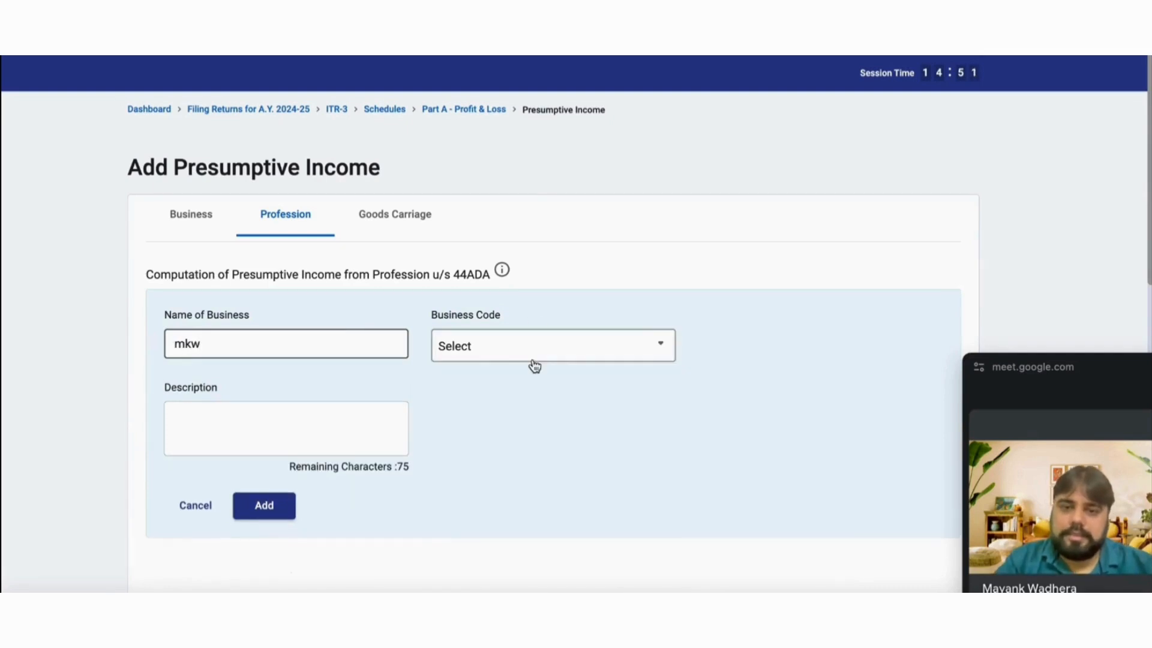
pyautogui.click(533, 359)
pyautogui.write('service')
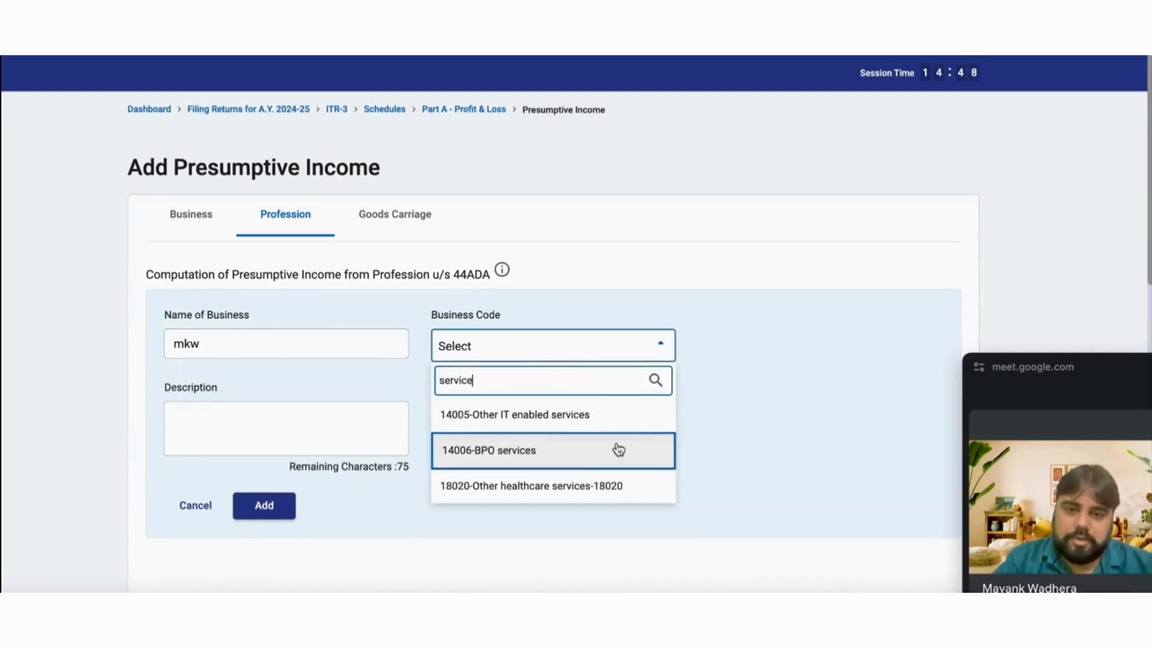
pyautogui.scroll(-4, 616, 447)
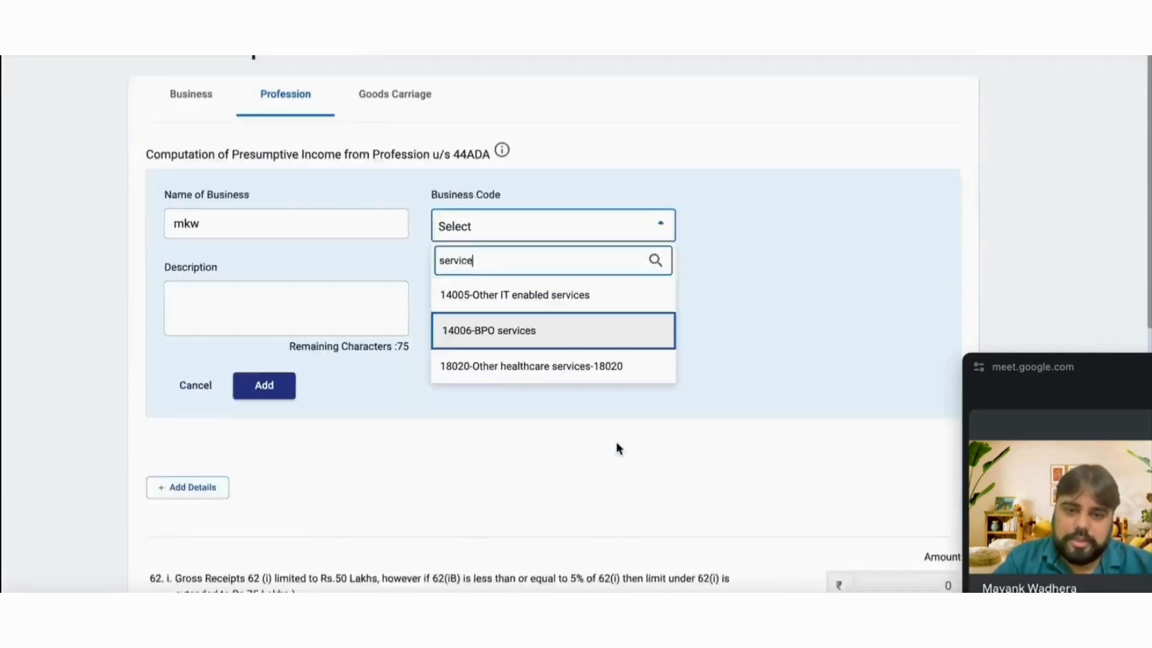
pyautogui.scroll(2, 566, 334)
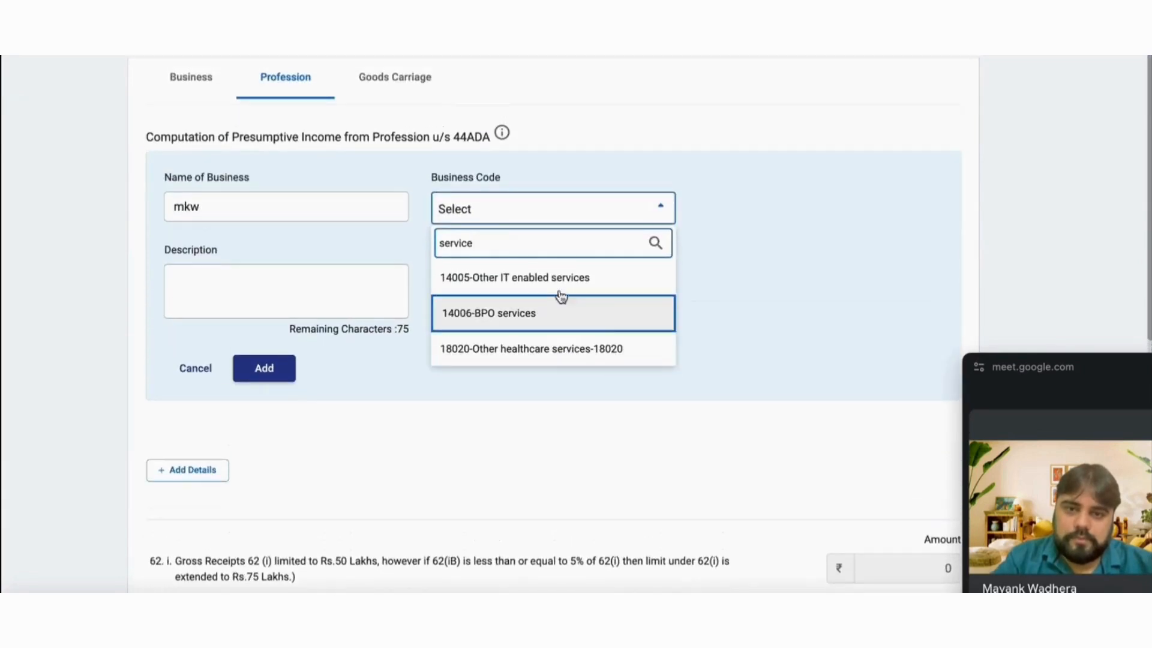
pyautogui.click(558, 280)
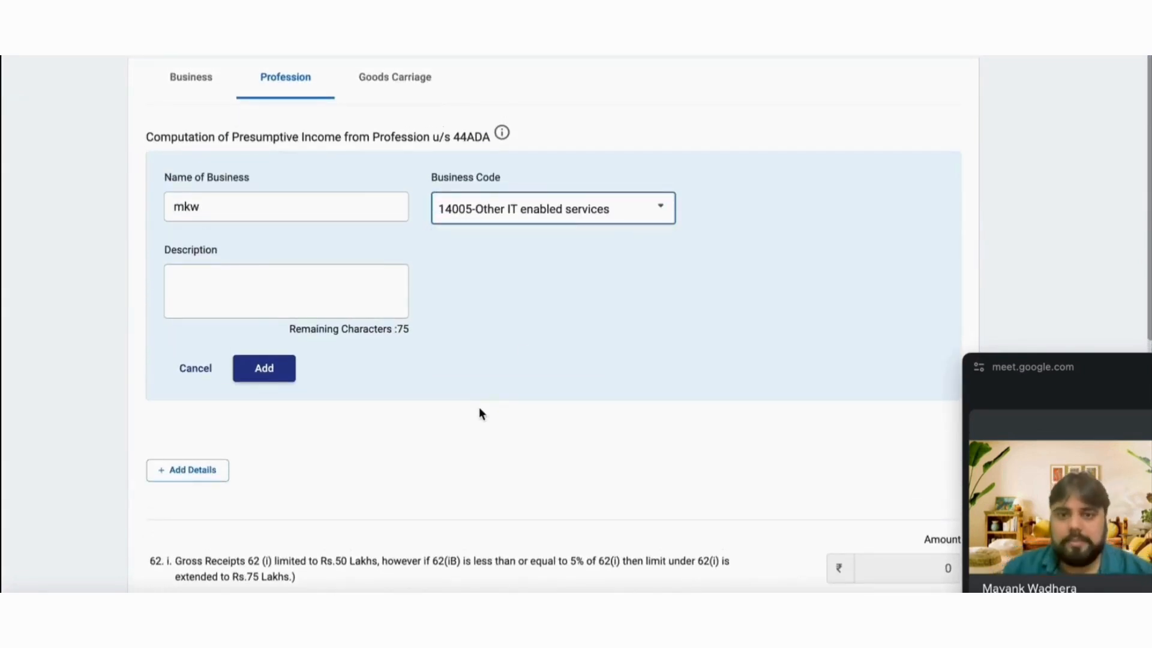
# Describe the profession as "it enabled consultancy" and add the entry.
pyautogui.click(204, 287)
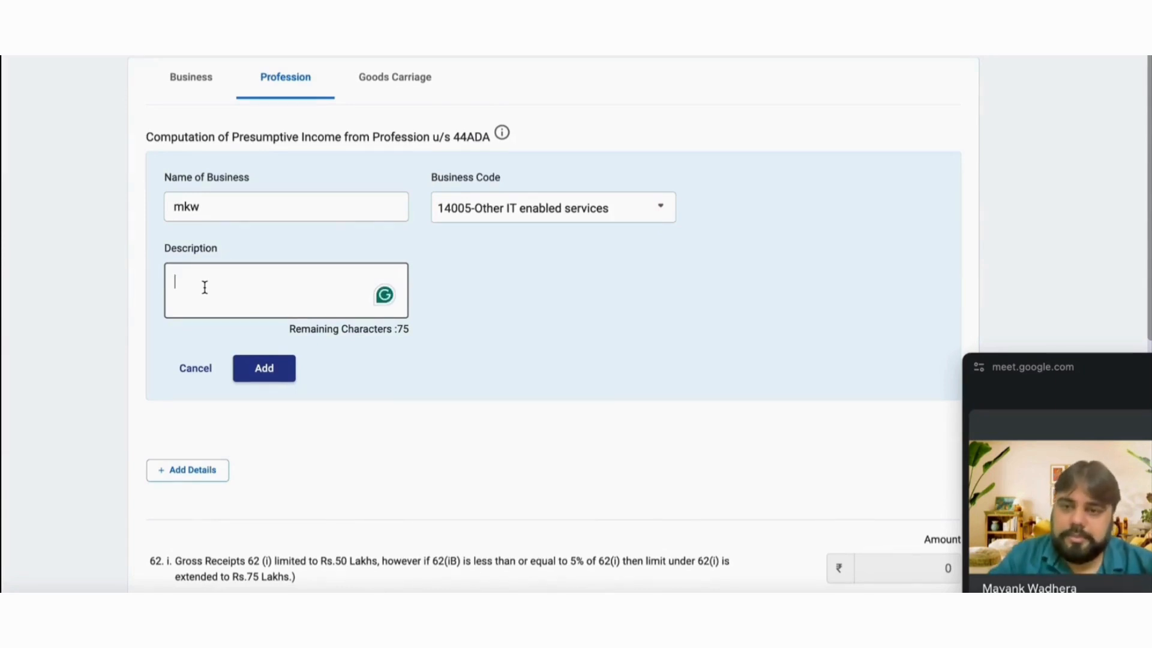
pyautogui.write('it e')
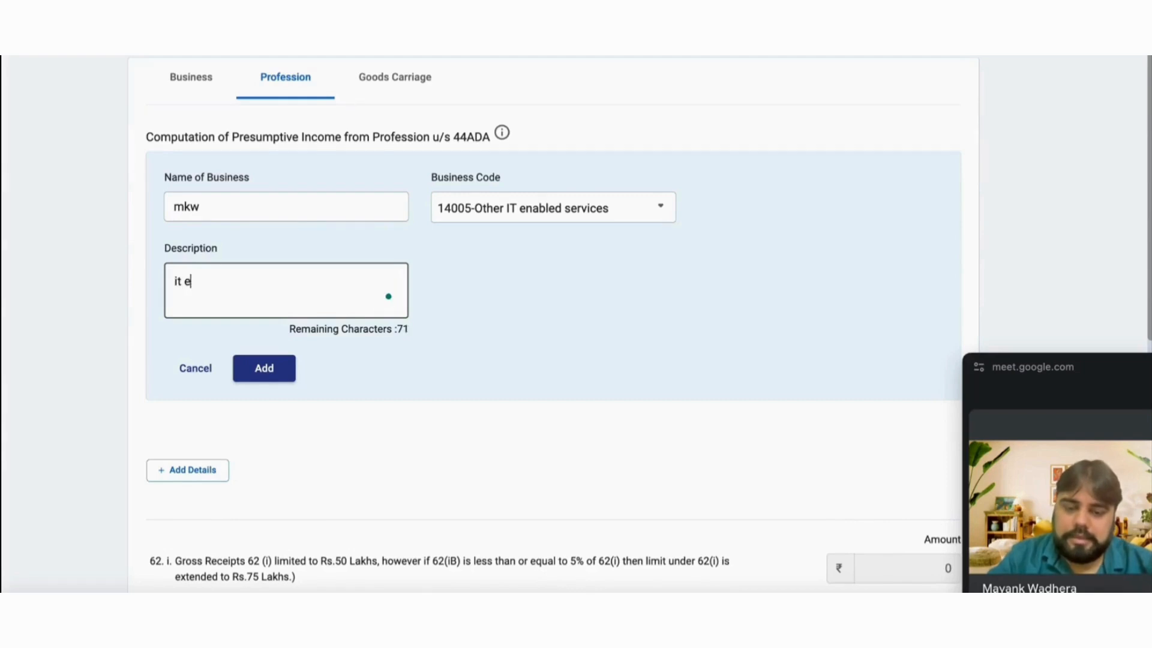
pyautogui.write('nabled consultancy')
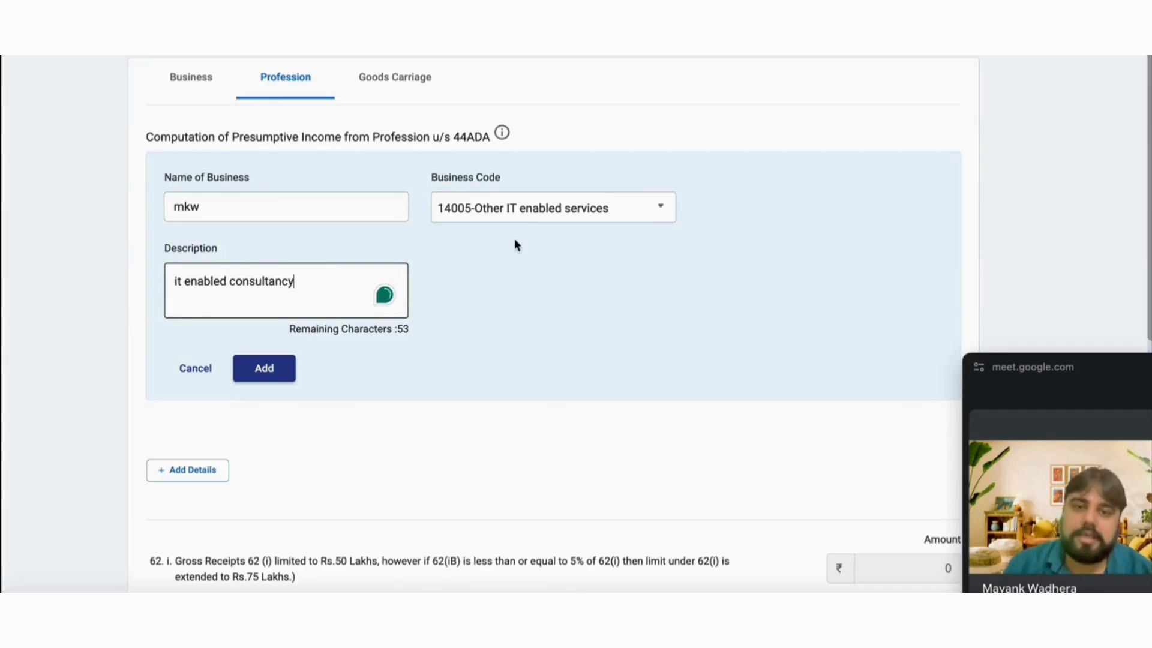
pyautogui.click(258, 378)
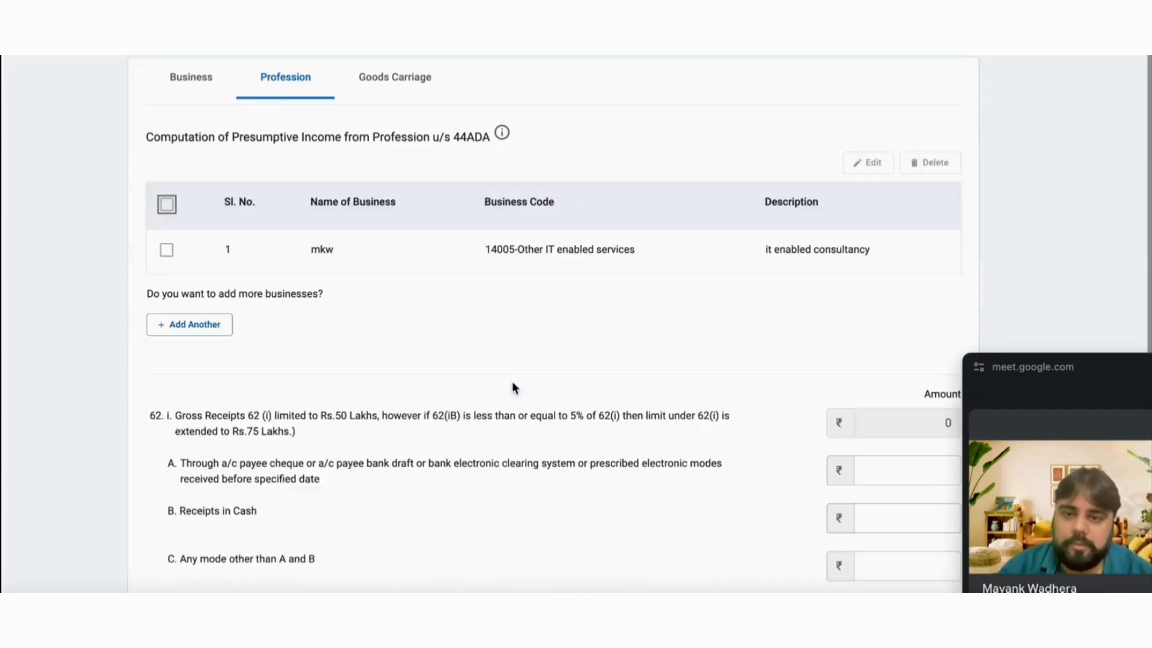
# Enter 4,60,000 as the section 44ADA gross receipts received through cheque, bank draft or electronic modes.
pyautogui.scroll(-2, 512, 388)
pyautogui.scroll(-3, 513, 387)
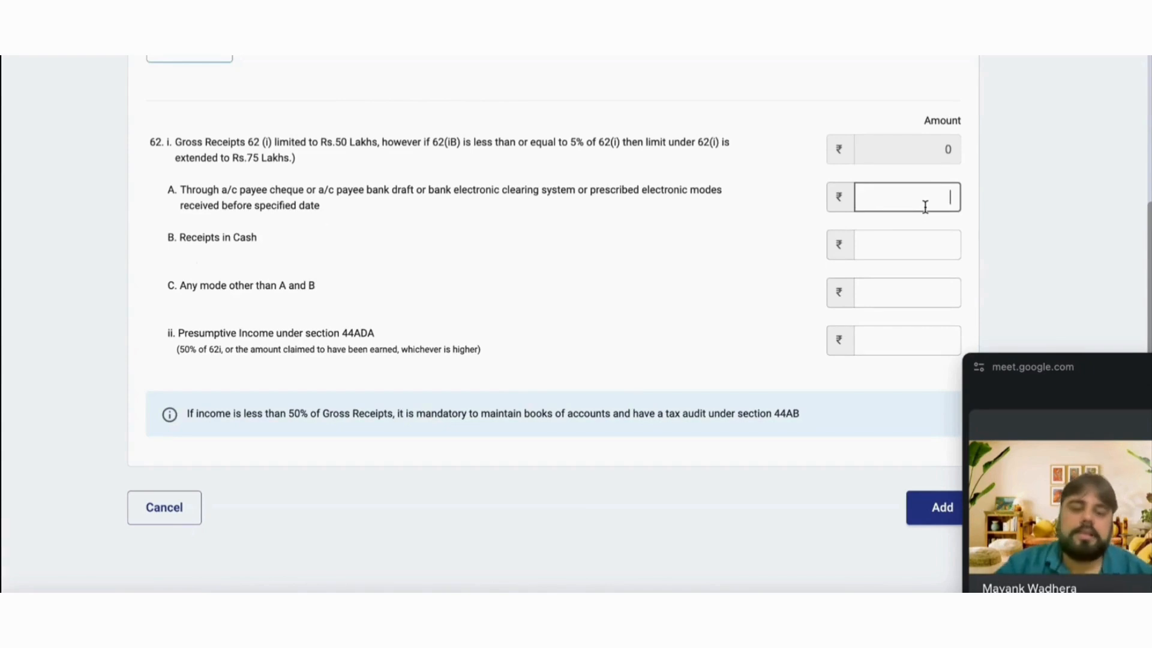
pyautogui.write('460000')
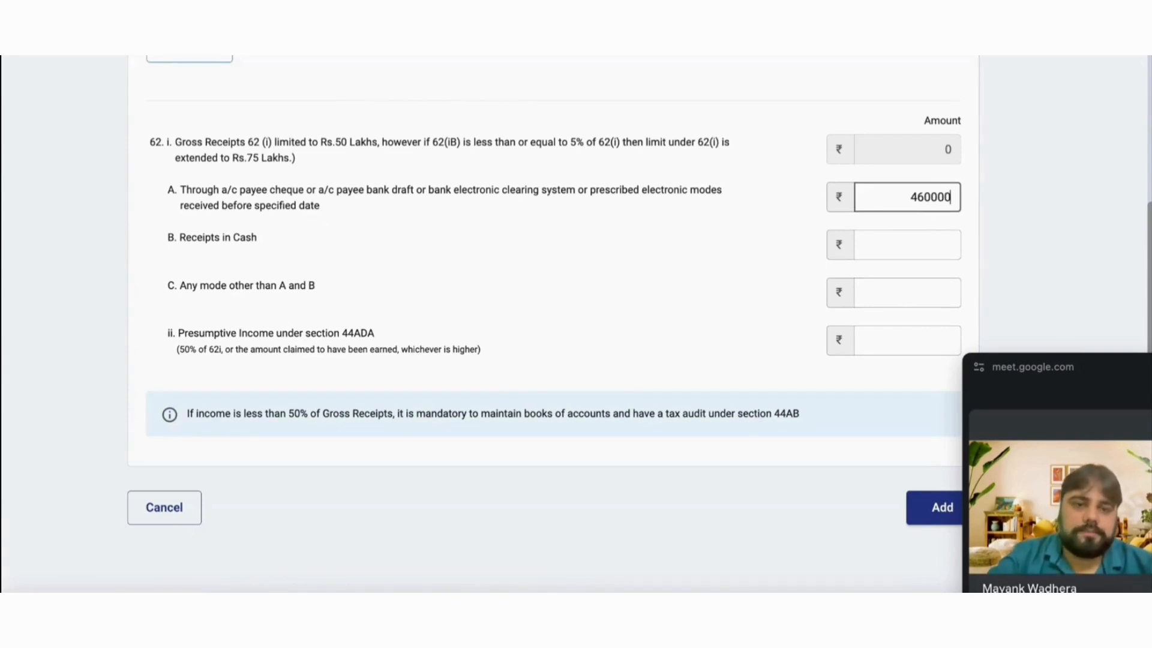
pyautogui.click(928, 336)
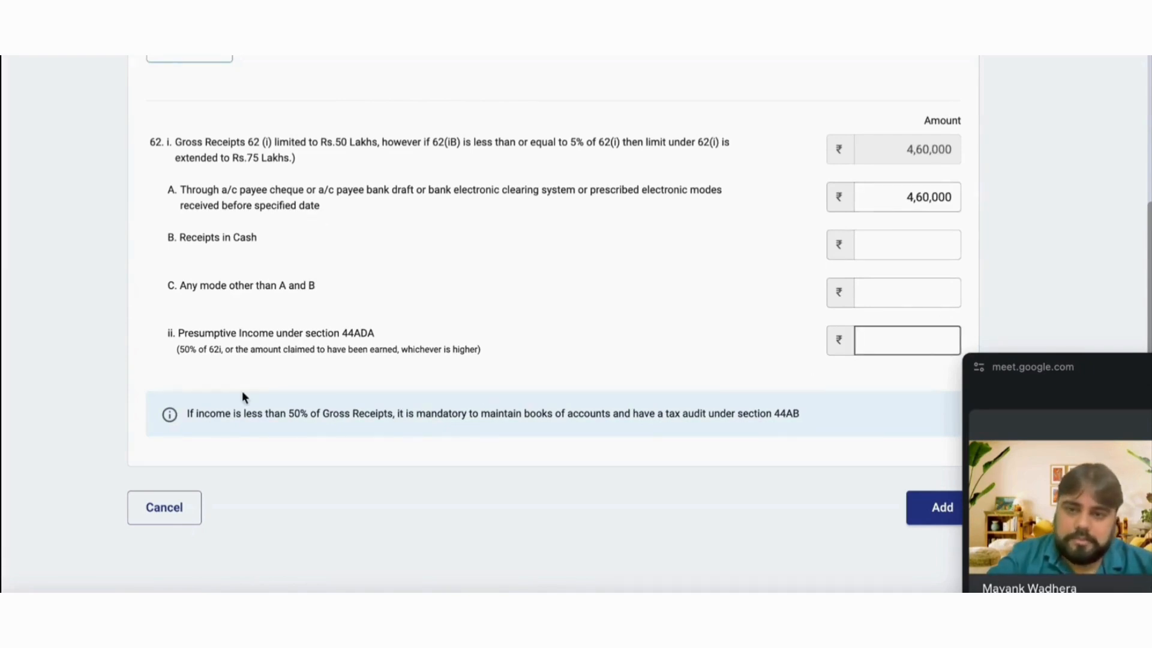
# Try 2,00,000 as the presumptive income under section 44ADA.
pyautogui.tripleClick(182, 345)
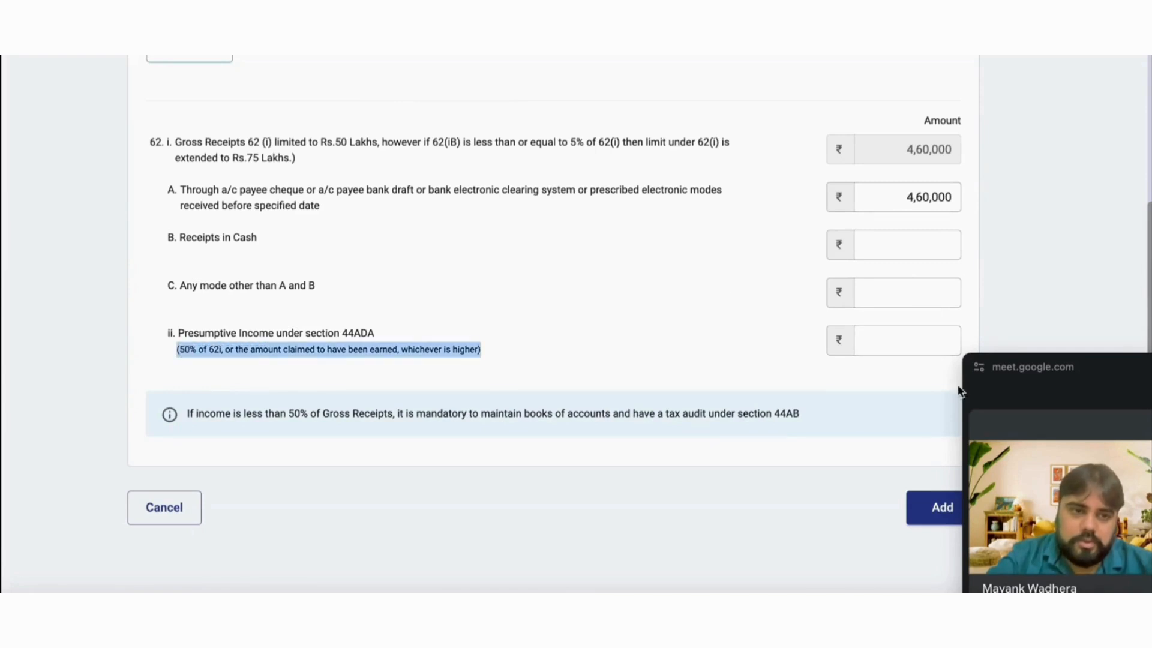
pyautogui.click(888, 333)
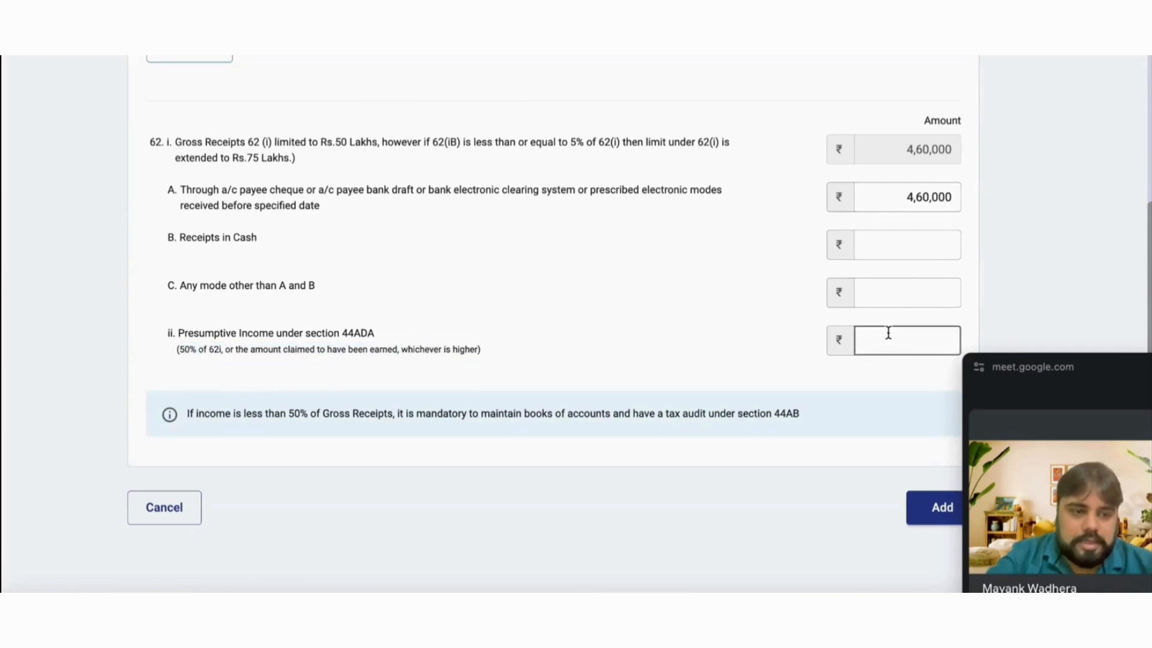
pyautogui.write('200000')
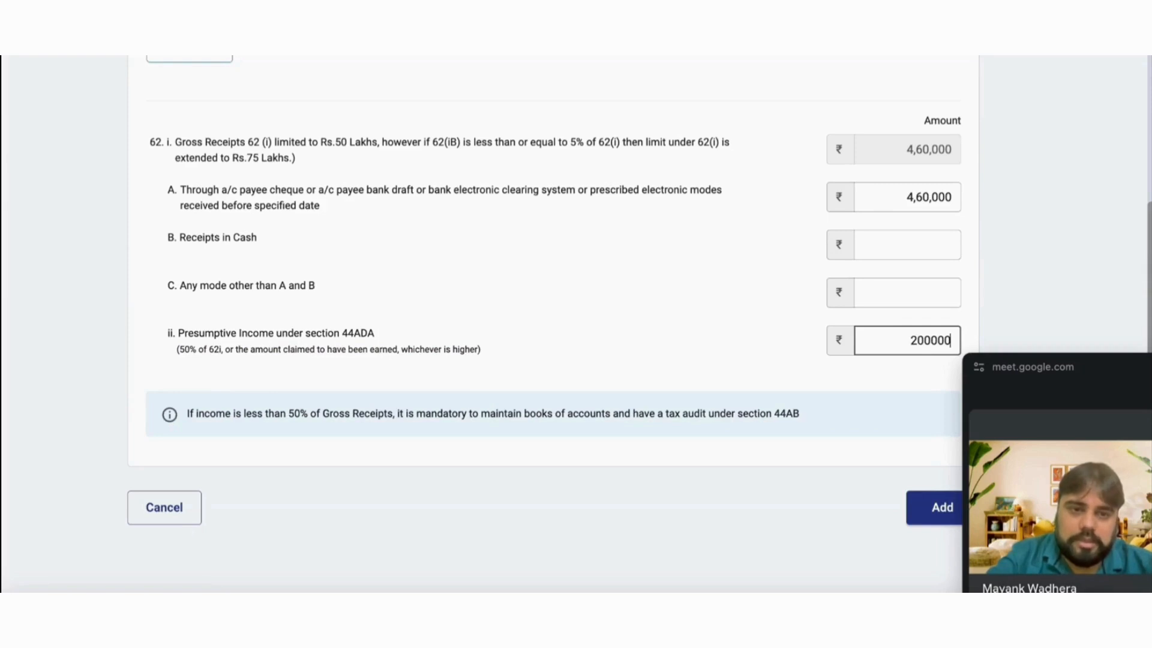
pyautogui.click(780, 345)
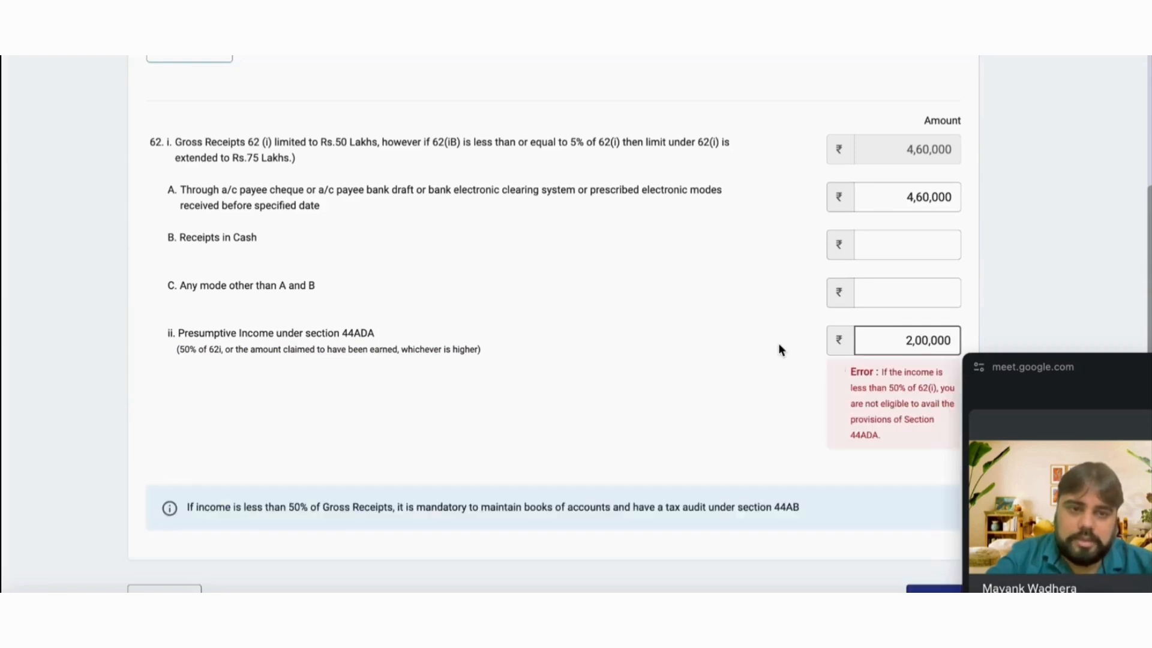
# Change the presumptive income under section 44ADA to 2,30,000.
pyautogui.doubleClick(927, 343)
pyautogui.write('230000')
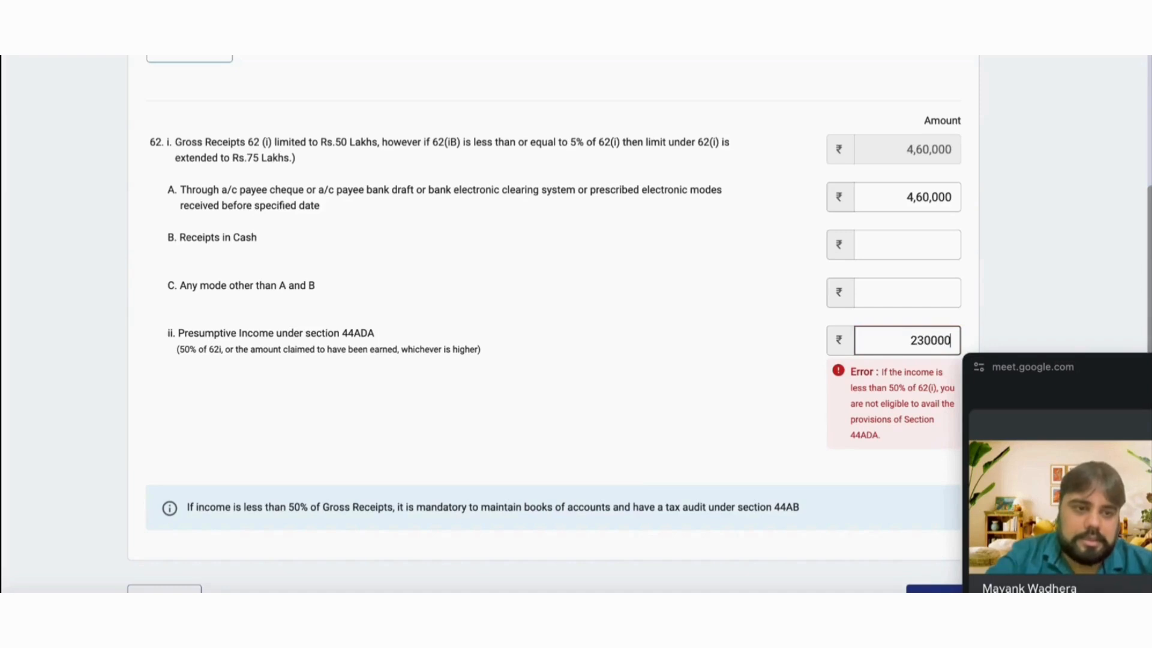
pyautogui.click(703, 333)
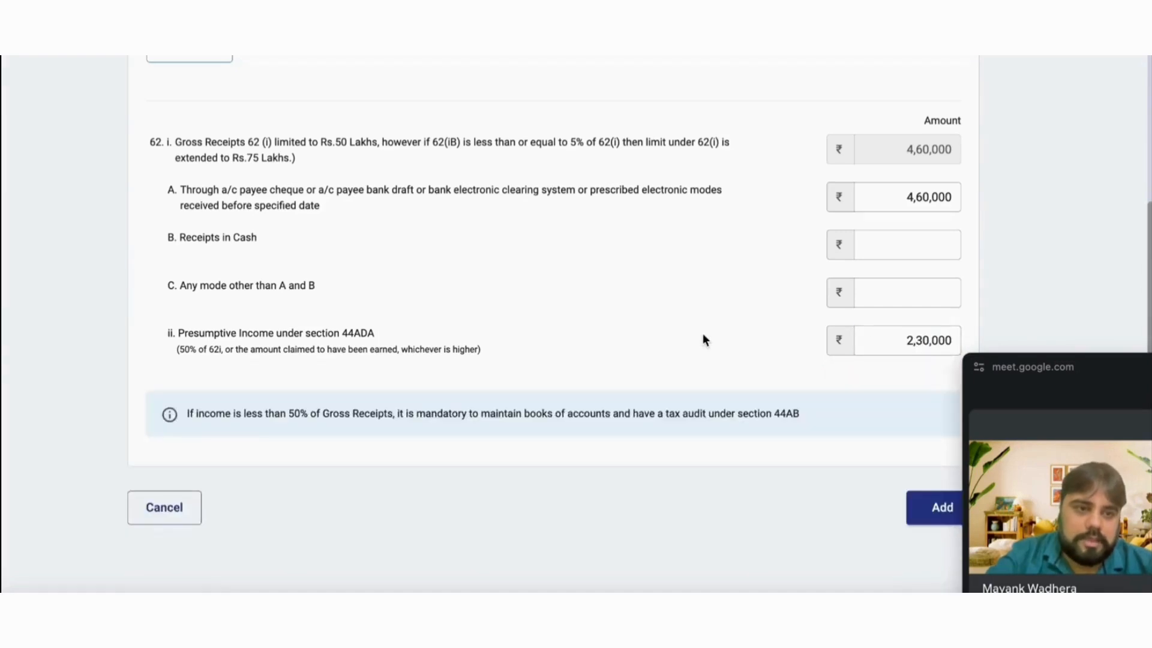
pyautogui.scroll(-1, 703, 333)
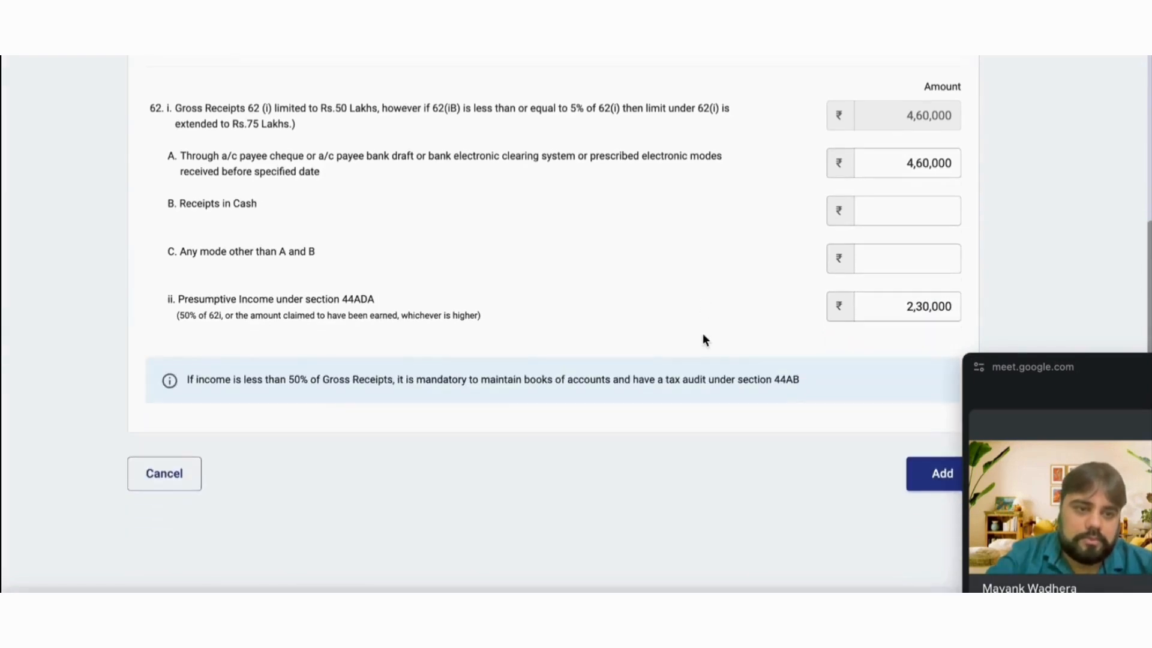
# Try 2,50,000 as the presumptive income under section 44ADA.
pyautogui.doubleClick(928, 307)
pyautogui.write('250000')
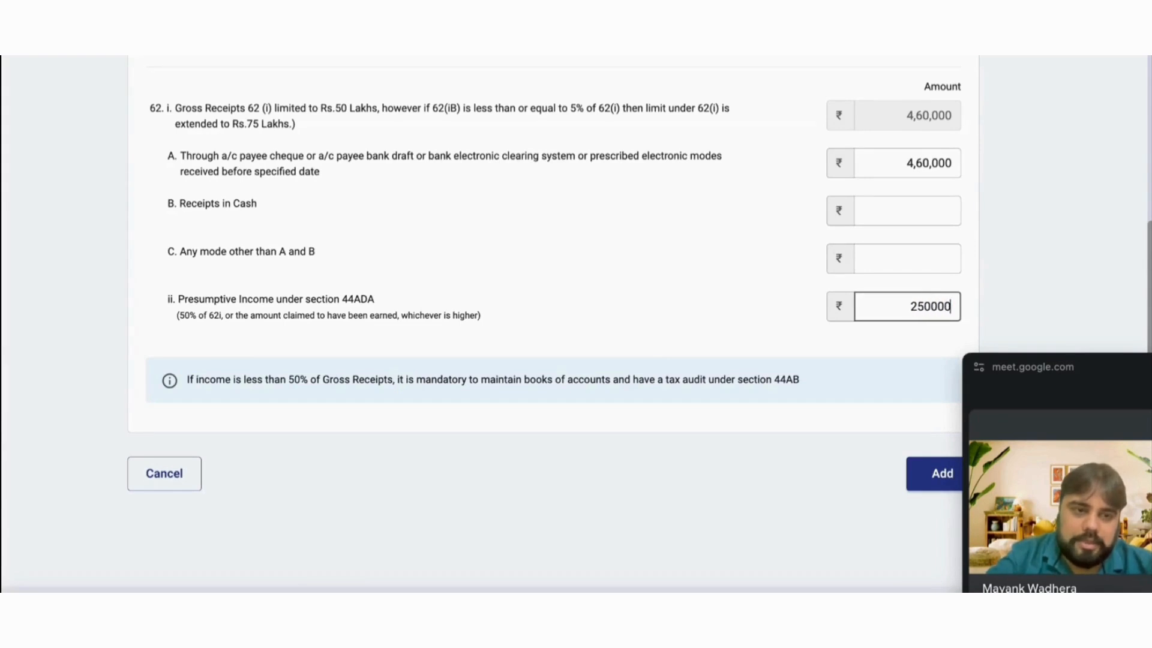
pyautogui.click(650, 308)
pyautogui.click(915, 309)
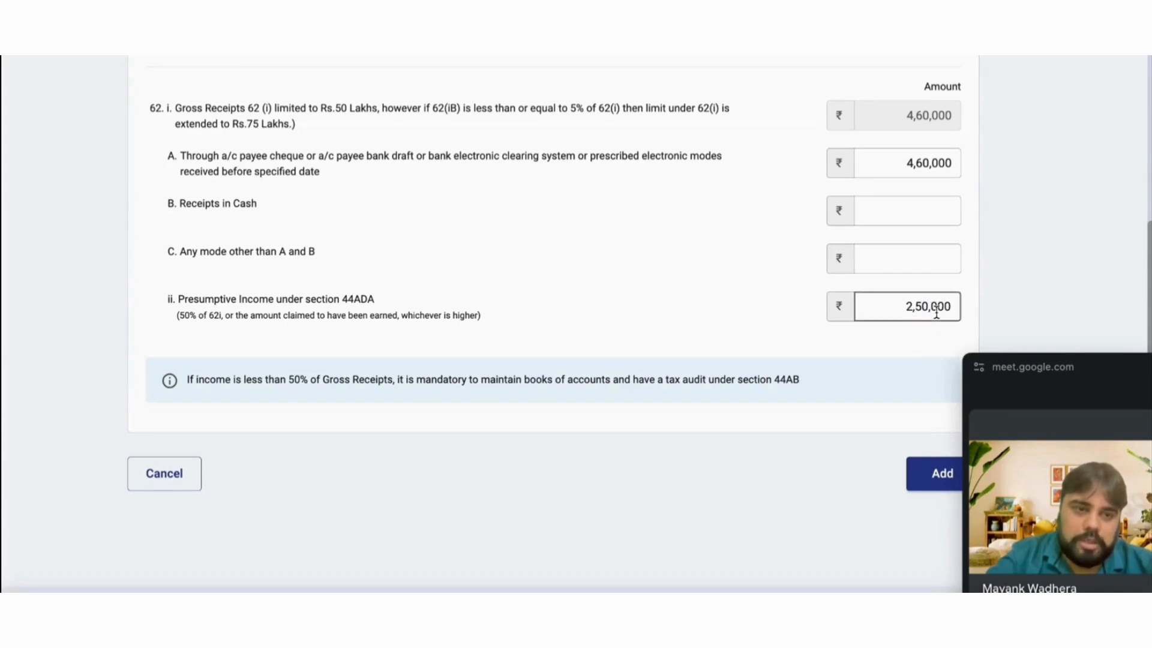
# Set the presumptive income under section 44ADA to 2,30,000 and add the presumptive income details.
pyautogui.doubleClick(915, 312)
pyautogui.write('230000')
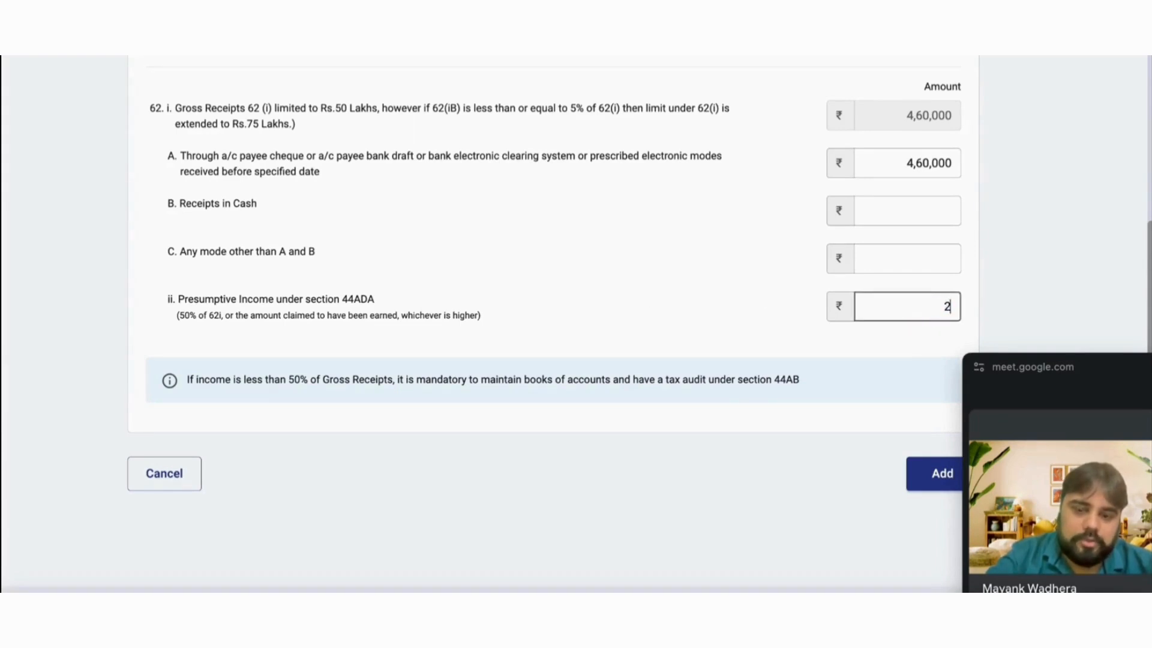
pyautogui.click(938, 472)
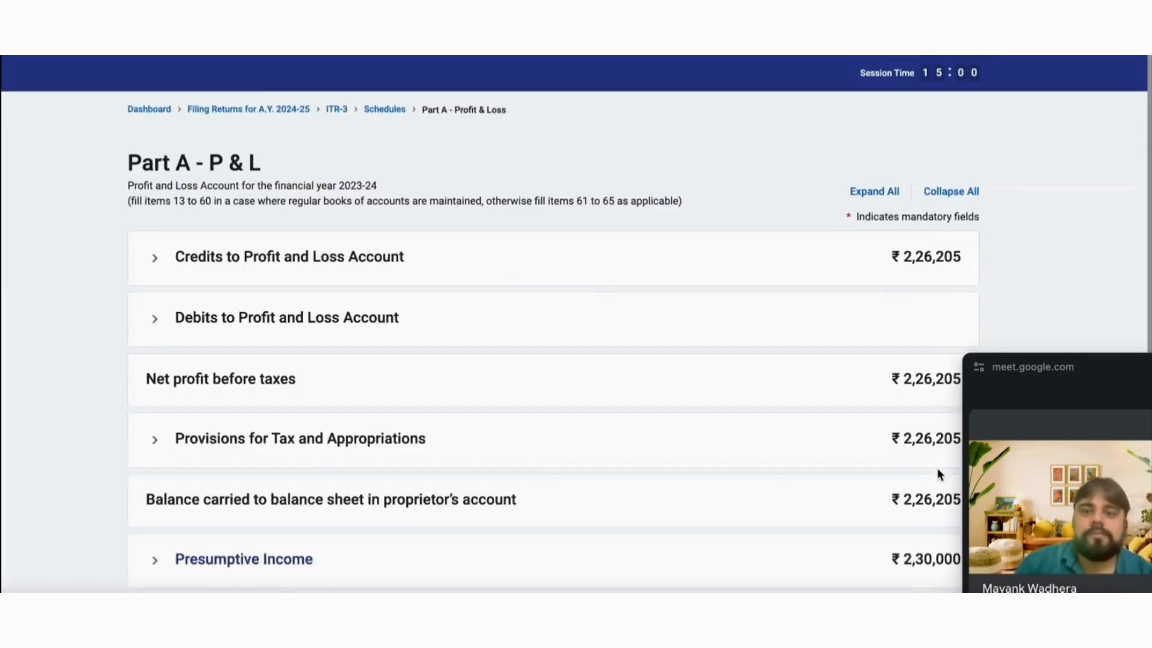
# Expand No Account Cases in Part A - P & L and open its form for adding details.
pyautogui.scroll(-3, 529, 285)
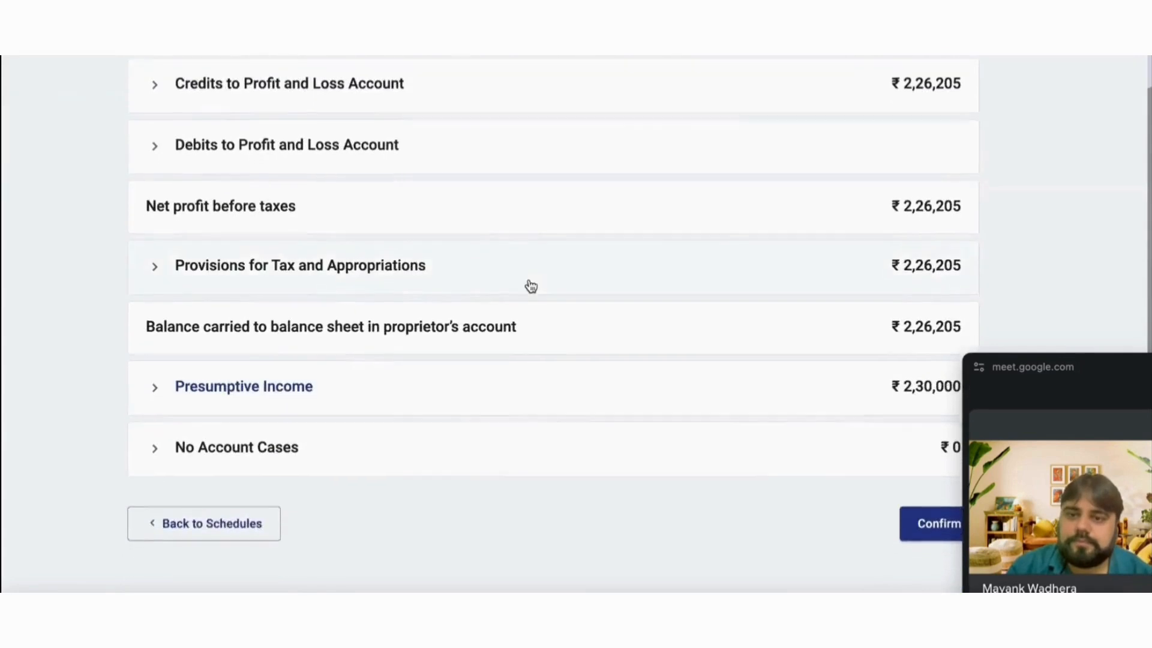
pyautogui.scroll(-2, 530, 286)
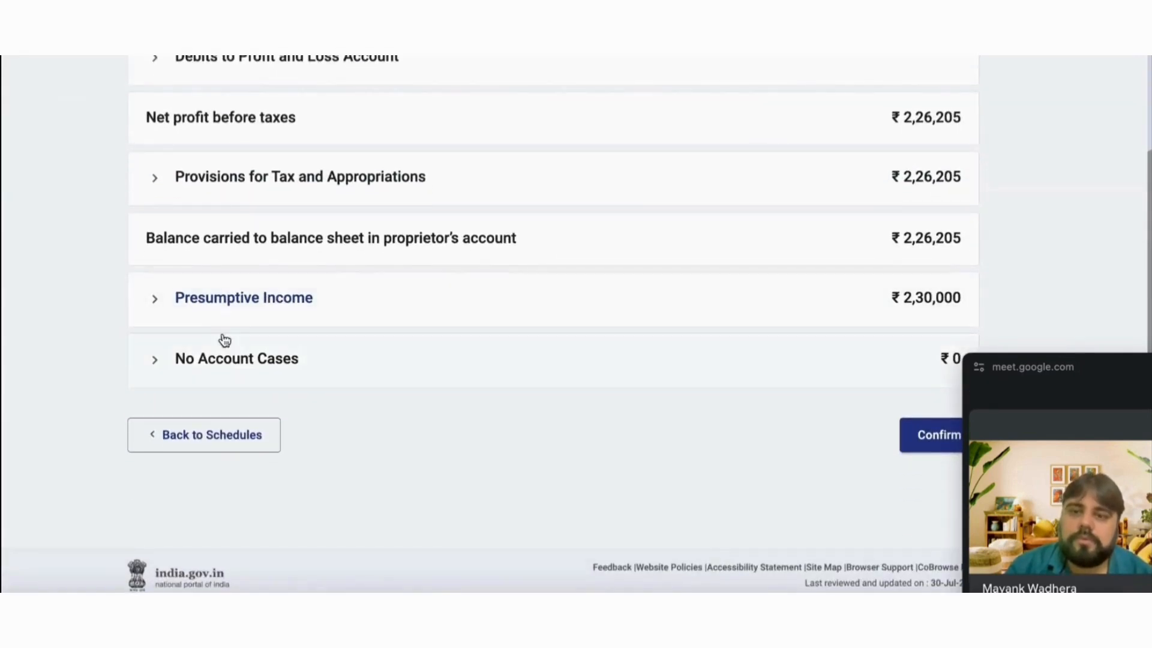
pyautogui.click(195, 358)
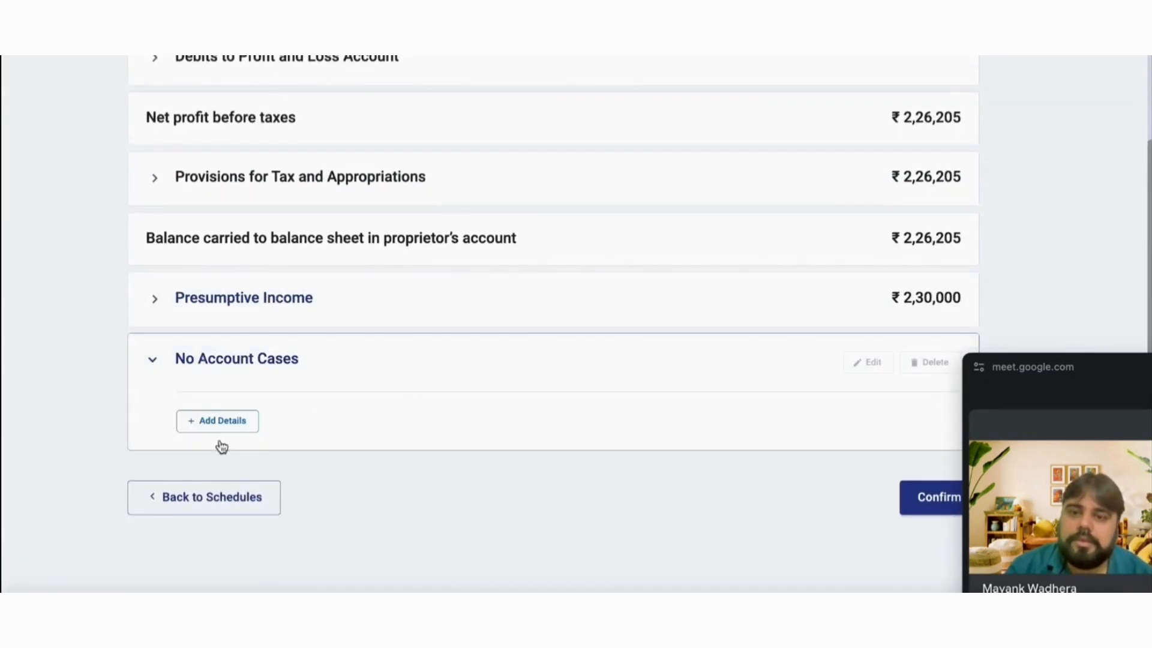
pyautogui.click(222, 423)
# Enter 4,60,000 as the profession's gross receipts through bank payments in item 64.ii.
pyautogui.scroll(-4, 610, 401)
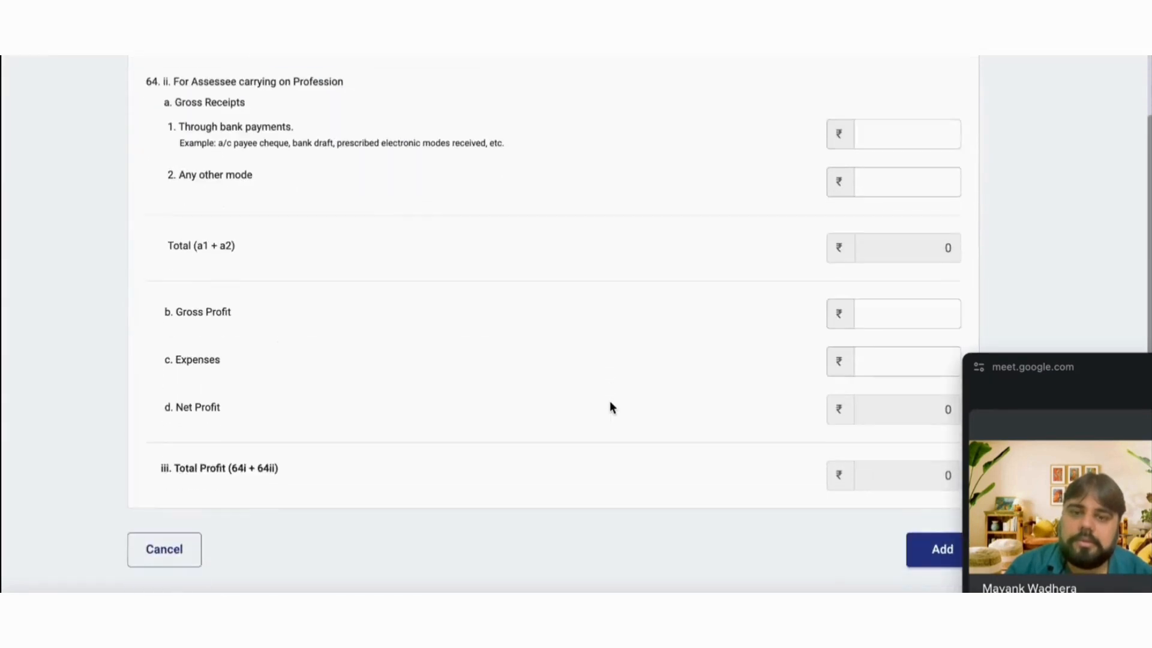
pyautogui.click(941, 136)
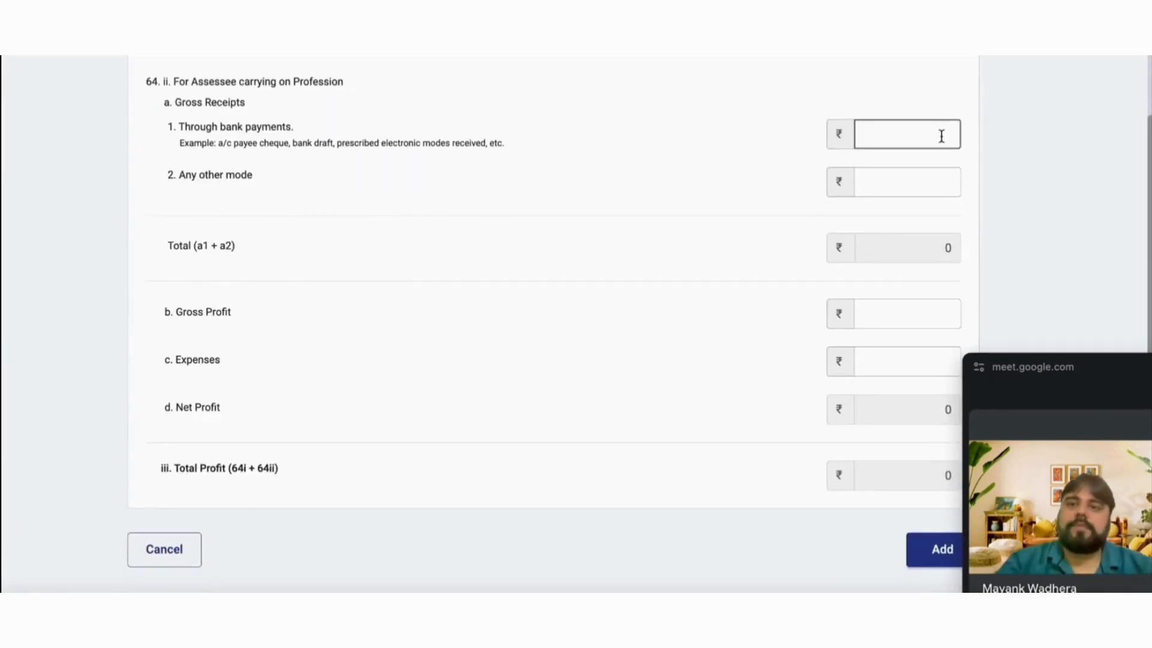
pyautogui.scroll(1, 941, 136)
pyautogui.scroll(1, 729, 291)
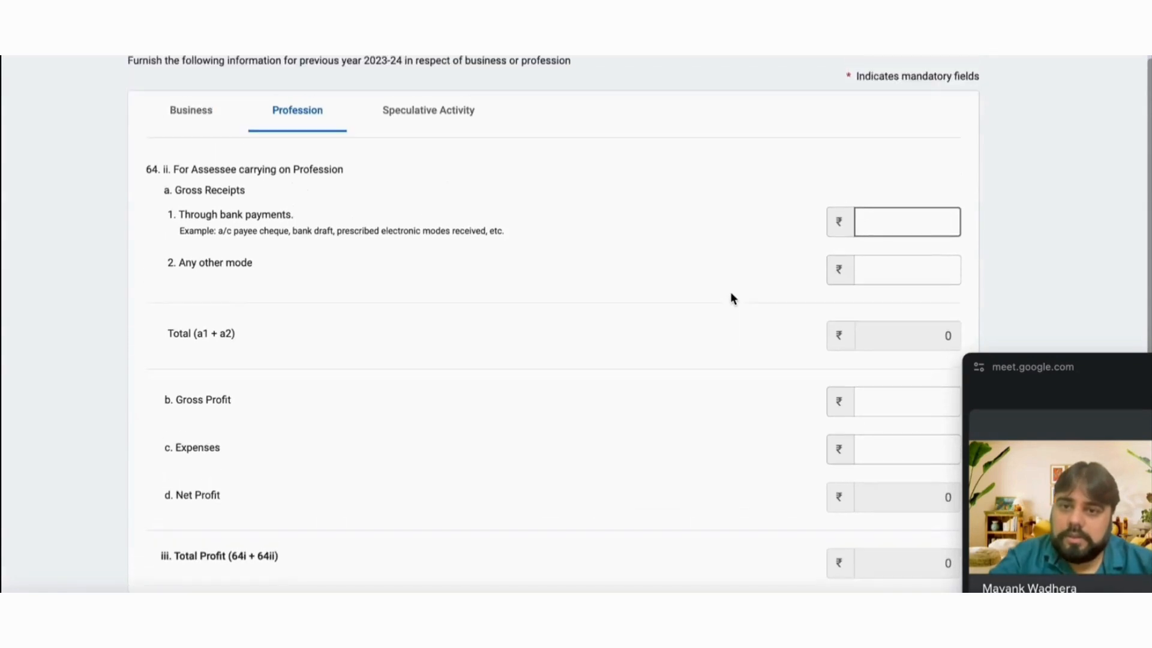
pyautogui.write('43')
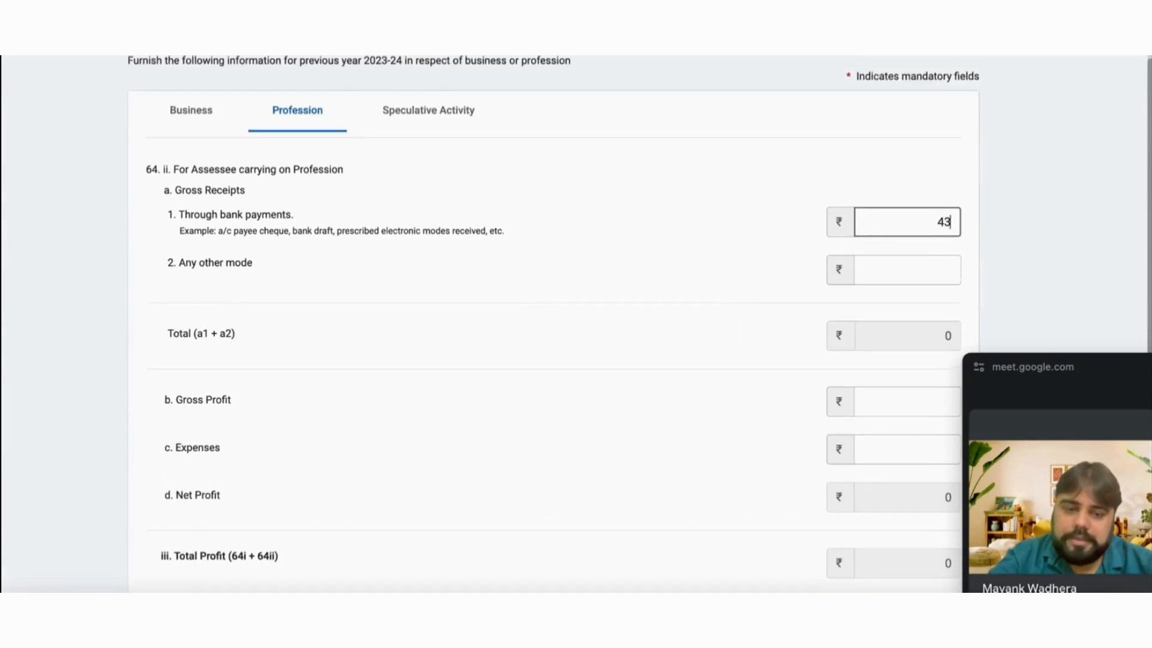
pyautogui.press('BackSpace')
pyautogui.write('6')
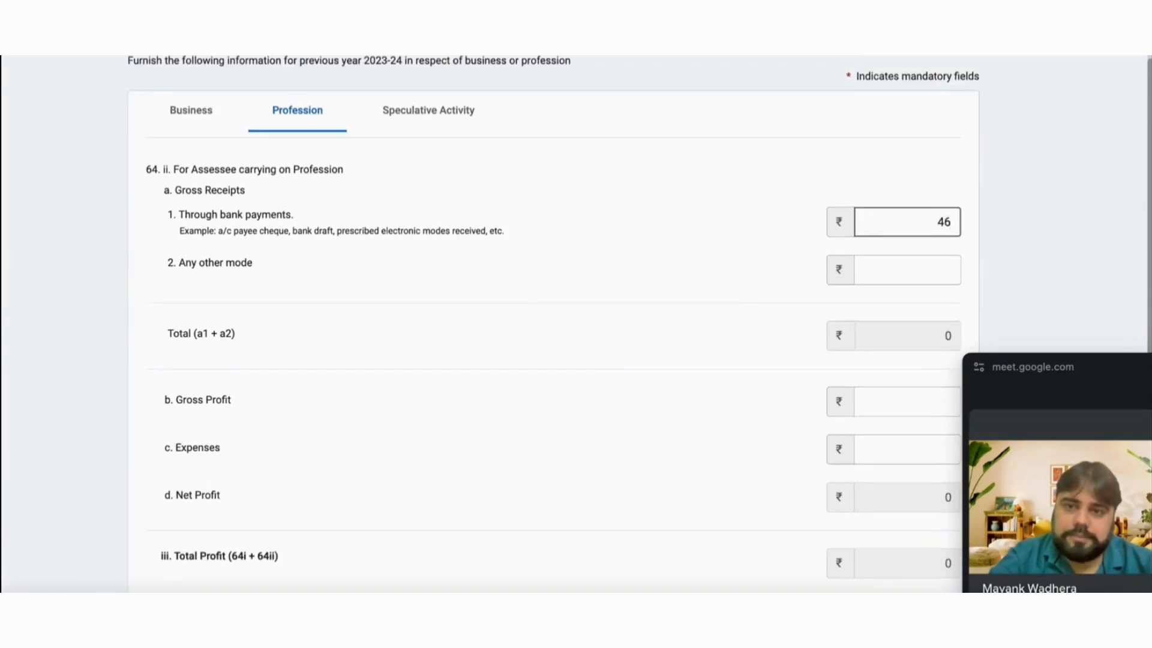
pyautogui.write('0000')
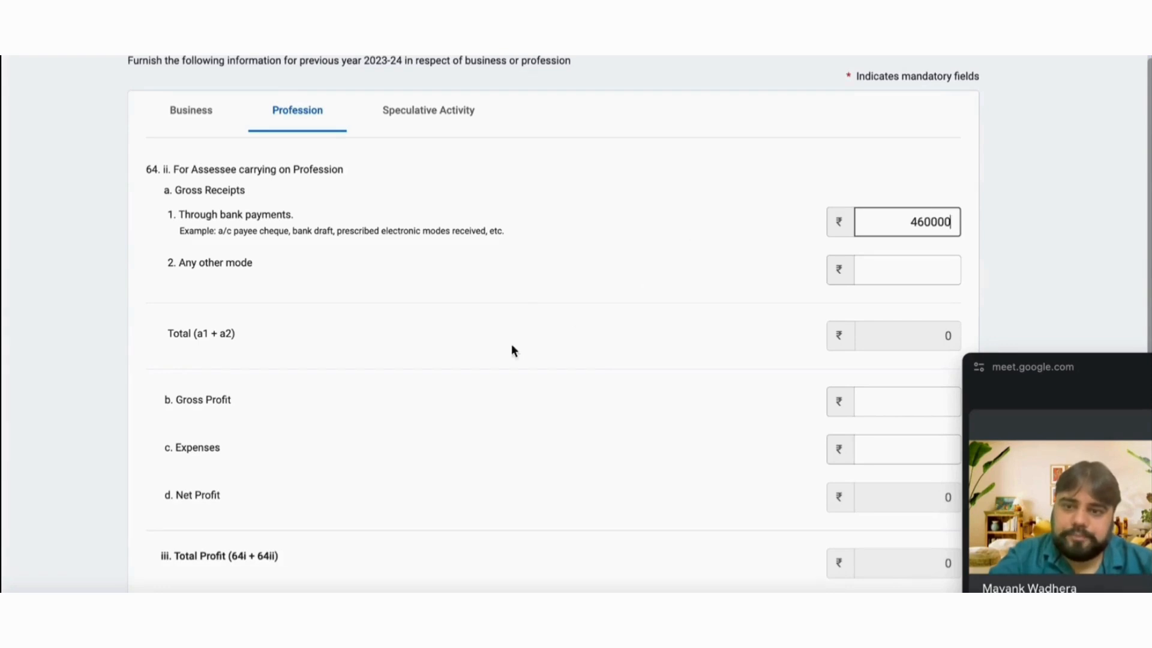
pyautogui.click(513, 351)
pyautogui.scroll(-3, 513, 351)
# Enter 0 as the profession's gross receipts through any other mode.
pyautogui.click(907, 95)
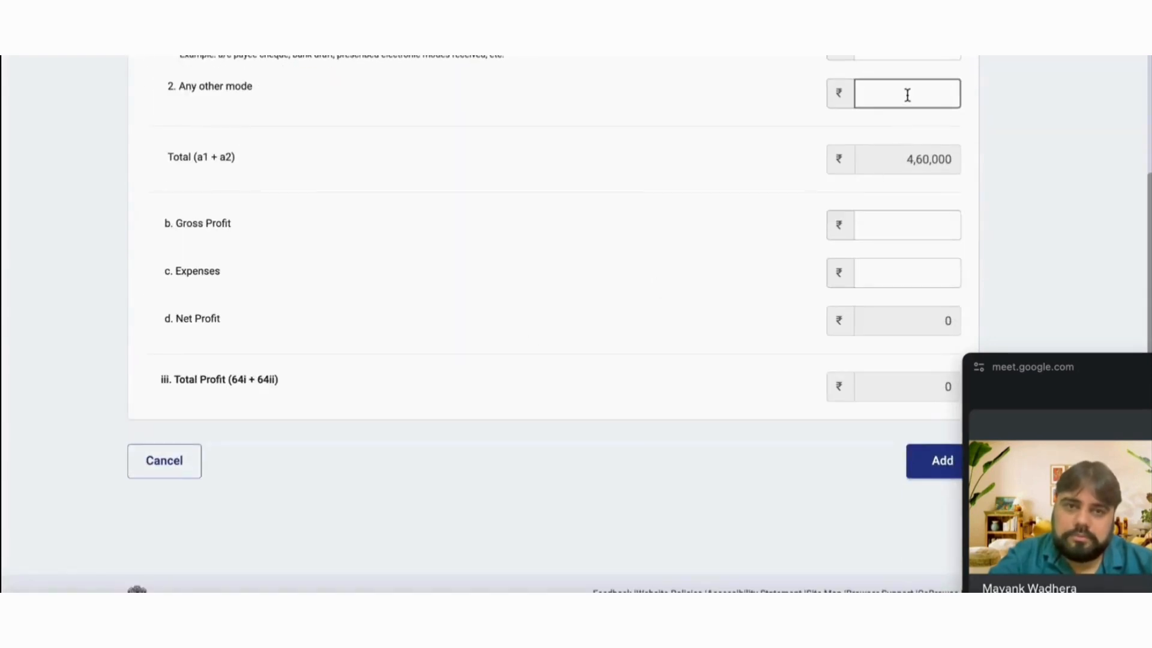
pyautogui.write('0')
pyautogui.click(899, 235)
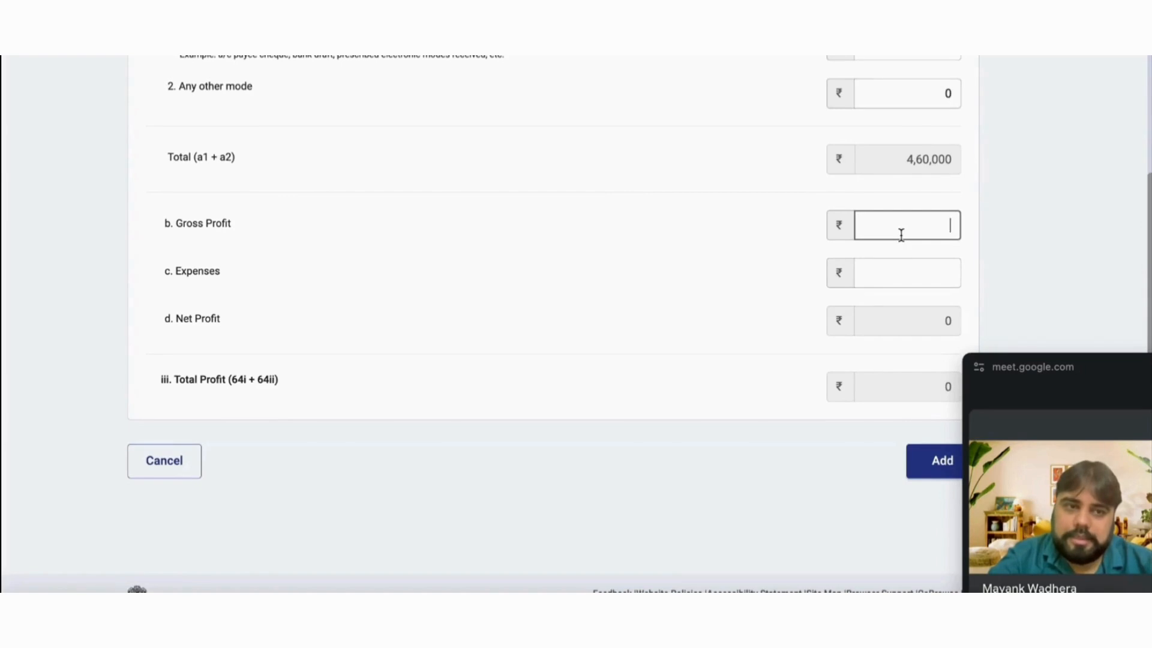
# Set the no-account profession's gross profit to 4,60,000 and expenses to 2,30,000, and add the details.
pyautogui.write('460000')
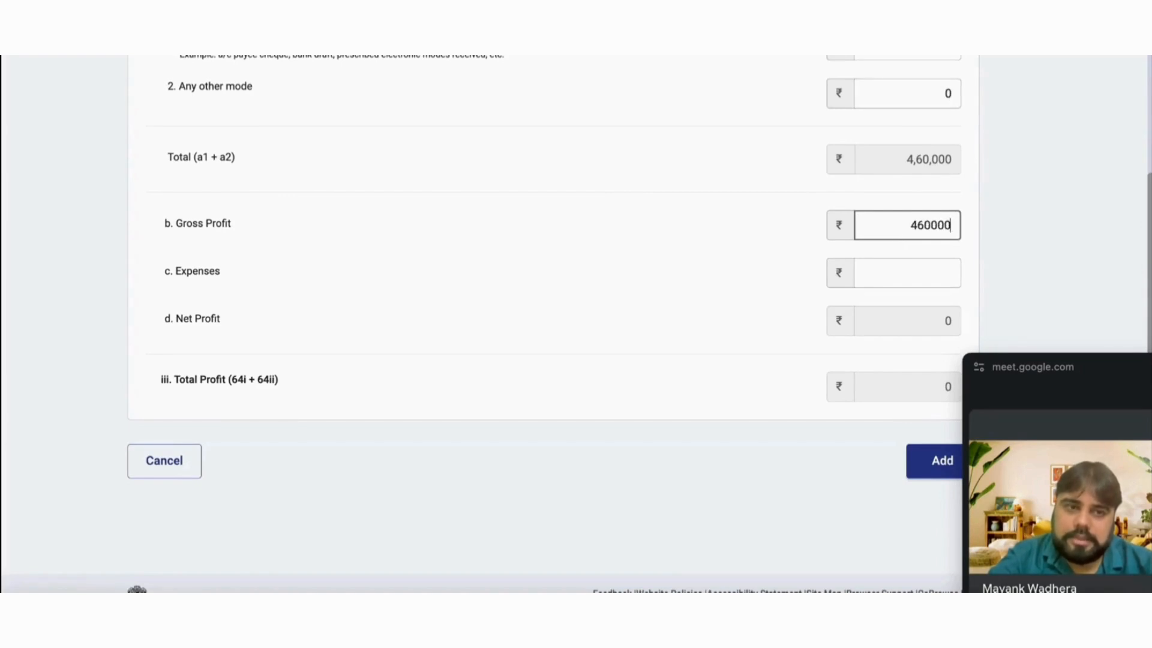
pyautogui.click(899, 274)
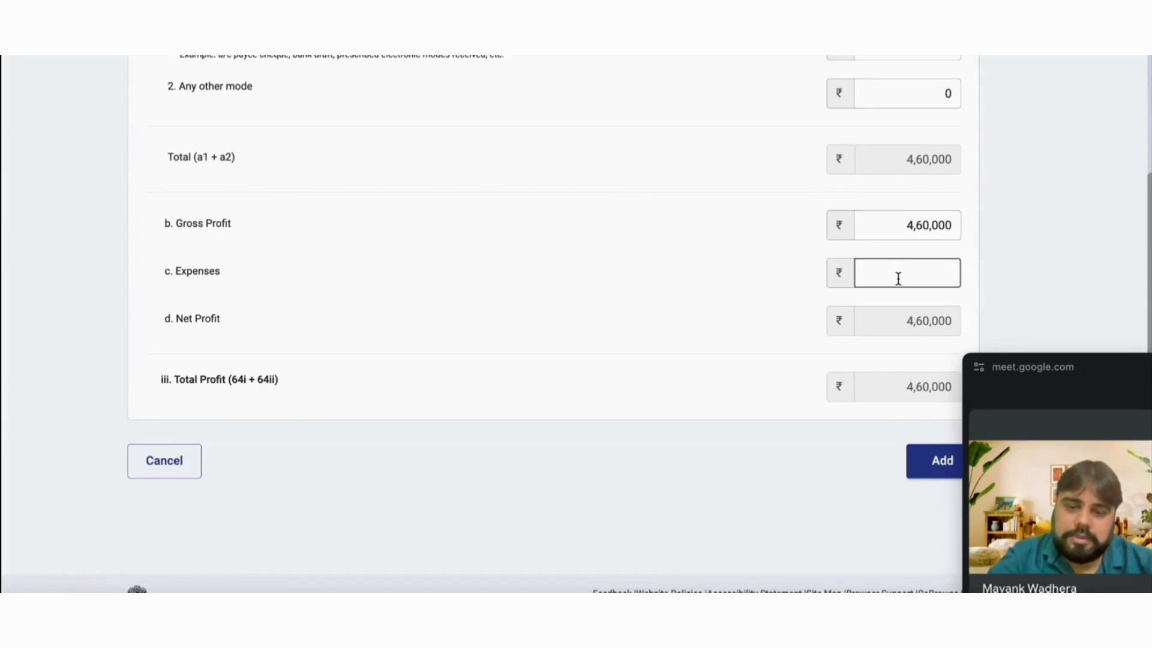
pyautogui.write('230000')
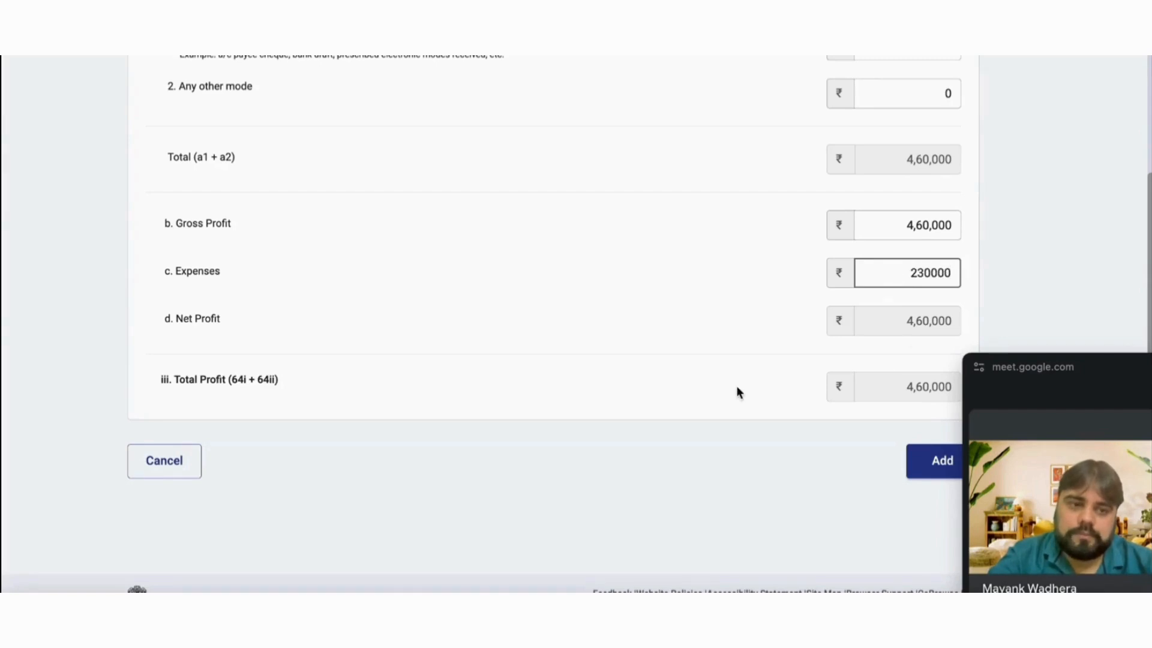
pyautogui.click(736, 392)
pyautogui.click(930, 463)
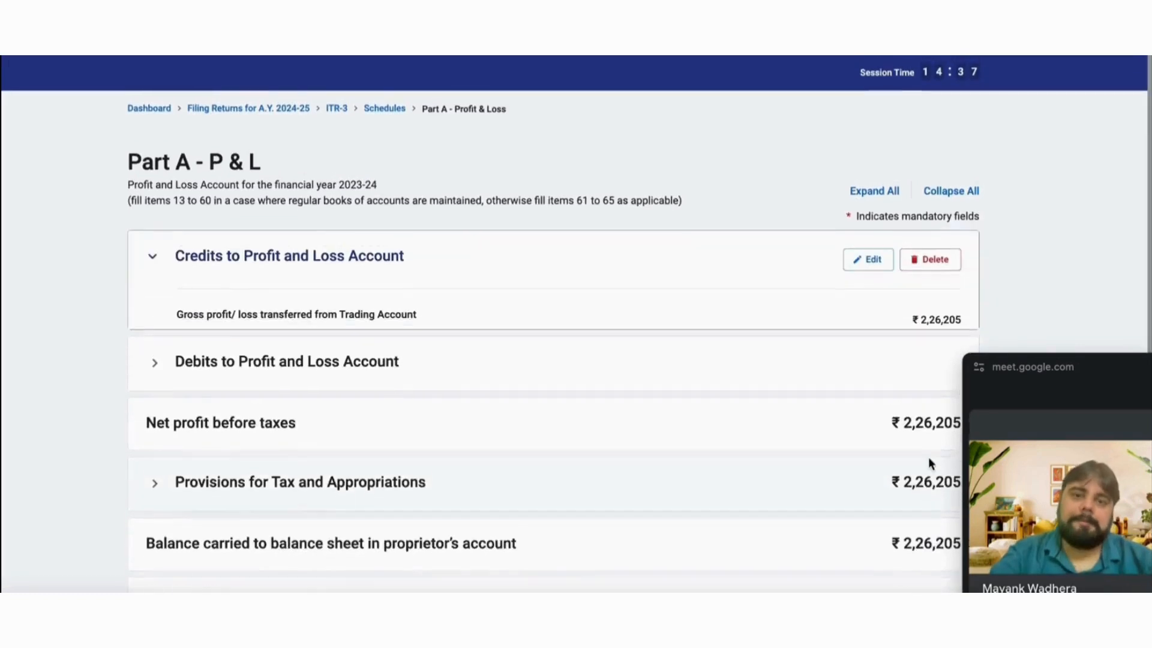
# Confirm the Part A - P & L schedule and open Schedule CG, acknowledging the section 234C interest notice.
pyautogui.scroll(-5, 501, 460)
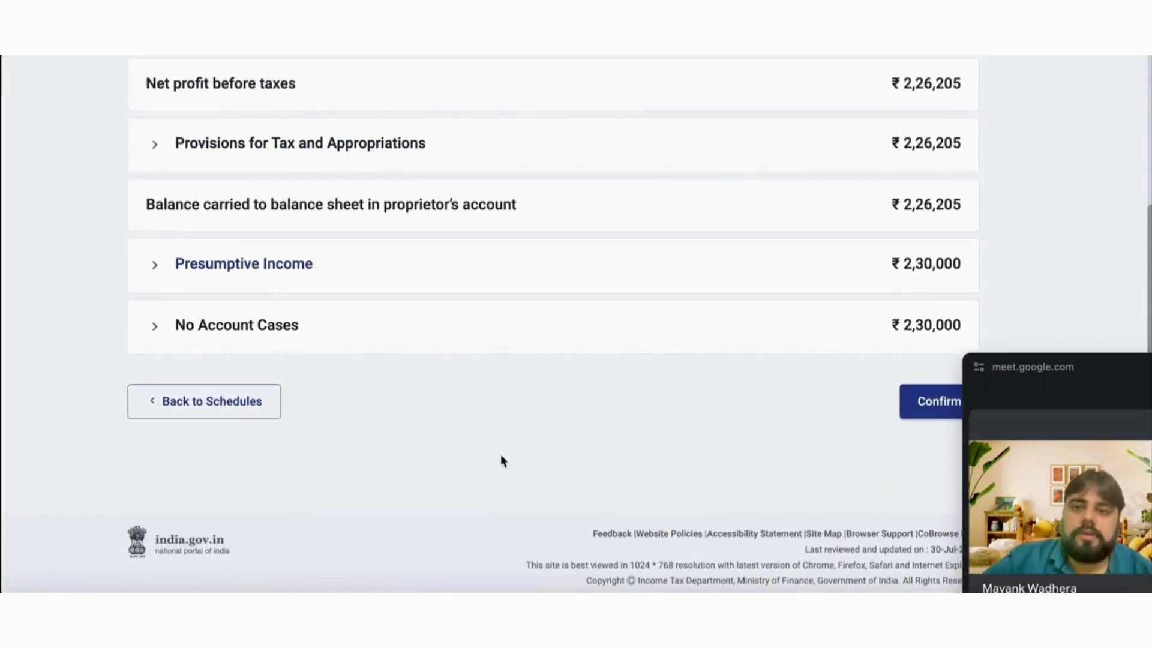
pyautogui.click(933, 411)
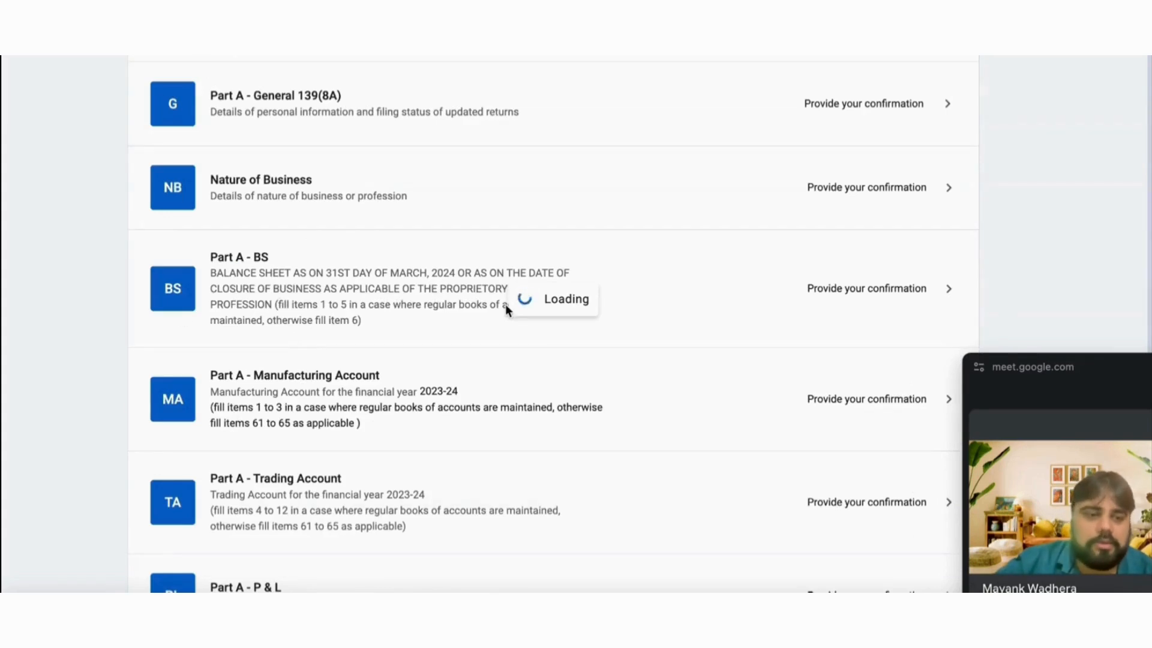
pyautogui.scroll(-1, 505, 304)
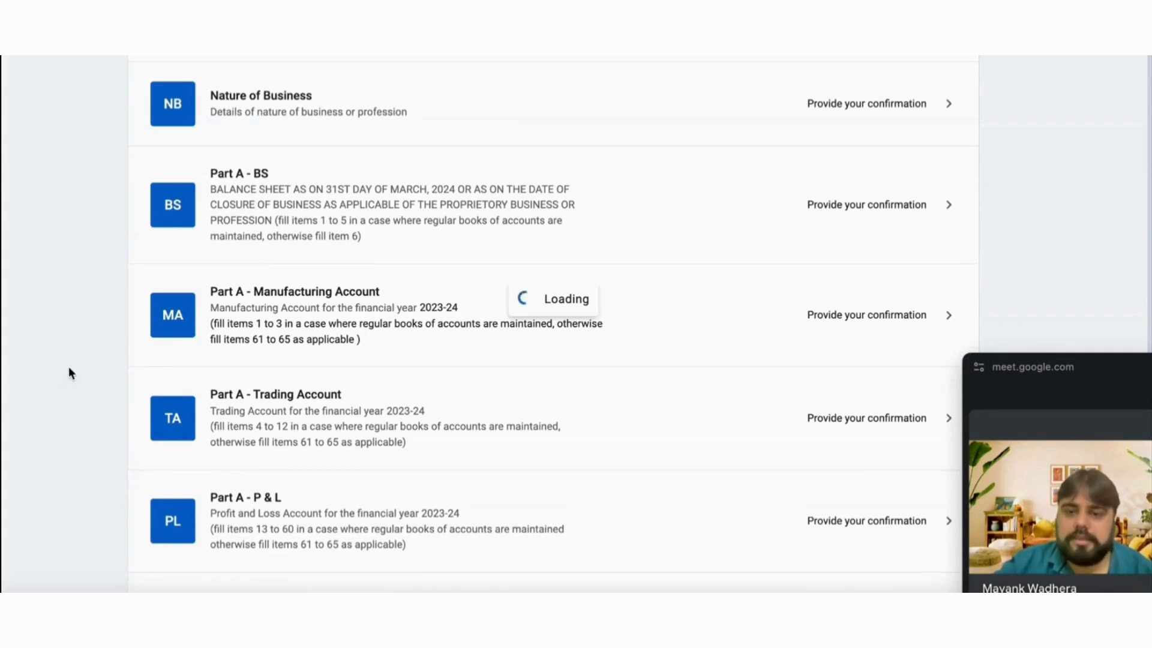
pyautogui.scroll(-6, 69, 372)
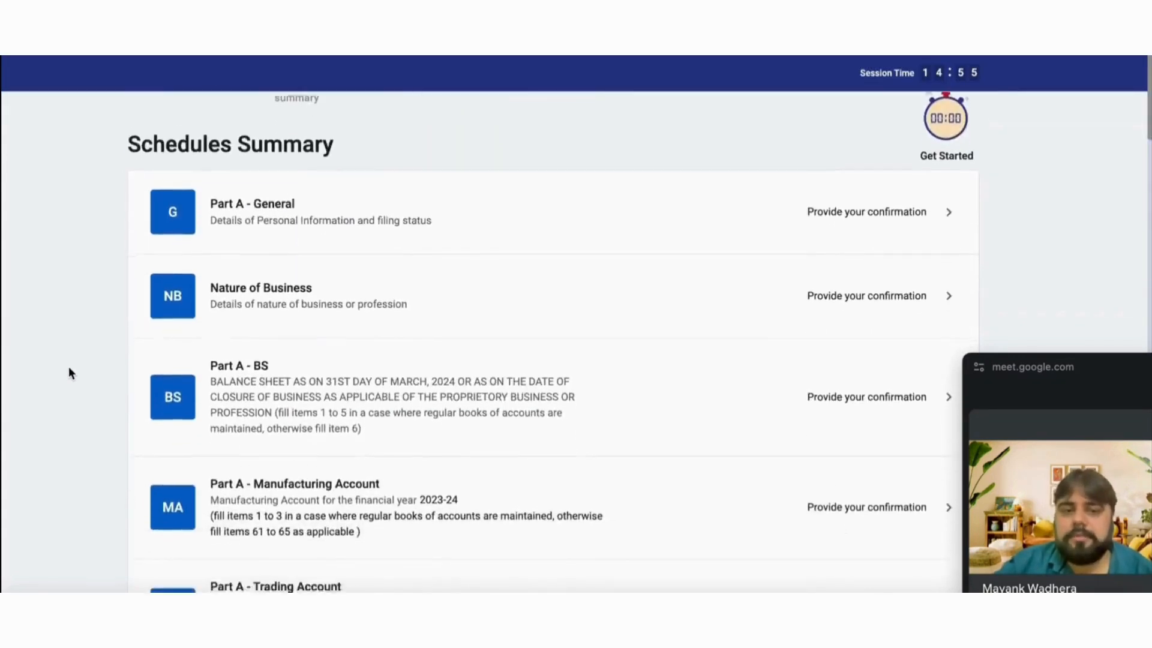
pyautogui.scroll(-3, 69, 373)
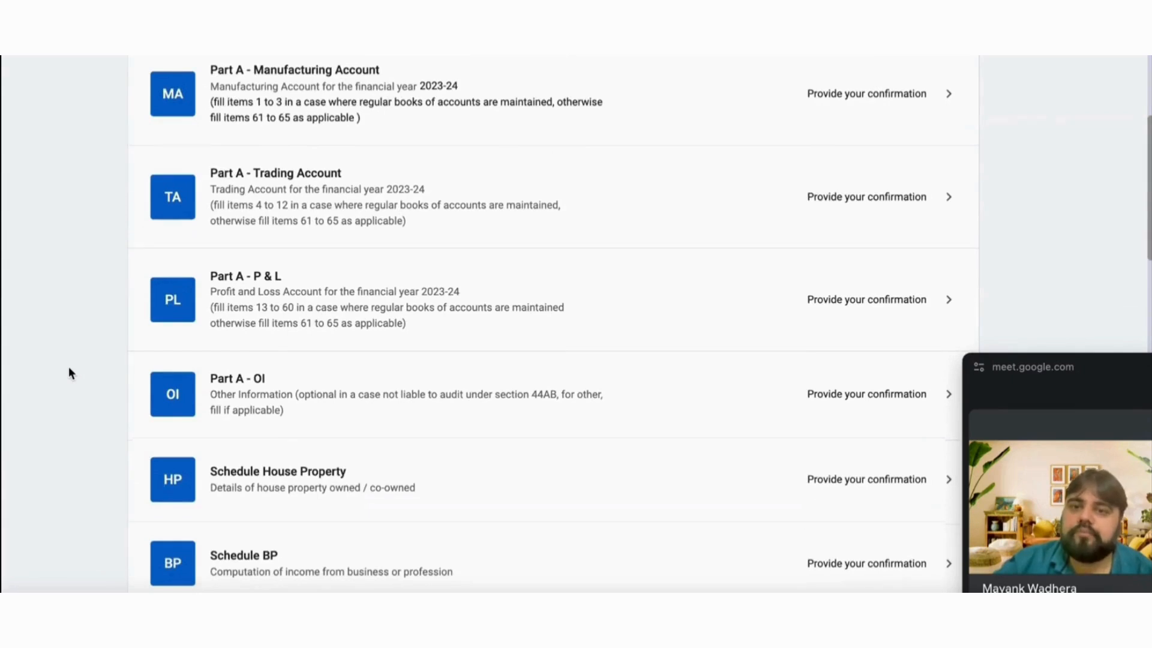
pyautogui.scroll(-2, 69, 372)
pyautogui.scroll(-3, 70, 373)
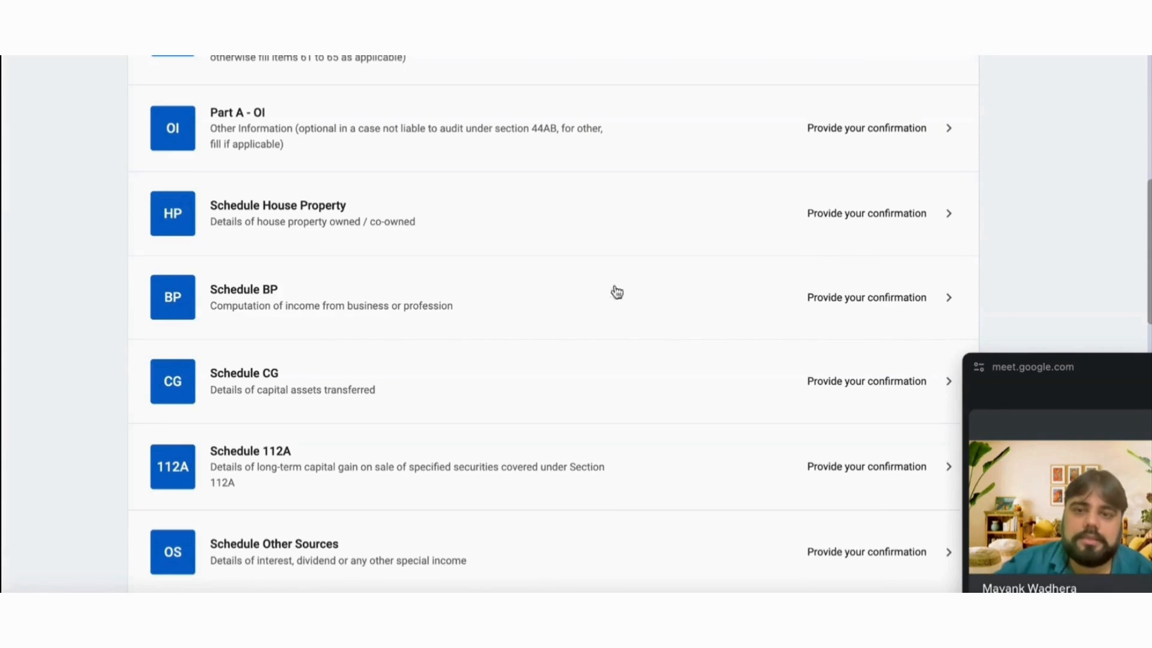
pyautogui.click(561, 380)
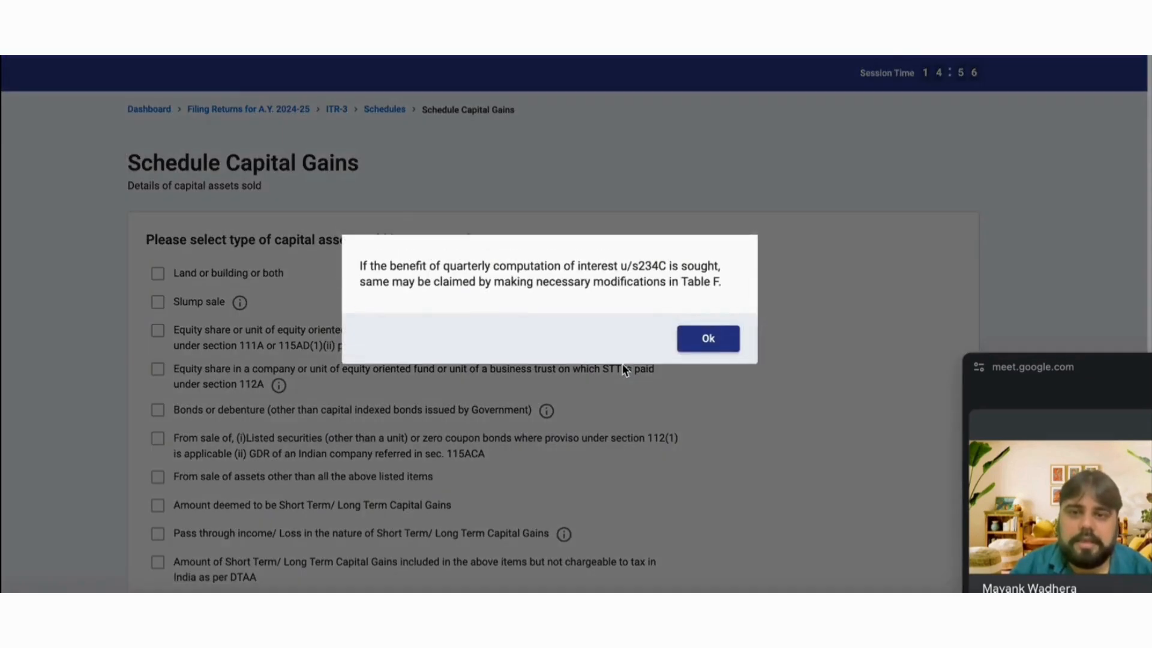
pyautogui.click(706, 340)
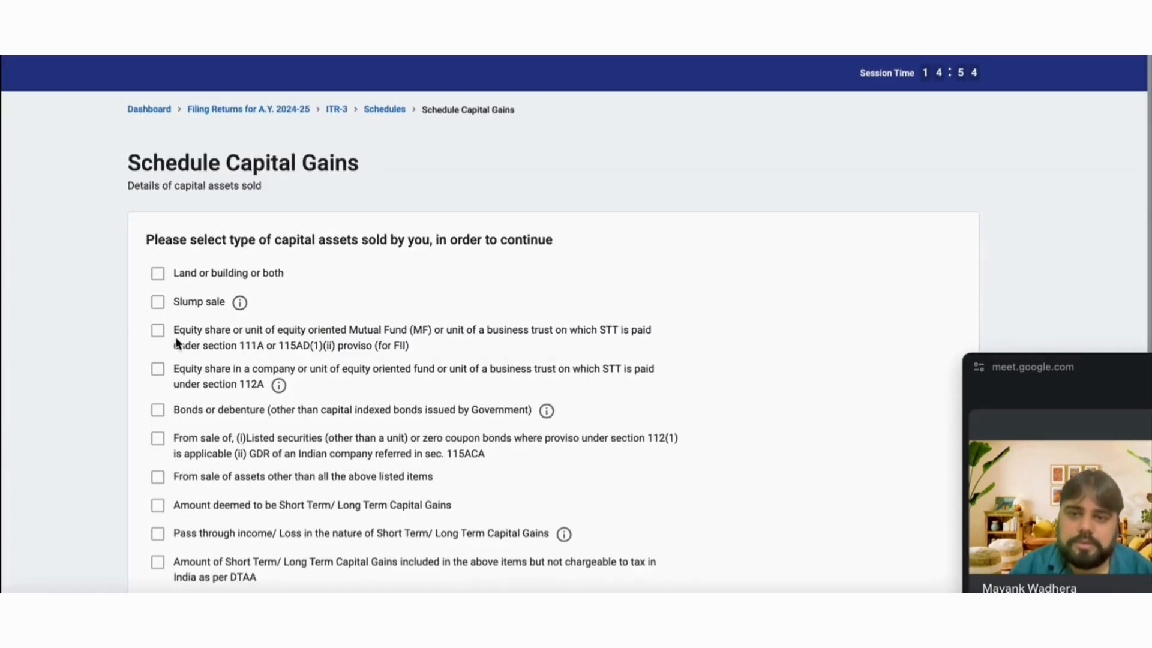
# Select the STT-paid equity asset types under section 111A/115AD(1)(ii) proviso and section 112A, and continue to the capital gains details.
pyautogui.tripleClick(205, 271)
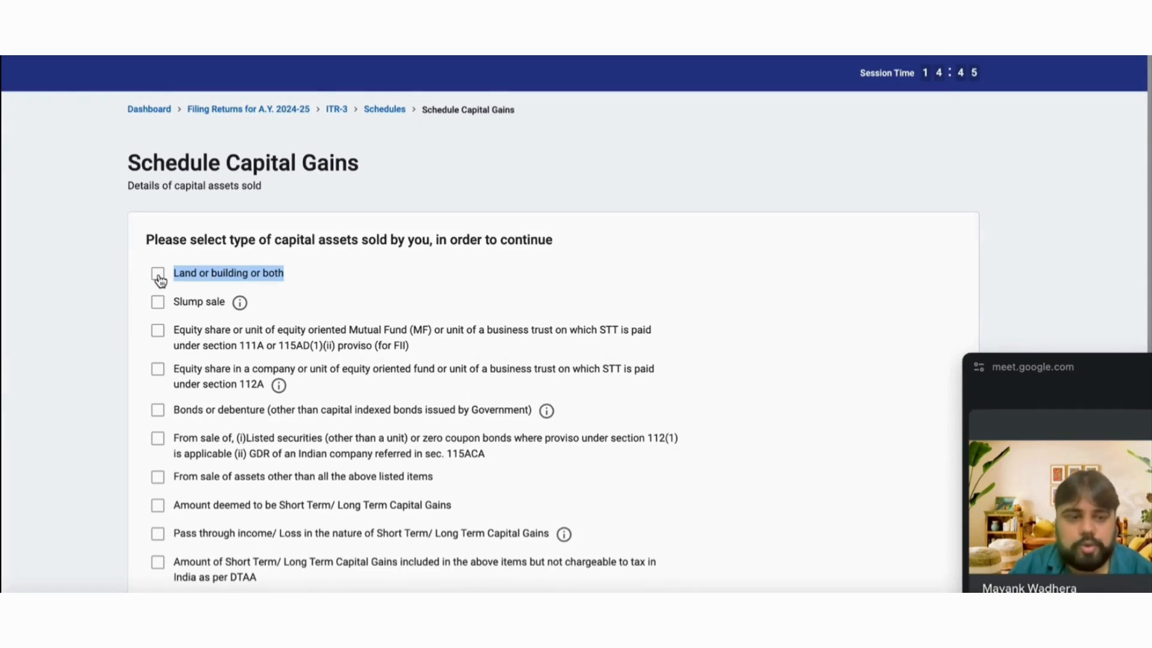
pyautogui.click(64, 336)
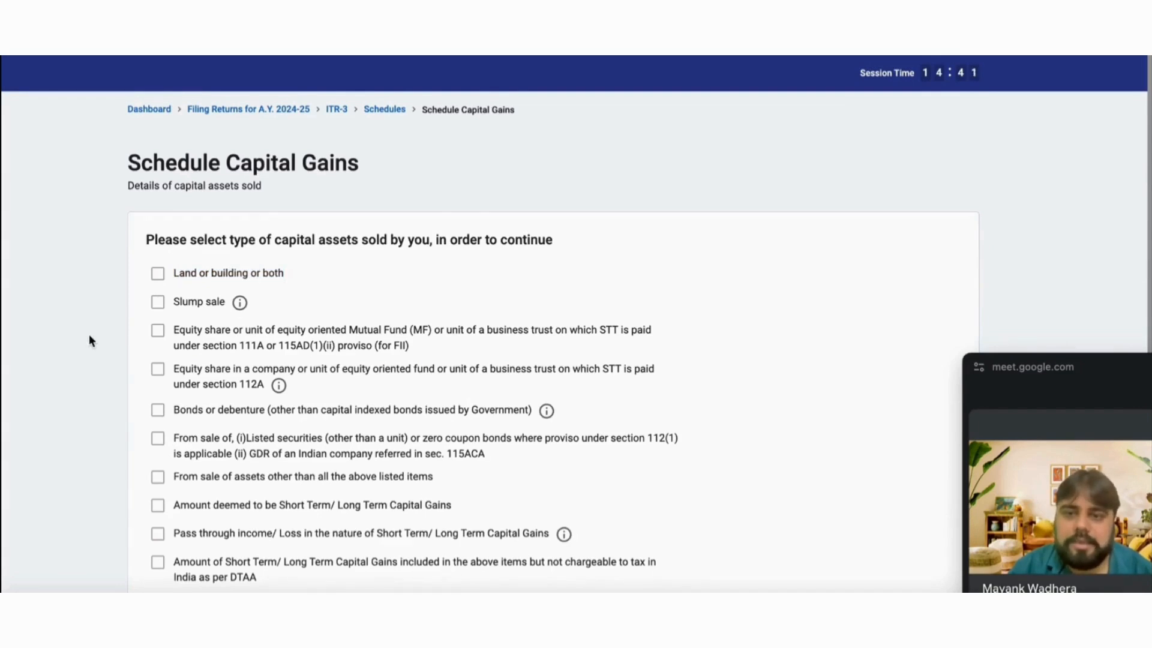
pyautogui.scroll(-1, 89, 338)
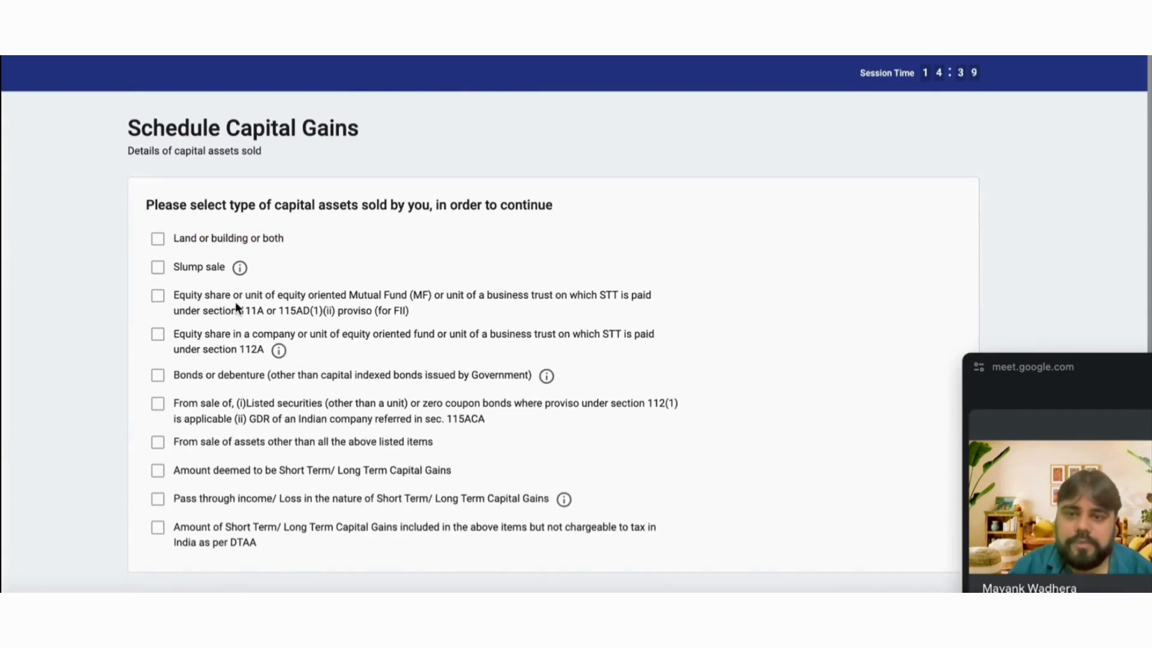
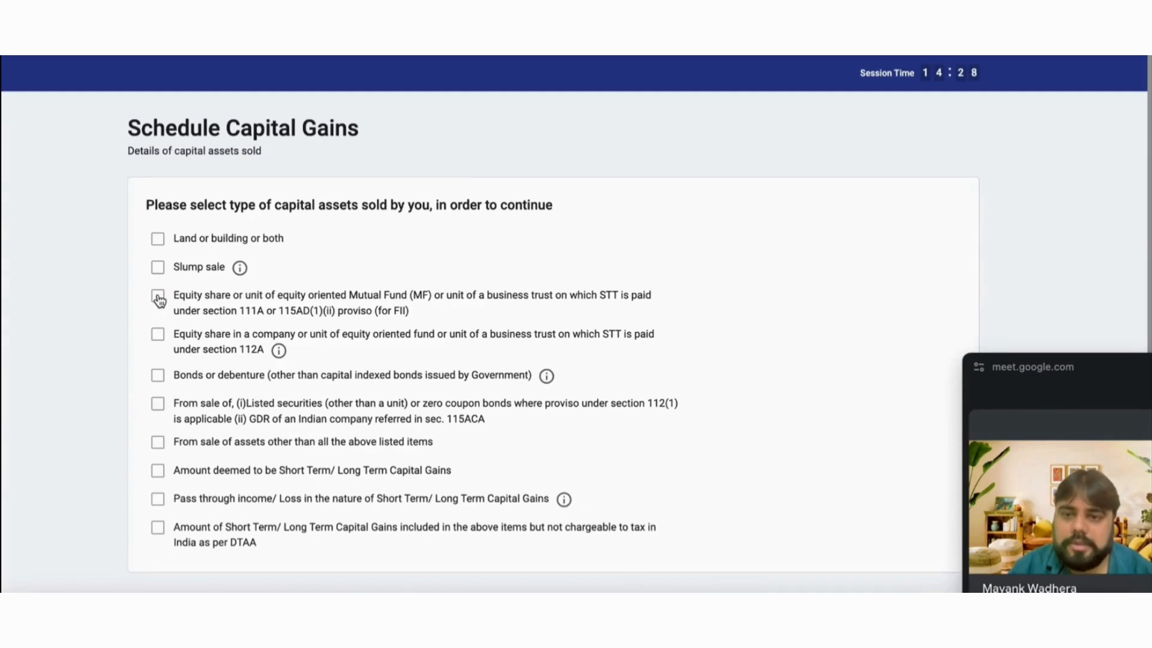
pyautogui.click(158, 296)
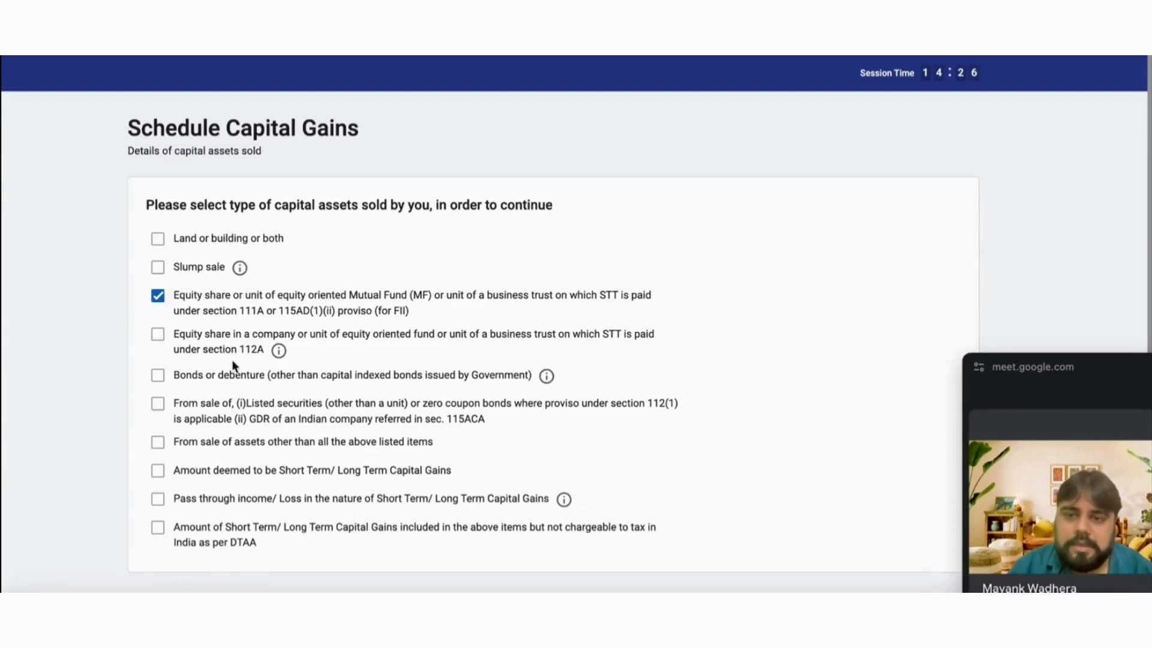
pyautogui.click(157, 336)
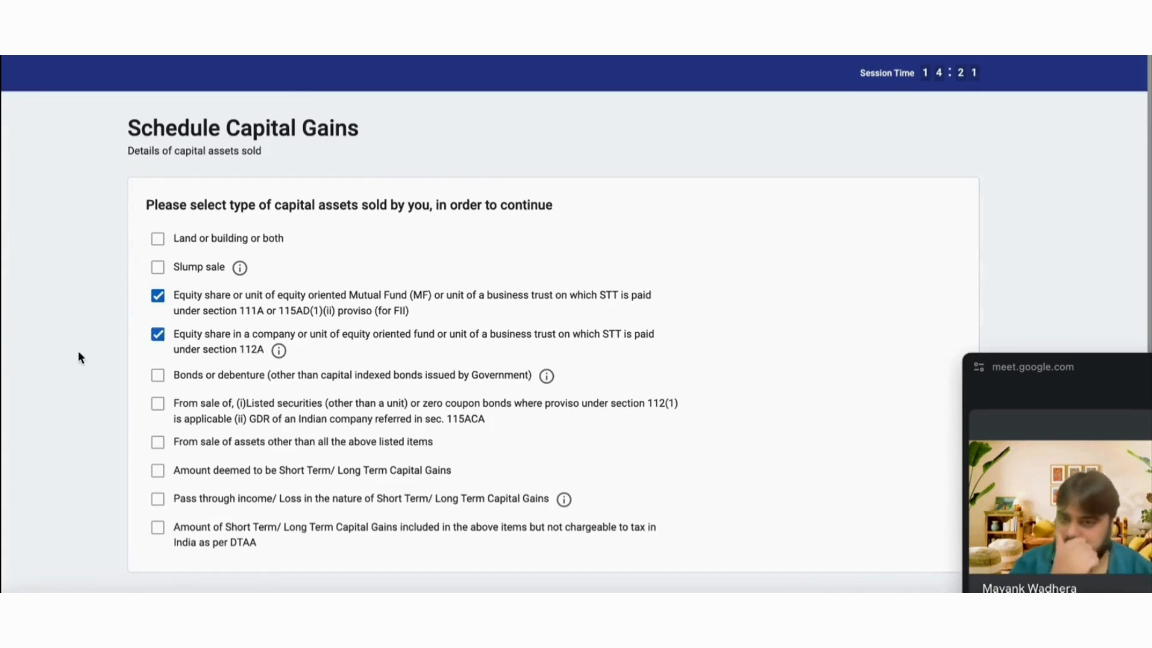
pyautogui.scroll(-3, 78, 351)
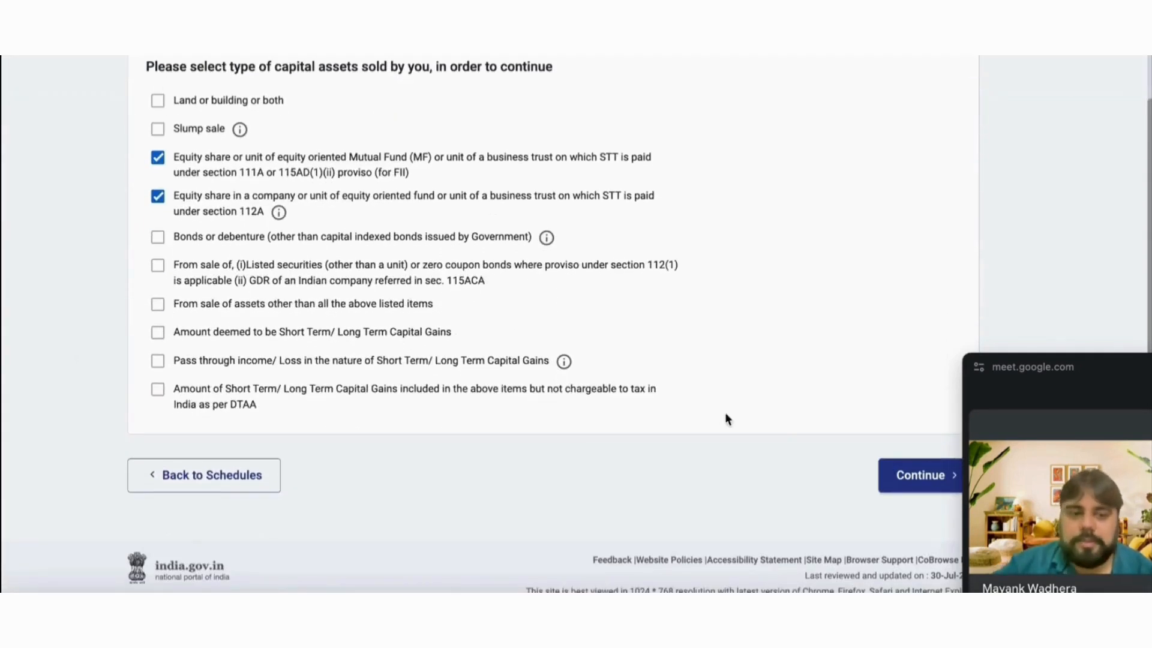
pyautogui.click(918, 489)
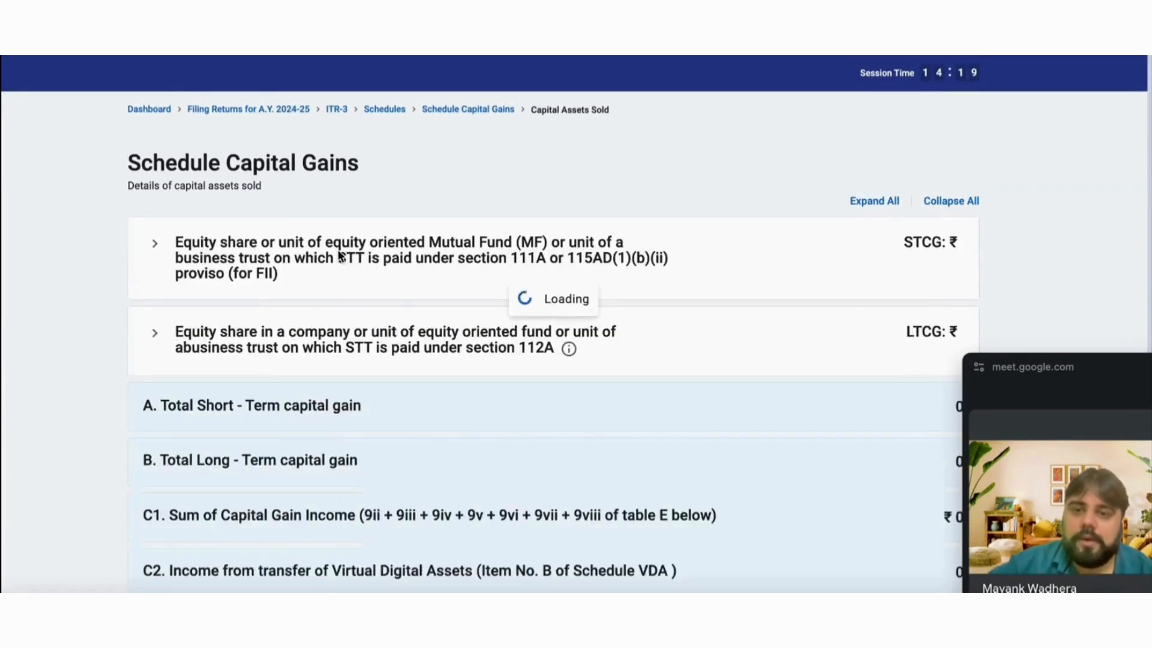
# Open the add-details form for STT-paid equity shares or mutual fund units and select Section 111A.
pyautogui.scroll(-2, 80, 347)
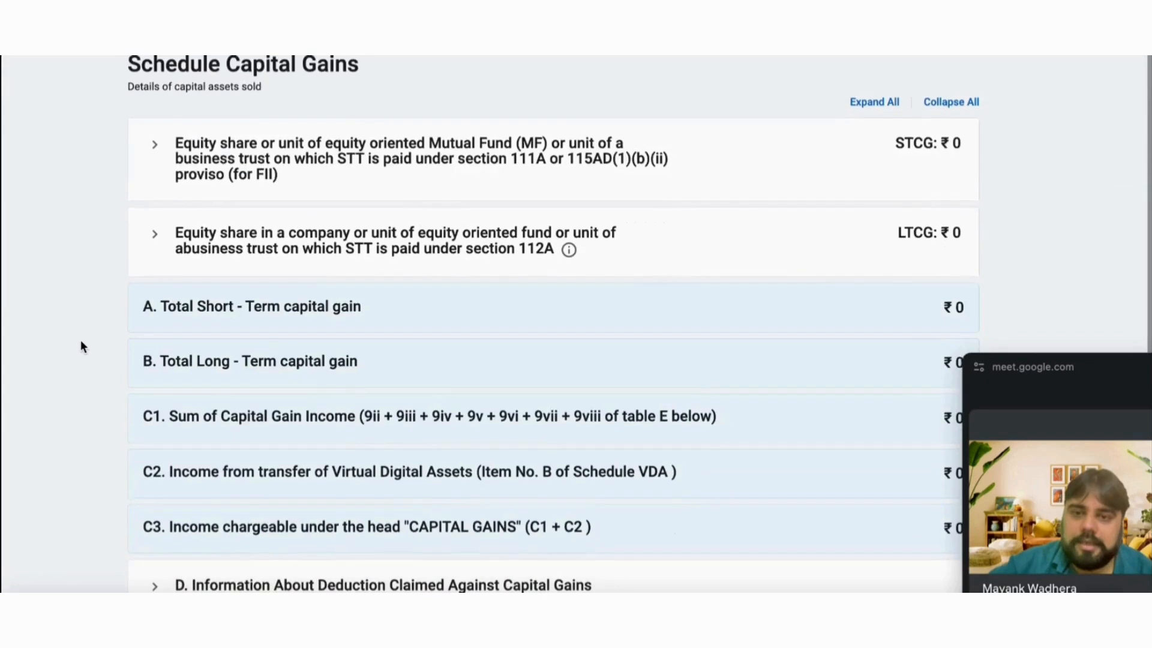
pyautogui.click(156, 153)
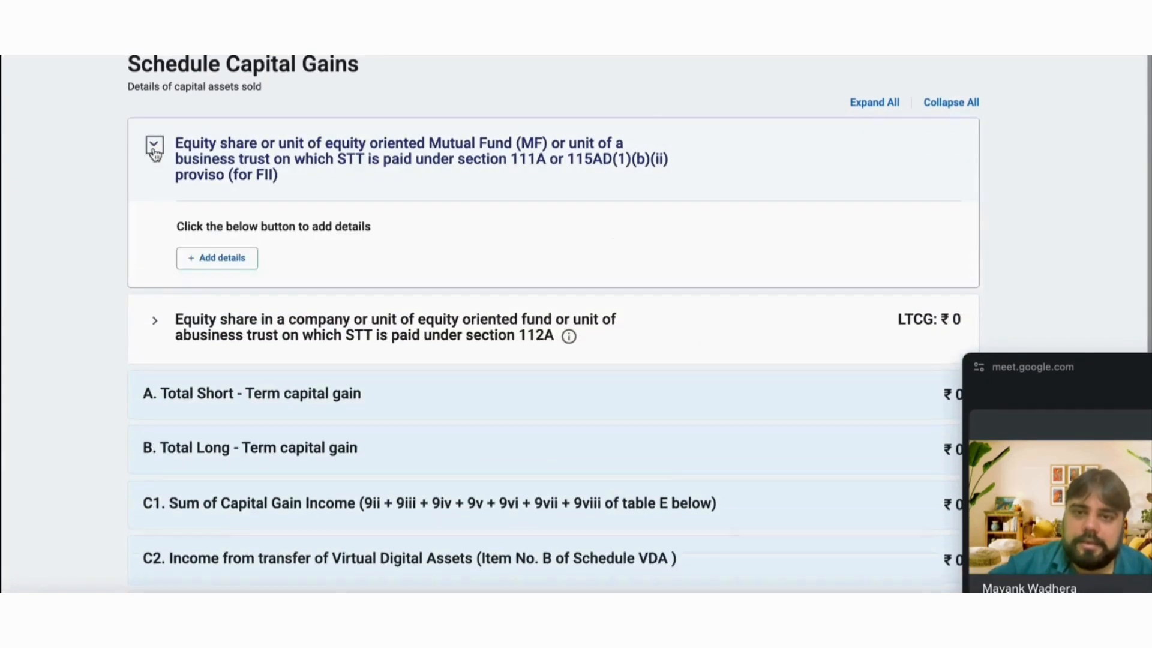
pyautogui.click(209, 258)
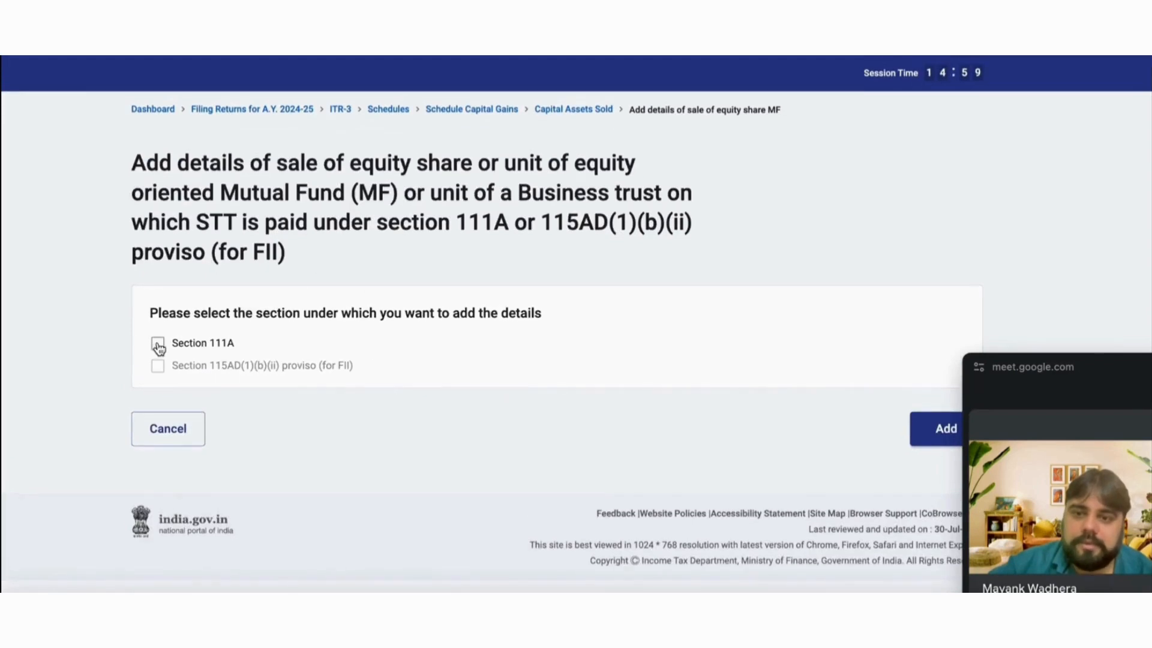
pyautogui.click(157, 344)
# Fill in the section 111A full value of consideration and enter 4,68,89,958 as the cost of acquisition without indexation.
pyautogui.scroll(-4, 712, 418)
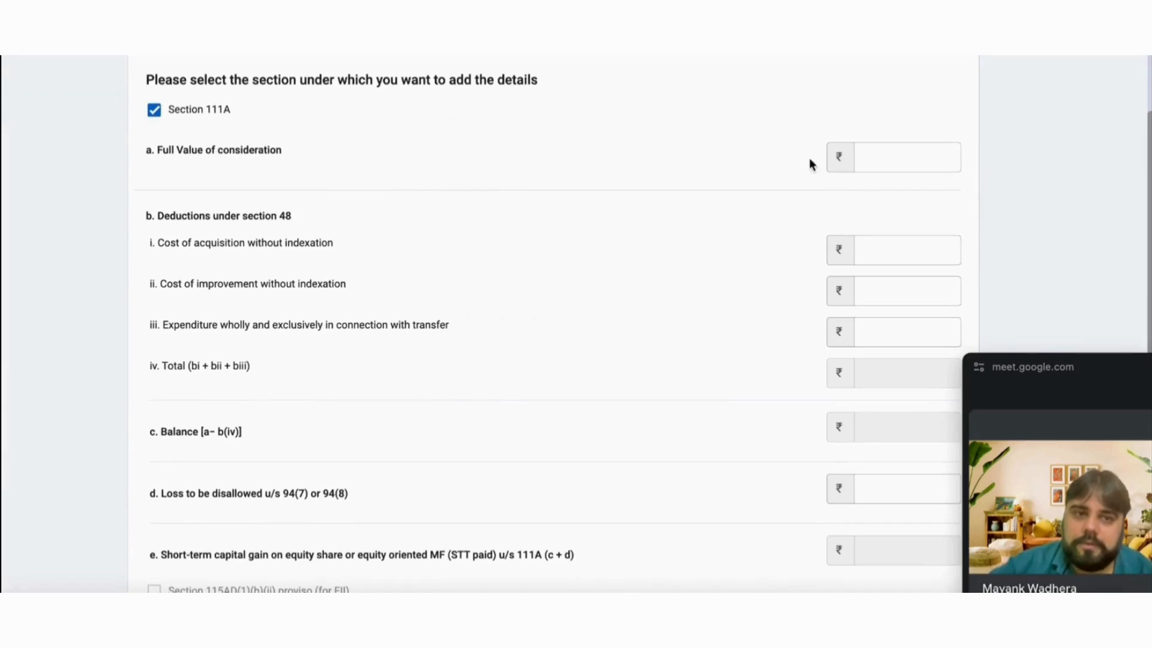
pyautogui.tripleClick(249, 246)
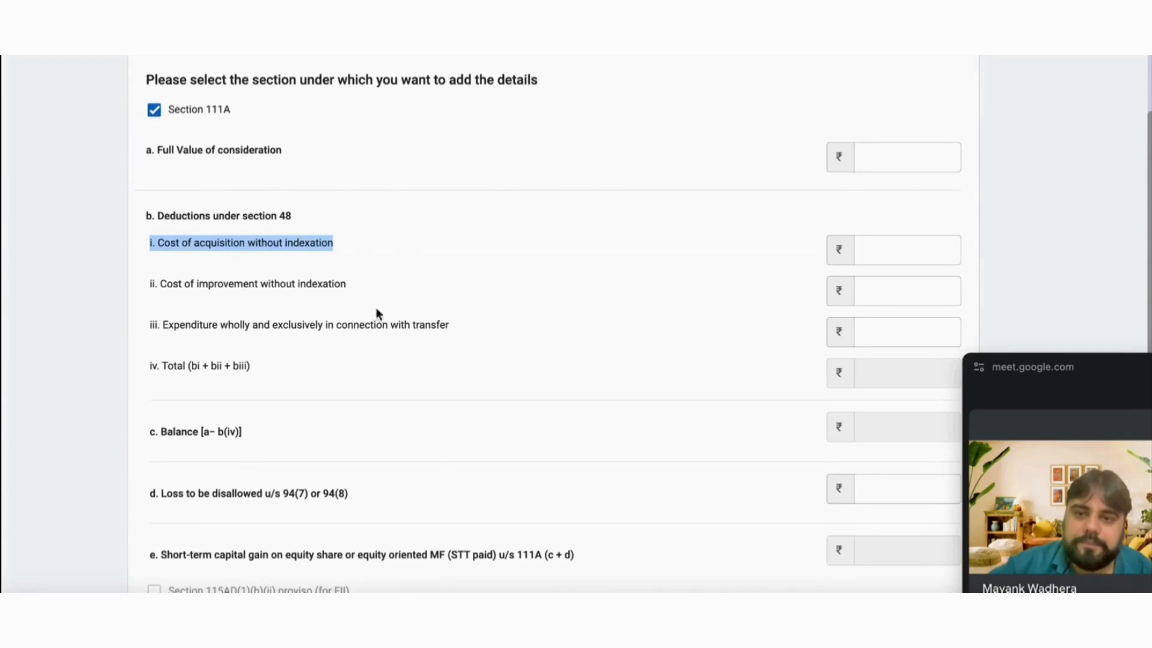
pyautogui.scroll(-3, 390, 317)
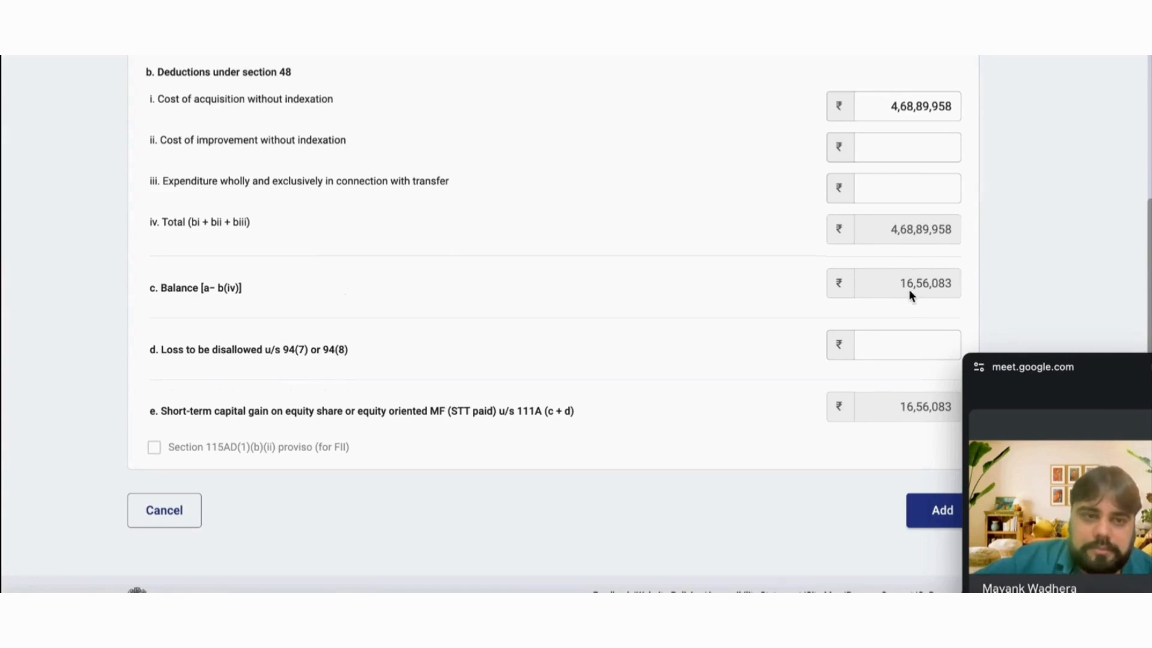
pyautogui.scroll(-1, 646, 339)
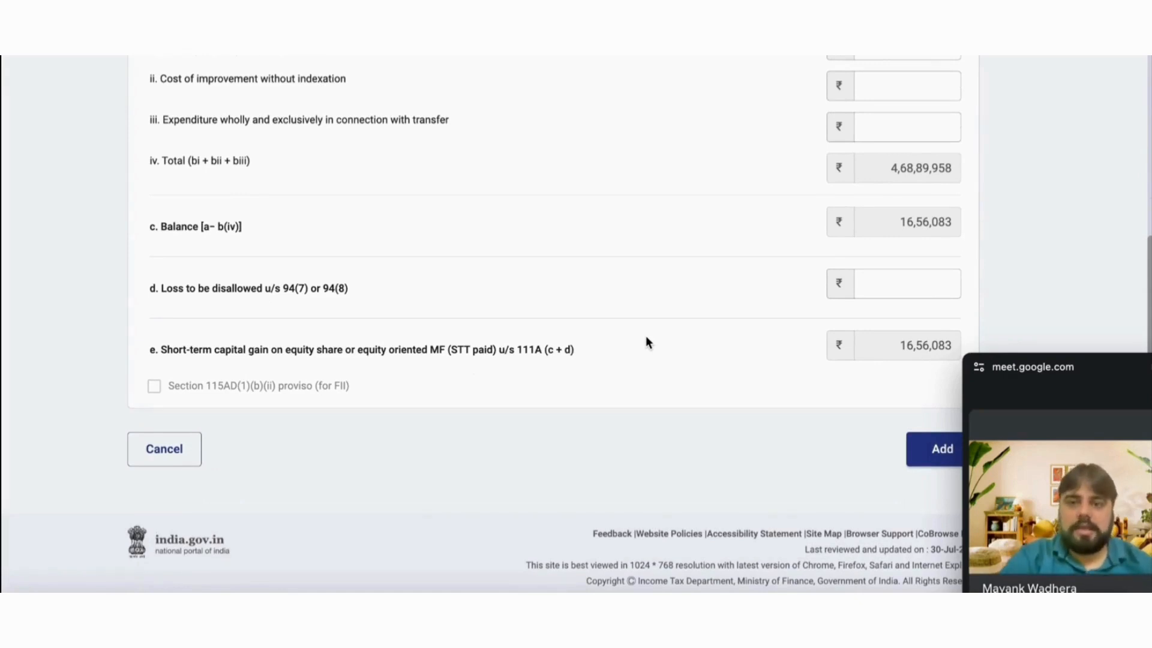
# Enter 0 as the expenditure in connection with transfer and add the section 111A details.
pyautogui.scroll(1, 444, 235)
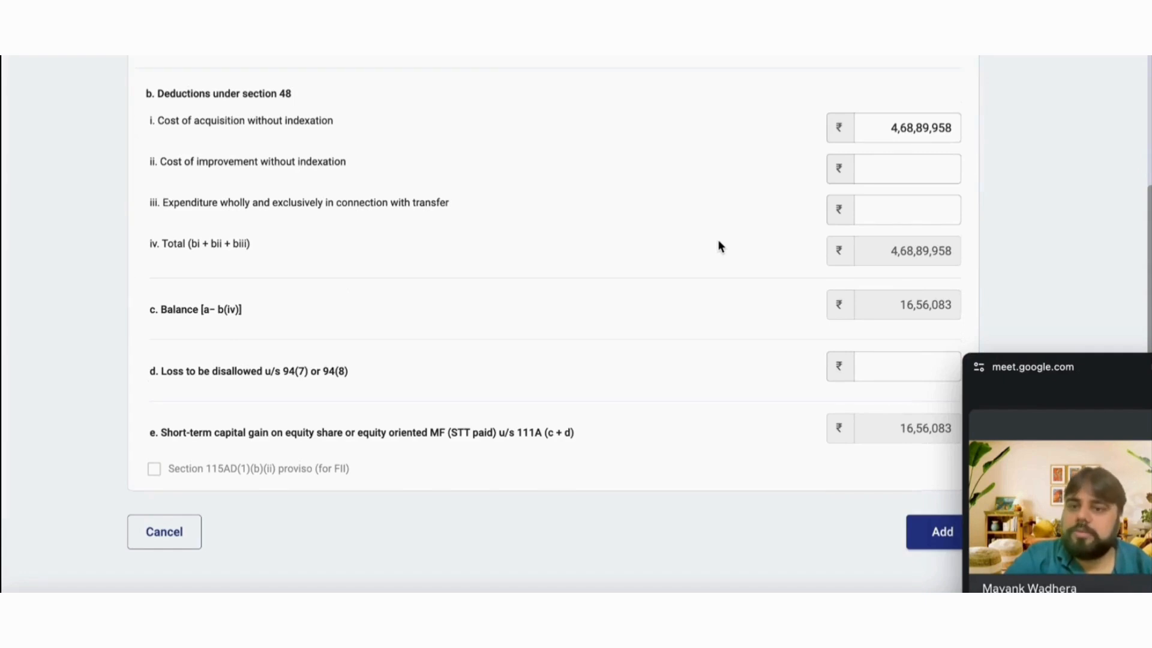
pyautogui.click(910, 204)
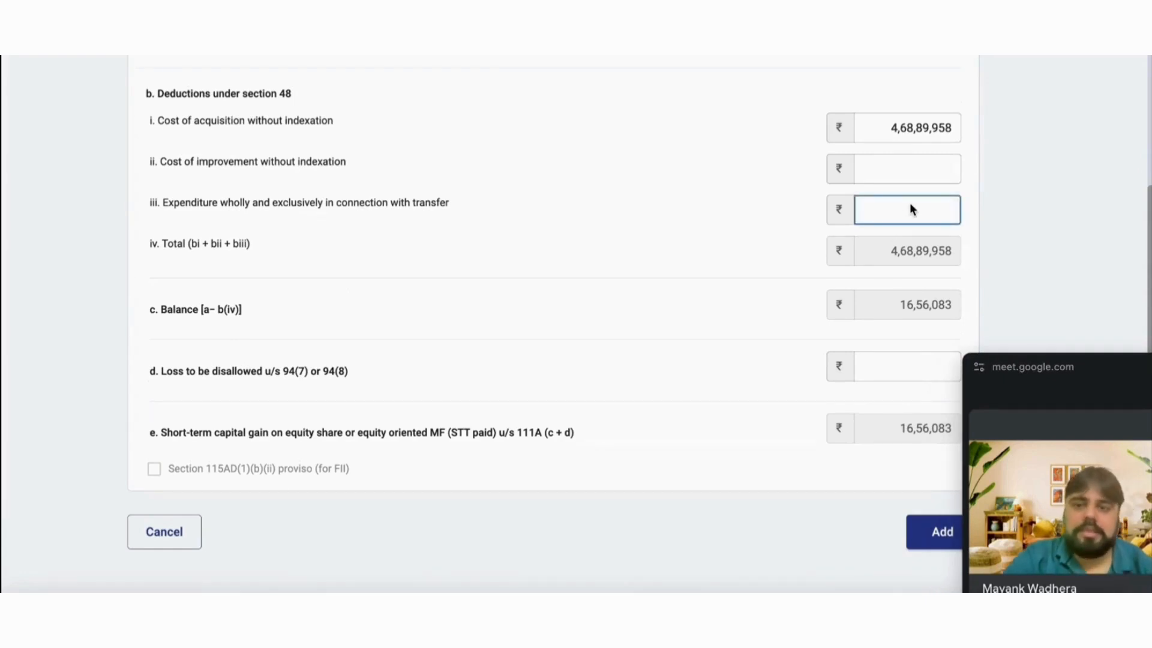
pyautogui.write('0')
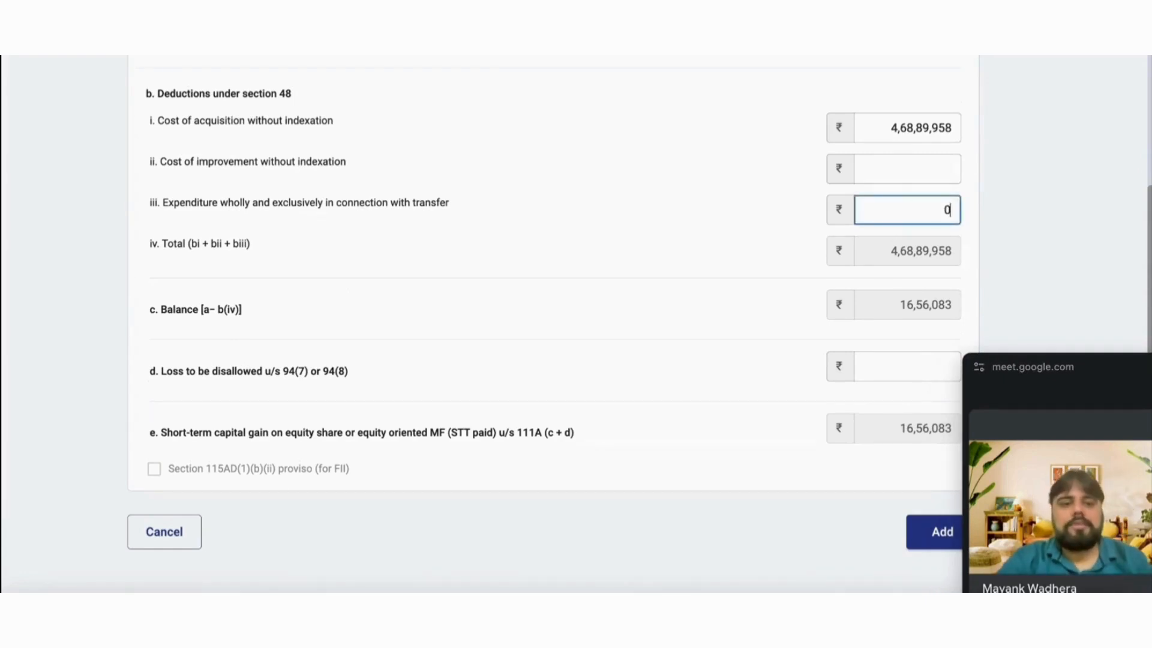
pyautogui.click(796, 261)
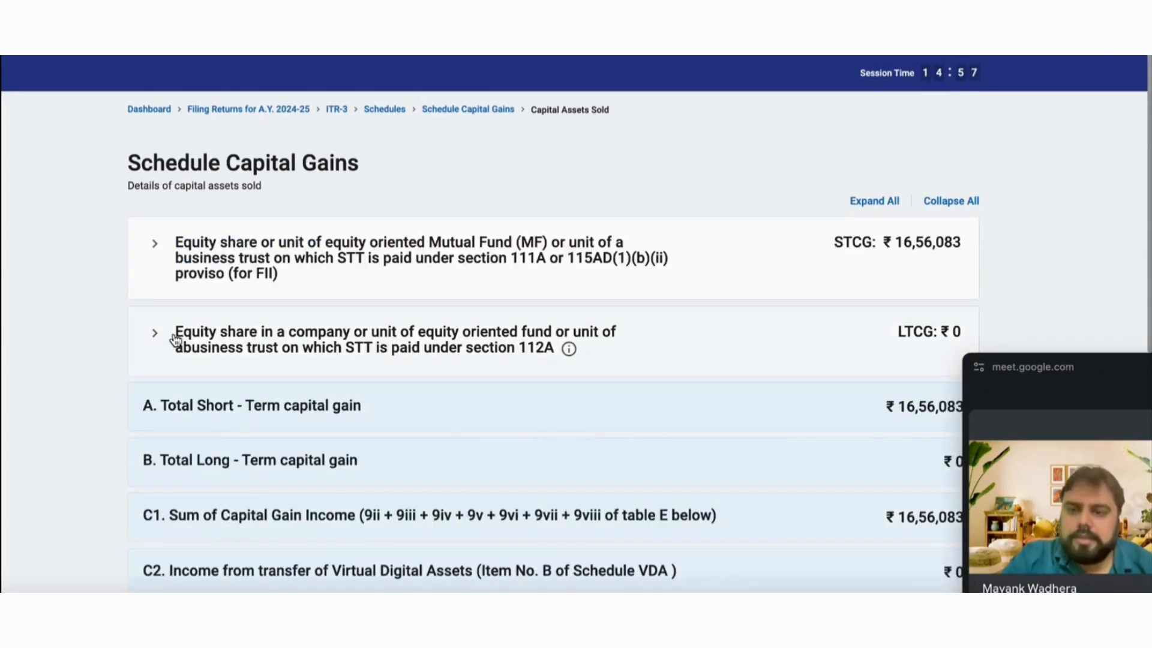
# Start adding section 112A equity share sale details and switch to the Equities sheet of the Microsoft Excel trading report.
pyautogui.click(174, 338)
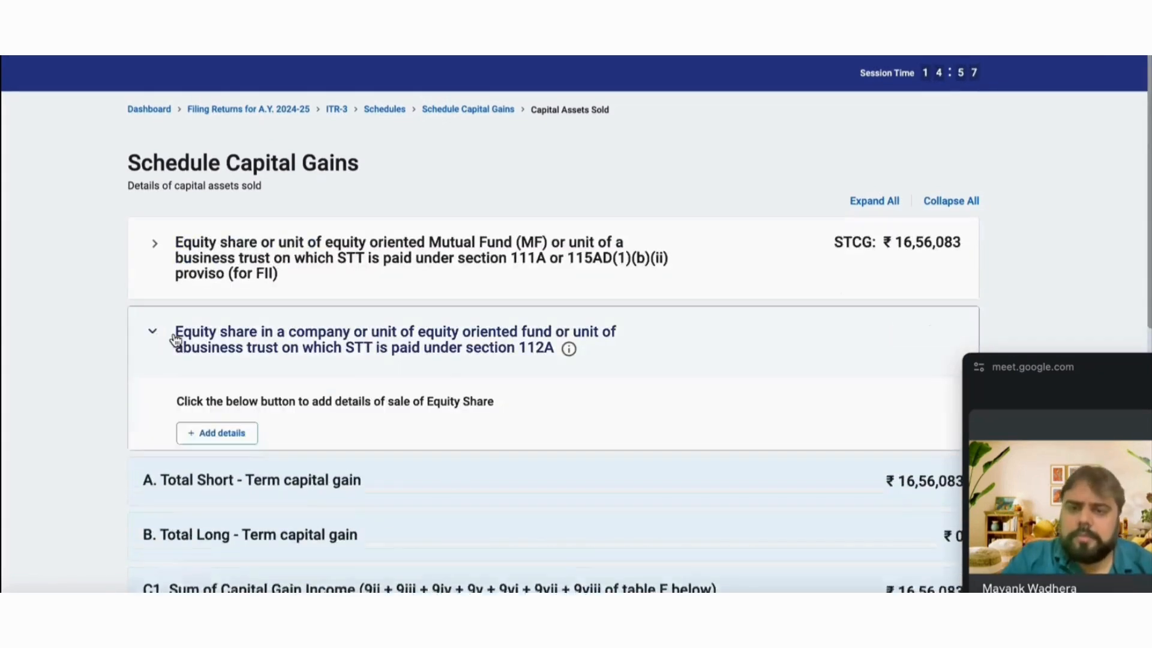
pyautogui.click(232, 442)
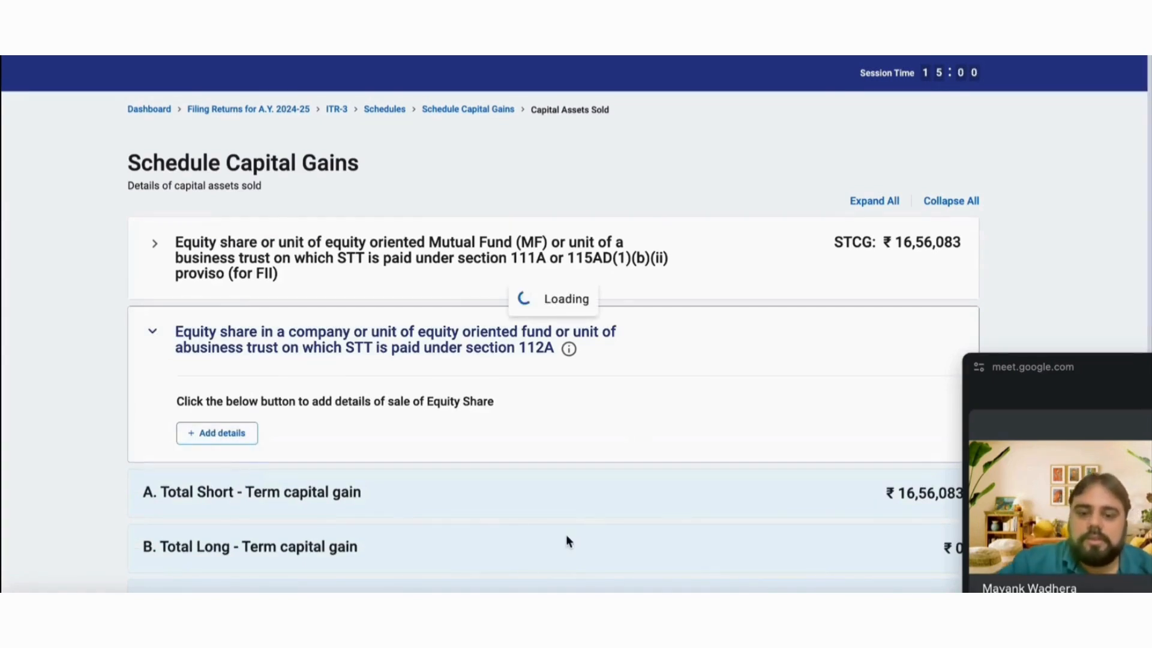
pyautogui.click(470, 591)
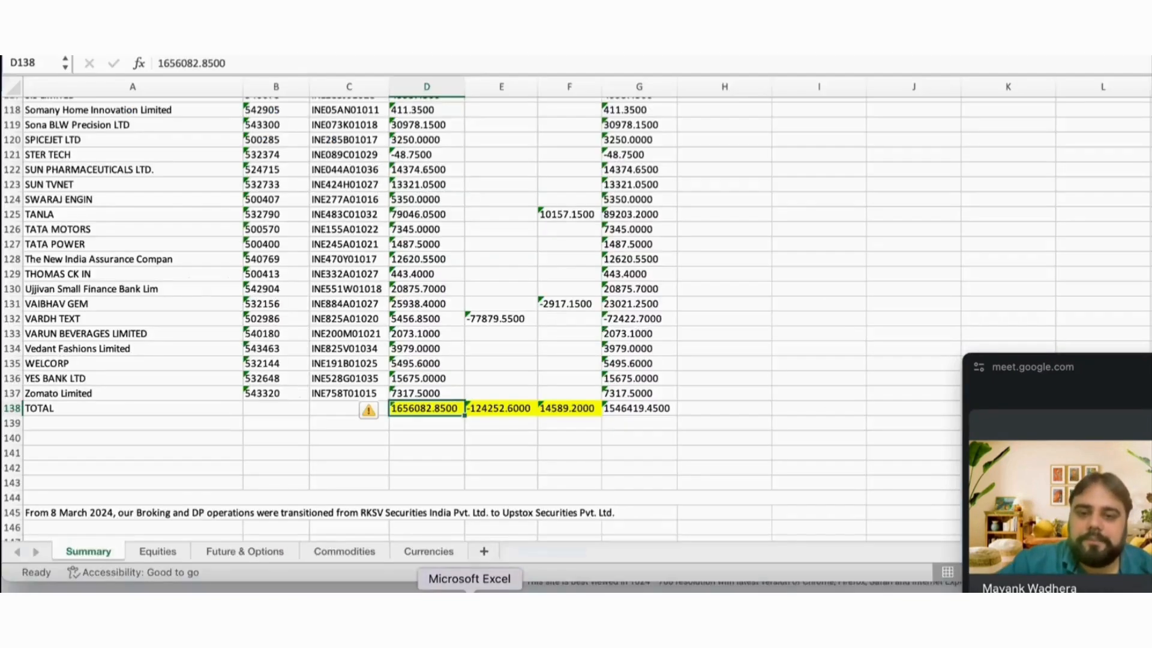
pyautogui.click(158, 551)
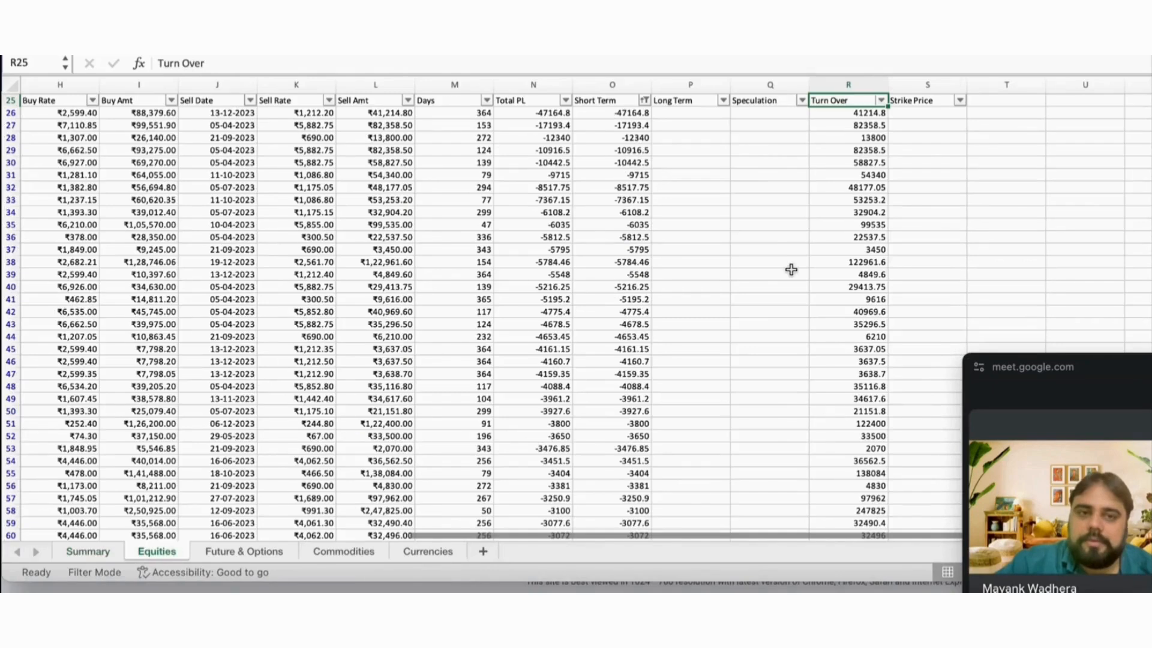
# Clear the Short Term column's filter and filter the Long Term column to exclude blank entries.
pyautogui.click(645, 101)
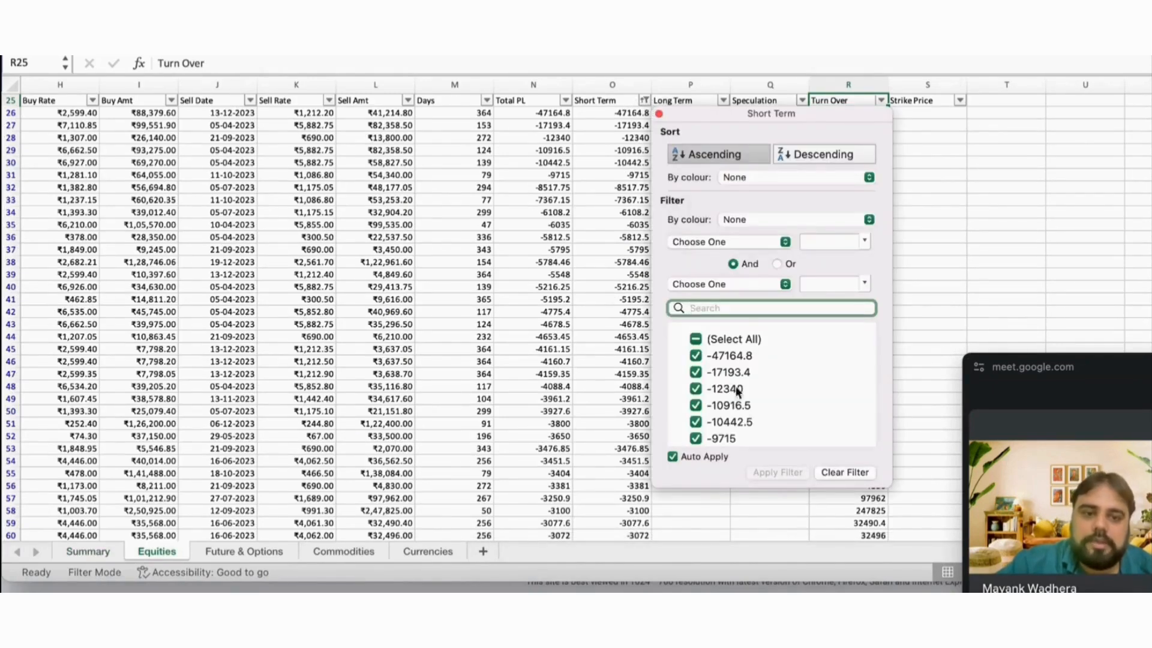
pyautogui.click(837, 471)
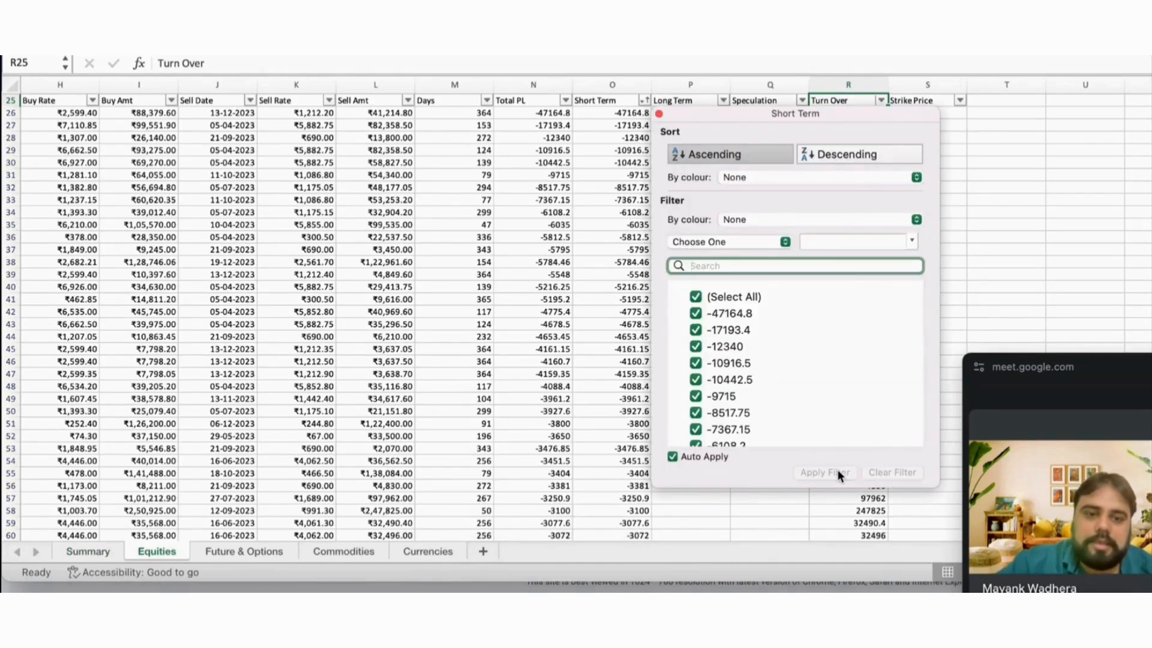
pyautogui.click(478, 256)
pyautogui.click(724, 100)
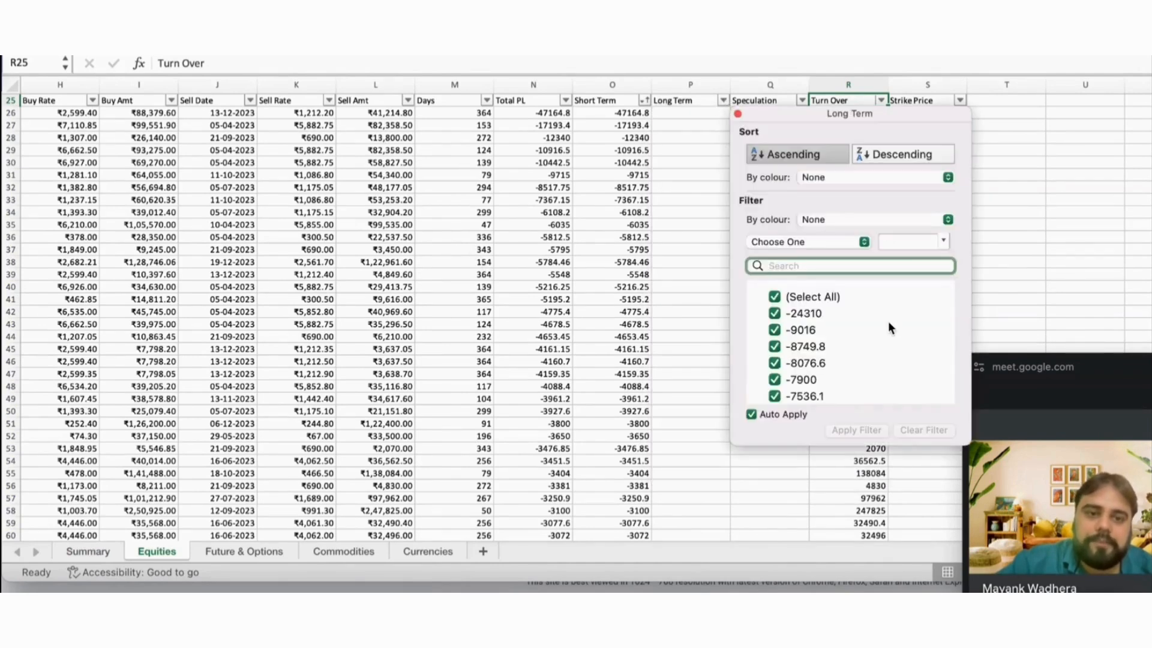
pyautogui.scroll(-15, 888, 321)
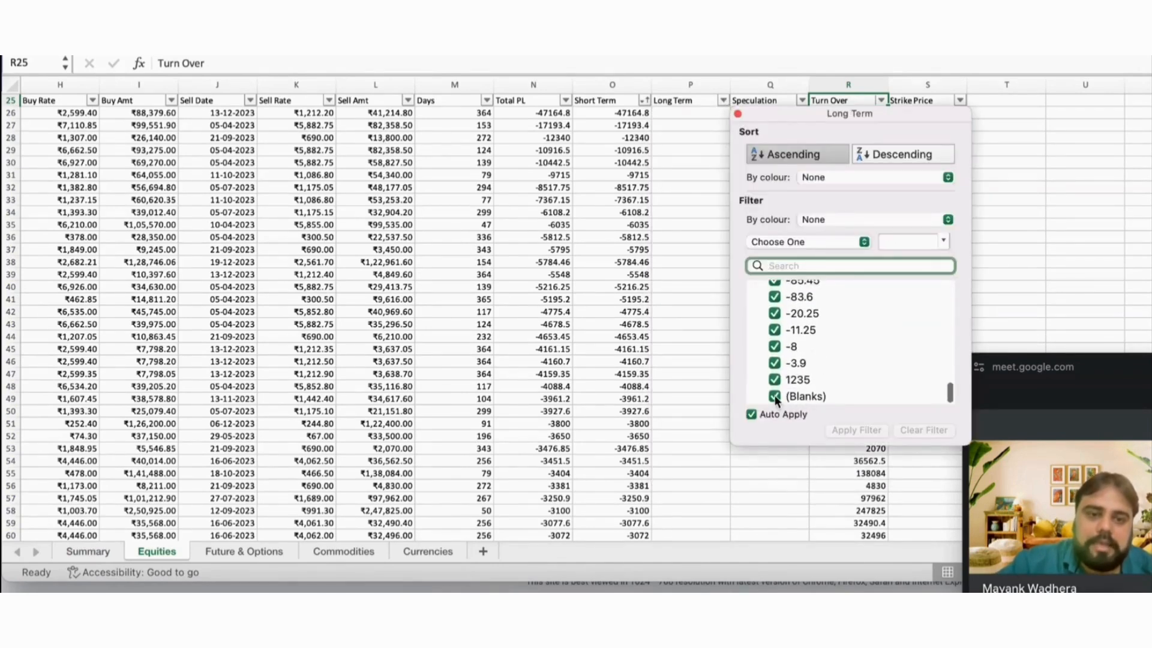
pyautogui.click(775, 397)
pyautogui.click(629, 311)
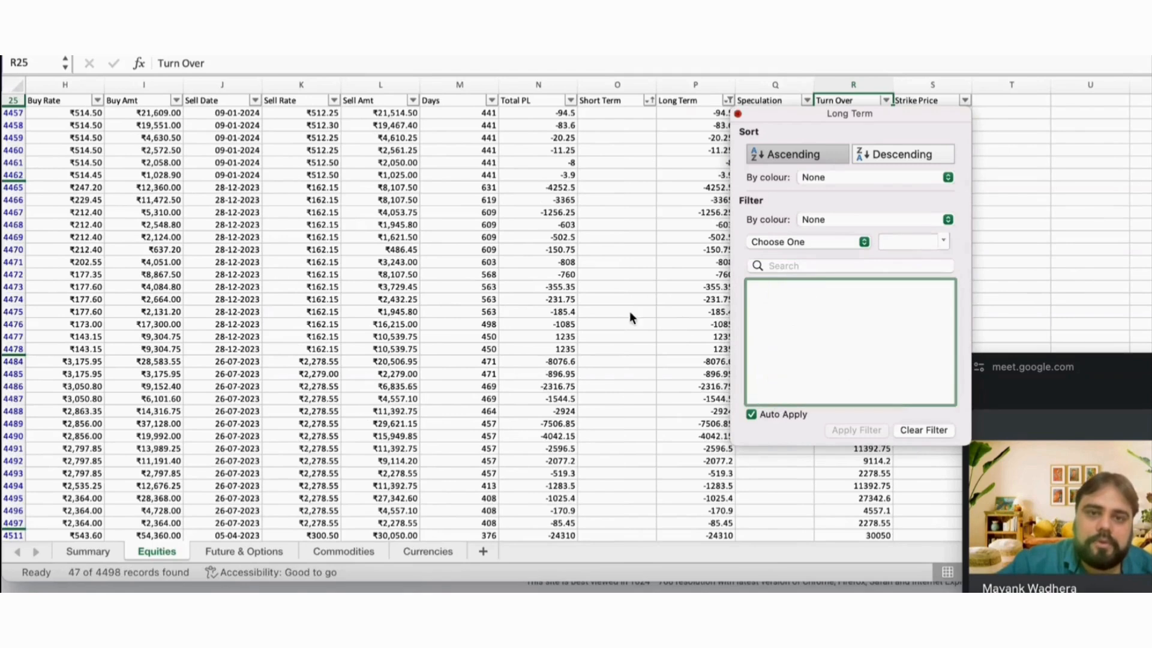
# Select all filtered Long Term values to check their sum, and return to the column header.
pyautogui.click(684, 112)
pyautogui.hotkey('ctrl', 'shift', 'Down')
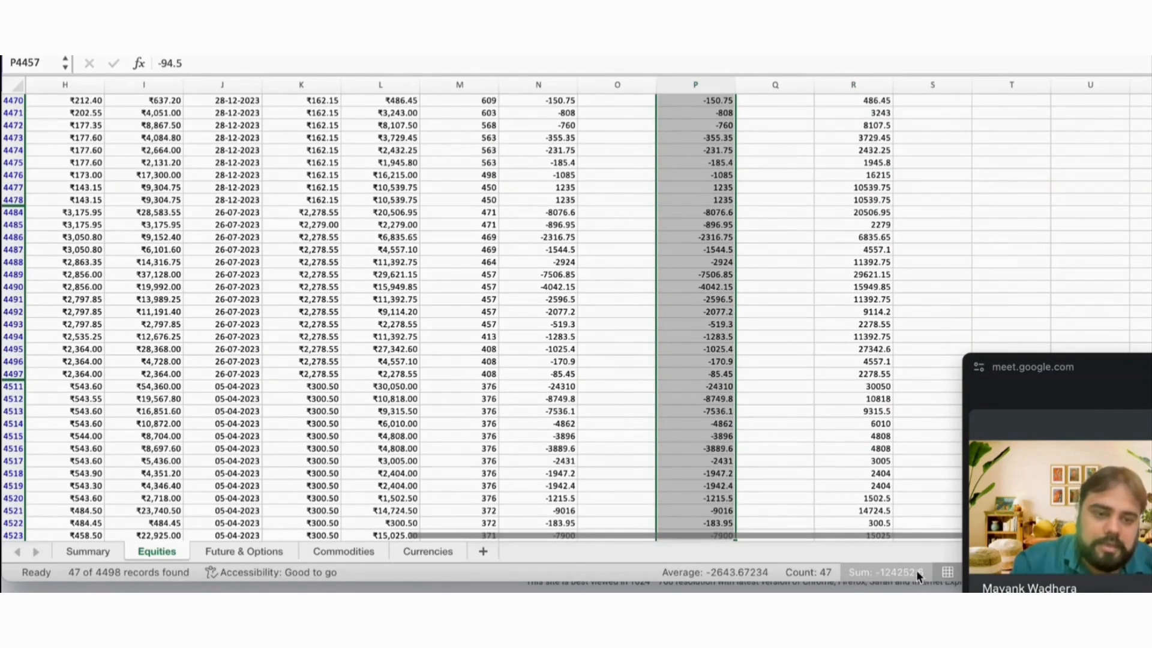
pyautogui.click(697, 233)
pyautogui.hotkey('ctrl', 'Up')
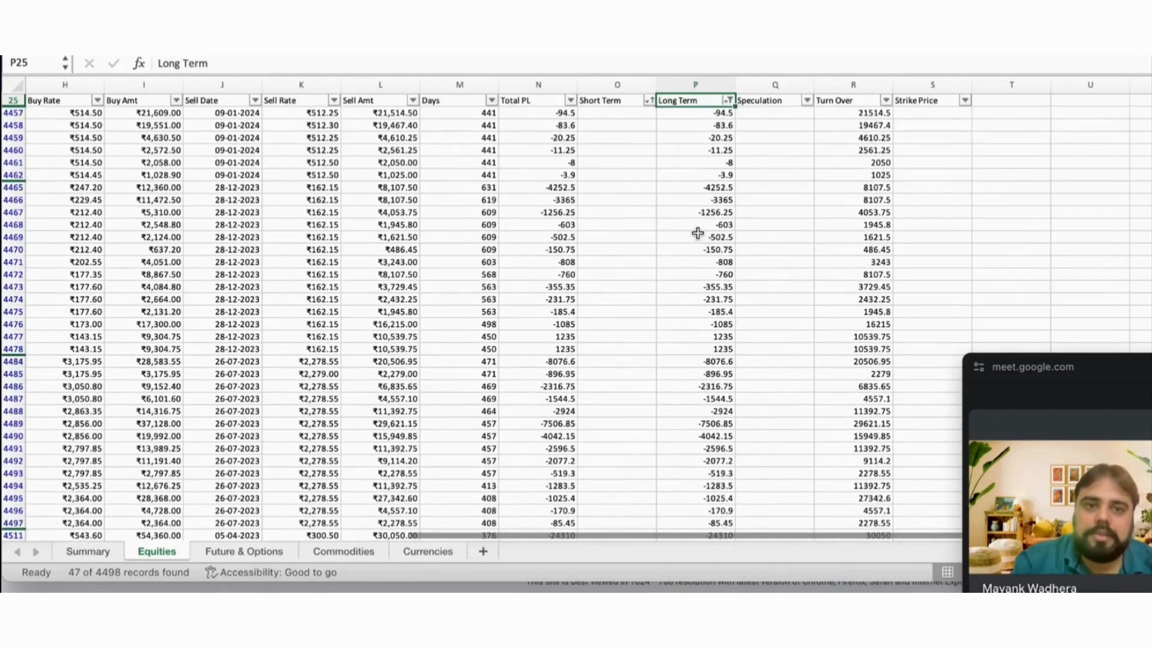
# Select all filtered Sell Amt values to read their sum for the long-term sales.
pyautogui.press('Left')
pyautogui.press('Left')
pyautogui.press('Left')
pyautogui.press('Left')
pyautogui.press('Left')
pyautogui.press('Right')
pyautogui.press('Right')
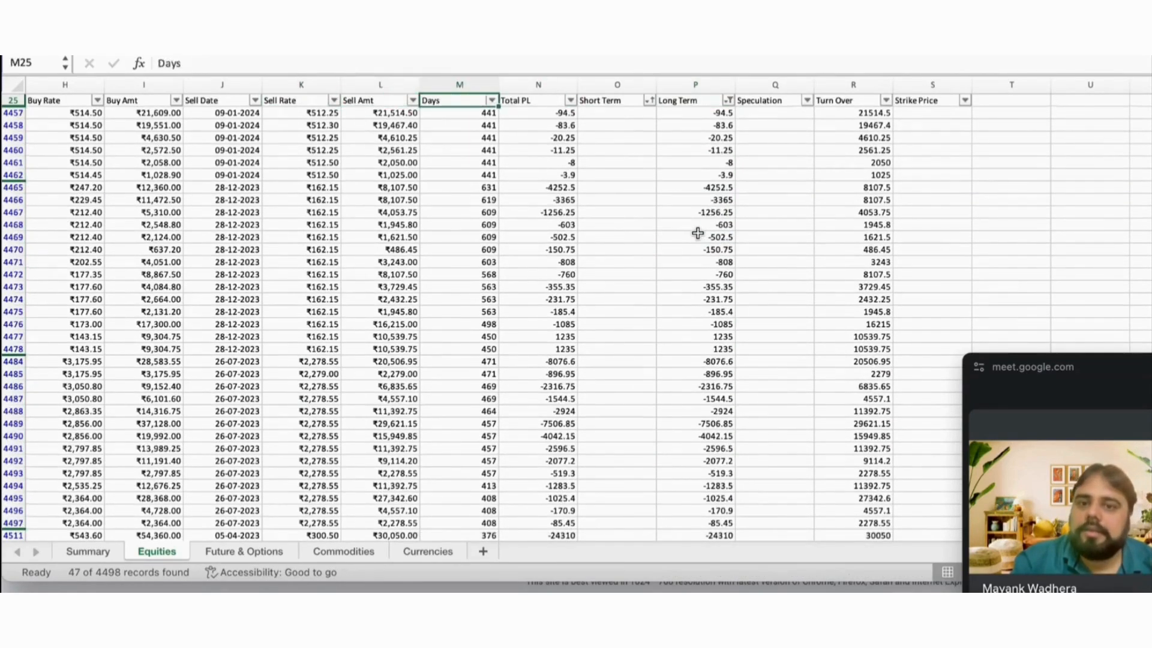
pyautogui.press('Left')
pyautogui.press('Down')
pyautogui.hotkey('ctrl', 'shift', 'Down')
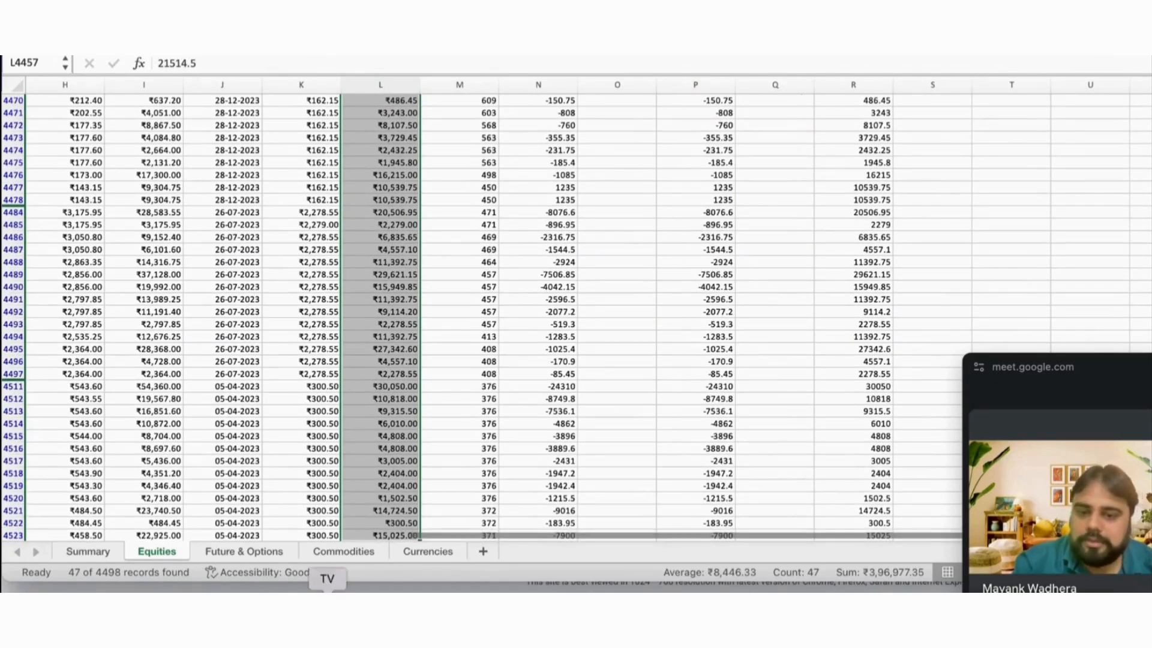
# Switch to Google Chrome and set Share/Unit acquired to After 31st January, 2018 in the Schedule 112A entry.
pyautogui.click(188, 593)
pyautogui.click(322, 311)
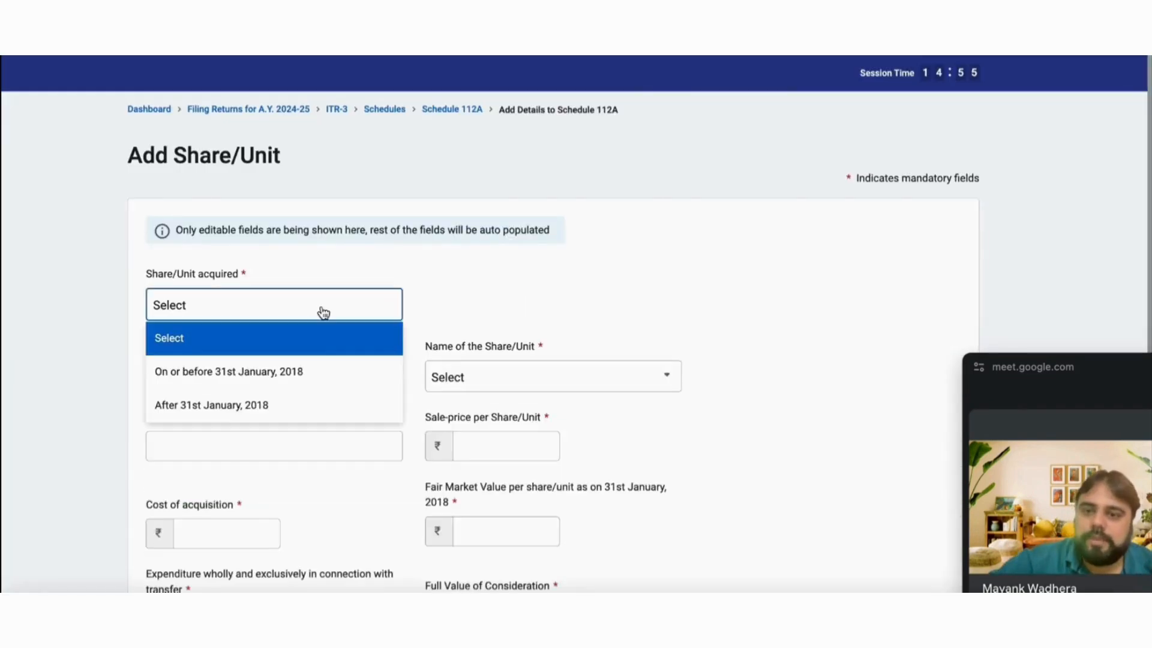
pyautogui.click(266, 414)
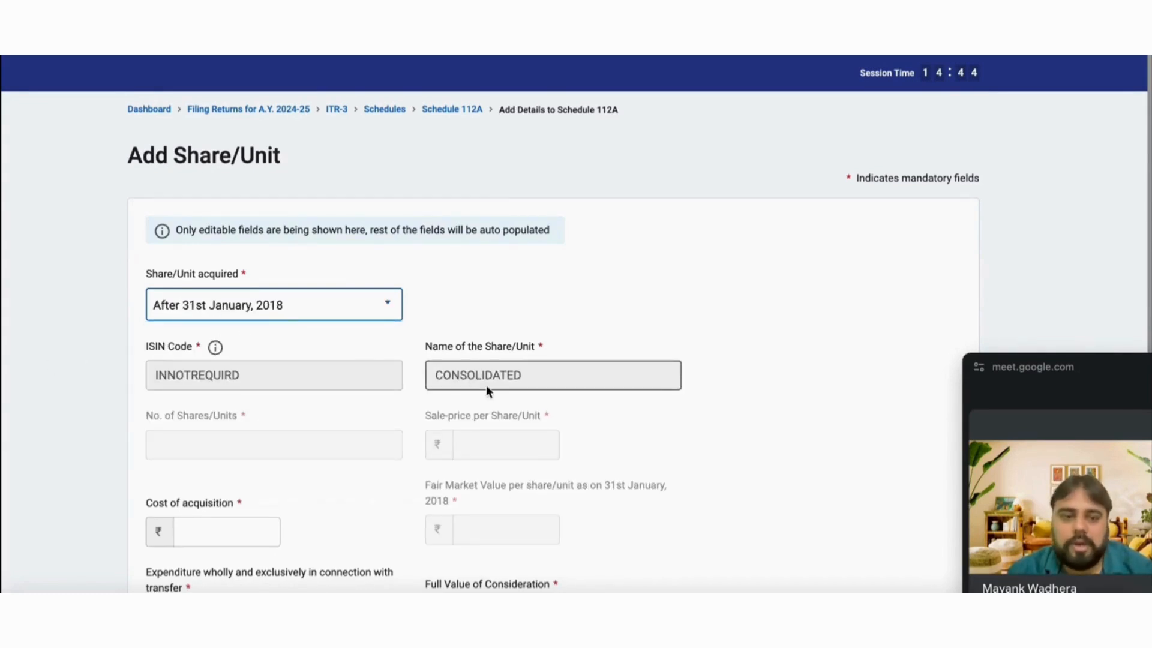
pyautogui.scroll(-2, 66, 408)
pyautogui.scroll(-1, 66, 412)
pyautogui.click(213, 351)
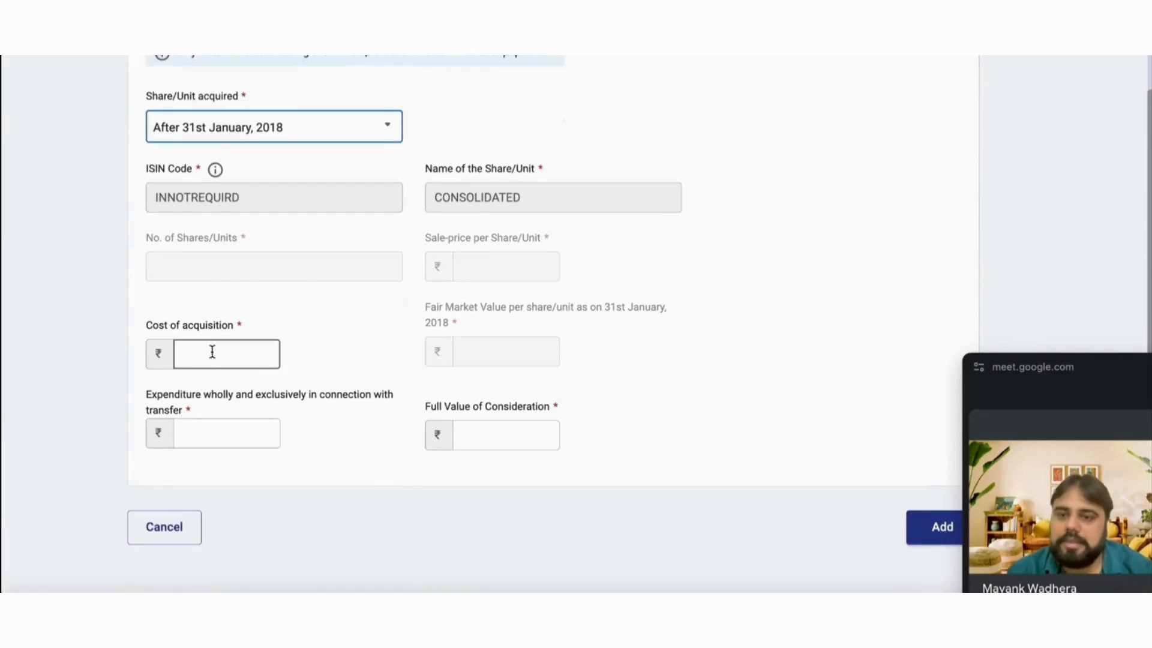
pyautogui.click(488, 431)
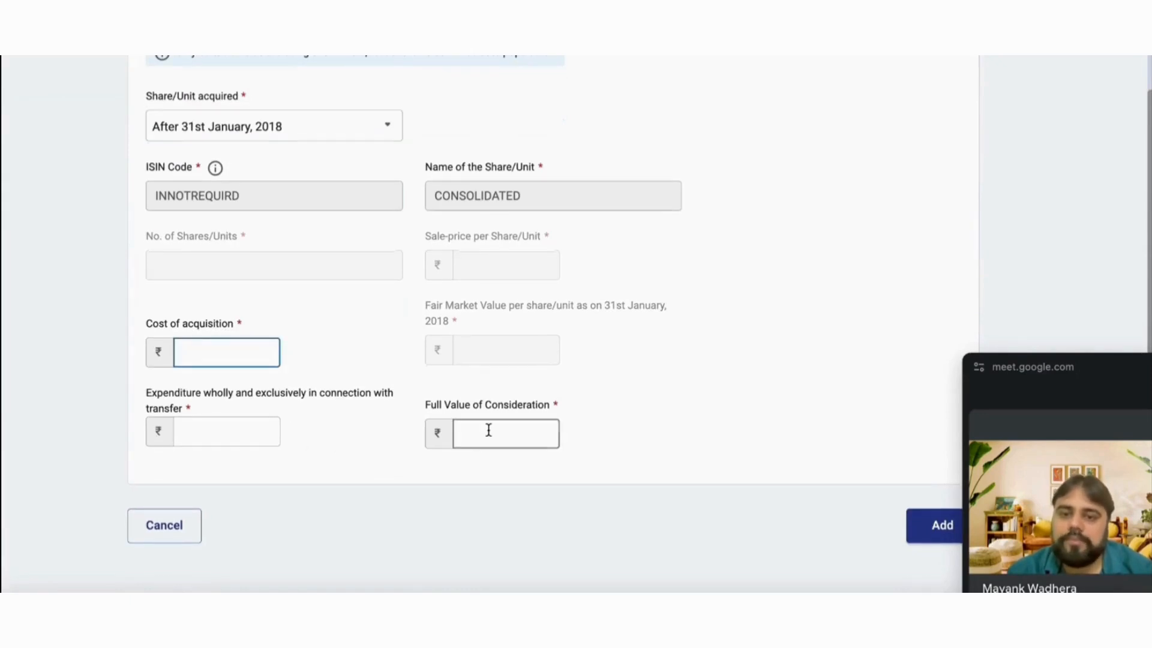
pyautogui.click(249, 353)
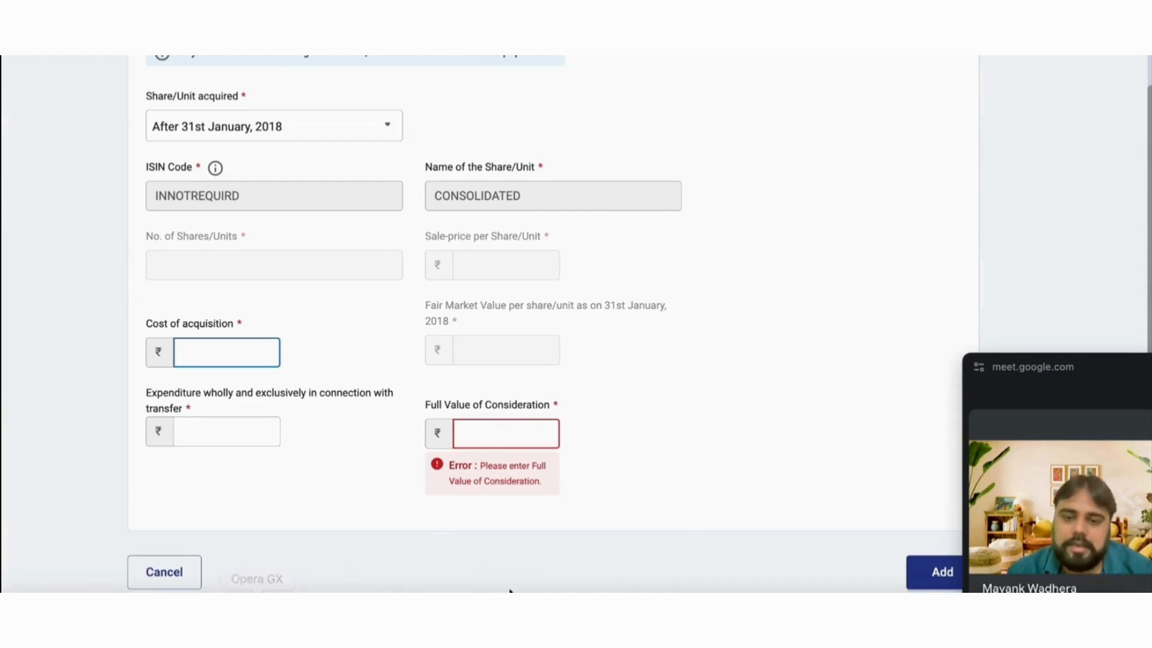
# Switch to Microsoft Excel and reselect the filtered Sell Amt values from the first record down to recheck their sum.
pyautogui.click(470, 607)
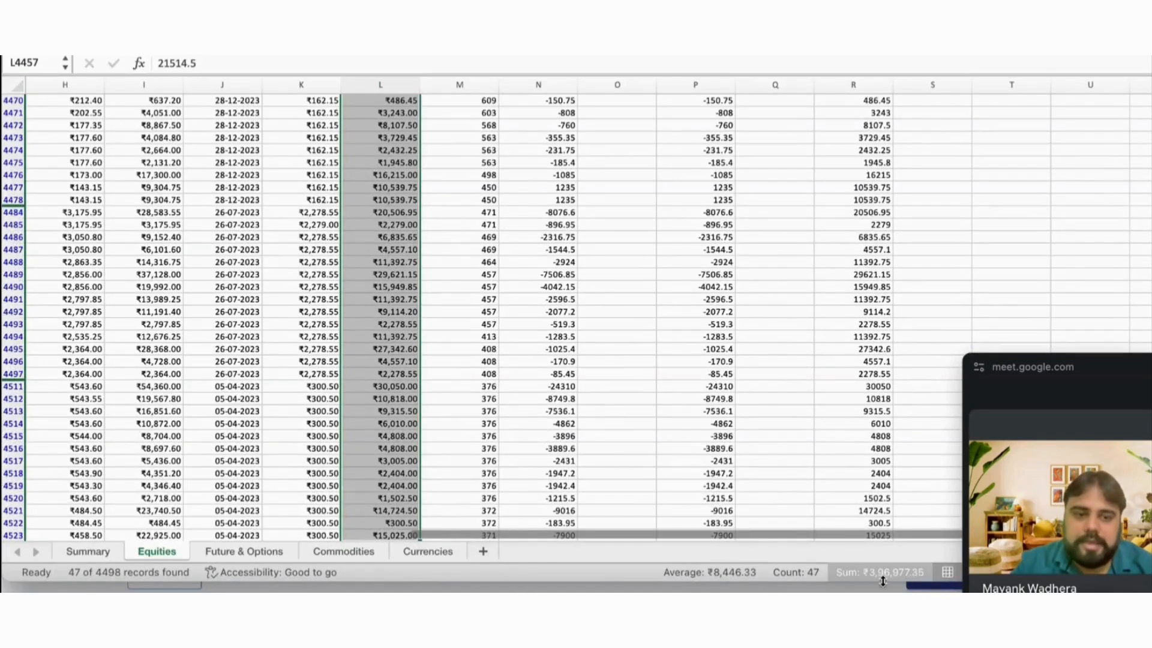
pyautogui.click(387, 373)
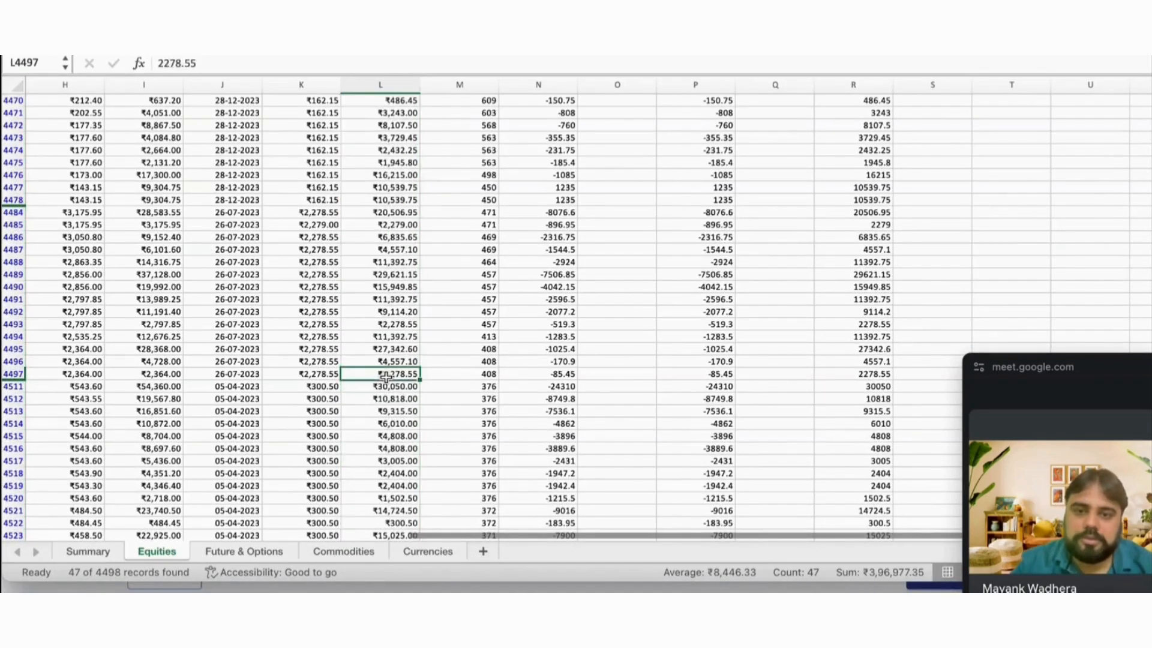
pyautogui.hotkey('ctrl', 'Up')
pyautogui.press('Right')
pyautogui.press('Right')
pyautogui.press('Right')
pyautogui.press('Right')
pyautogui.press('Right')
pyautogui.press('Left')
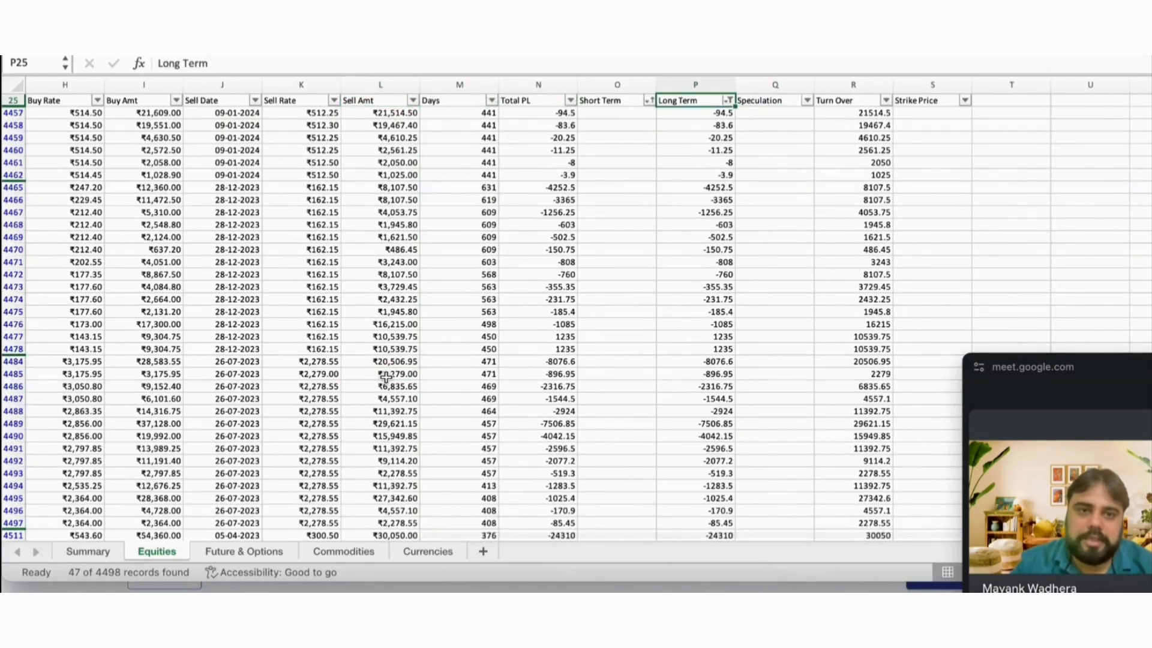
pyautogui.click(297, 240)
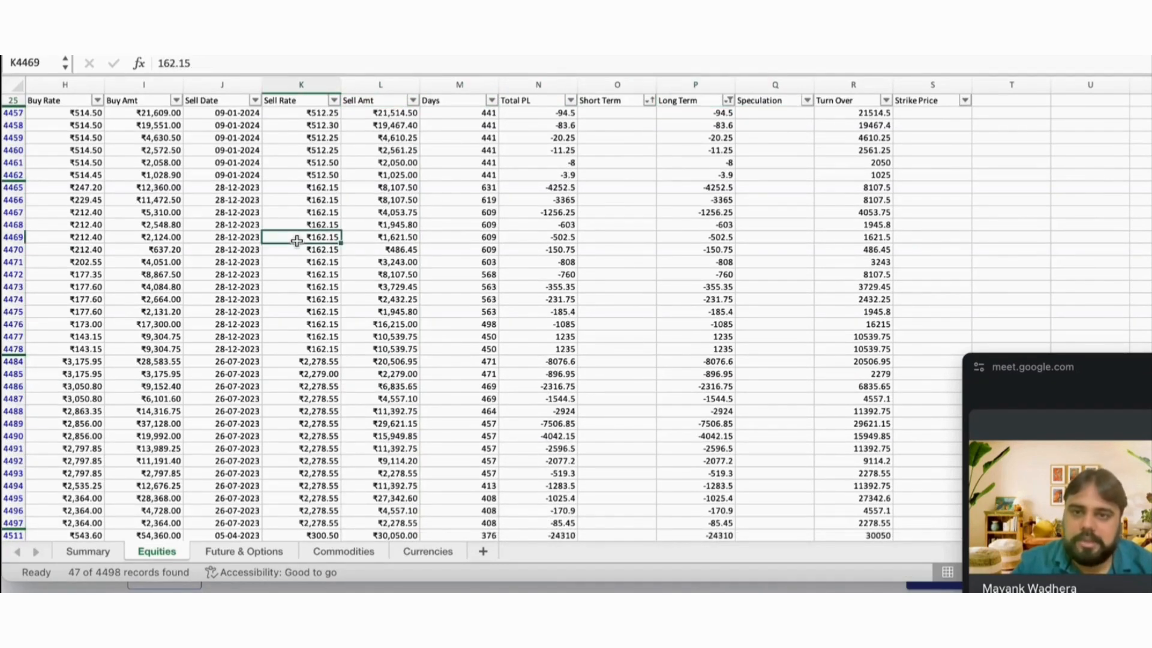
pyautogui.press('Up')
pyautogui.press('Up')
pyautogui.press('Up')
pyautogui.press('Up')
pyautogui.press('Up')
pyautogui.press('Up')
pyautogui.press('Up')
pyautogui.press('Up')
pyautogui.press('Up')
pyautogui.press('Up')
pyautogui.press('Right')
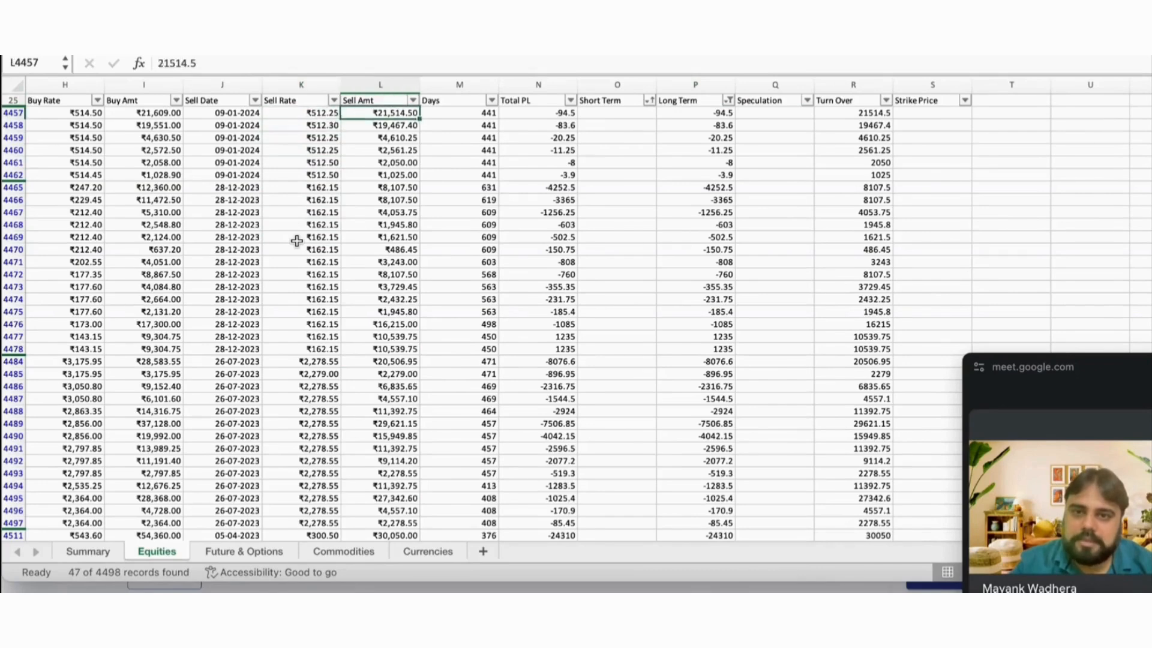
pyautogui.hotkey('ctrl', 'shift', 'Down')
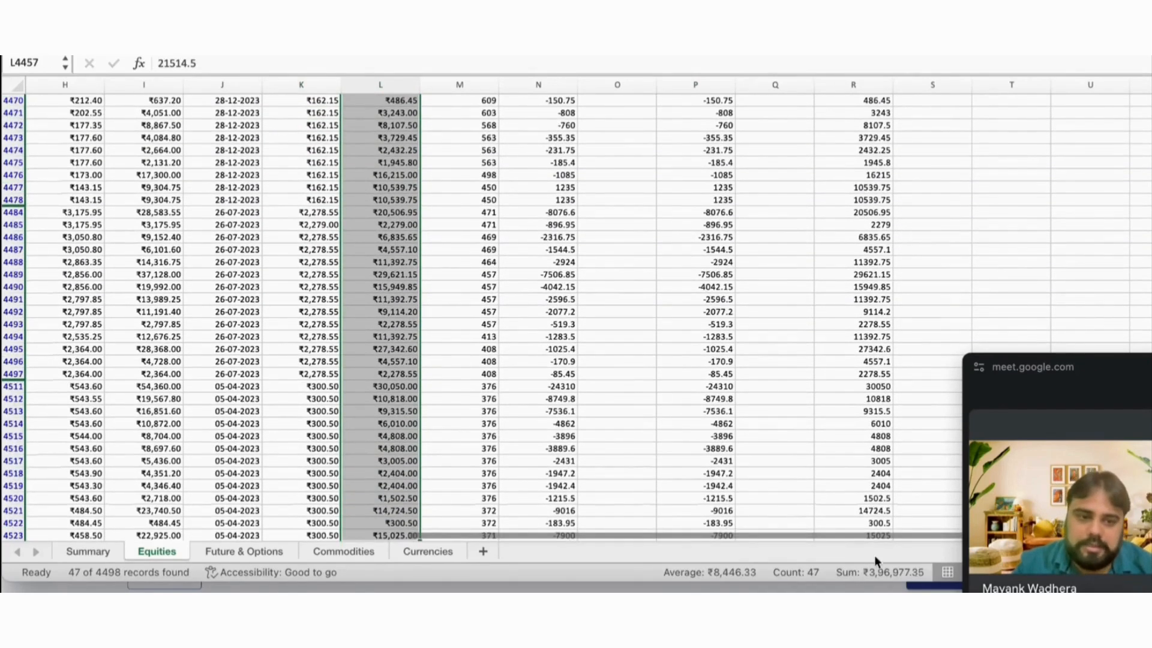
# Switch to Google Chrome and enter 3,96,977 as the Full Value of Consideration.
pyautogui.click(176, 584)
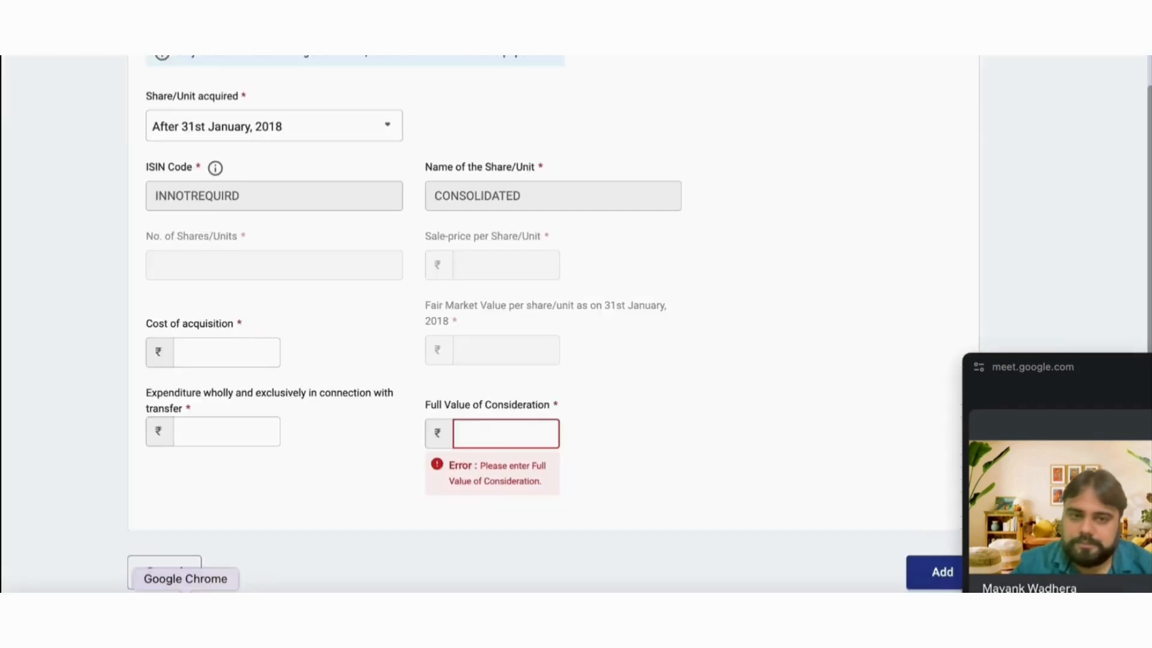
pyautogui.click(489, 430)
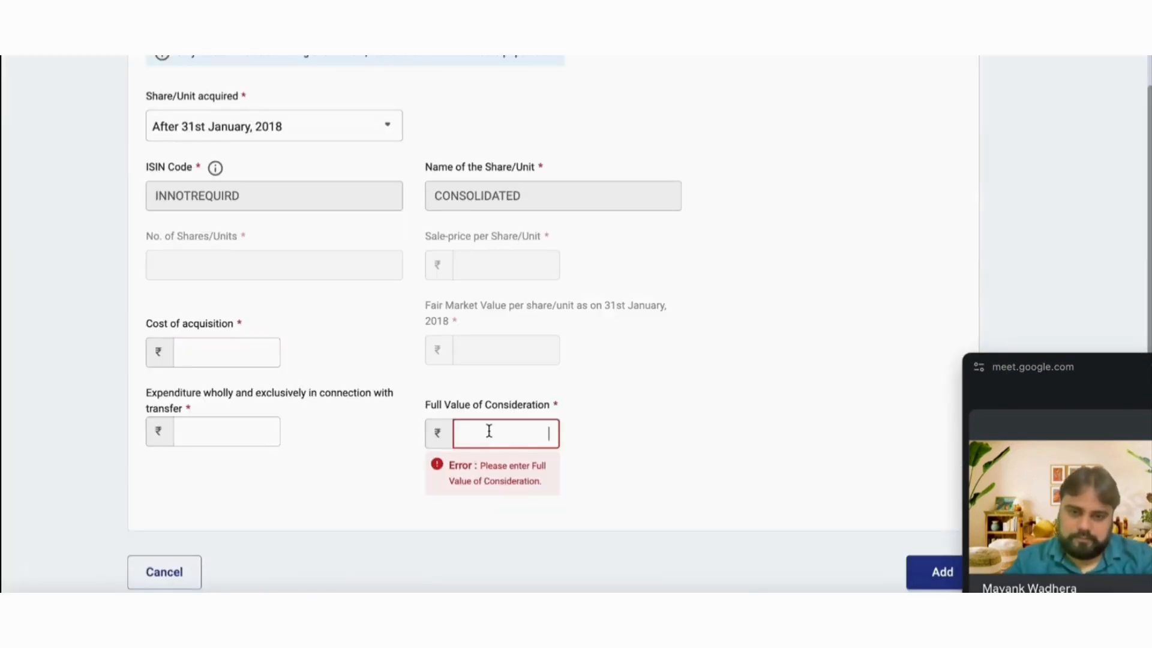
pyautogui.write('3968')
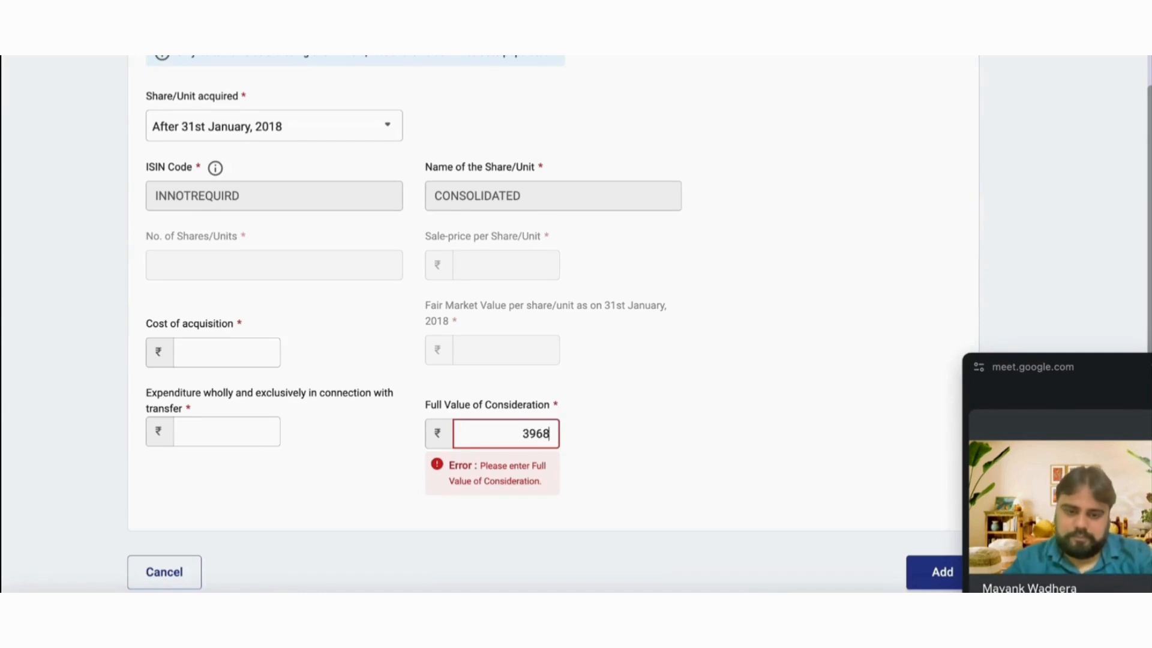
pyautogui.press('BackSpace')
pyautogui.write('977')
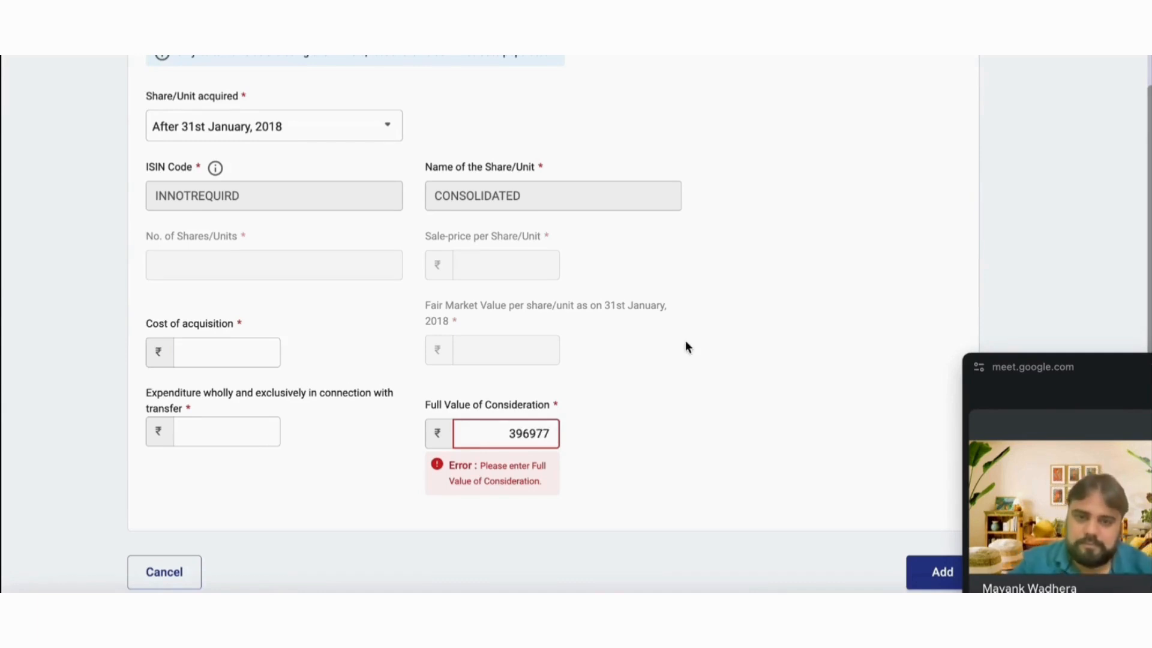
pyautogui.click(685, 342)
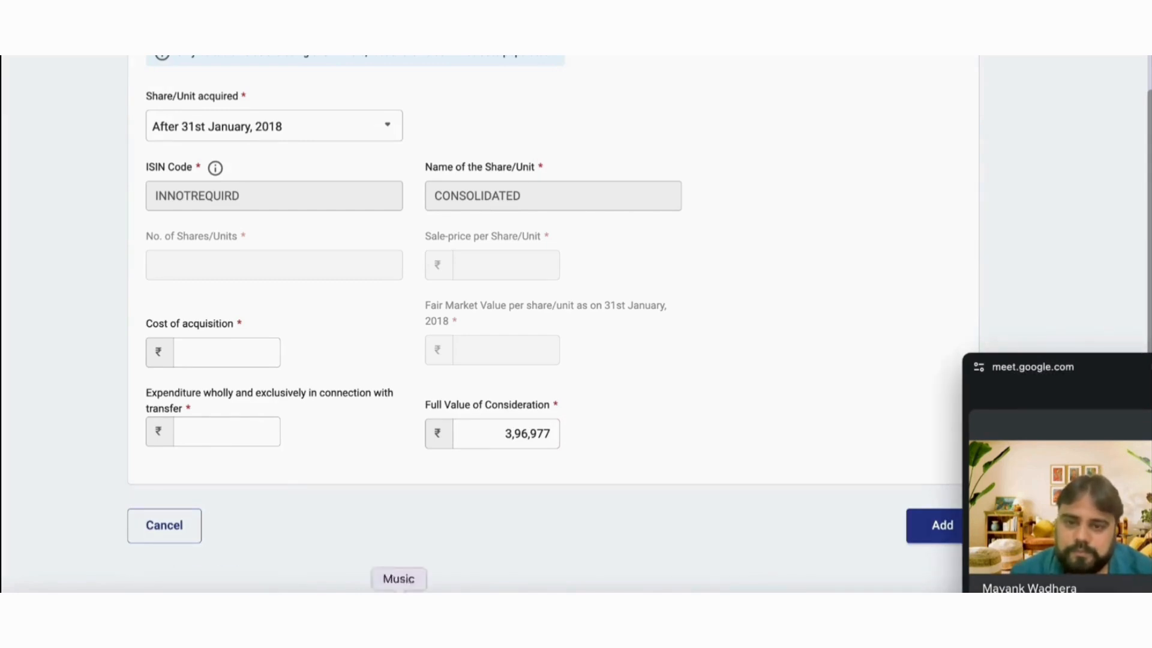
# Switch to Microsoft Excel and select all filtered Buy Amt values to read the total purchase cost.
pyautogui.click(469, 593)
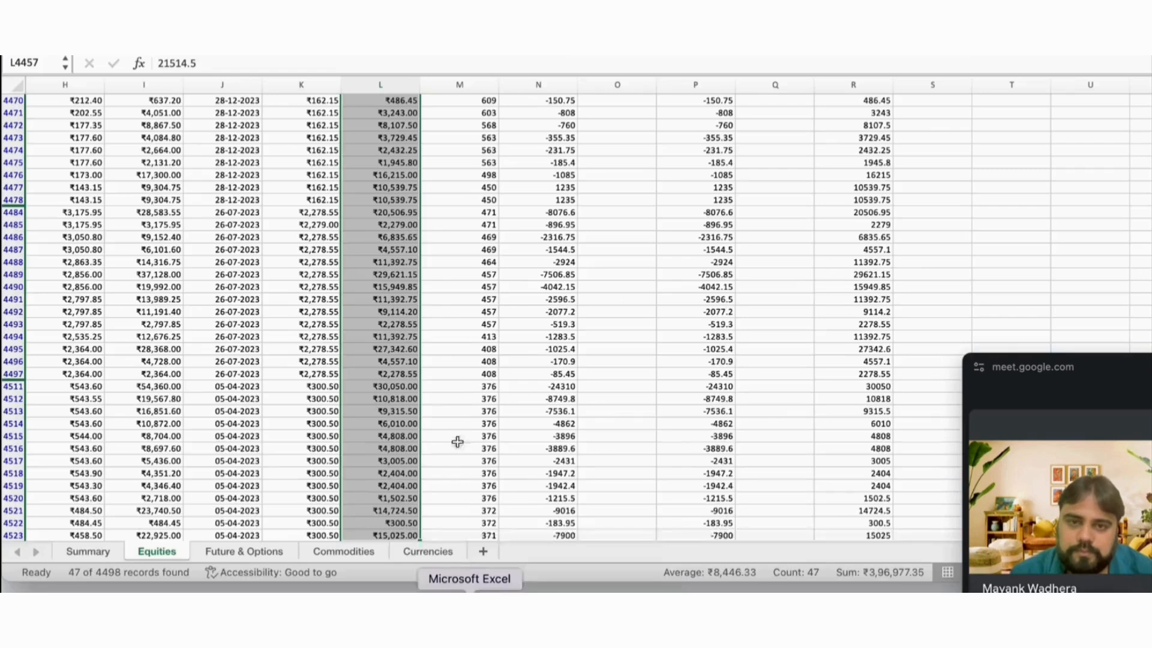
pyautogui.click(376, 297)
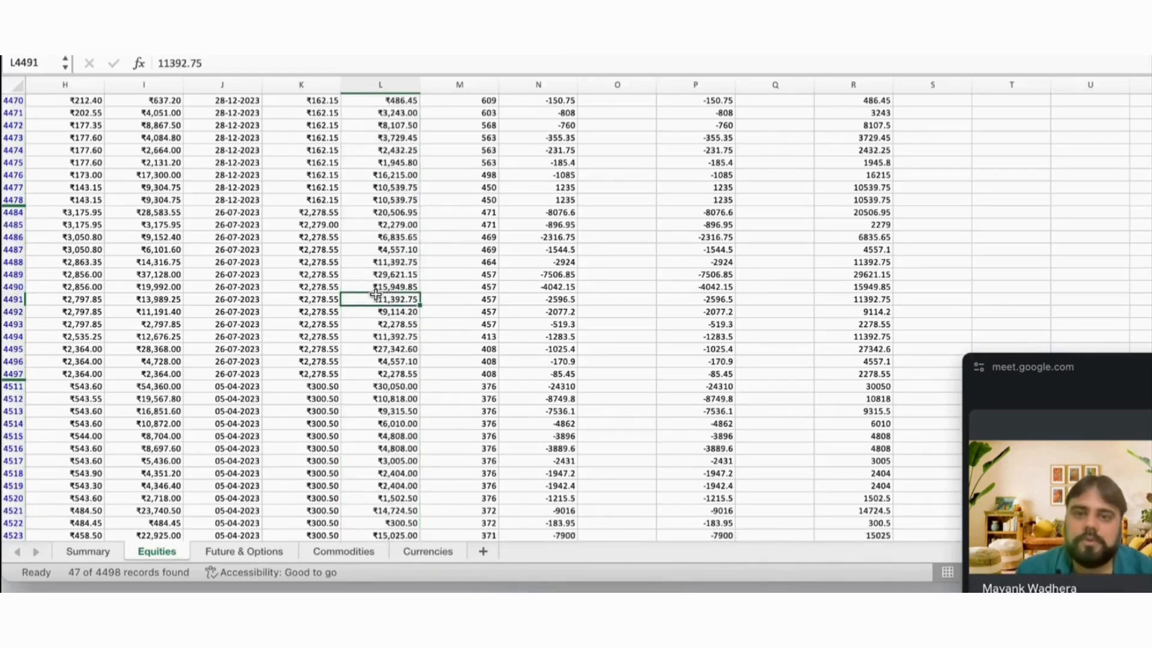
pyautogui.press('super+Up')
pyautogui.press('Left')
pyautogui.press('Left')
pyautogui.press('Left')
pyautogui.press('Down')
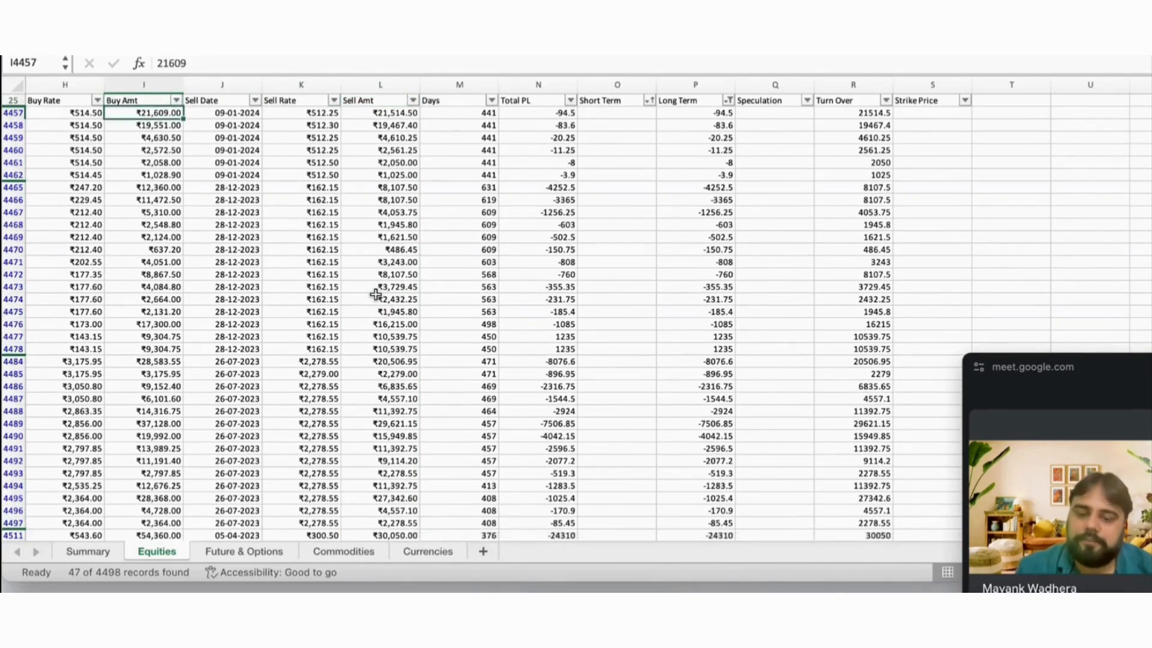
pyautogui.press('super+shift+Down')
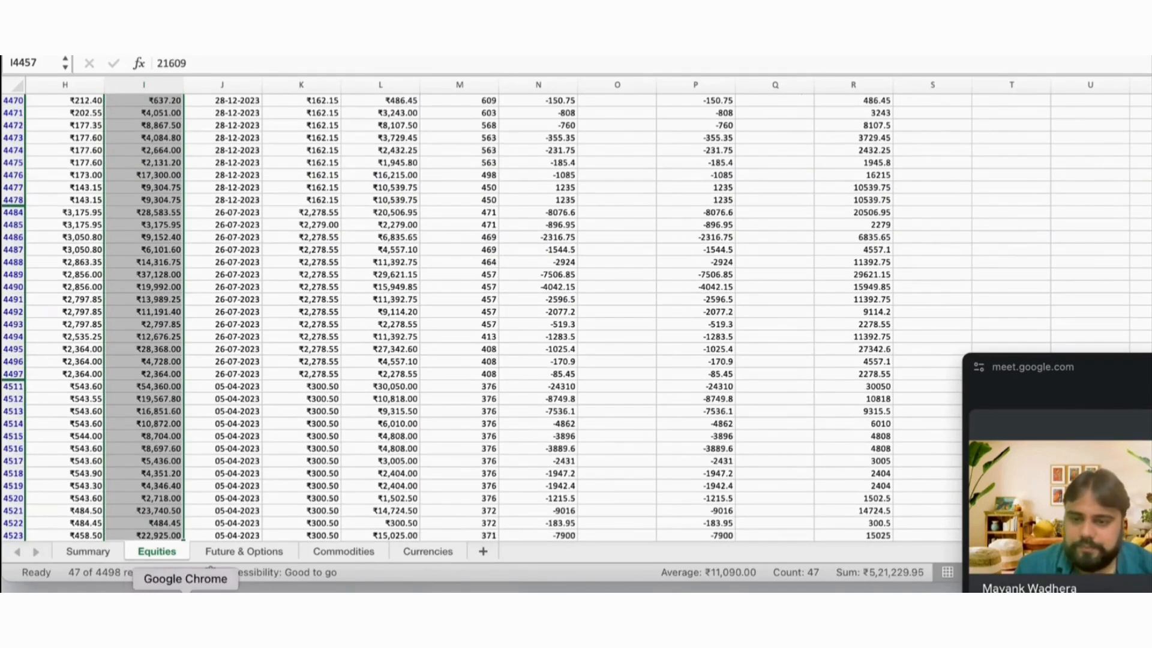
# Switch to Google Chrome and enter 521230 as the Cost of acquisition.
pyautogui.click(183, 589)
pyautogui.click(232, 353)
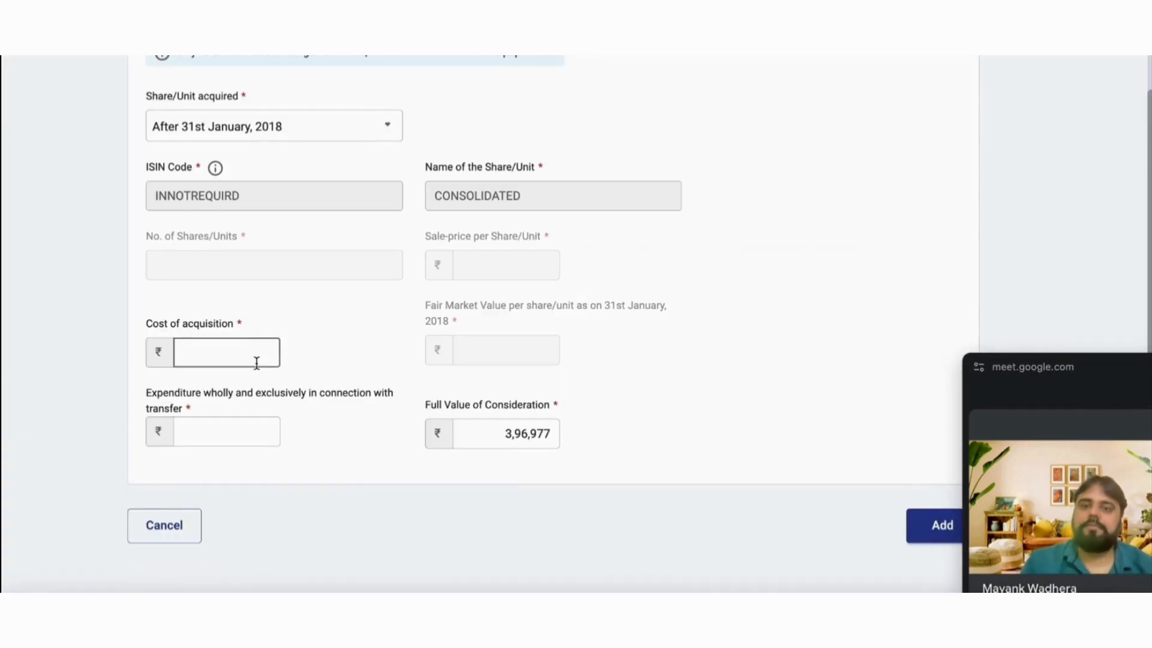
pyautogui.write('52')
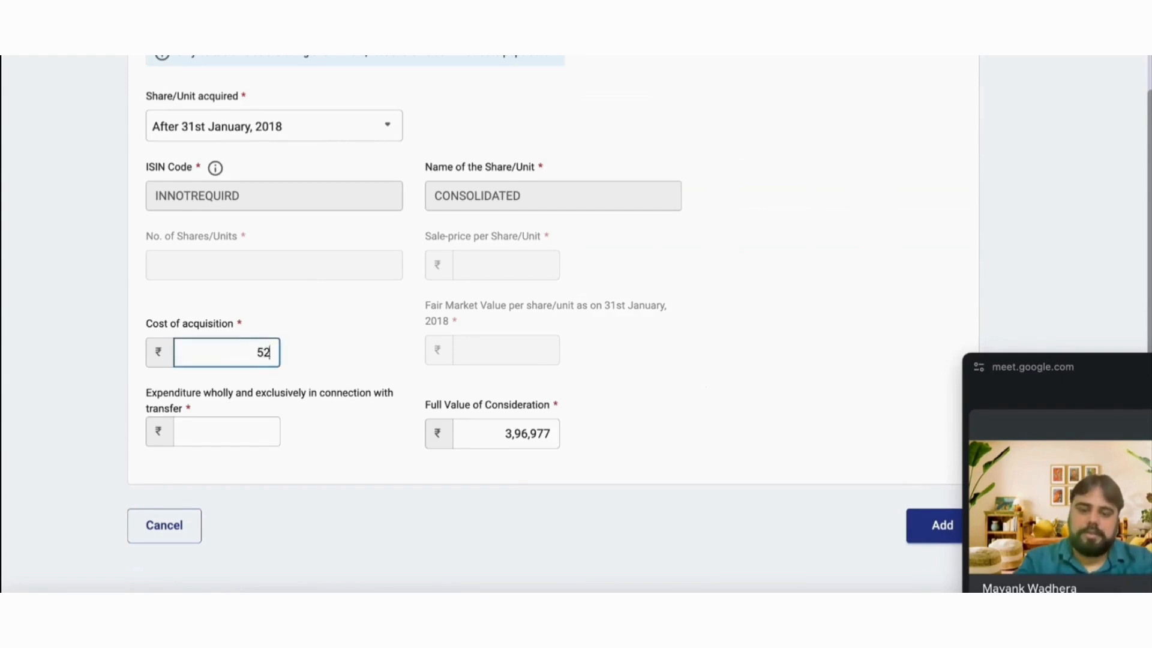
pyautogui.write('1230')
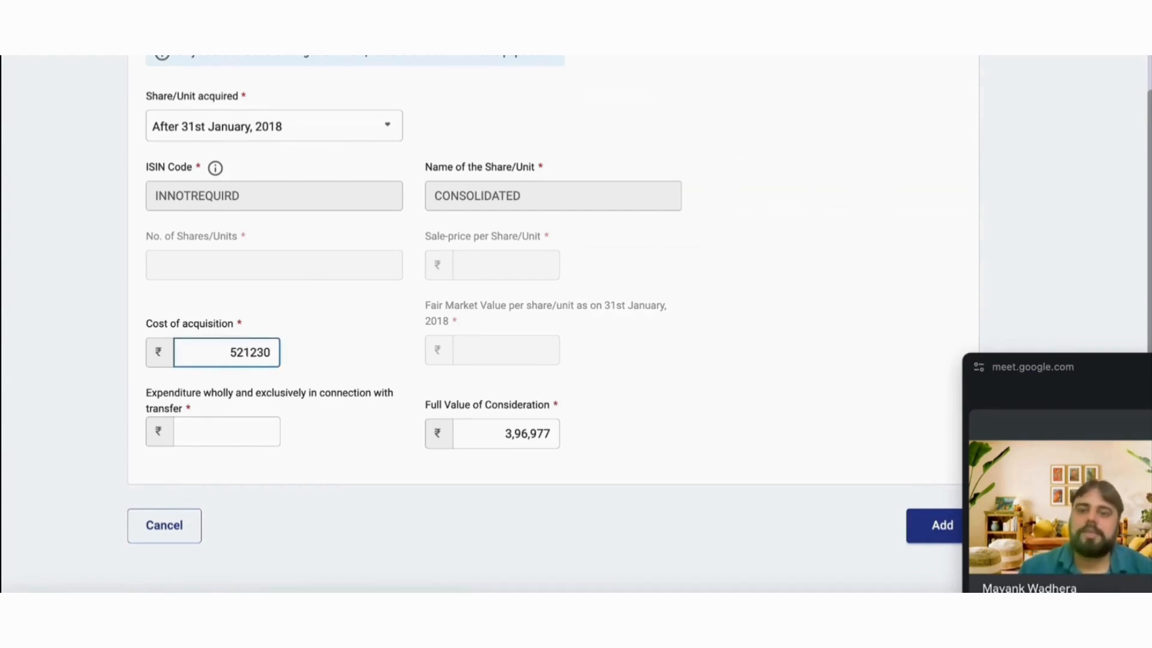
# Switch to Microsoft Excel and go to the Net P&L row in the Equities section of the Summary sheet.
pyautogui.click(62, 327)
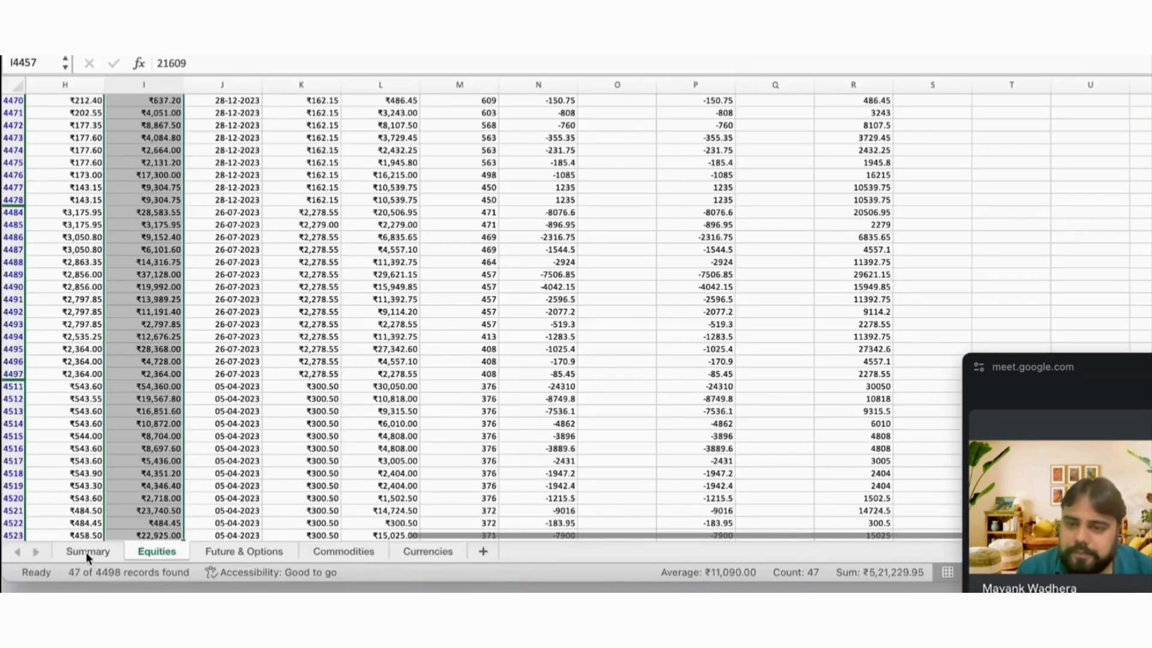
pyautogui.click(85, 552)
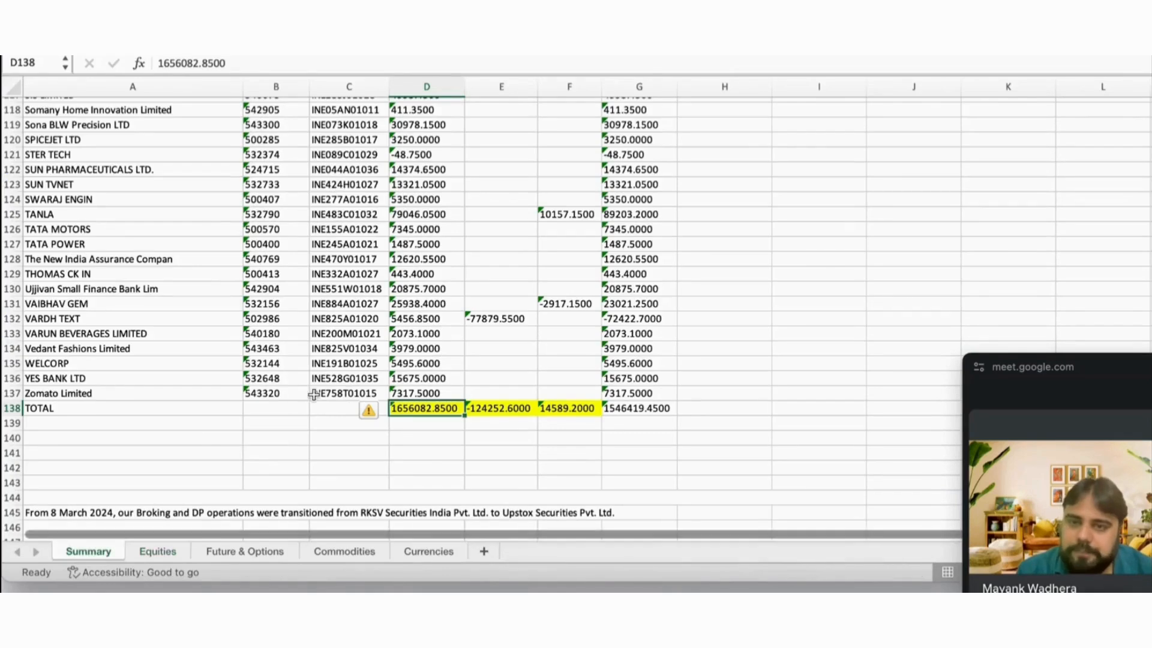
pyautogui.click(239, 321)
pyautogui.press('super+Up')
pyautogui.press('super+Up')
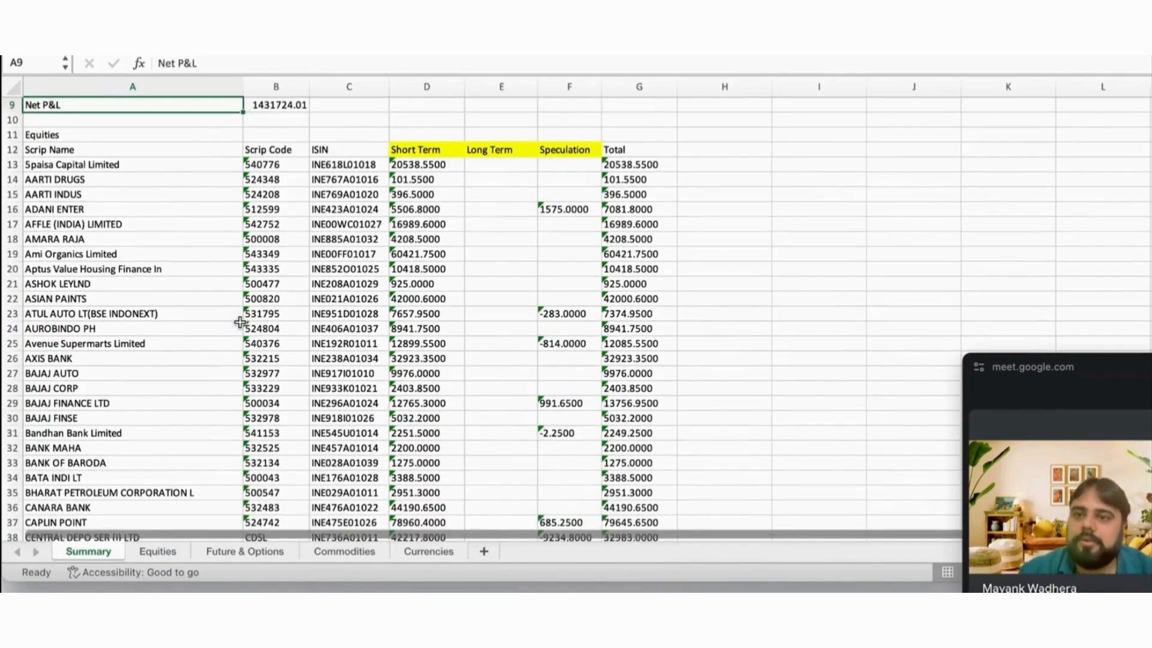
pyautogui.press('Up')
pyautogui.press('Up')
pyautogui.press('Up')
pyautogui.press('Up')
pyautogui.press('Up')
pyautogui.press('Down')
pyautogui.press('Down')
pyautogui.press('Down')
pyautogui.press('Down')
pyautogui.press('Down')
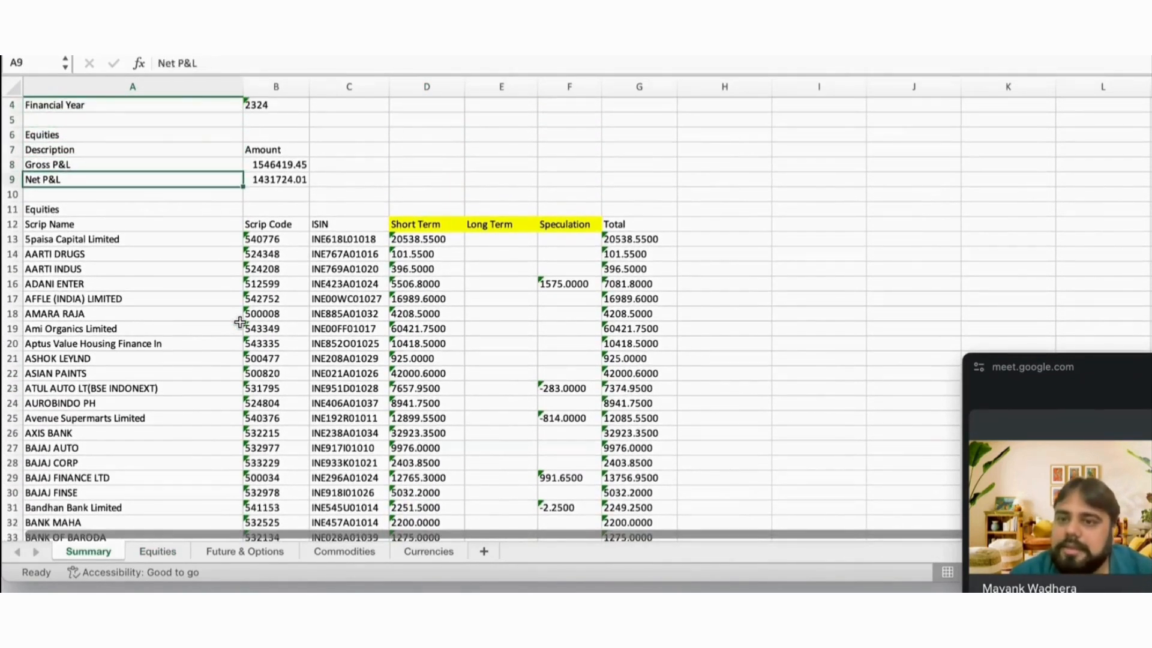
# Compare the Gross P&L and Net P&L amounts on the Summary sheet to gauge the trading expenses.
pyautogui.press('Up')
pyautogui.press('Right')
pyautogui.press('Down')
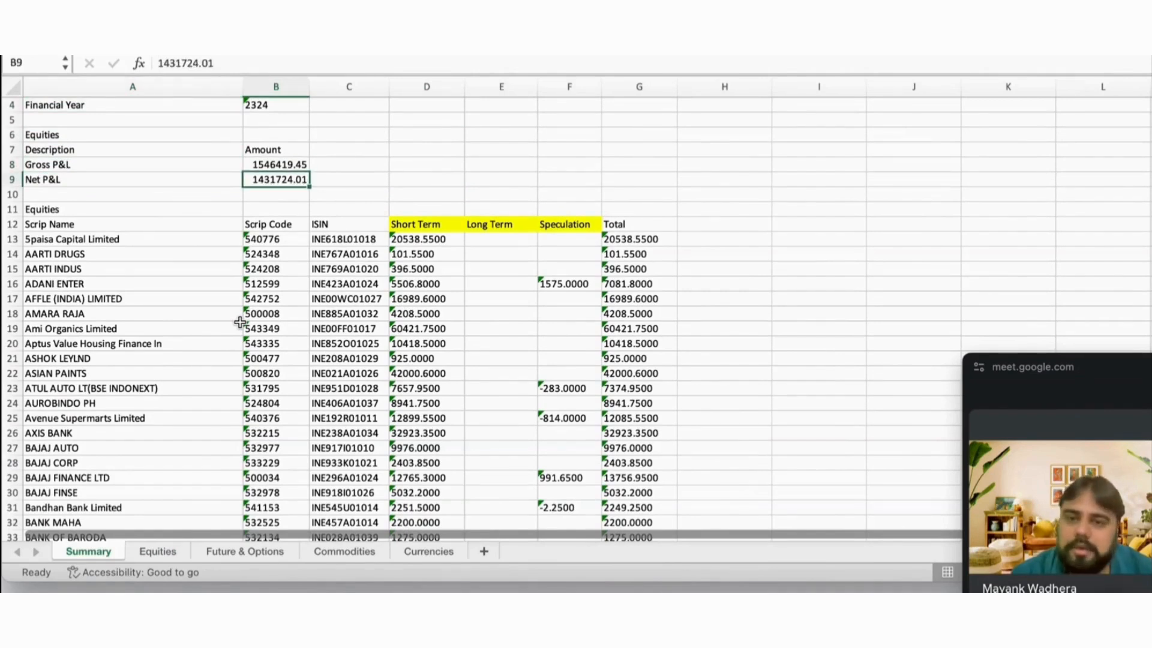
pyautogui.press('Up')
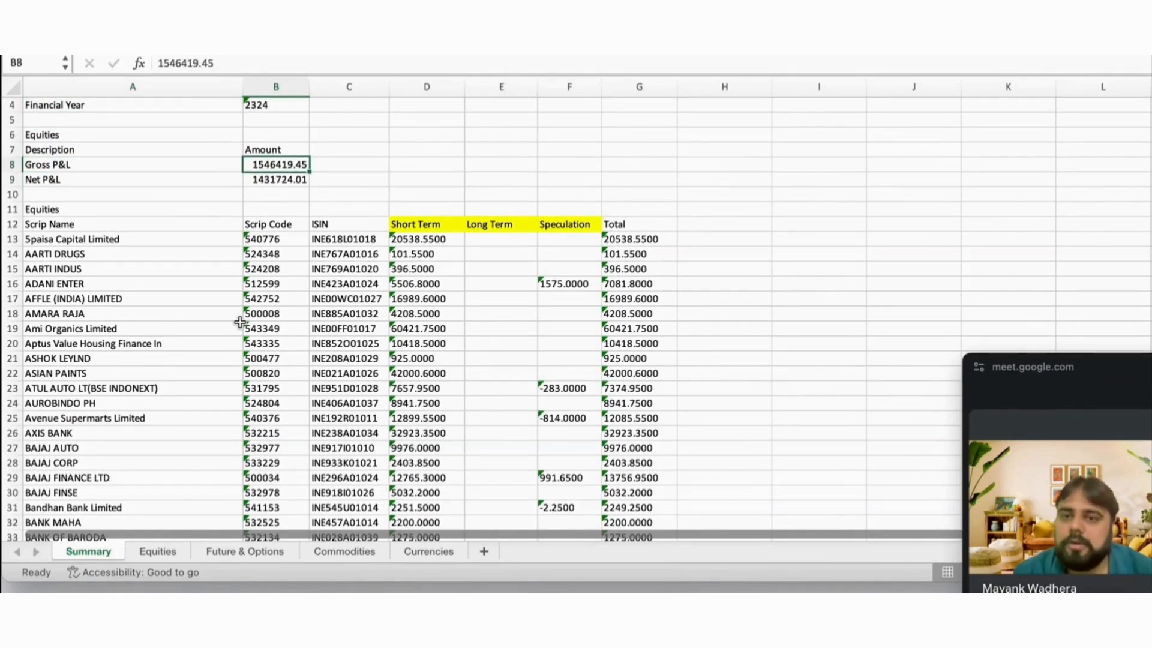
pyautogui.press('Down')
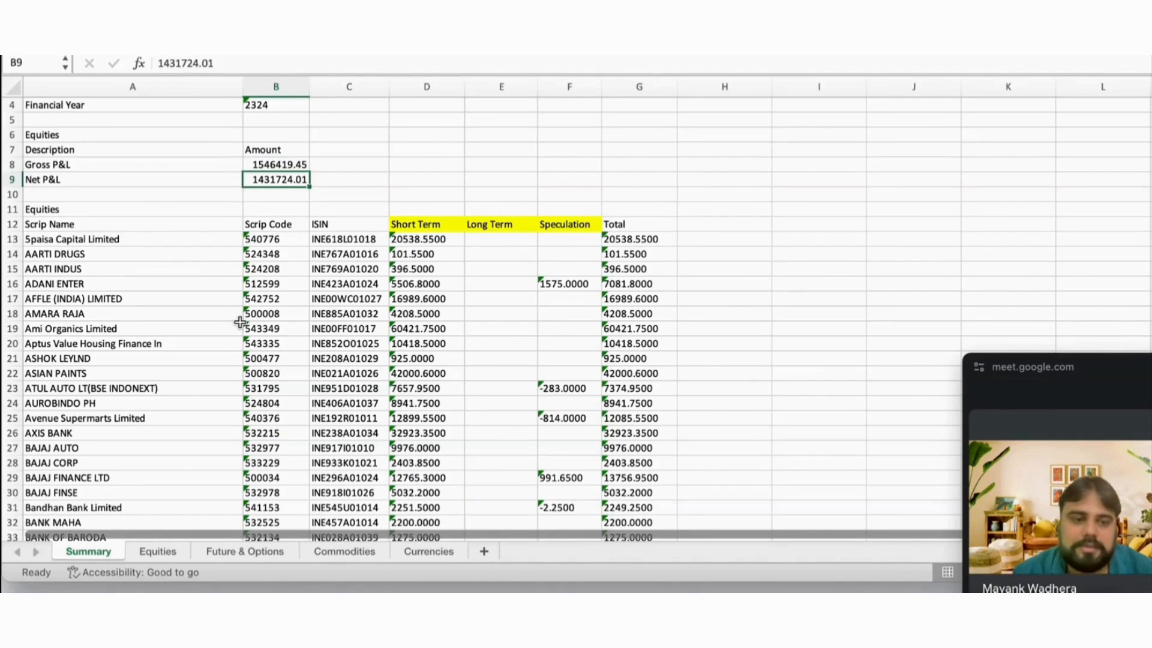
pyautogui.press('Up')
pyautogui.press('Down')
pyautogui.press('Up')
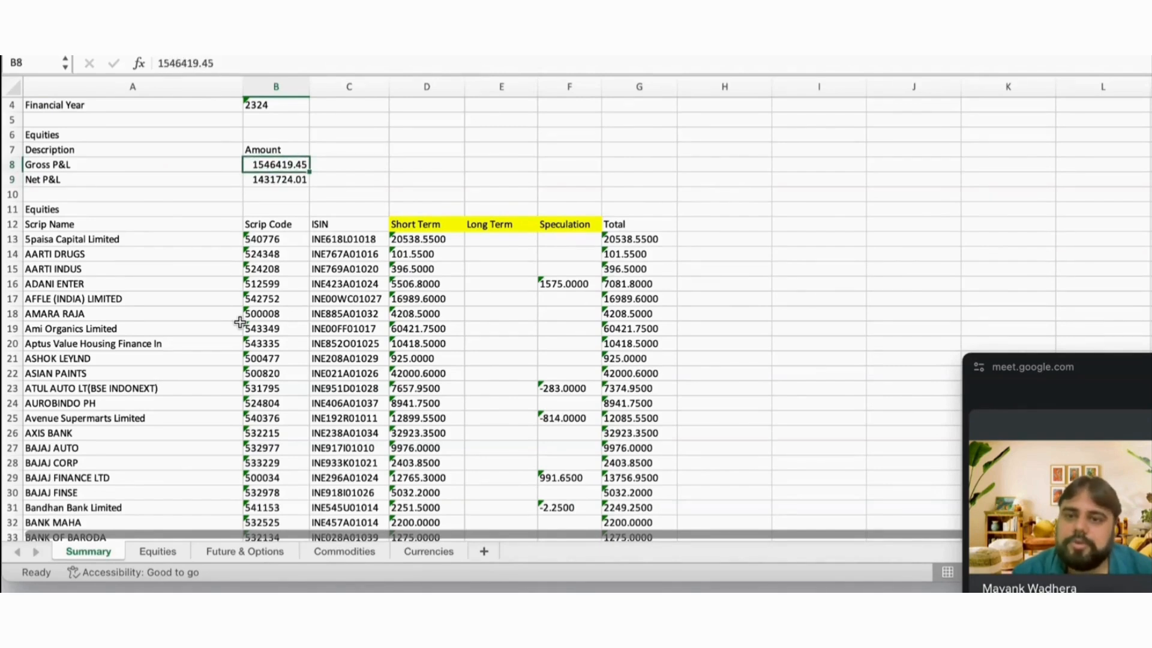
pyautogui.press('Down')
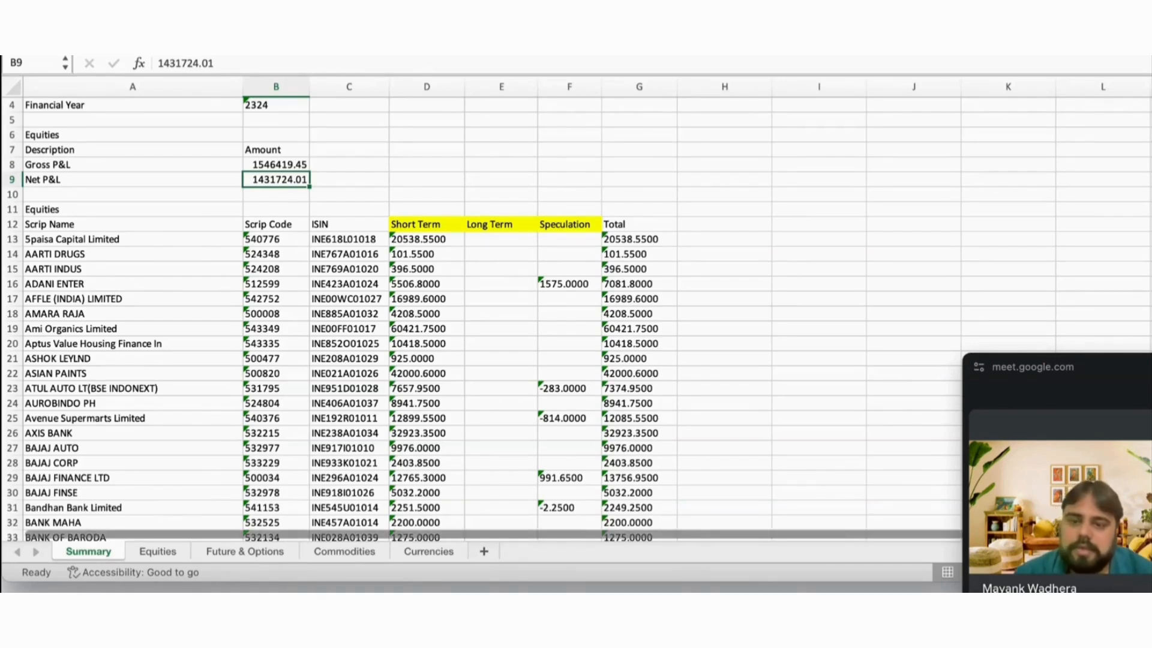
# Switch to the browser, enter 15432 as the expenditure in connection with transfer, and add the consolidated share entry.
pyautogui.click(185, 606)
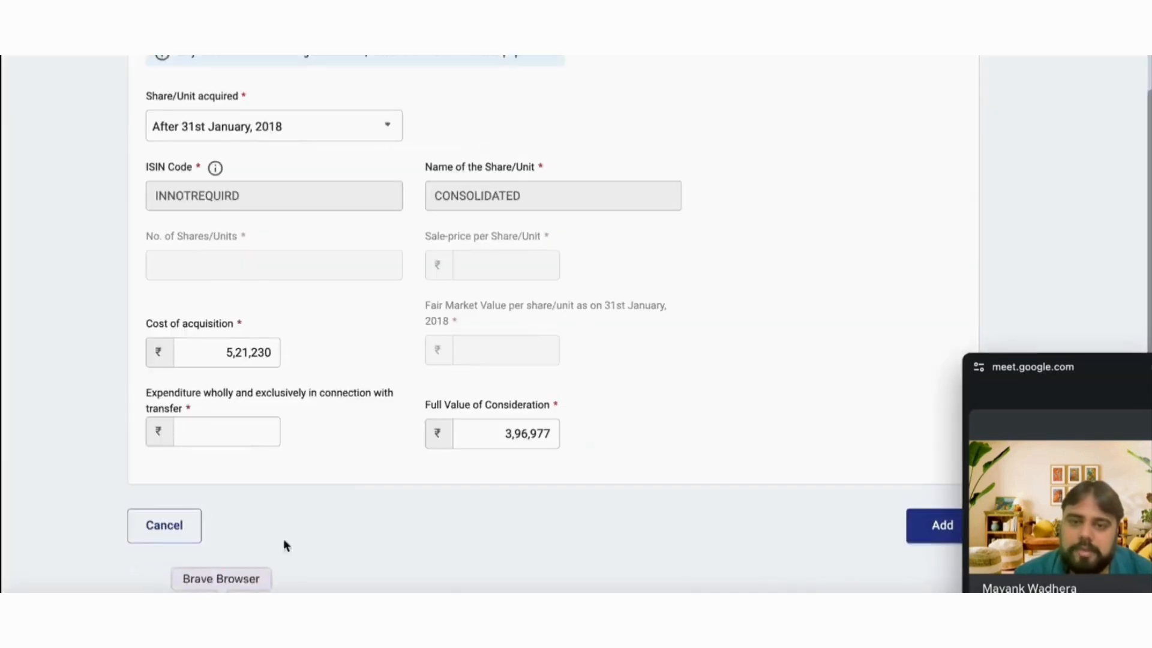
pyautogui.click(232, 423)
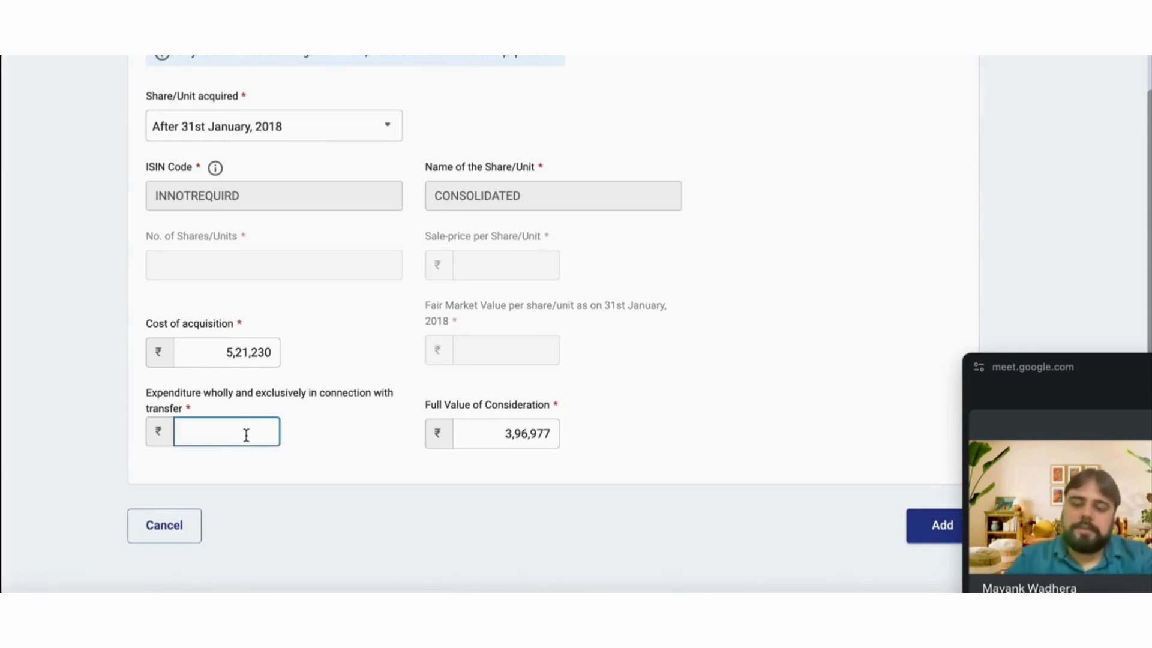
pyautogui.write('15432')
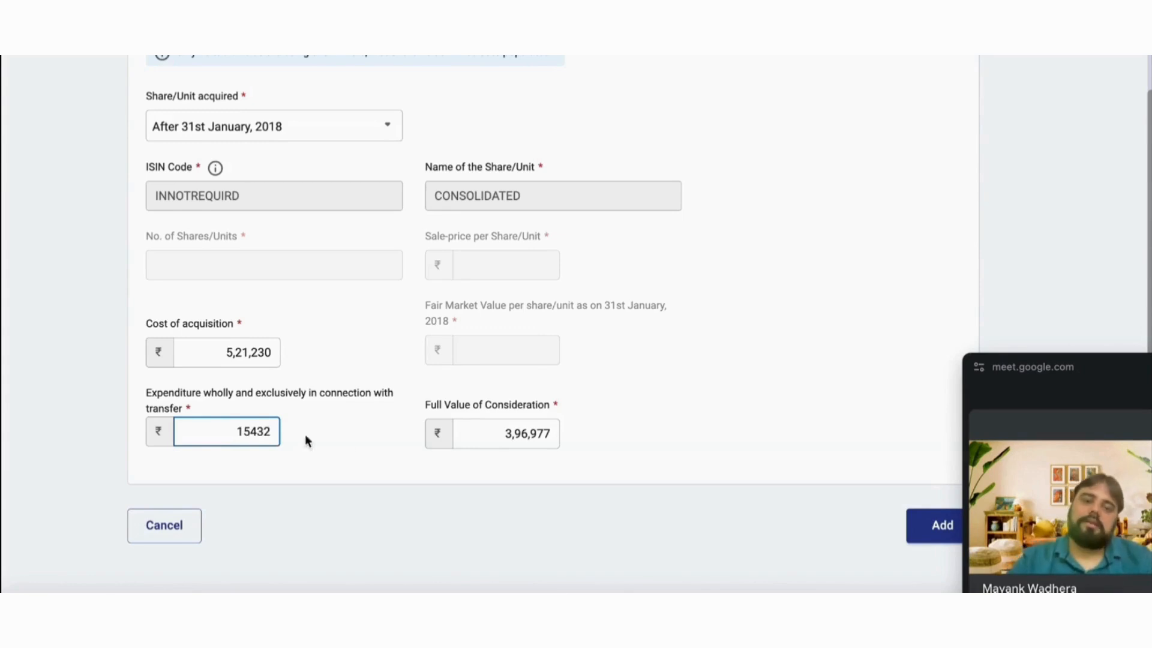
pyautogui.click(377, 446)
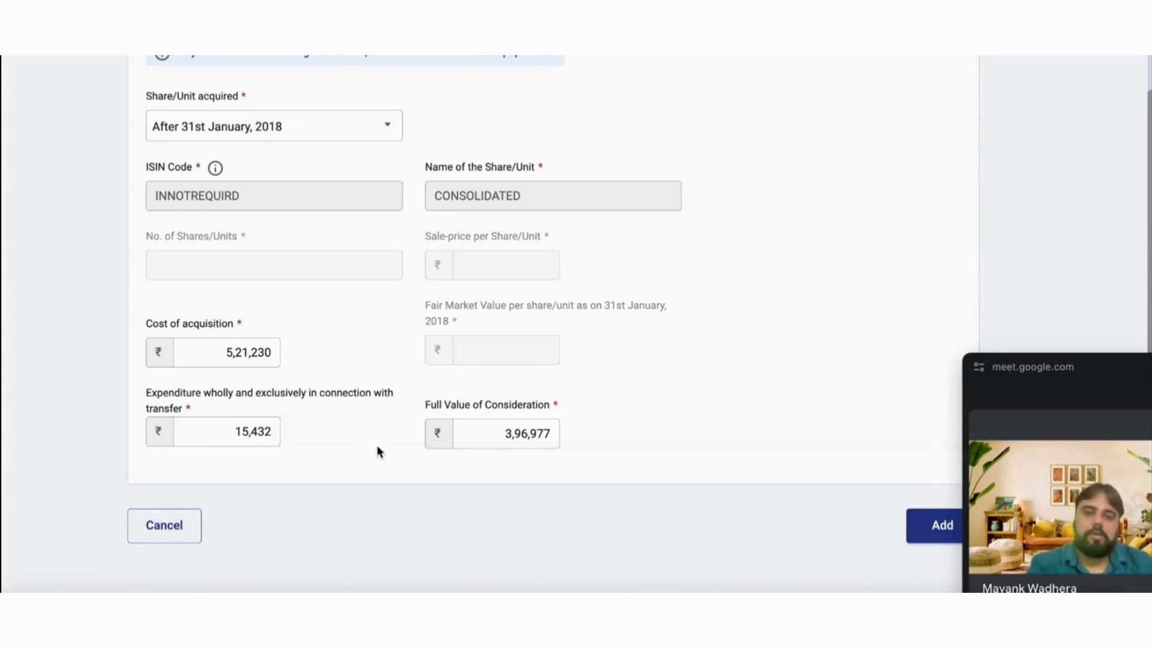
pyautogui.click(916, 526)
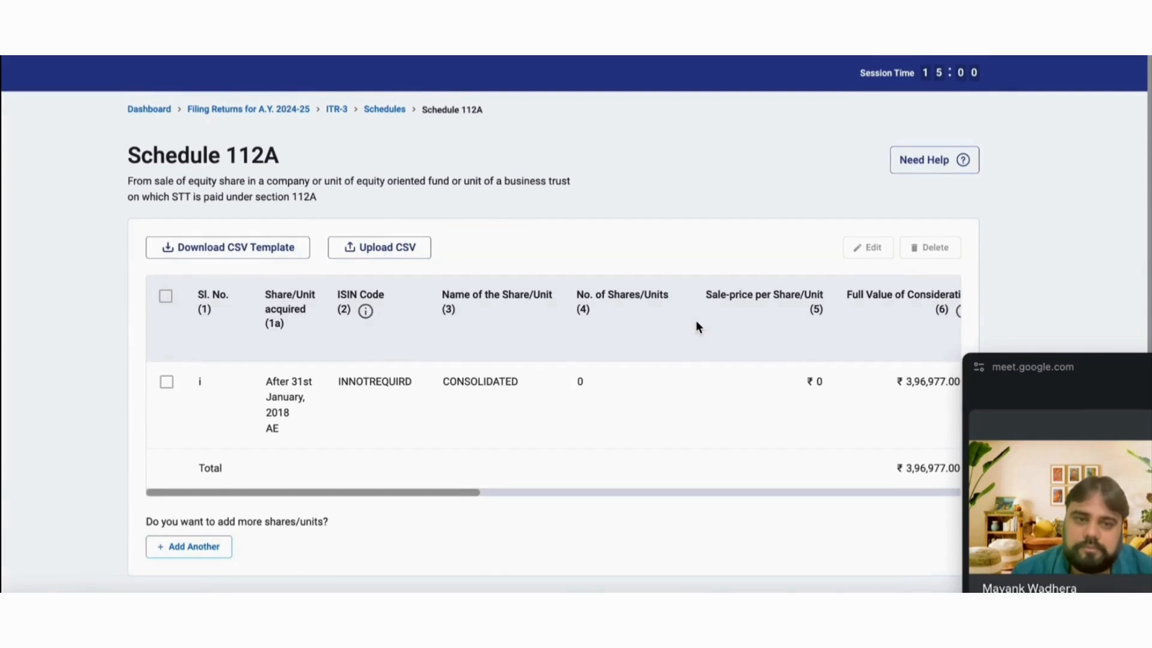
# Confirm Schedule 112A and open Schedule Other Sources from the Schedules Summary.
pyautogui.scroll(-4, 745, 397)
pyautogui.click(924, 401)
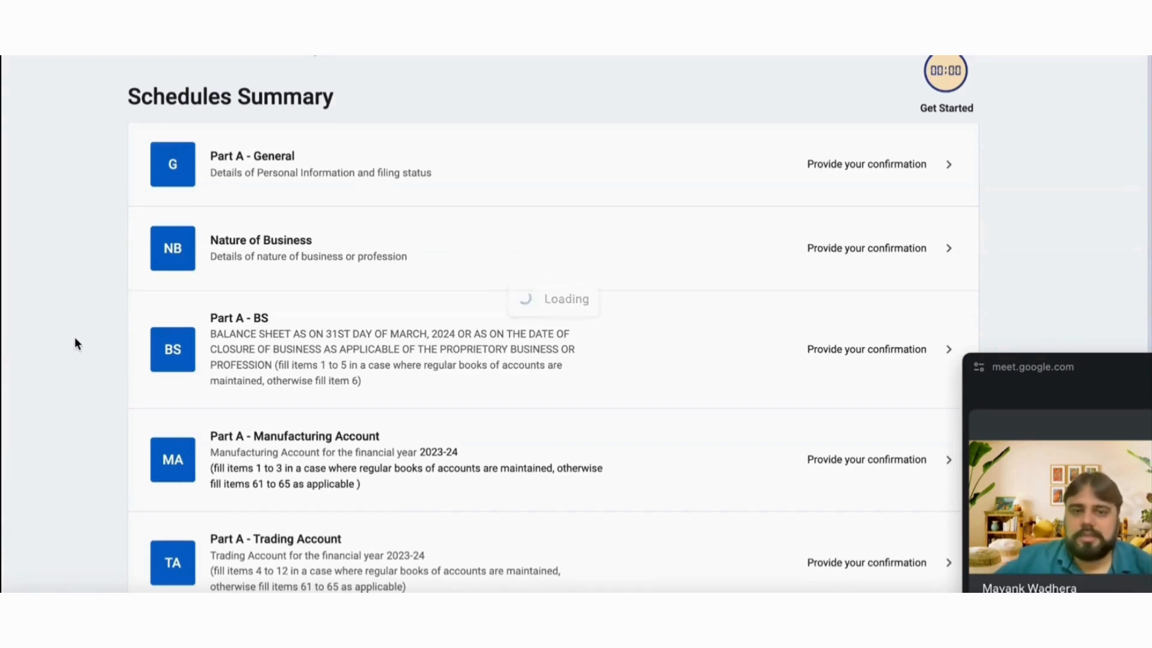
pyautogui.scroll(-10, 75, 336)
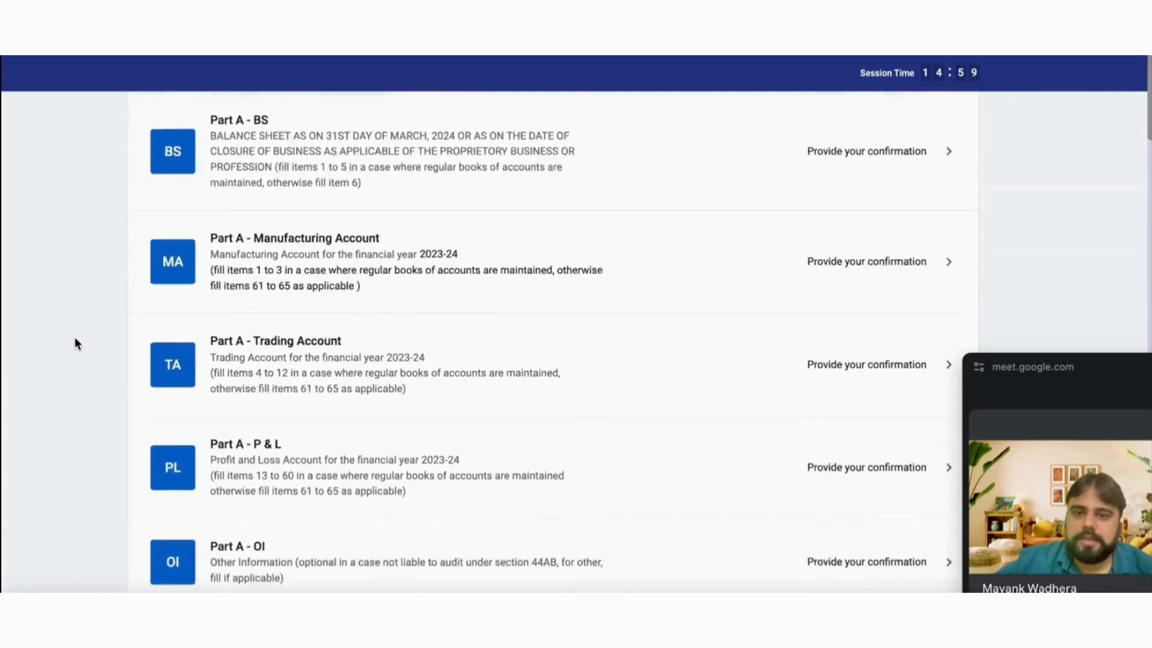
pyautogui.scroll(-4, 75, 339)
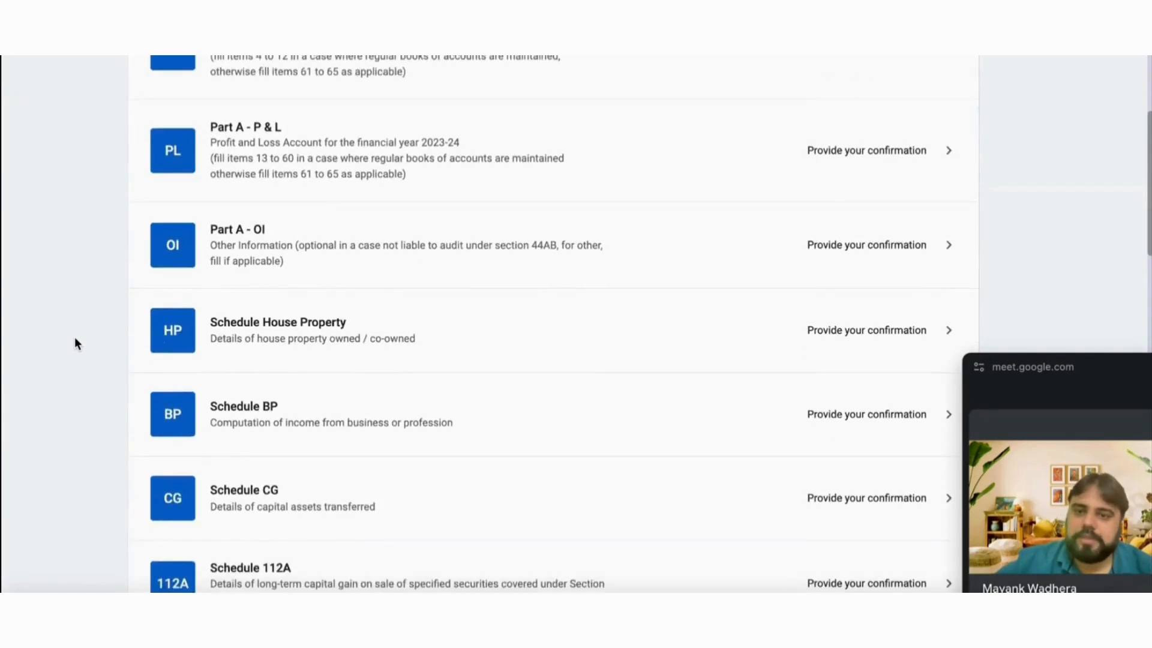
pyautogui.scroll(-3, 75, 340)
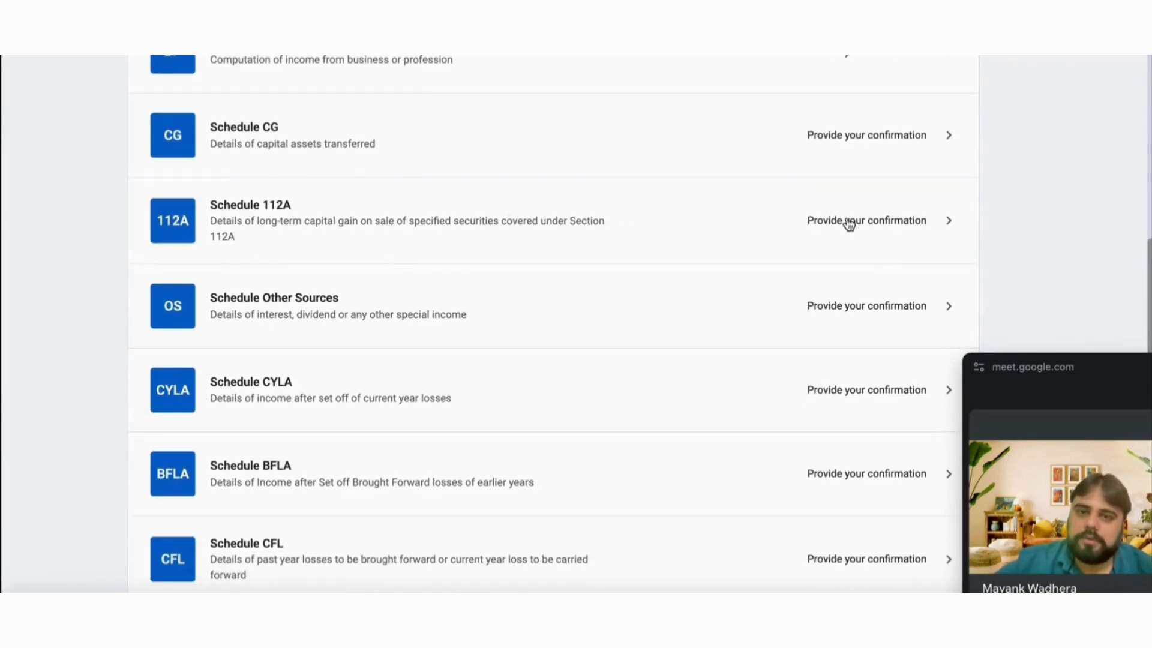
pyautogui.scroll(-1, 620, 342)
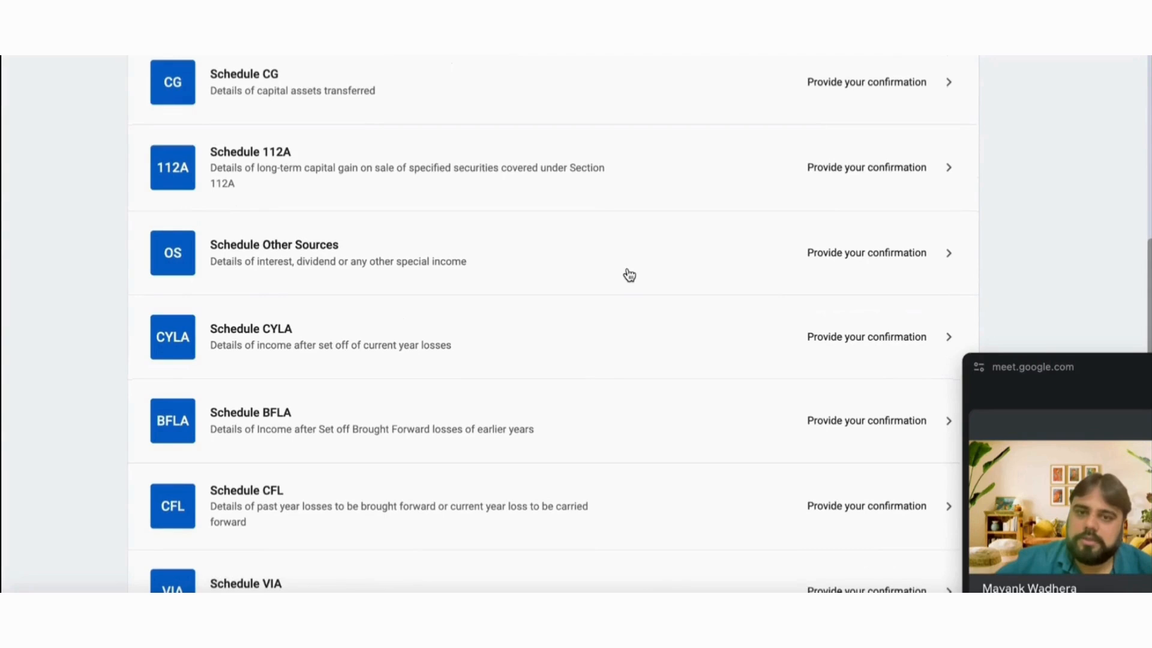
pyautogui.scroll(-1, 626, 274)
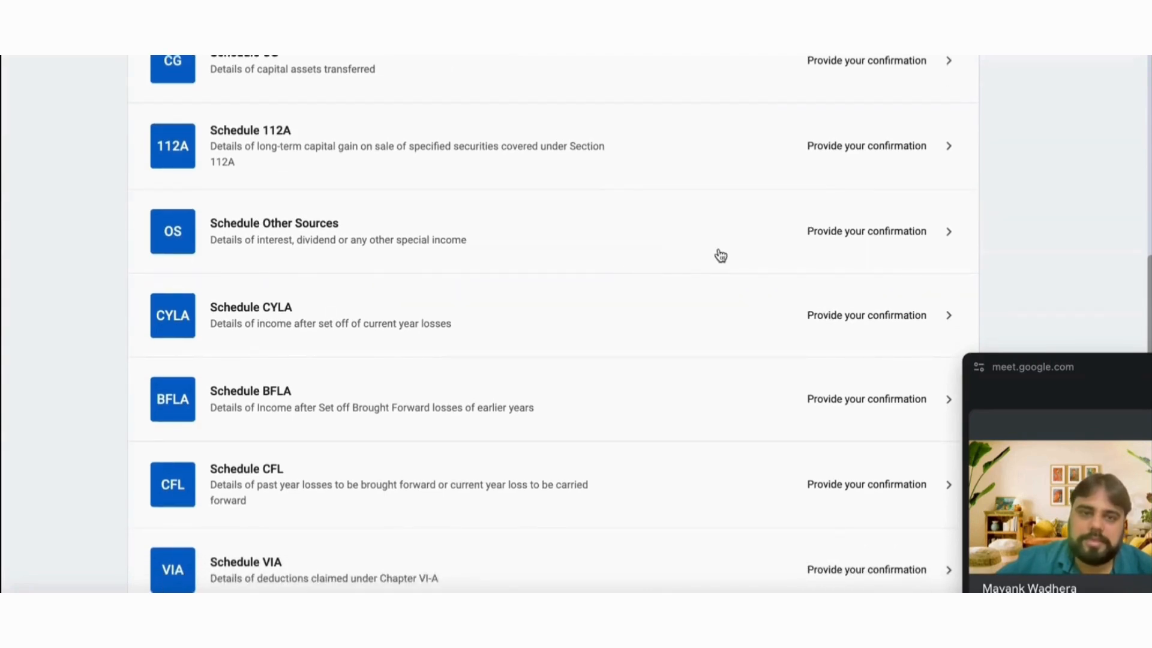
pyautogui.click(852, 234)
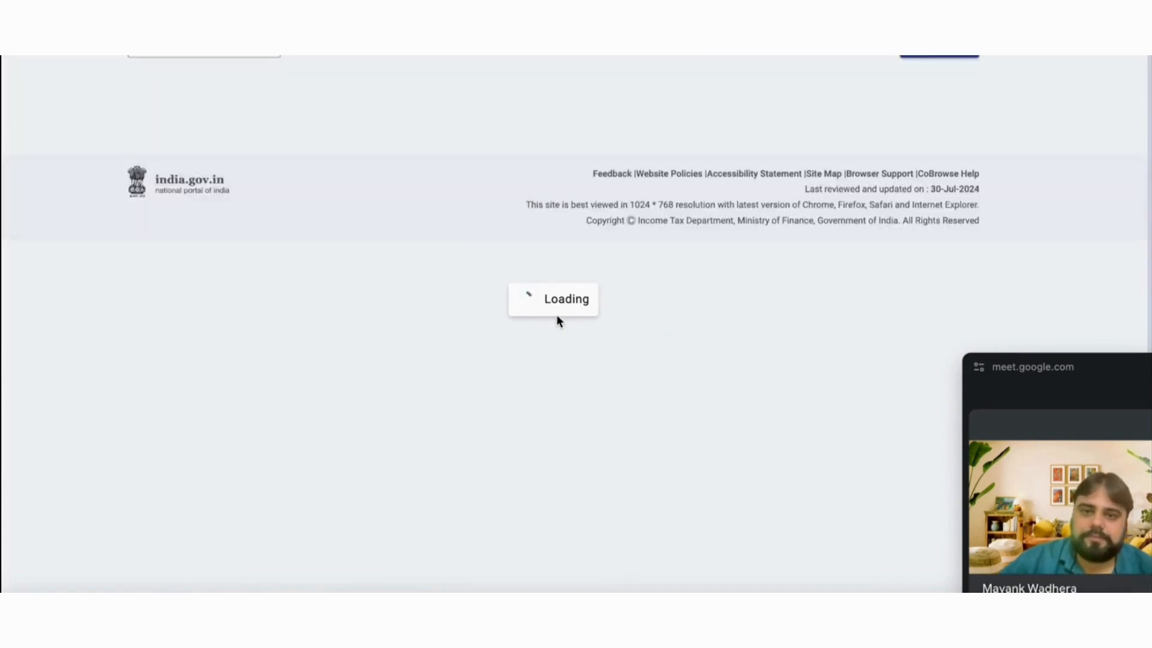
# Review the gross income, special-rate income and deduction sections of Schedule Other Sources.
pyautogui.scroll(-1, 559, 323)
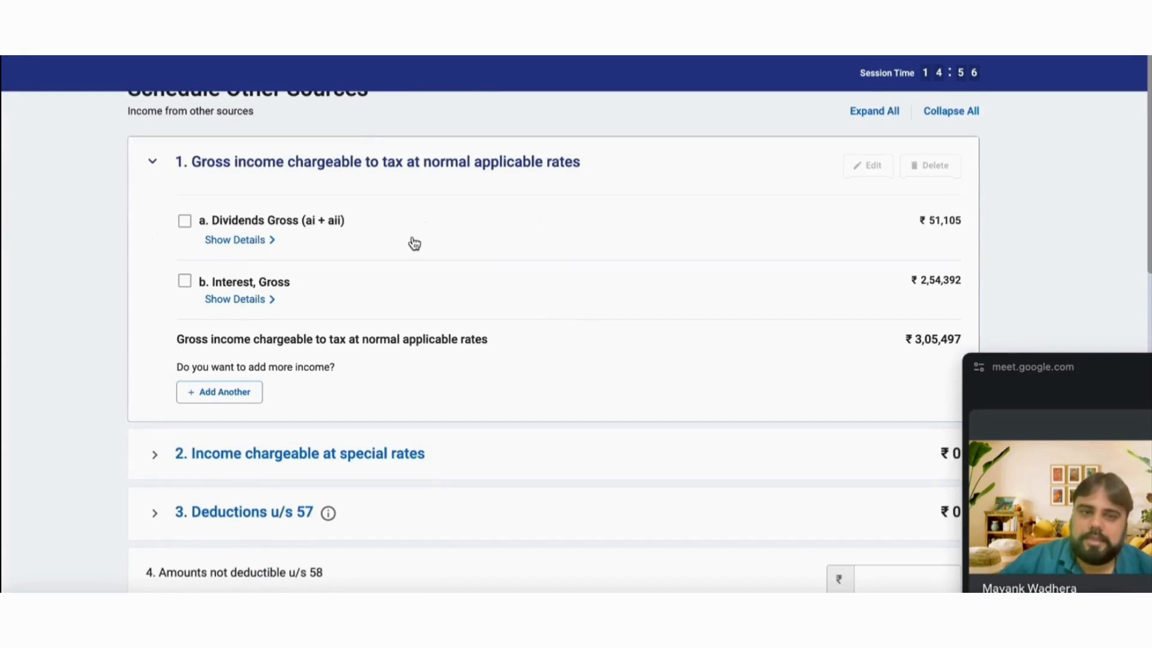
pyautogui.scroll(-1, 249, 247)
pyautogui.click(250, 248)
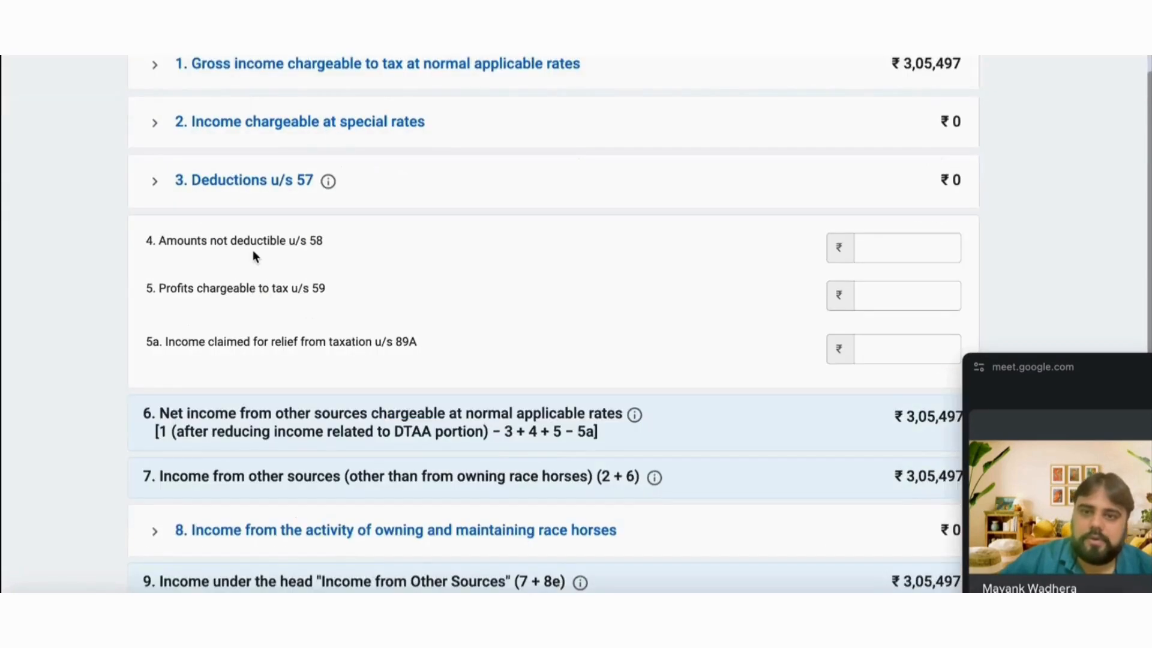
pyautogui.scroll(2, 253, 255)
pyautogui.scroll(-3, 253, 250)
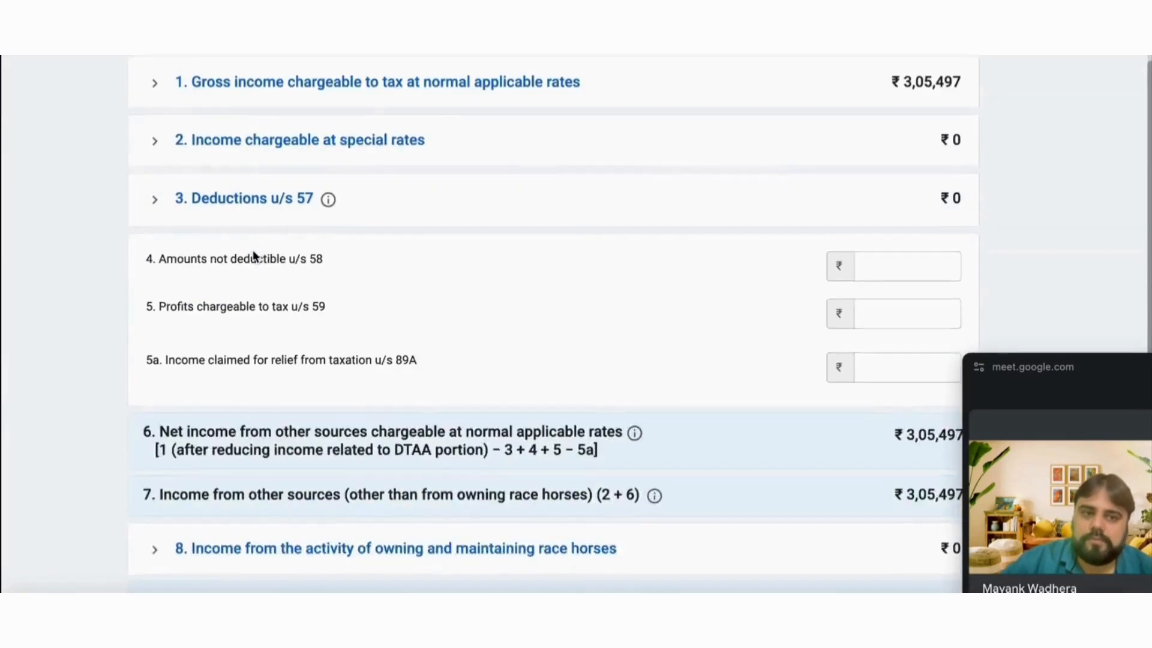
pyautogui.scroll(-1, 253, 249)
pyautogui.scroll(3, 254, 254)
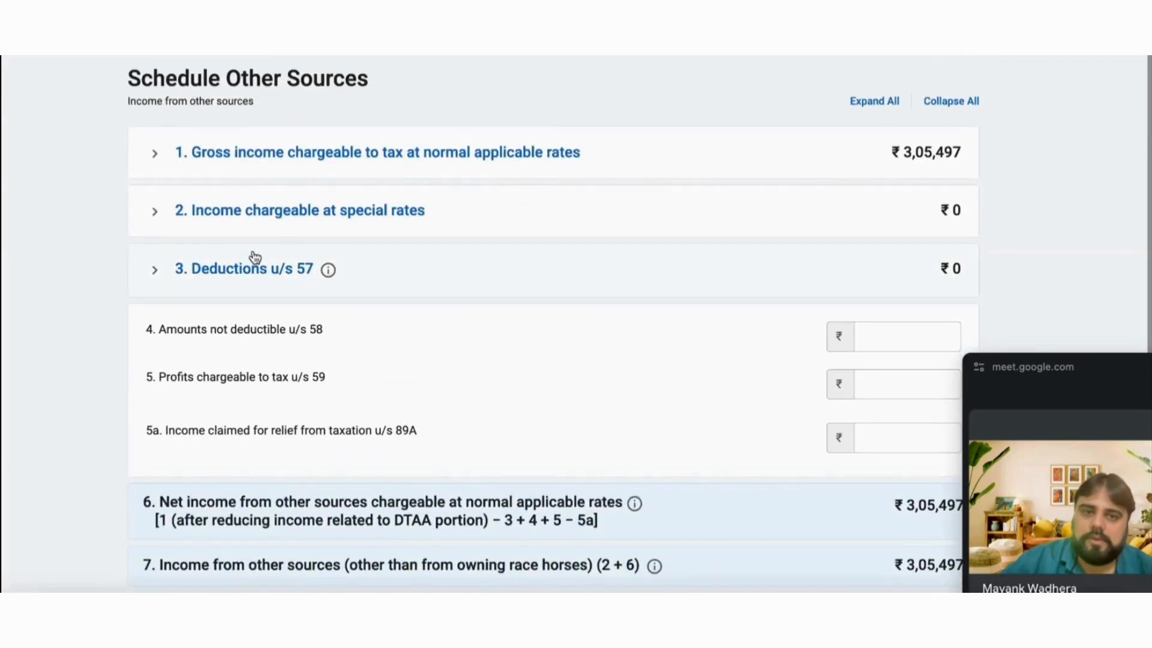
# Show the gross interest breakdown under income at normal applicable rates, and confirm Schedule Other Sources.
pyautogui.click(151, 157)
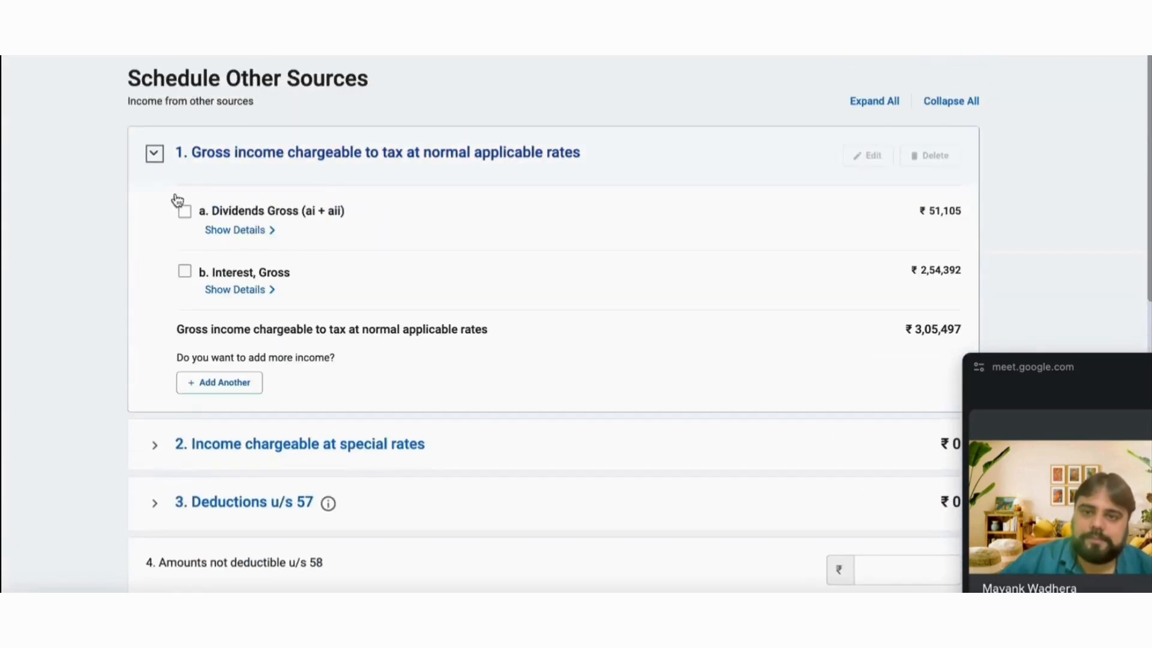
pyautogui.click(241, 293)
pyautogui.scroll(-1, 545, 314)
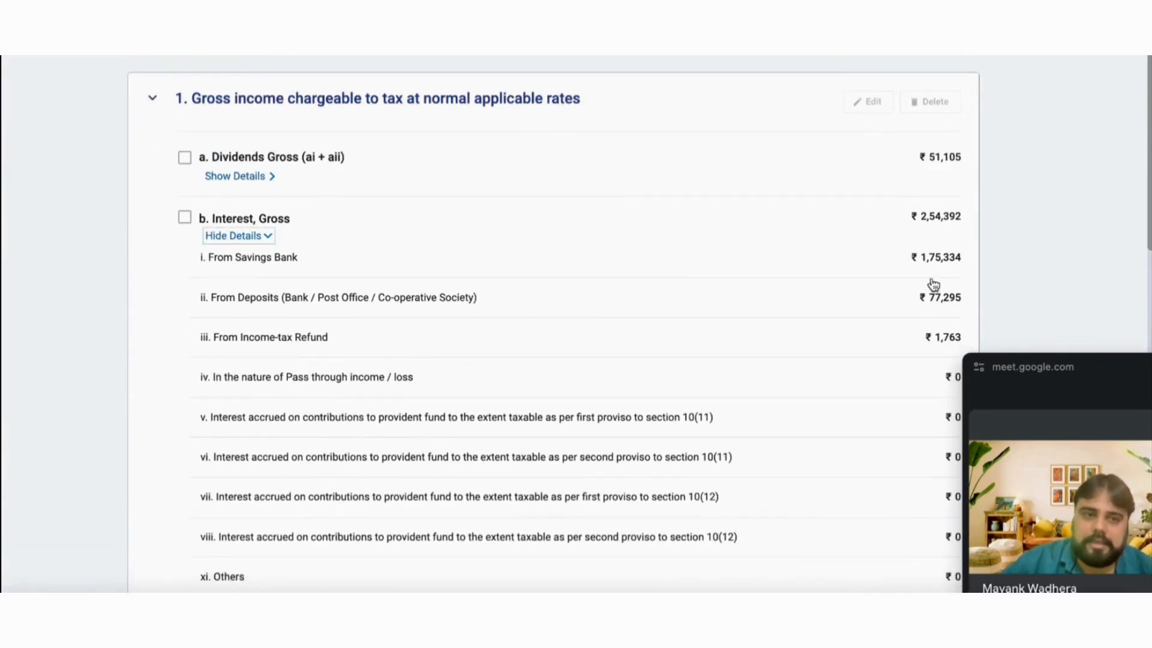
pyautogui.scroll(-8, 815, 388)
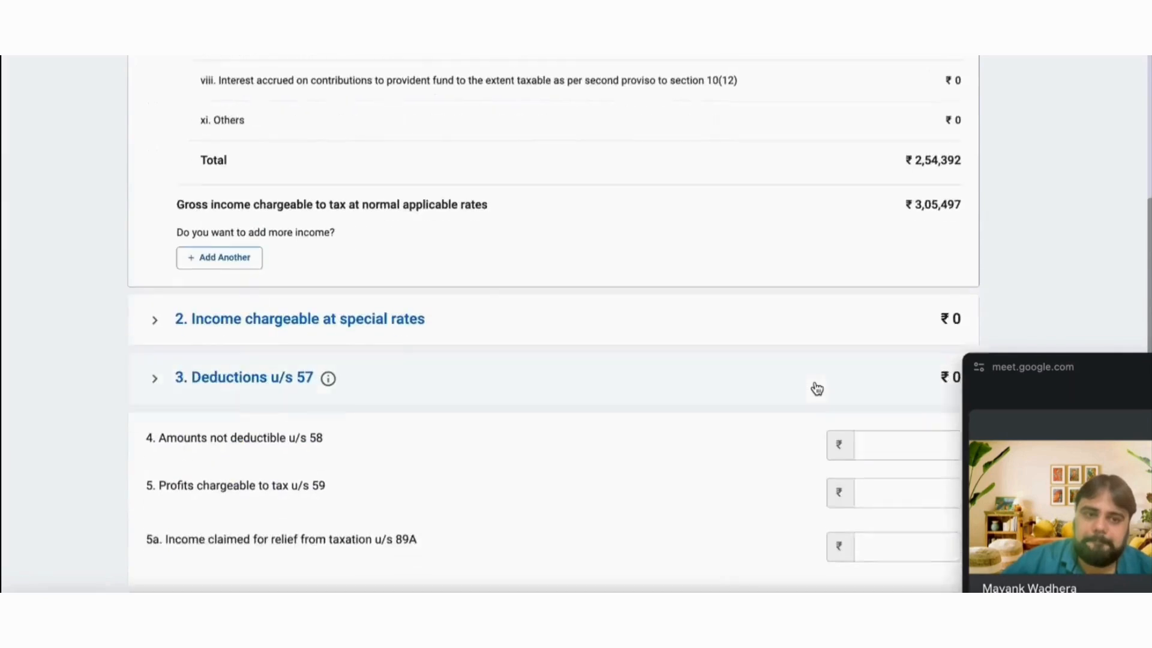
pyautogui.scroll(-9, 817, 389)
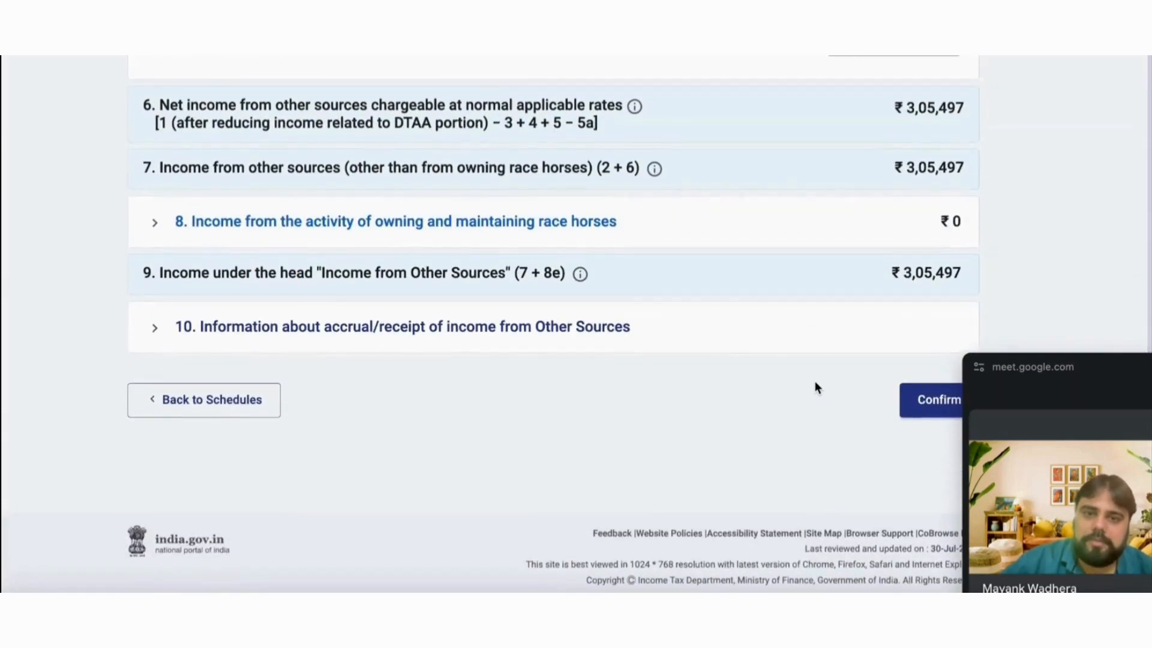
pyautogui.click(923, 403)
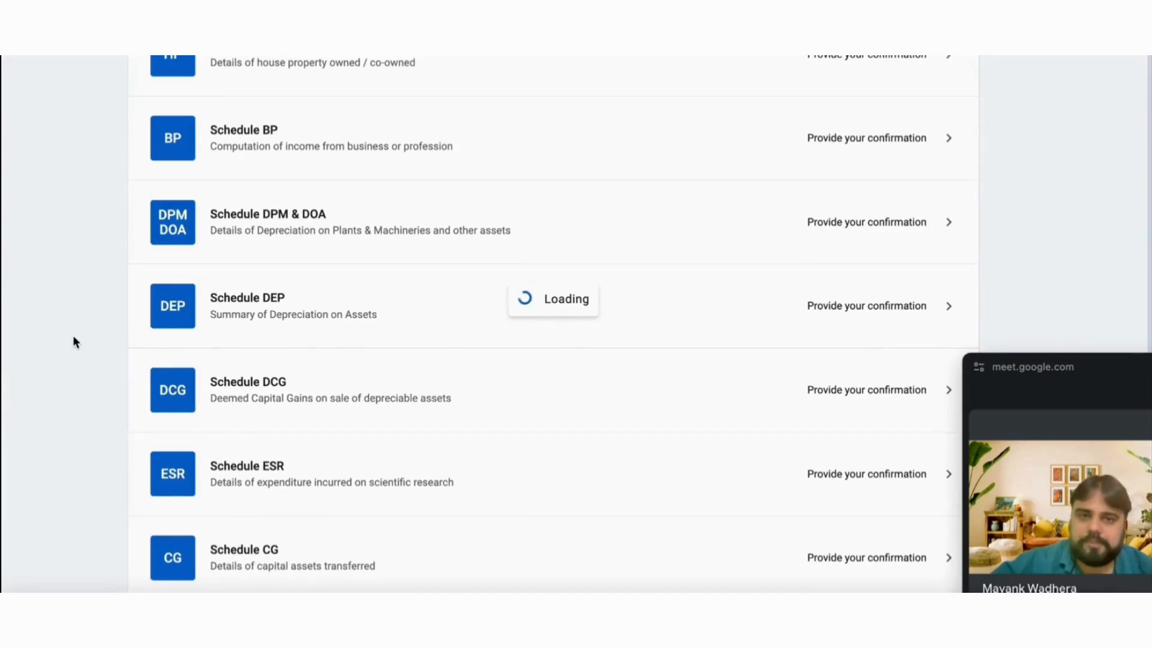
# Look through the Schedules Summary list for the schedules still awaiting confirmation.
pyautogui.scroll(-9, 74, 342)
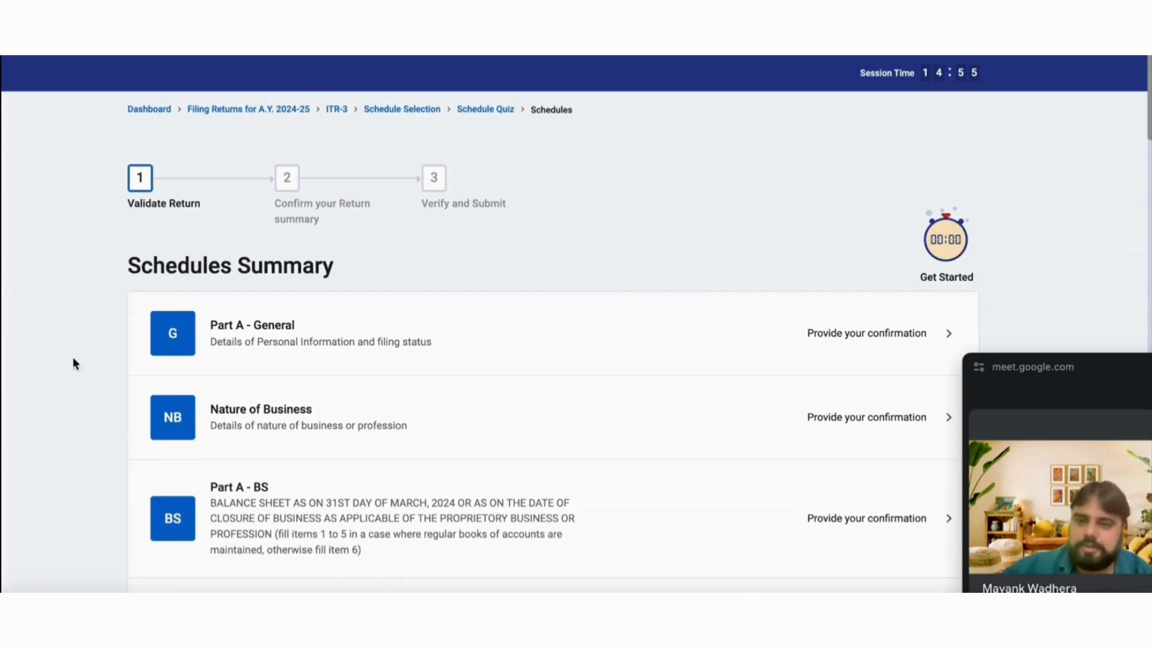
pyautogui.scroll(-15, 69, 380)
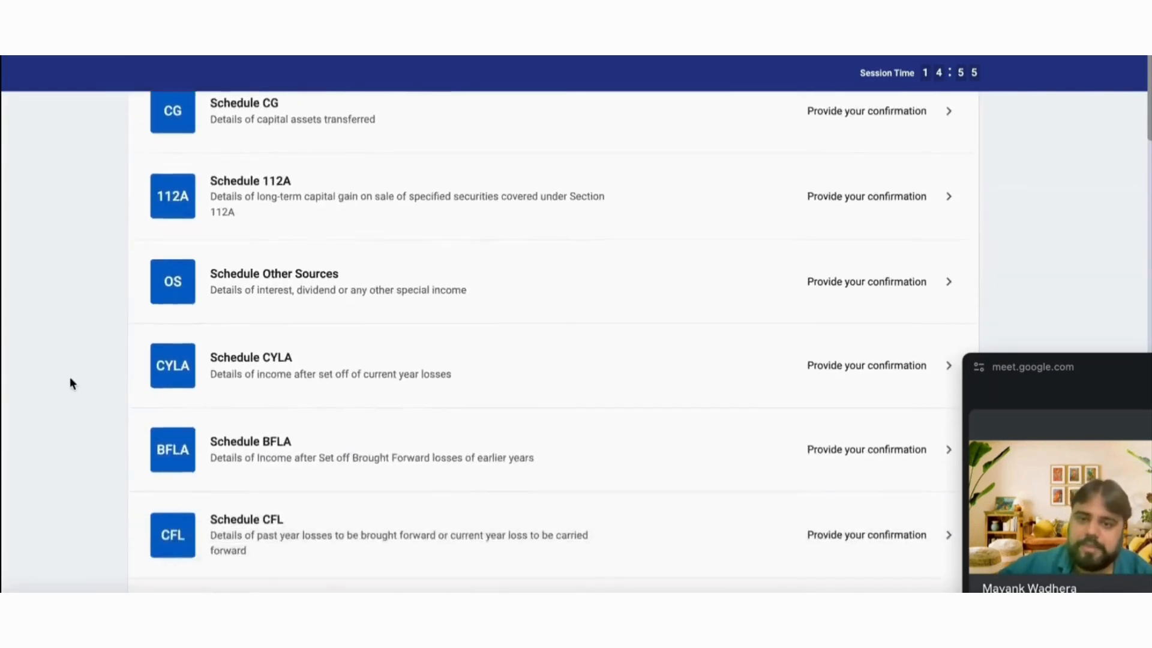
pyautogui.scroll(-4, 69, 380)
pyautogui.scroll(-1, 467, 381)
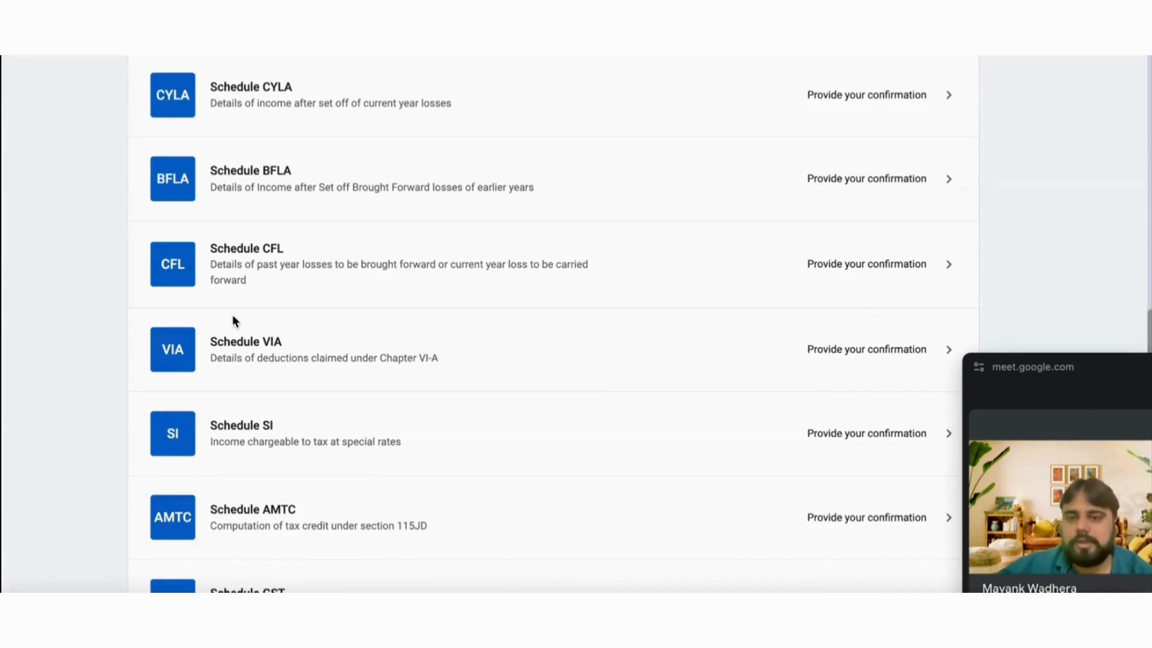
pyautogui.scroll(-1, 393, 358)
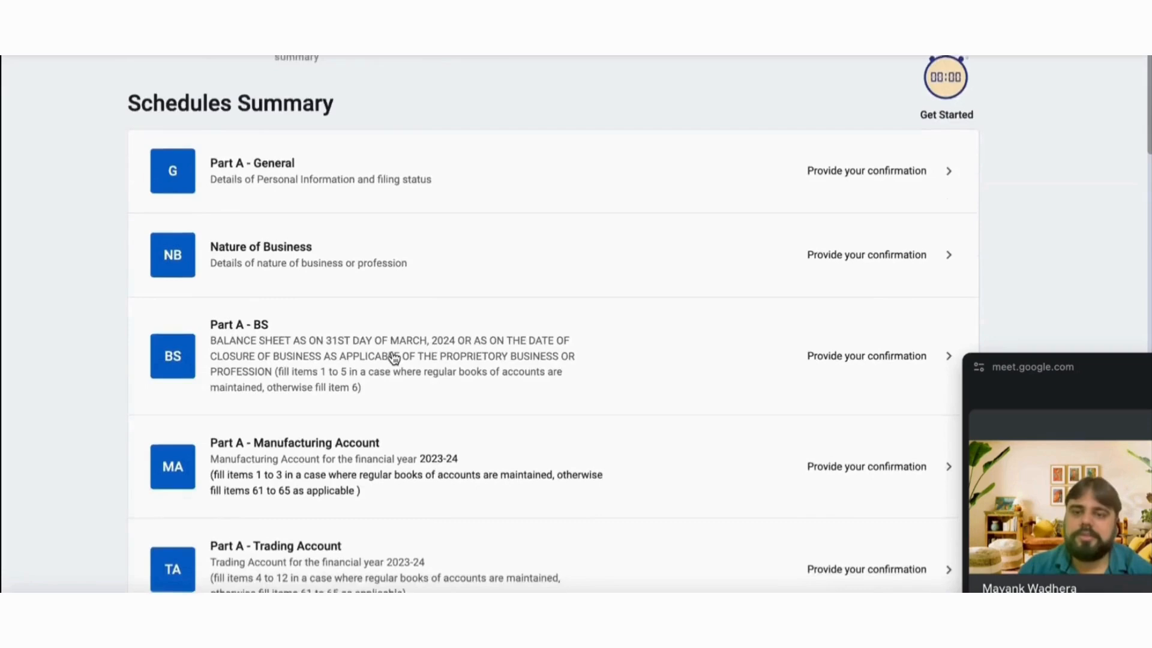
pyautogui.scroll(-3, 393, 358)
pyautogui.scroll(-2, 393, 358)
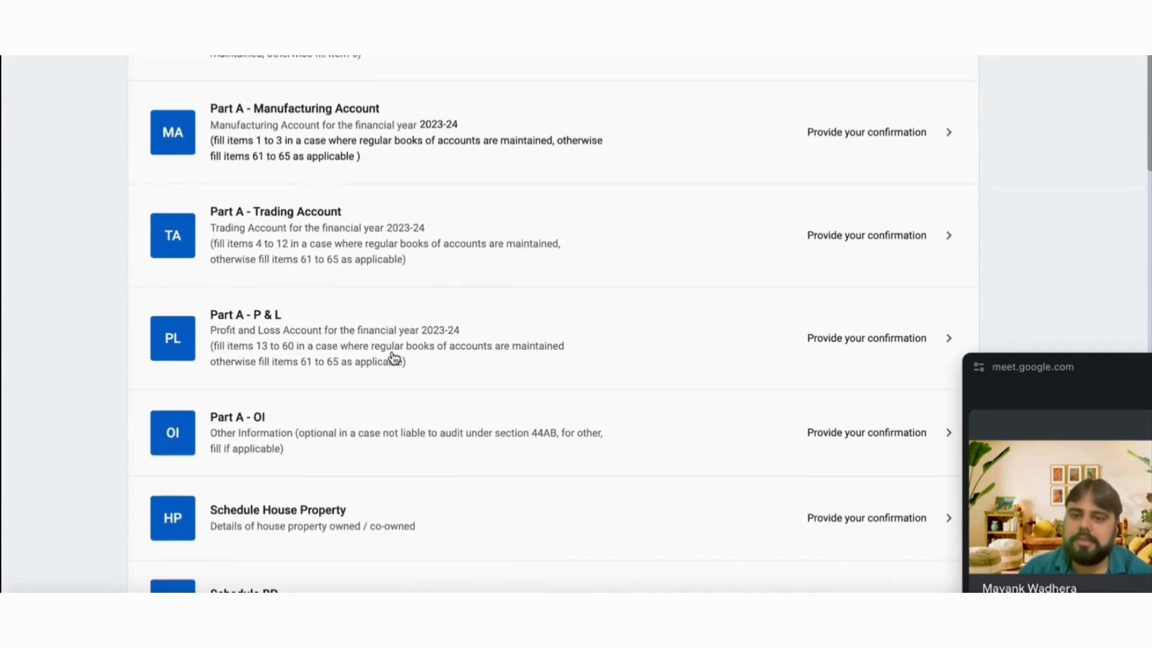
# Examine the Schedules Summary from Part A through Part B - TTI to locate the Tax Paid schedule.
pyautogui.scroll(-5, 86, 381)
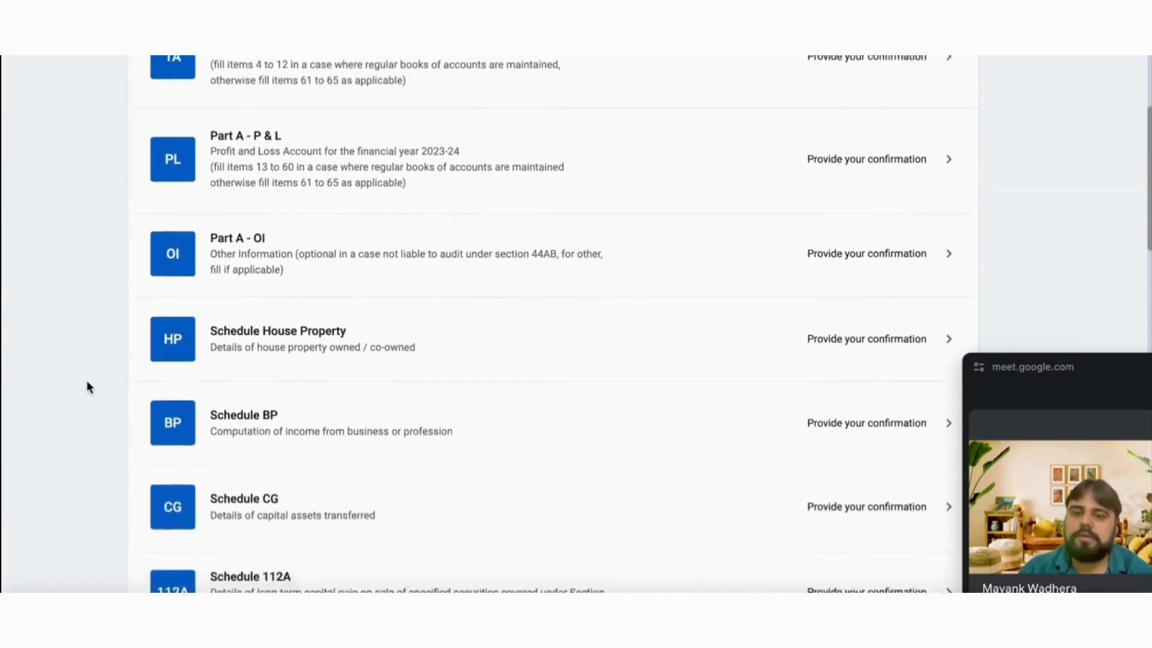
pyautogui.scroll(-10, 86, 381)
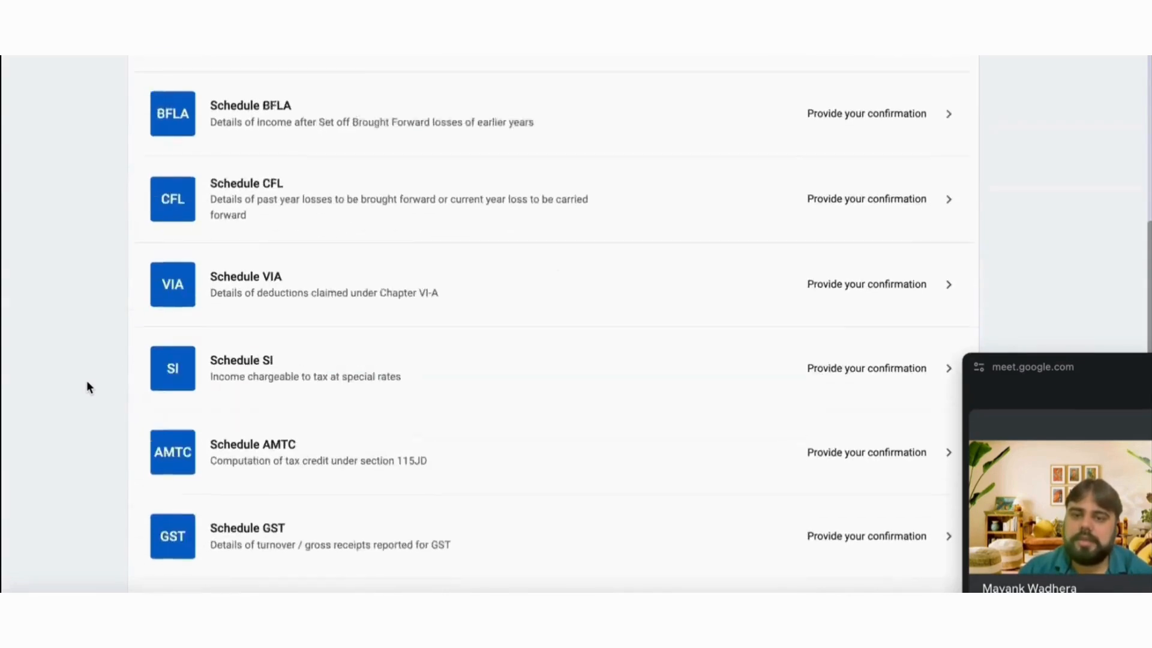
pyautogui.scroll(-4, 88, 386)
pyautogui.scroll(15, 87, 386)
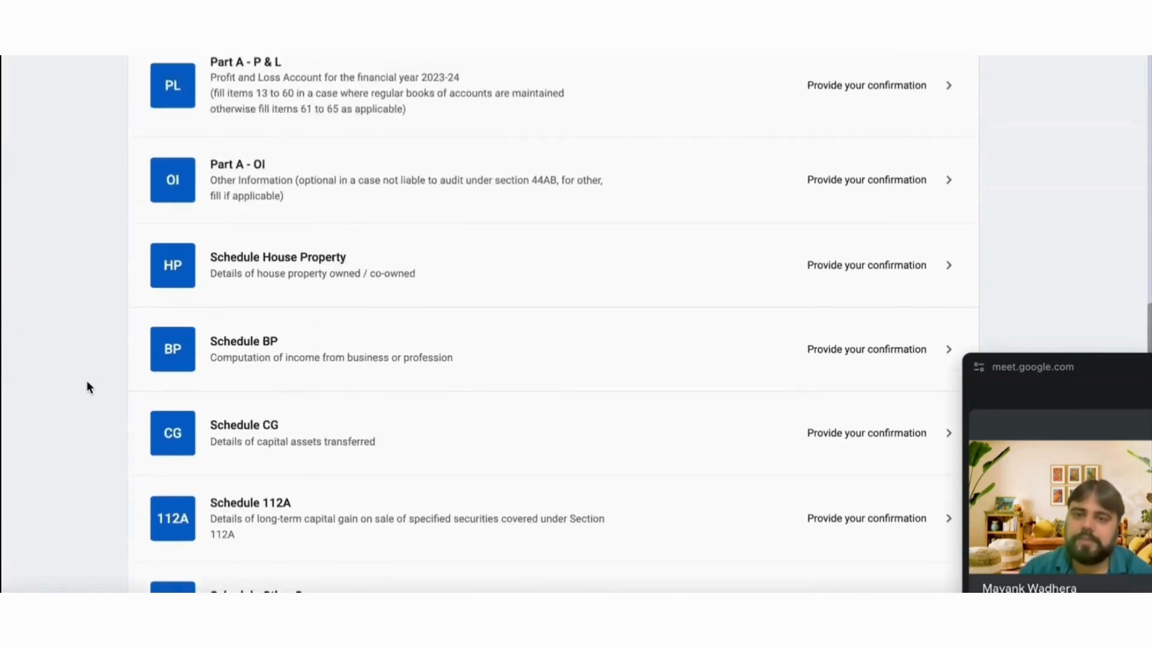
pyautogui.scroll(3, 86, 387)
pyautogui.scroll(-10, 86, 387)
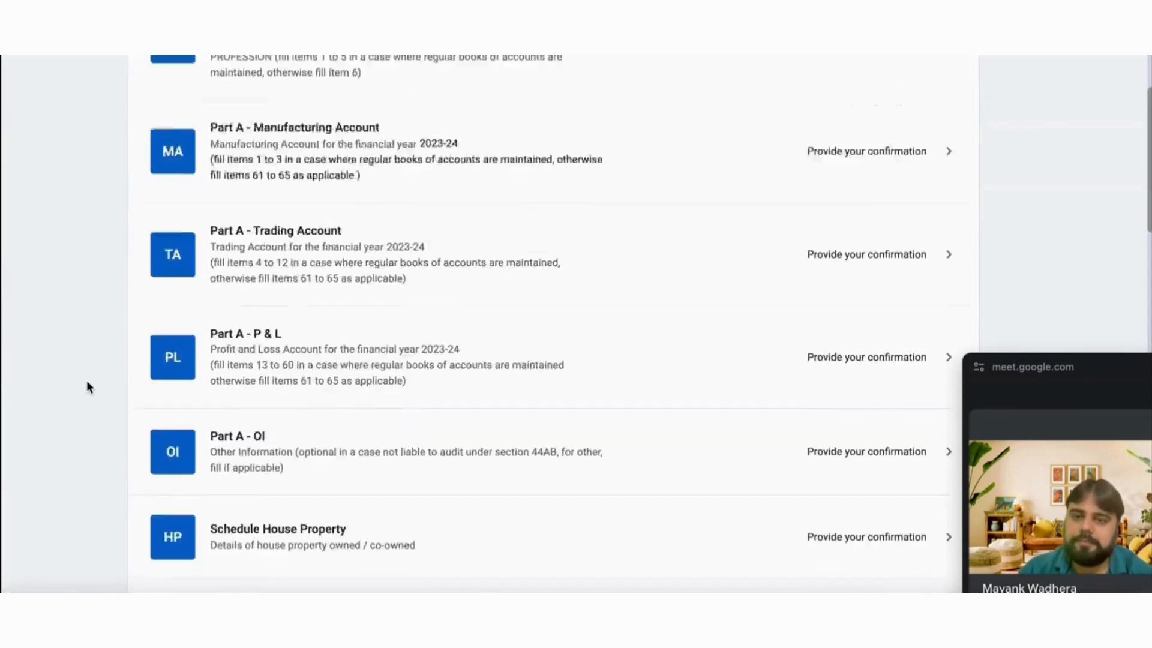
pyautogui.scroll(-8, 86, 382)
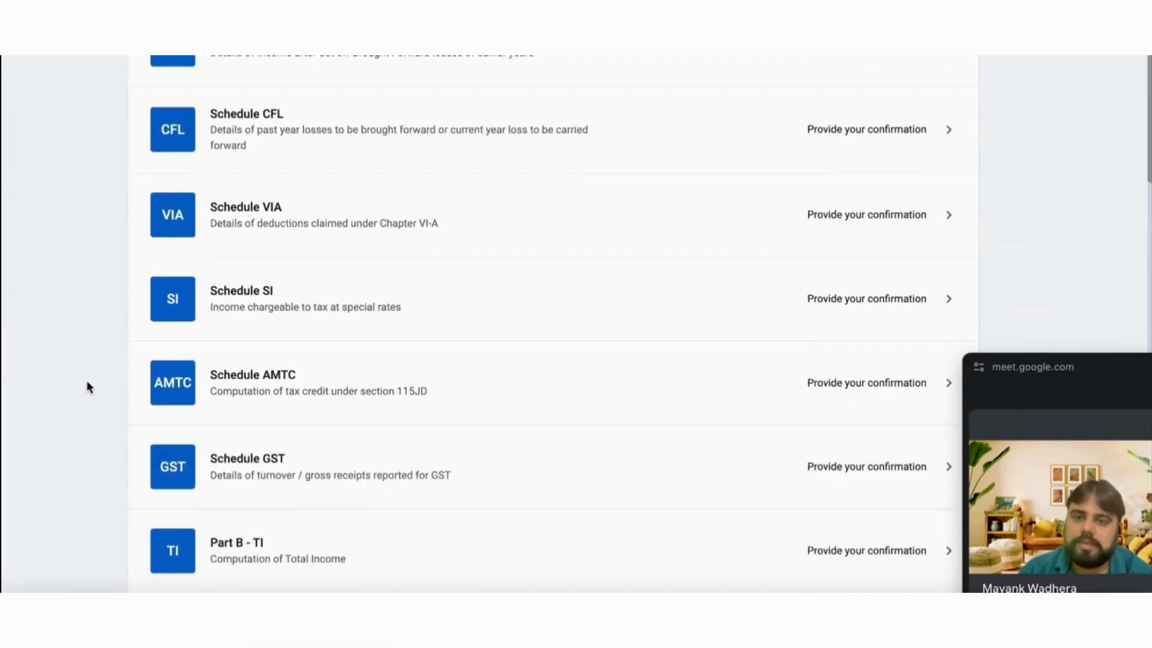
pyautogui.scroll(-3, 87, 387)
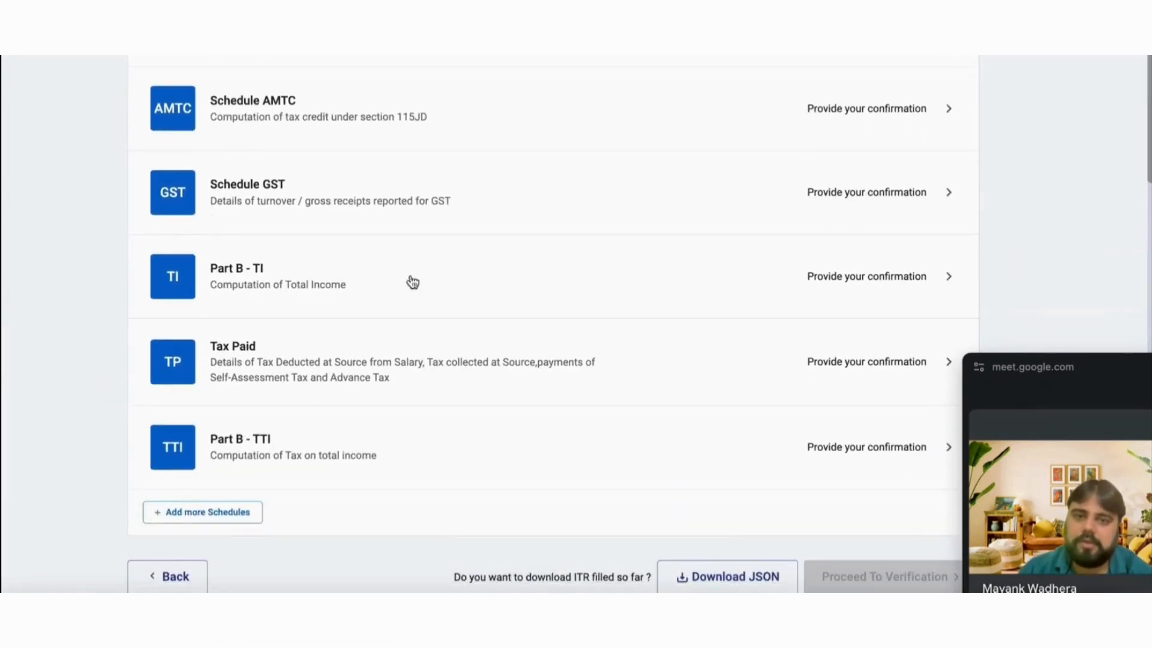
# Open the first TDS 2 entry of the Tax Paid schedule for editing.
pyautogui.click(514, 191)
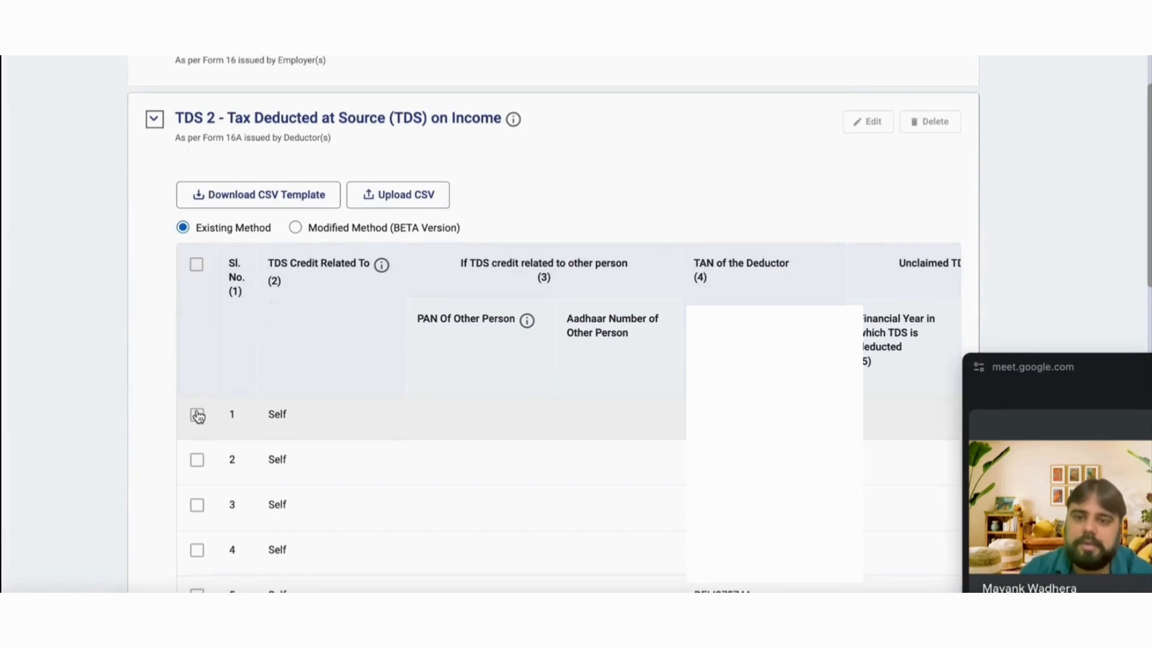
pyautogui.click(197, 415)
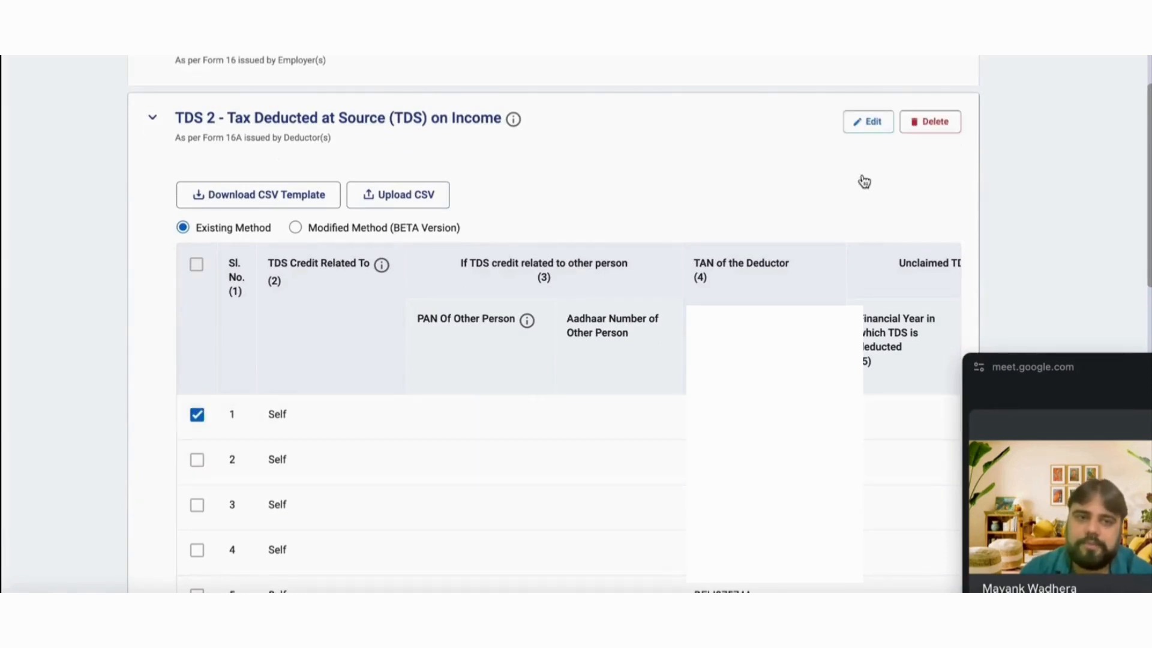
pyautogui.click(867, 123)
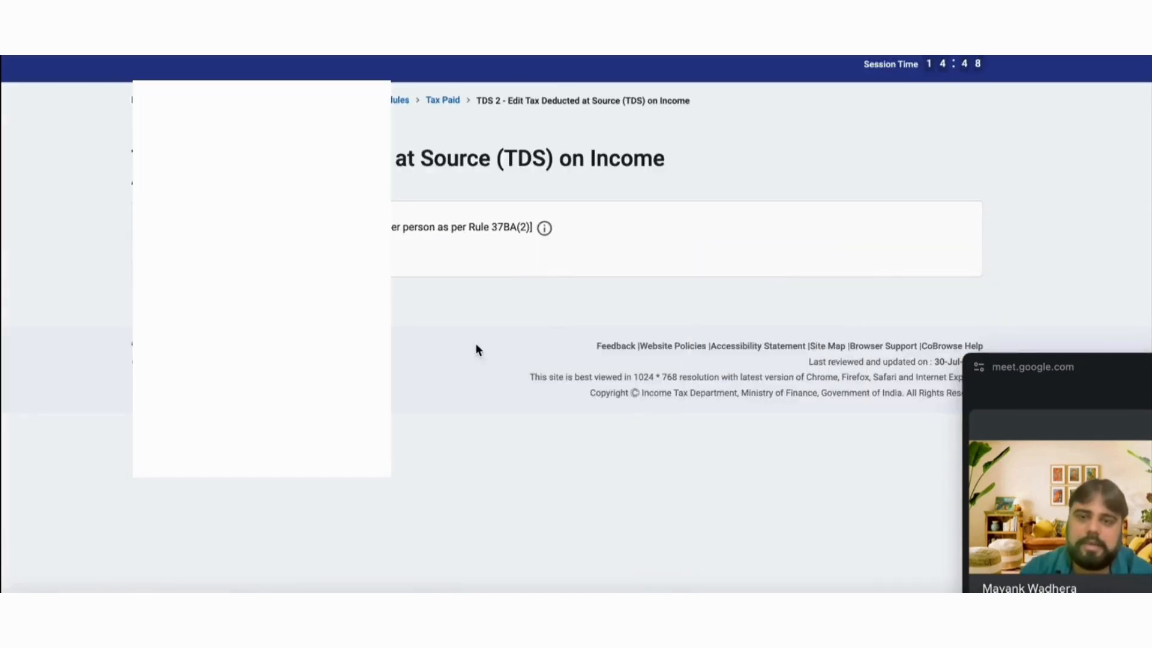
# Set the TDS entry's head of income to Income from Other Sources and save the entry.
pyautogui.scroll(-9, 138, 384)
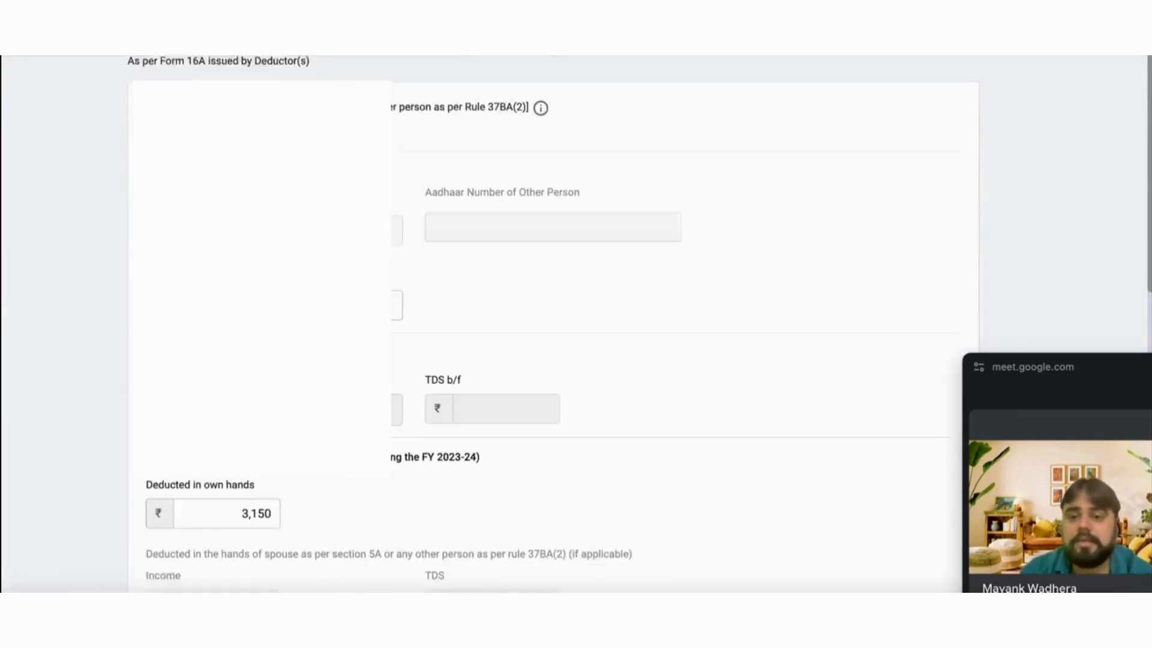
pyautogui.scroll(-3, 139, 384)
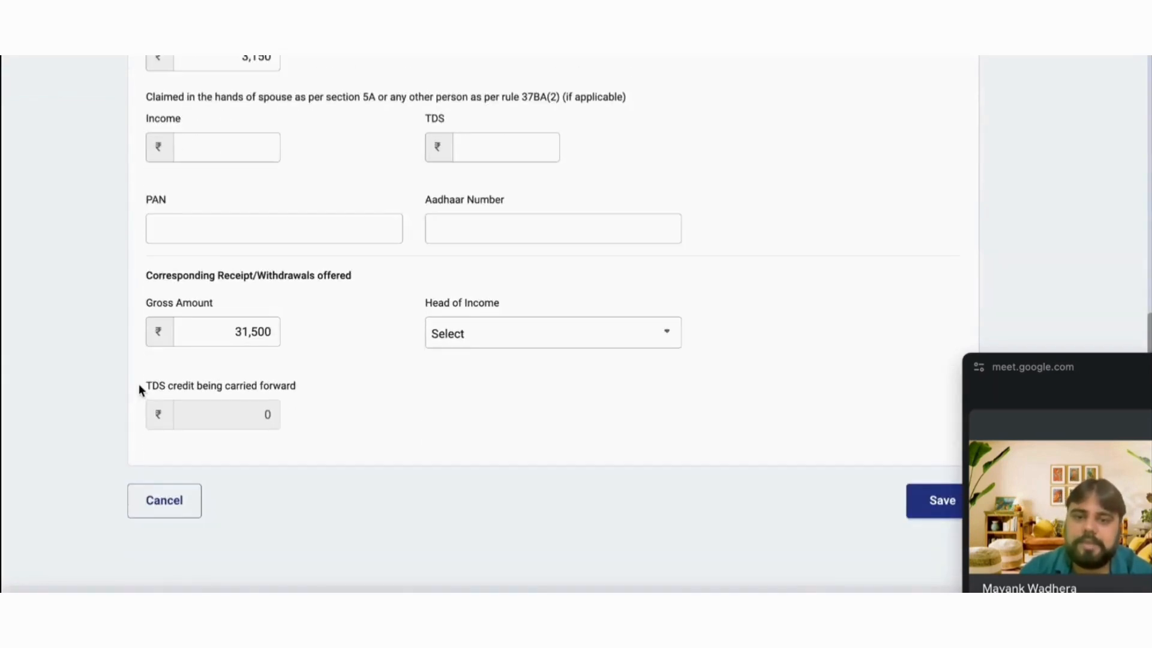
pyautogui.click(625, 348)
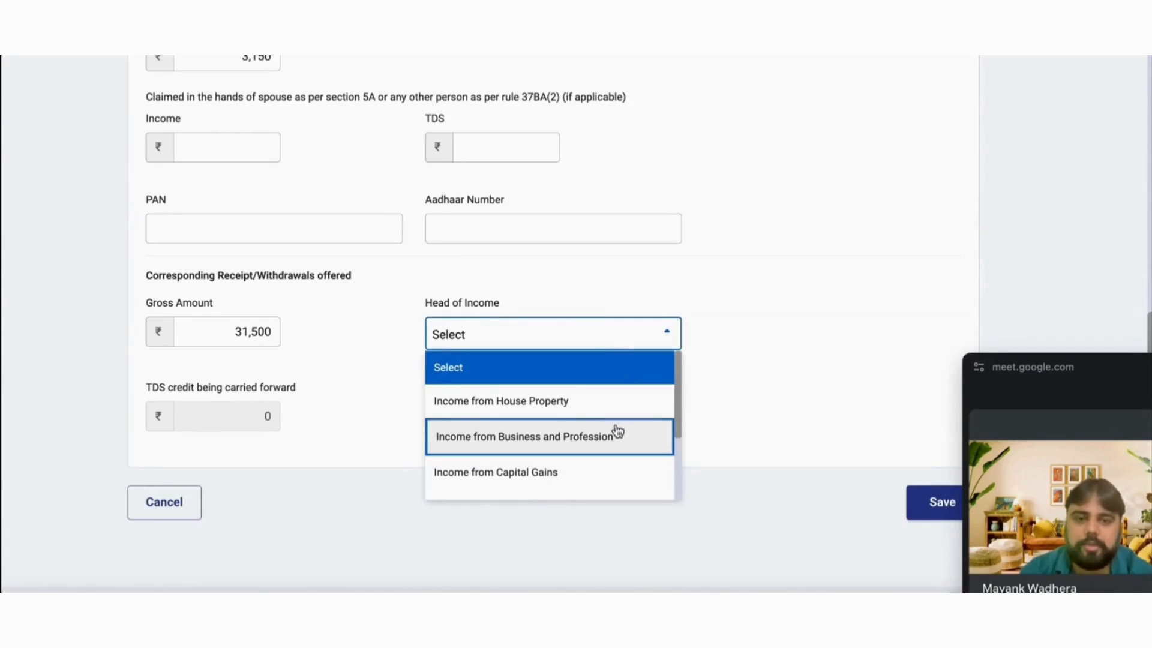
pyautogui.scroll(-1, 599, 470)
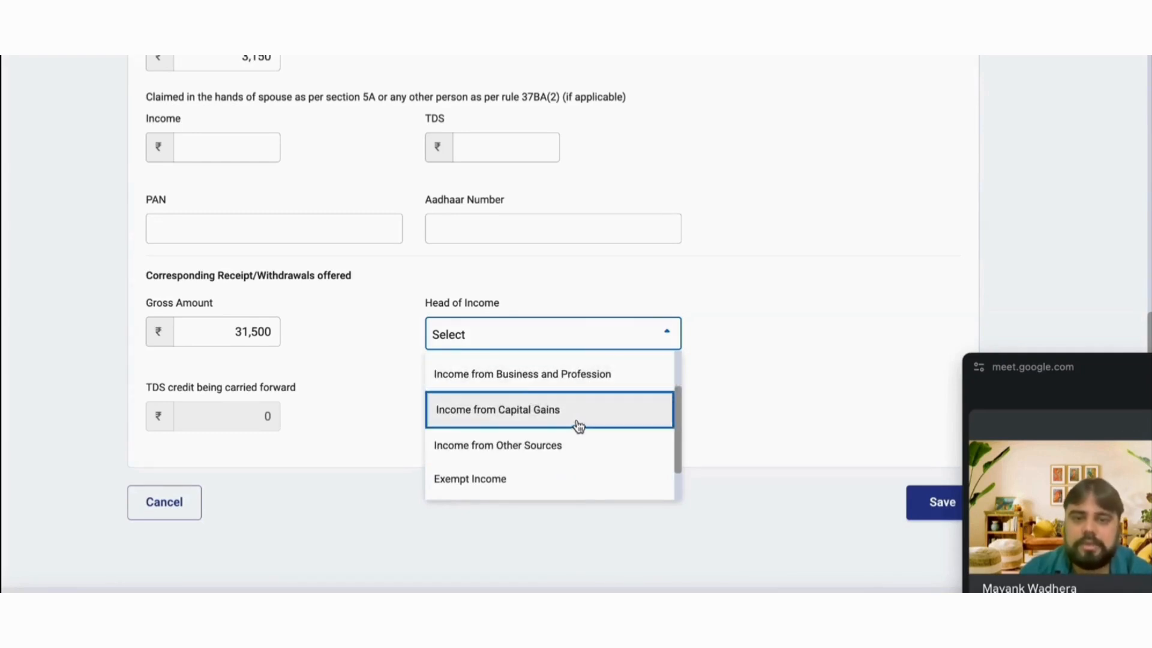
pyautogui.scroll(1, 578, 427)
pyautogui.scroll(-2, 578, 427)
pyautogui.scroll(1, 578, 427)
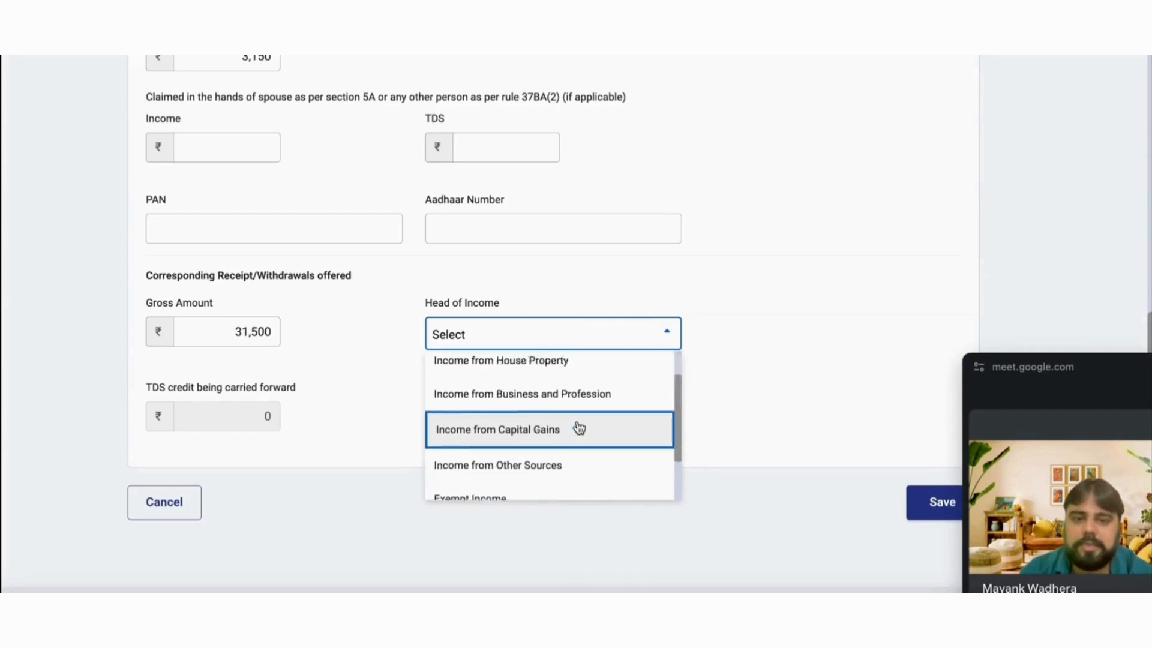
pyautogui.scroll(-2, 579, 427)
pyautogui.scroll(3, 578, 427)
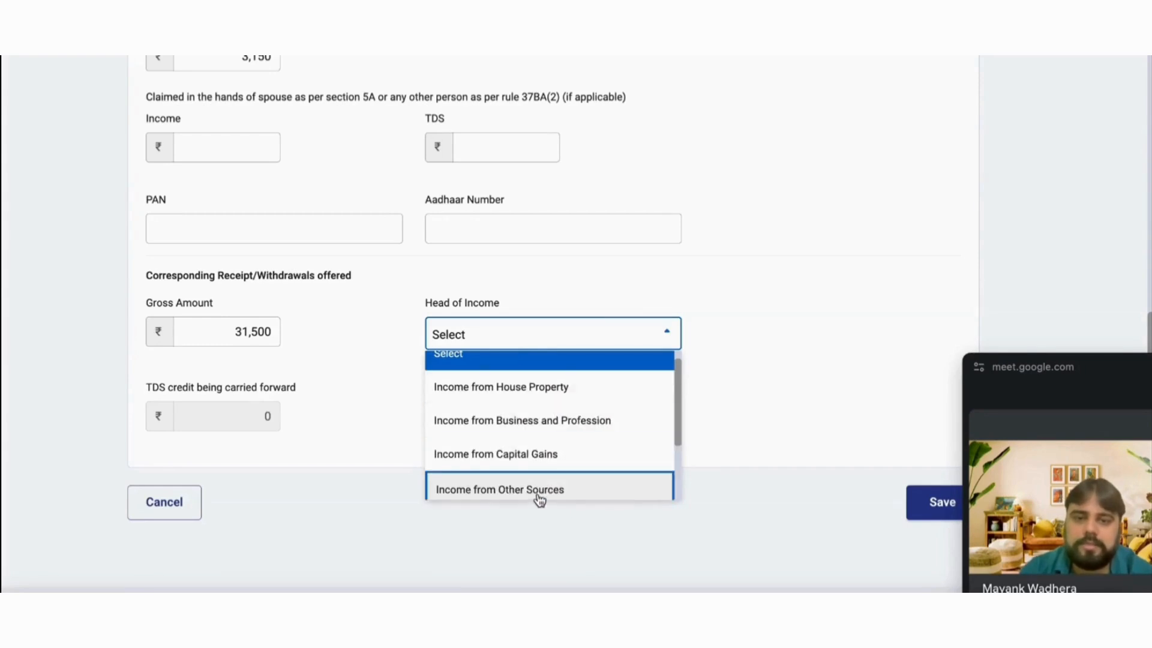
pyautogui.scroll(-2, 539, 499)
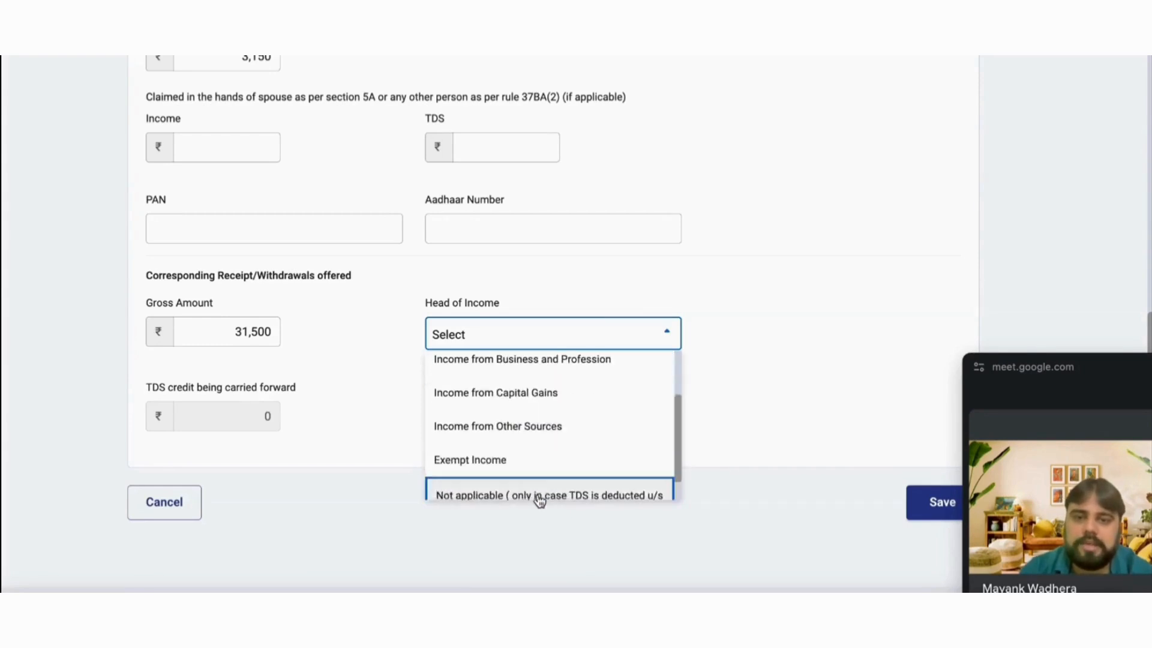
pyautogui.click(540, 441)
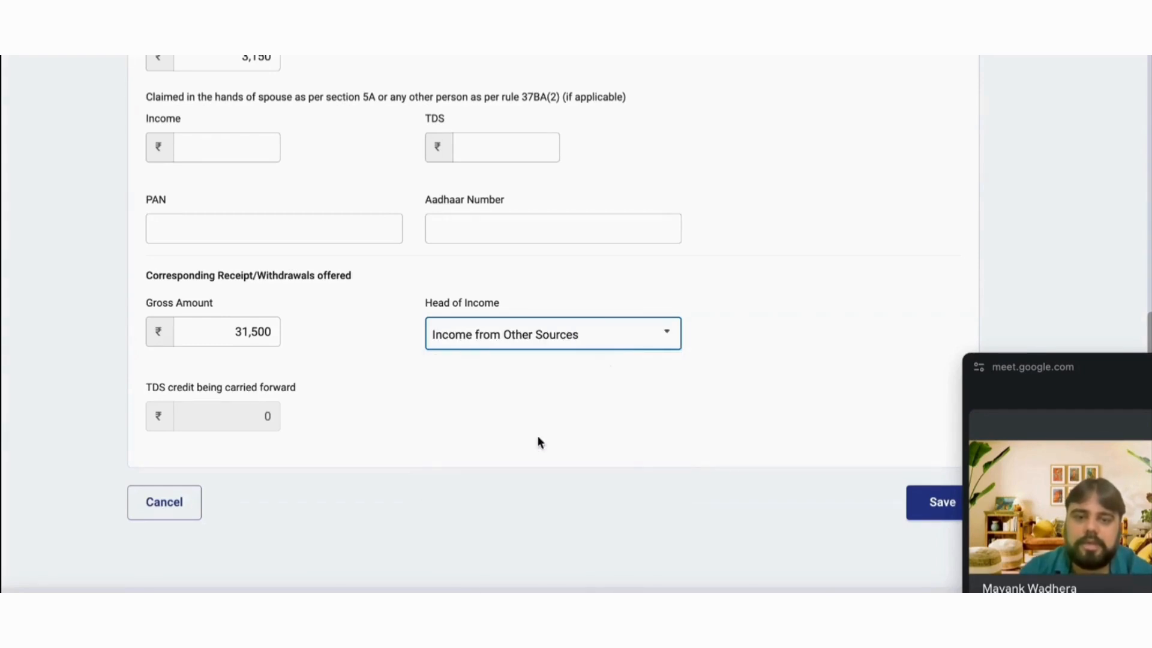
pyautogui.click(901, 503)
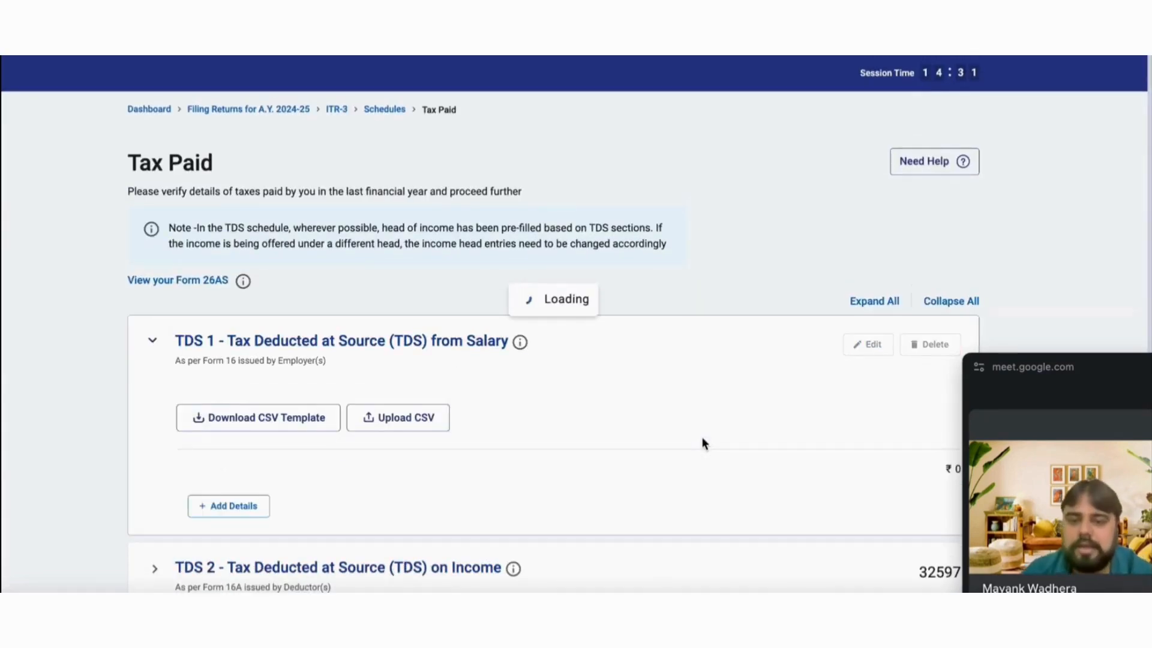
# Expand TDS 2, select its second entry, and review the remaining deductor rows and the TDS 3 and TCS sections.
pyautogui.scroll(-5, 702, 442)
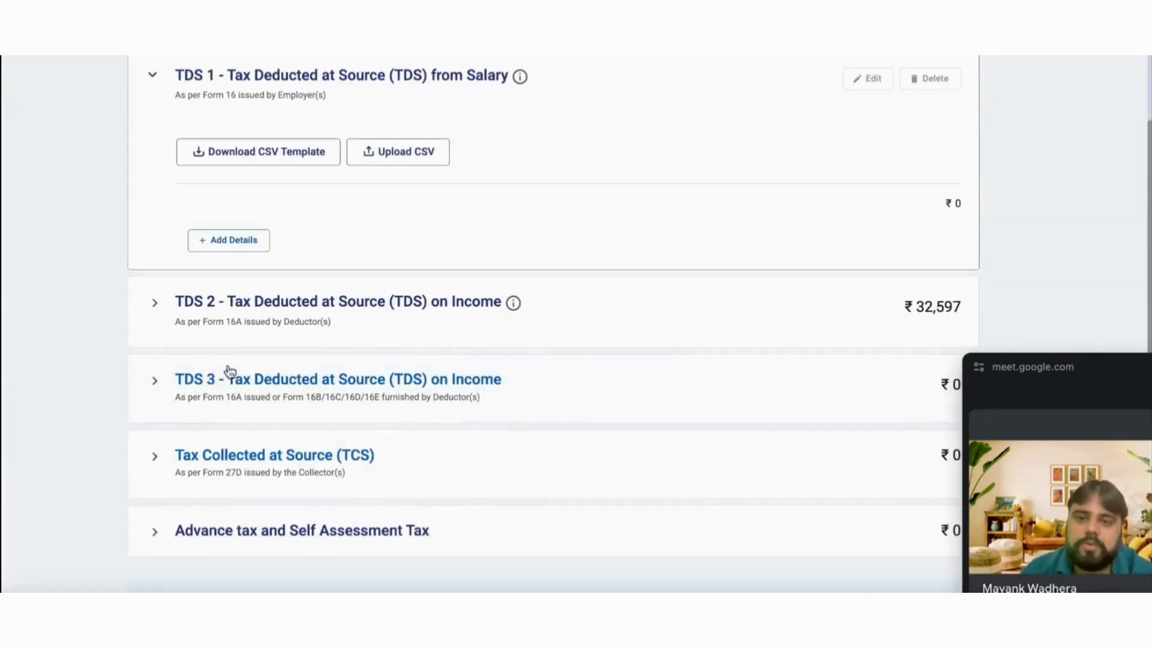
pyautogui.click(154, 303)
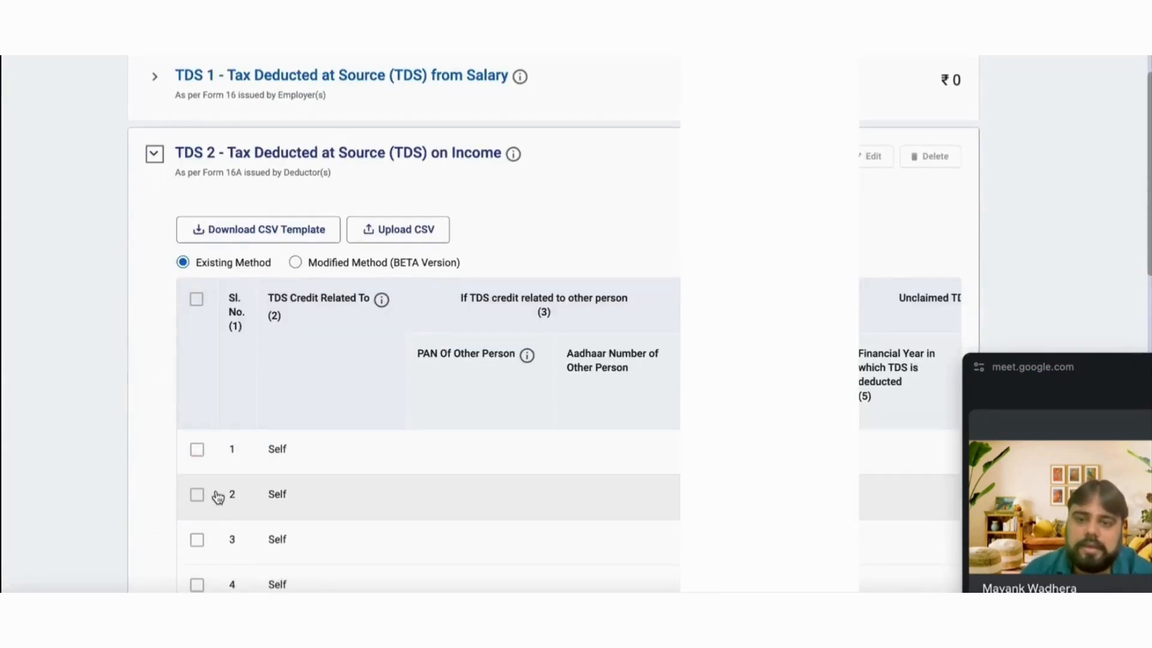
pyautogui.click(195, 497)
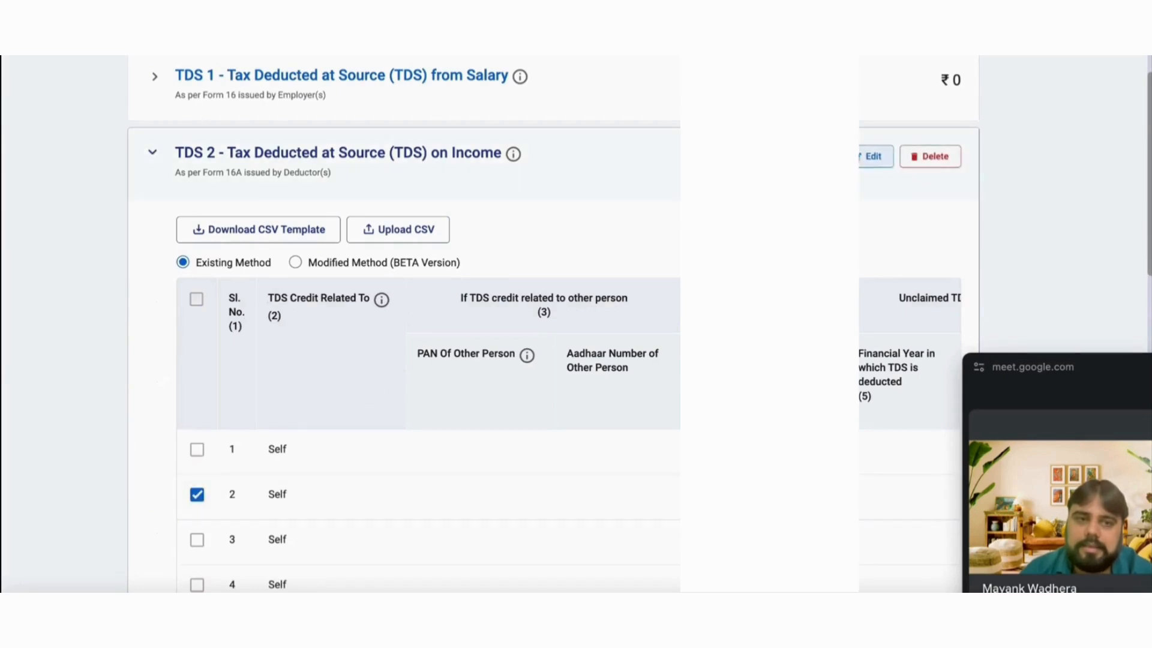
pyautogui.scroll(-1, 419, 465)
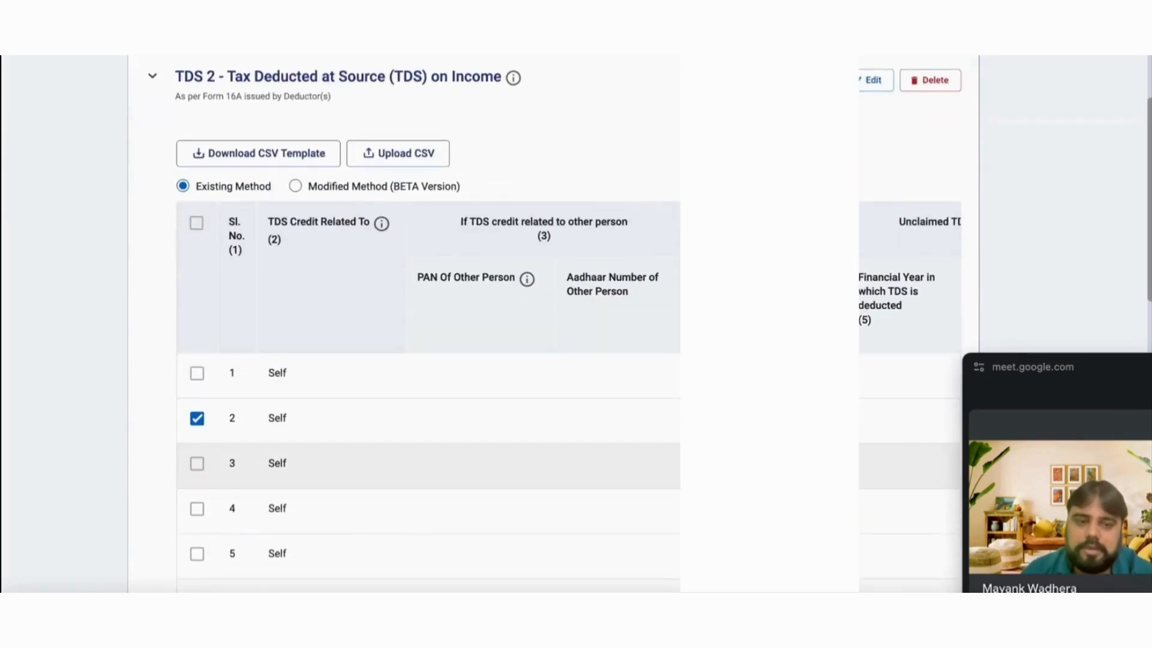
pyautogui.scroll(-5, 419, 420)
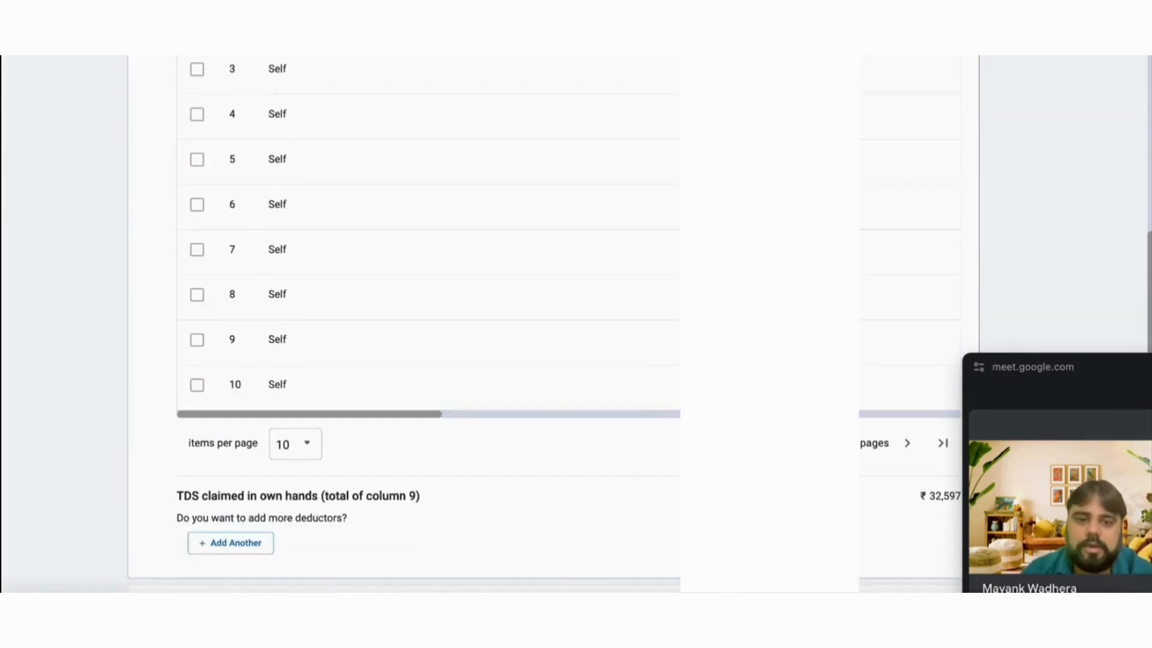
pyautogui.scroll(-5, 480, 324)
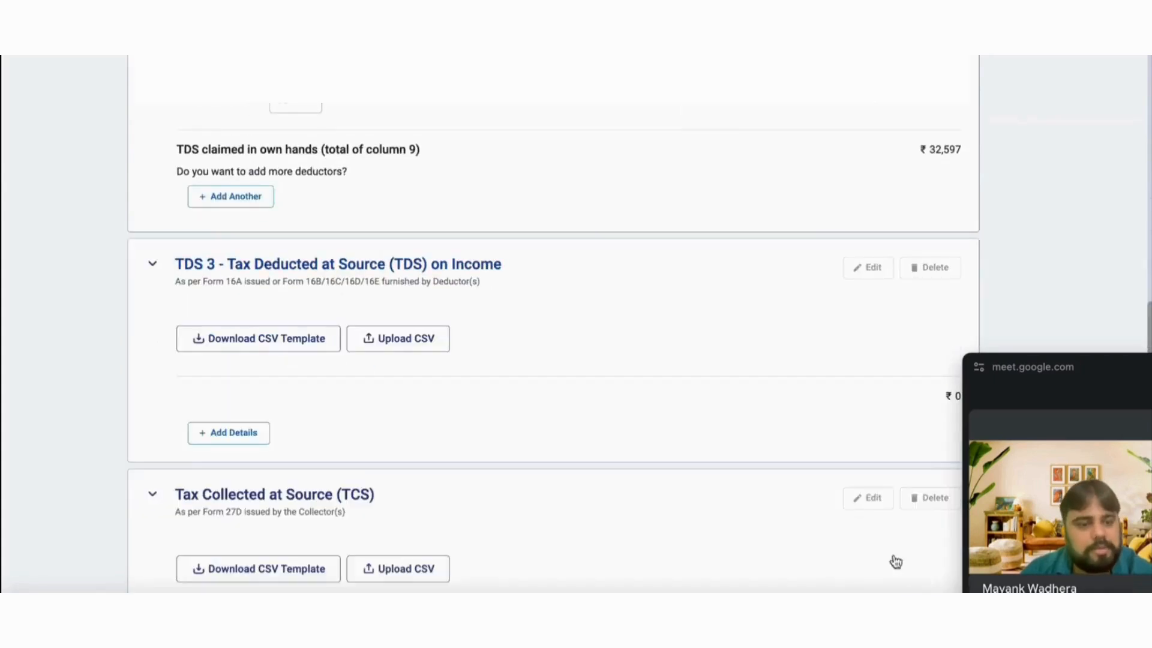
pyautogui.scroll(1, 660, 478)
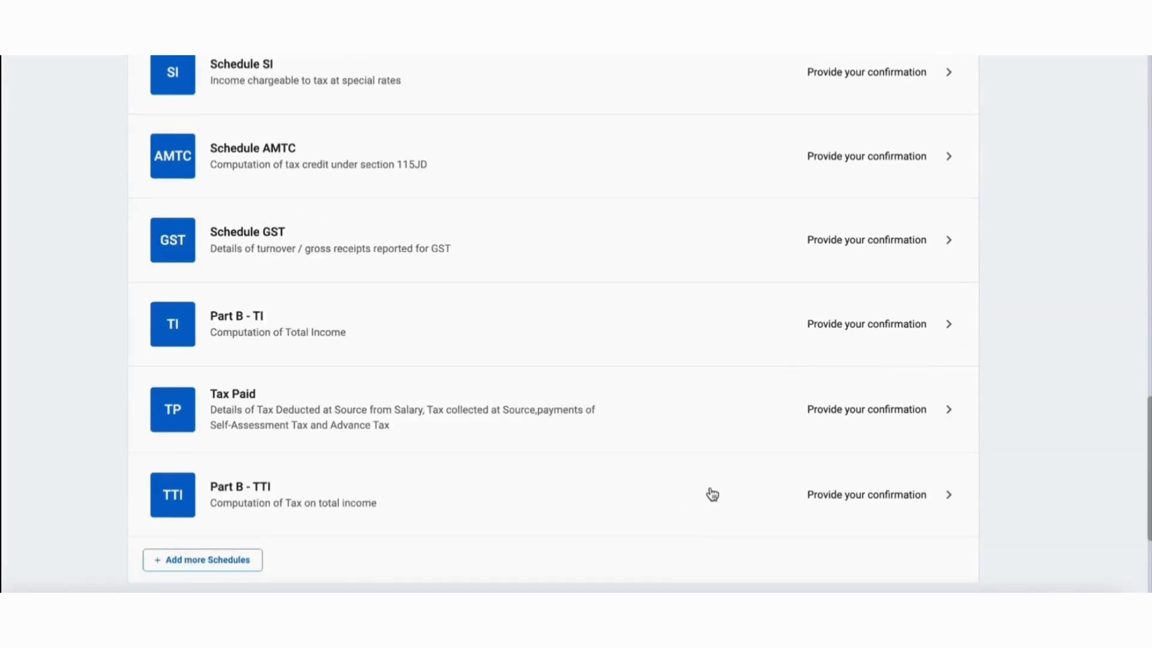
# Open Part B - TTI and review the tax liability computation, taxes paid, amount payable and foreign asset declaration.
pyautogui.click(712, 493)
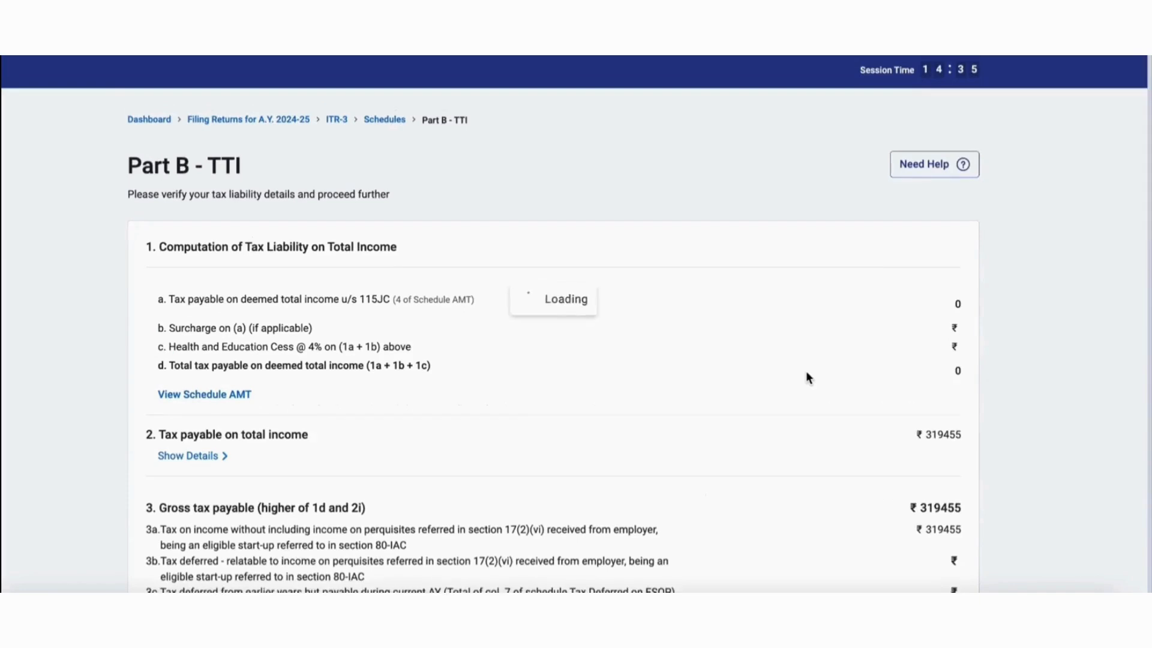
pyautogui.scroll(-8, 807, 376)
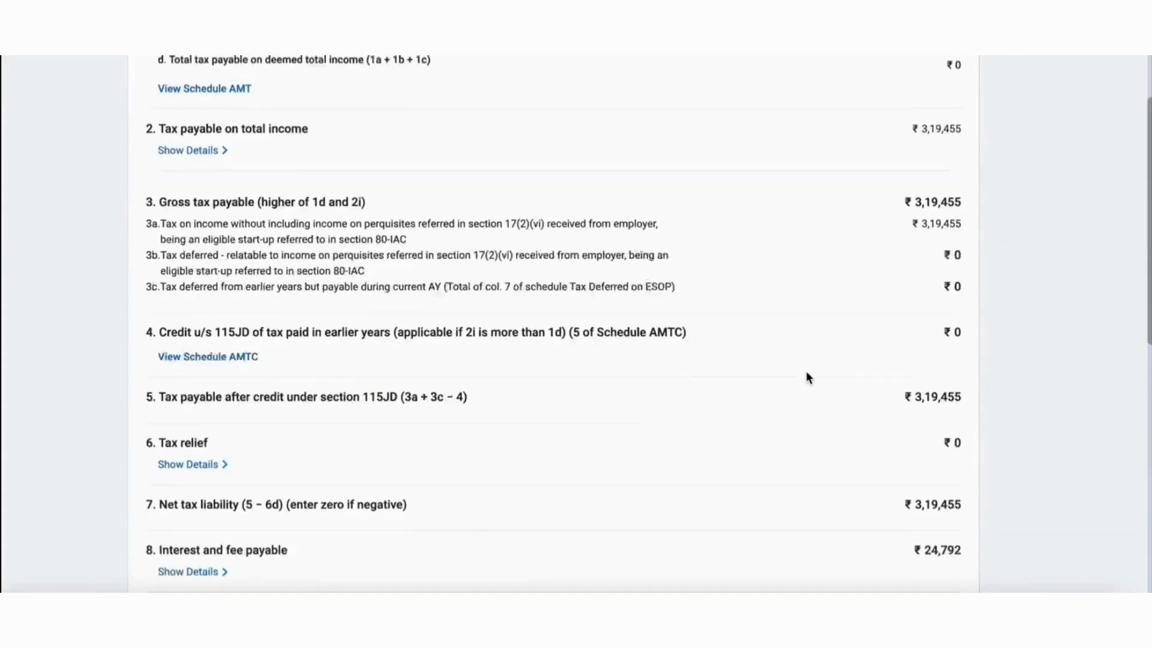
pyautogui.scroll(-2, 807, 376)
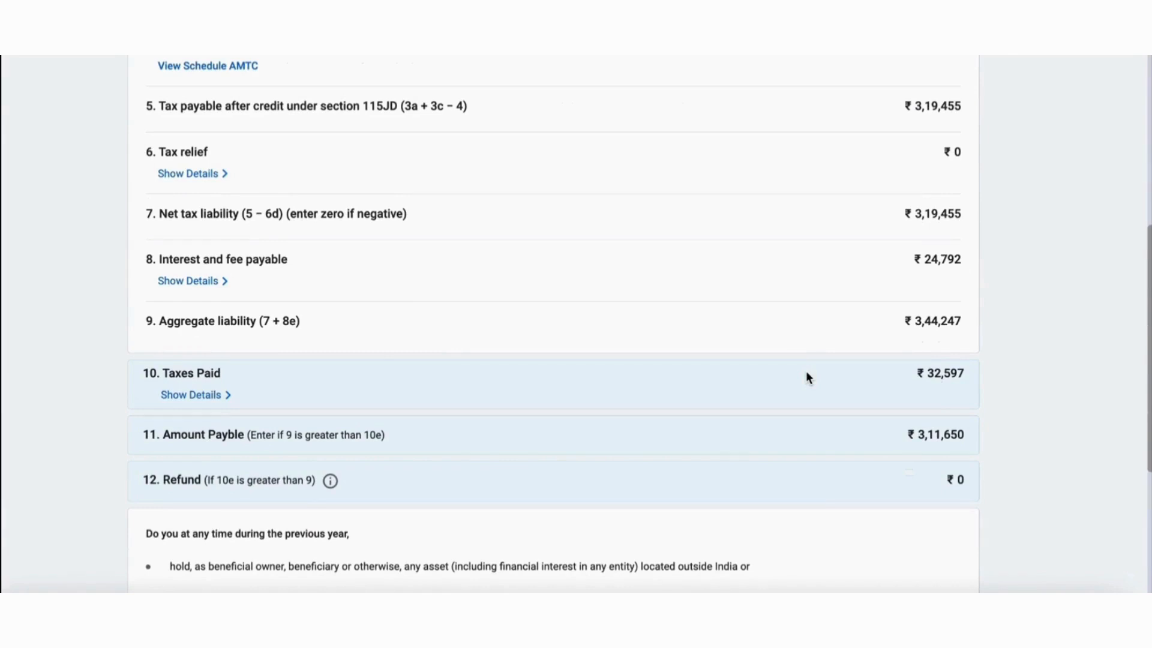
pyautogui.scroll(-5, 806, 376)
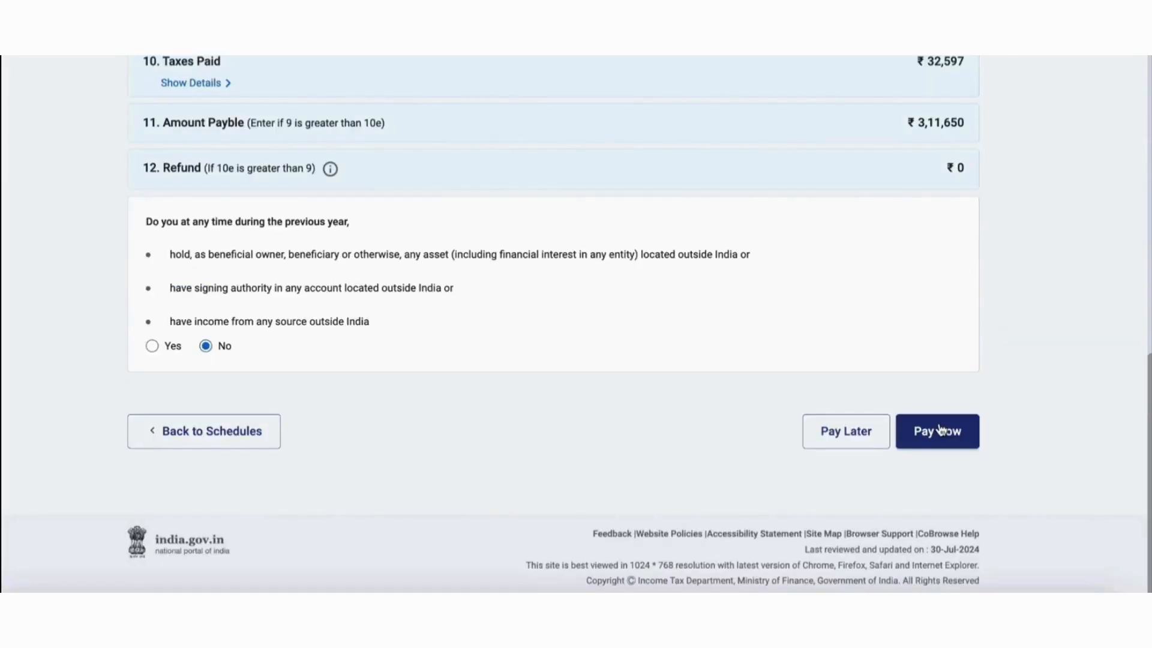